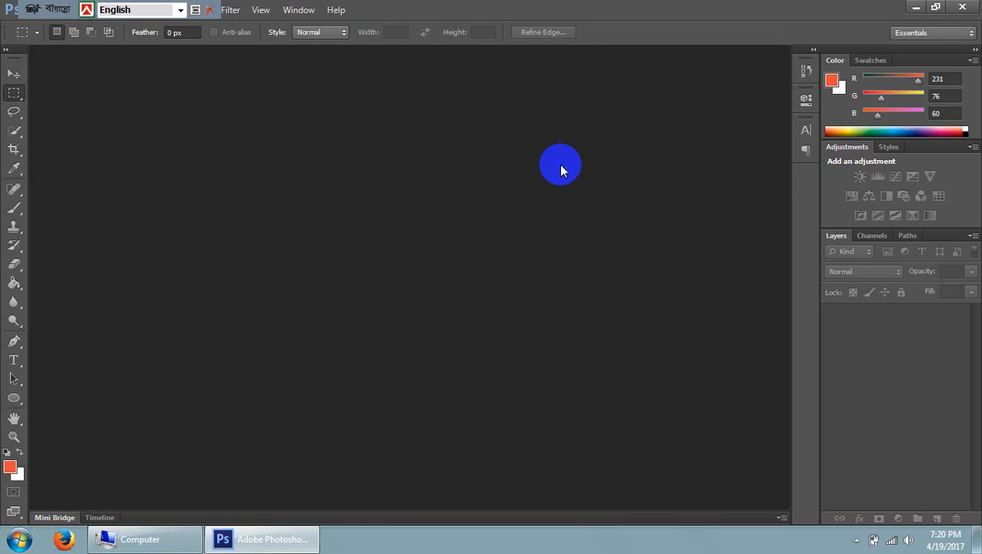
double_click(571, 9)
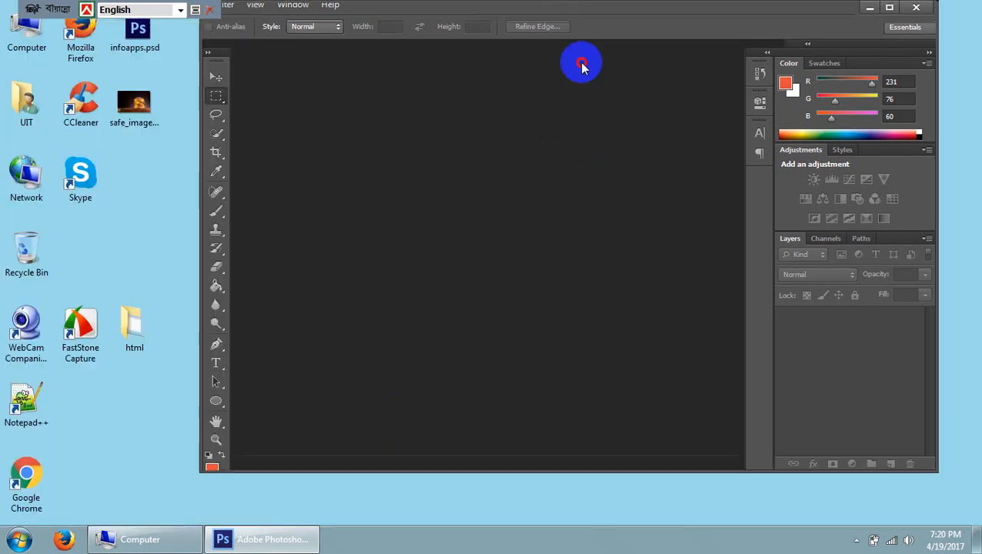
left_click_drag(515, 98, 521, 49)
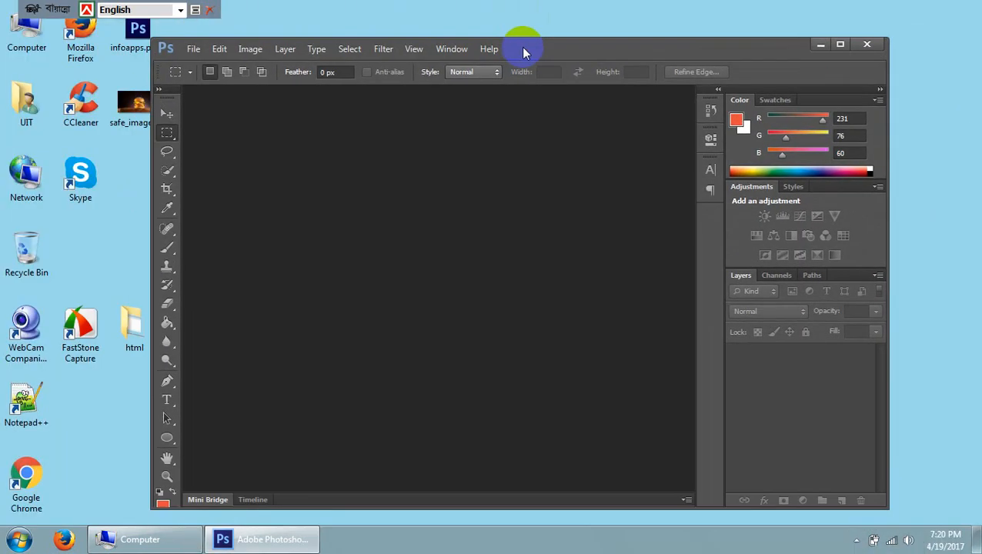
left_click(840, 43)
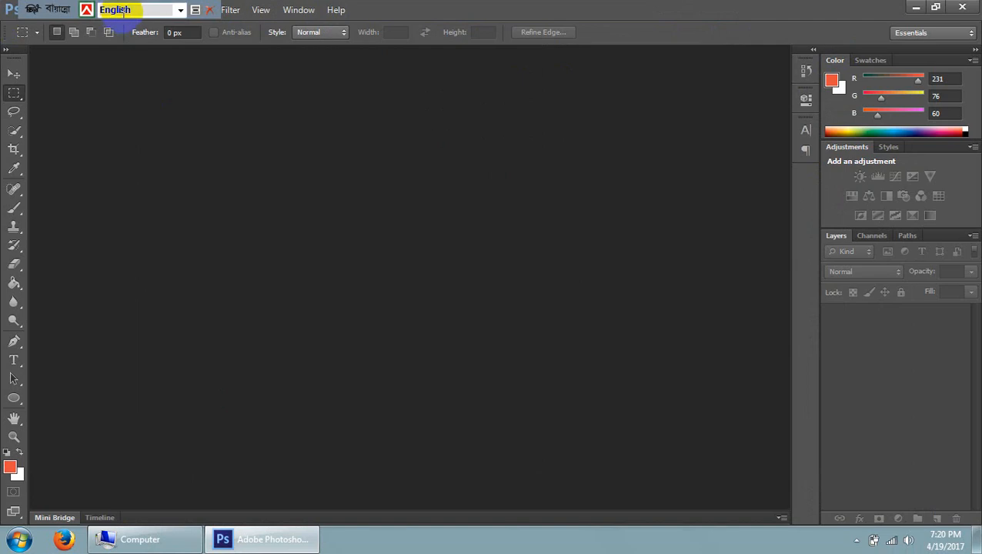
Move the floating keyboard-language bar clear of the program's menus
left_click_drag(65, 9, 671, 9)
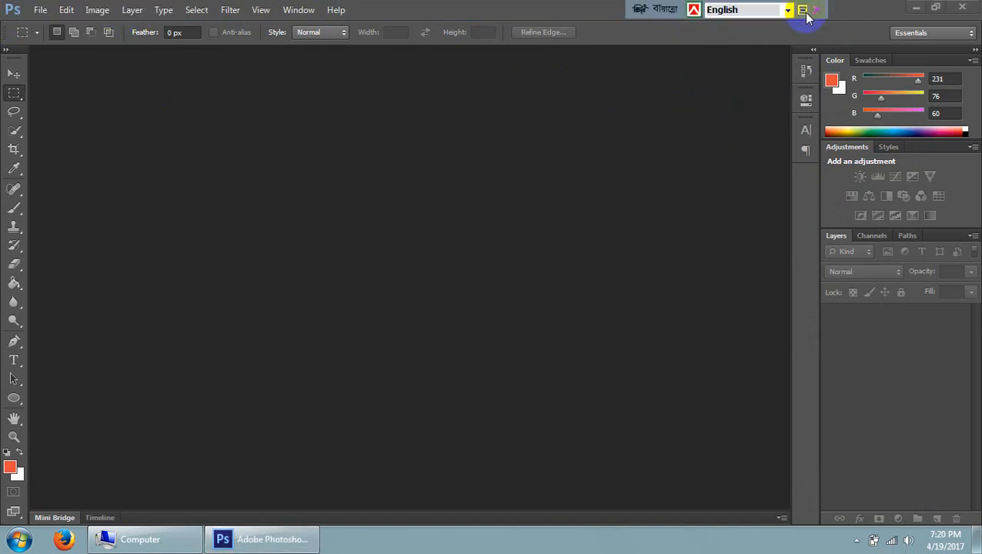
left_click(427, 171)
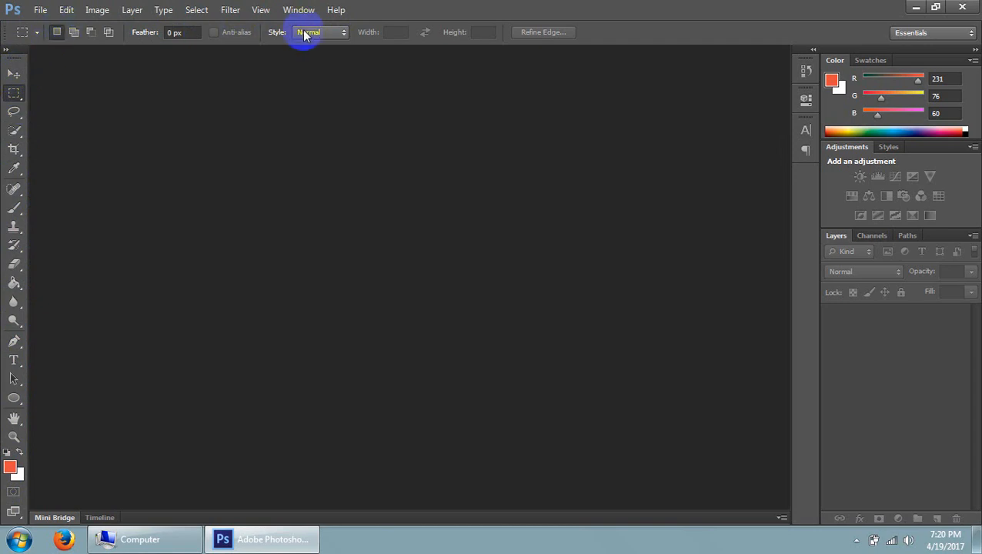
Switch through the Move, Quick Selection, Paint Bucket and Dodge tools to examine the options each one offers
left_click(13, 76)
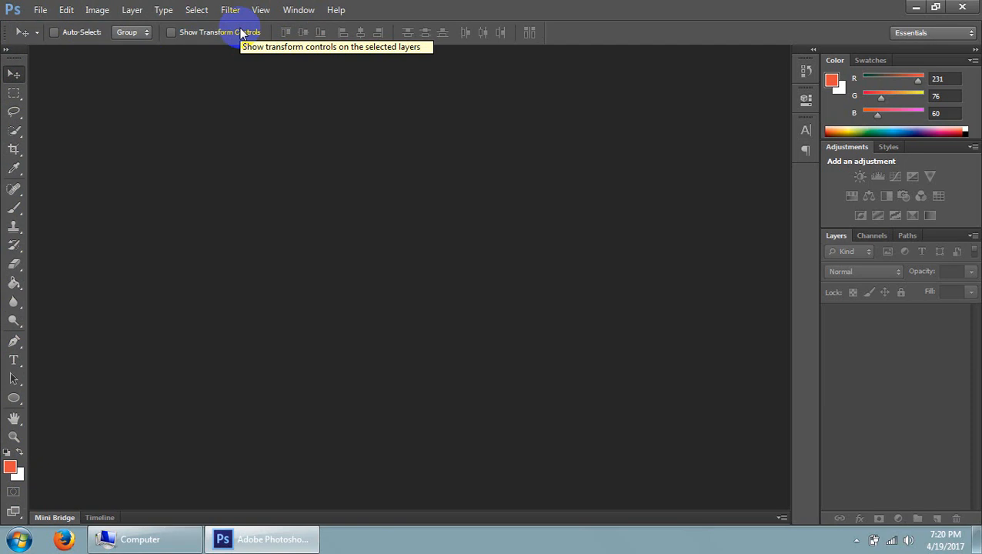
left_click(15, 131)
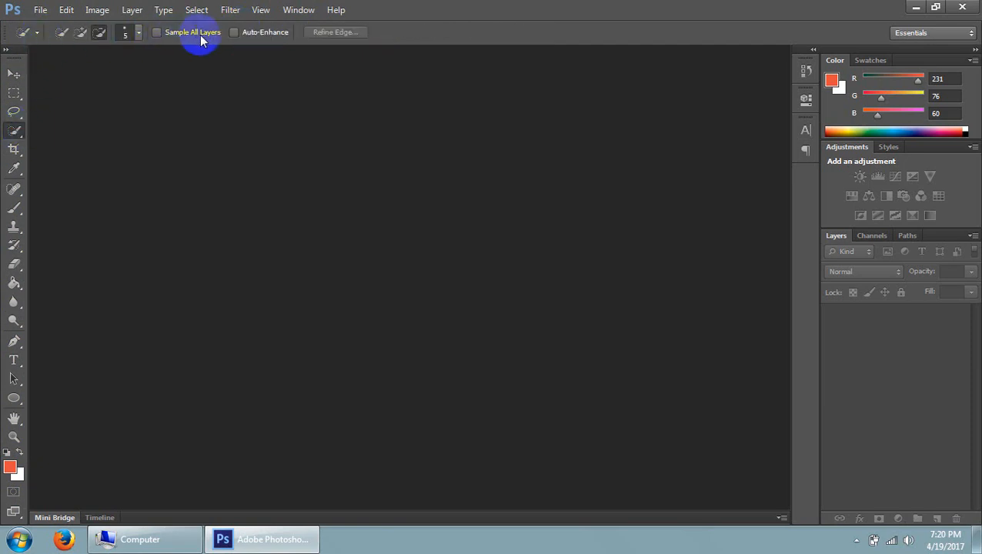
left_click(12, 275)
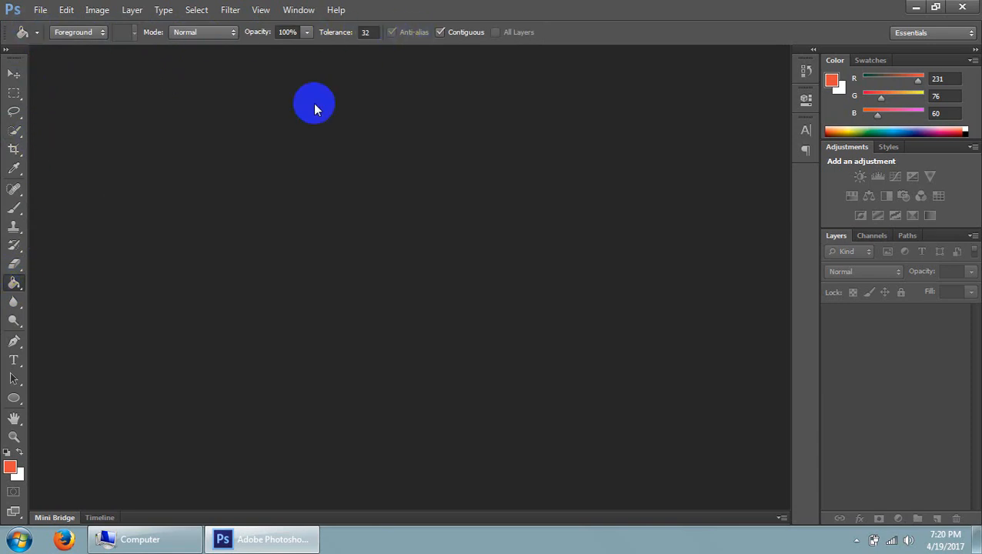
left_click(13, 319)
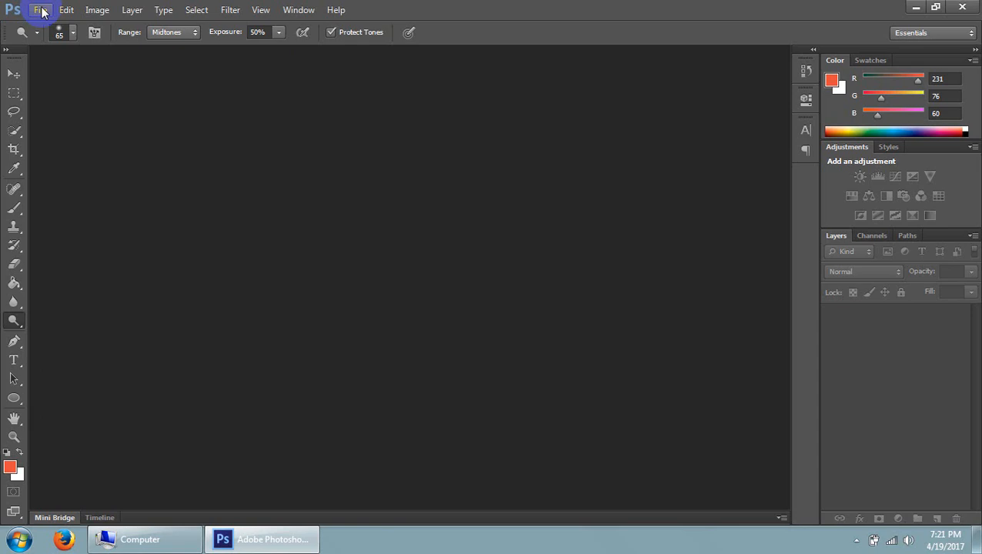
left_click(41, 10)
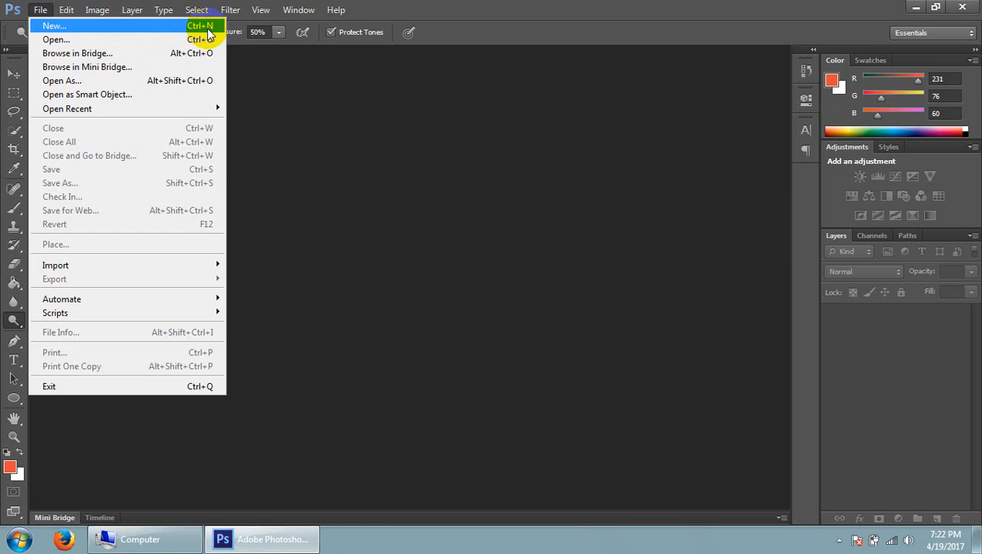
left_click(140, 28)
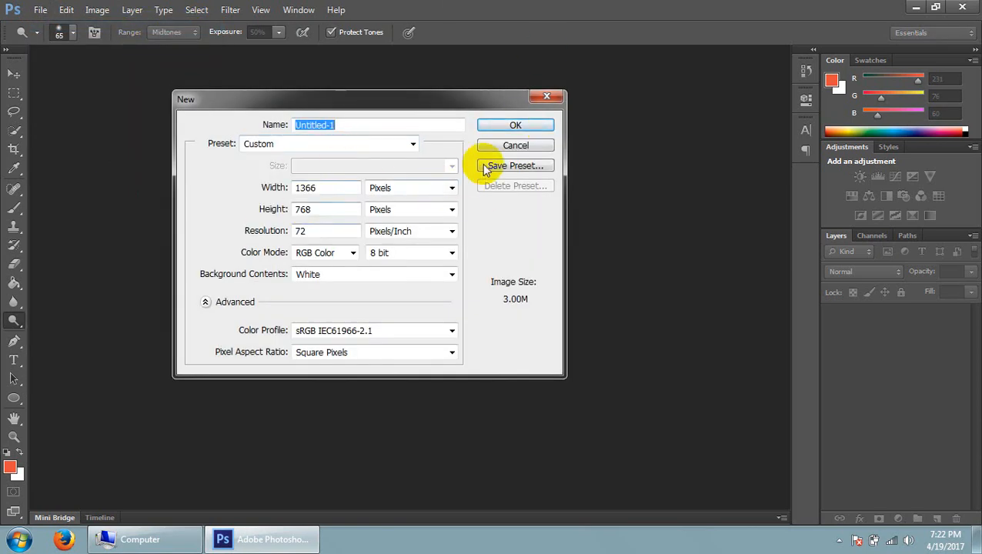
left_click(543, 97)
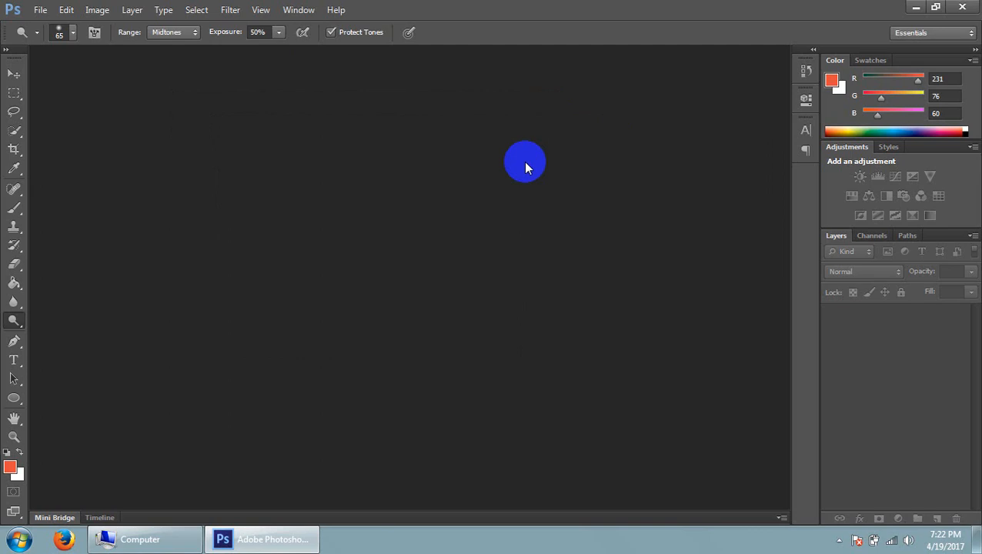
Start a new document, name it bg and choose the Custom preset
key("ctrl+n")
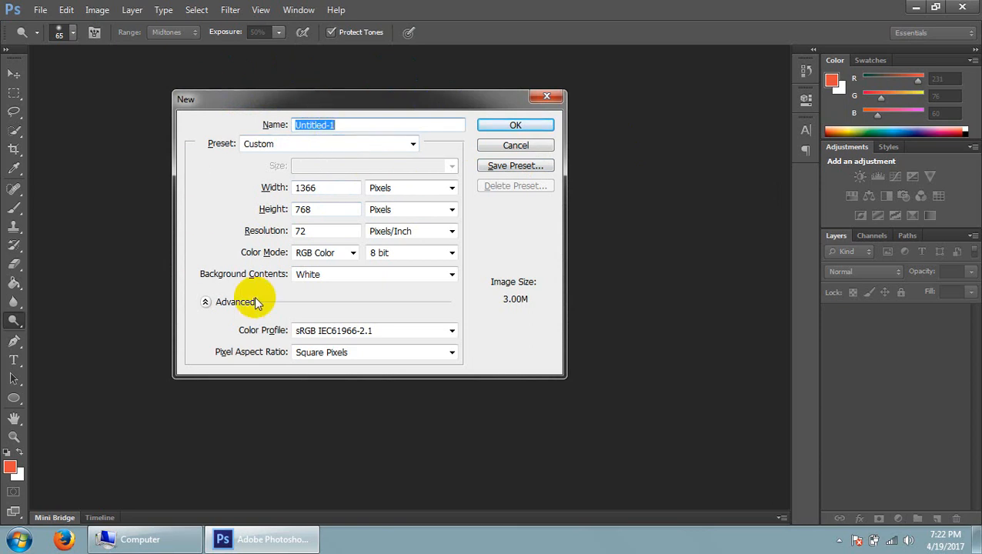
left_click(346, 125)
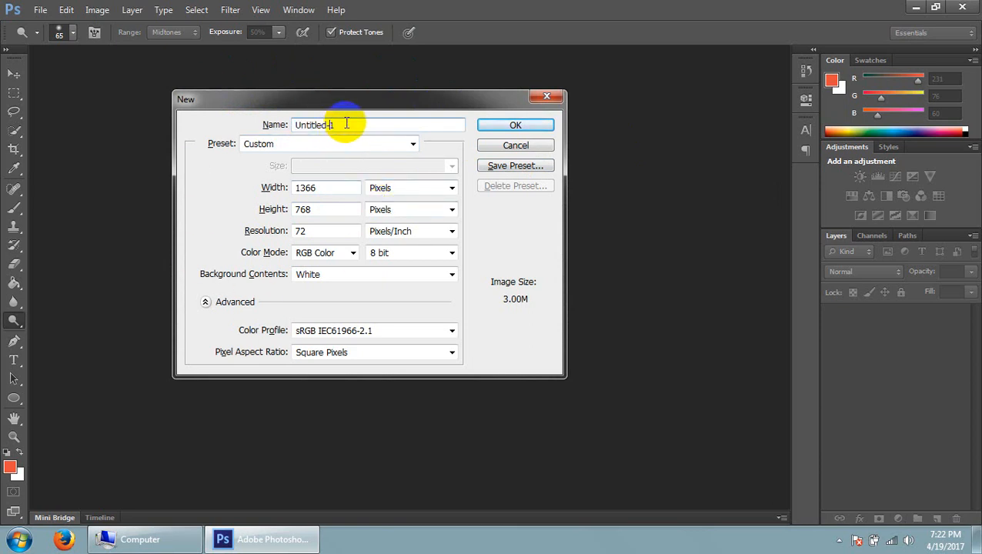
double_click(330, 127)
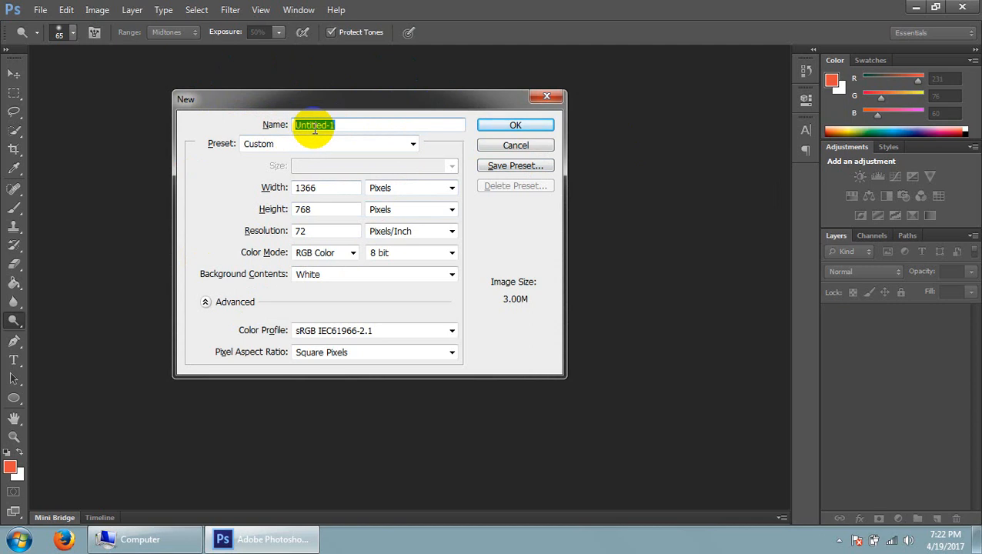
type("bg")
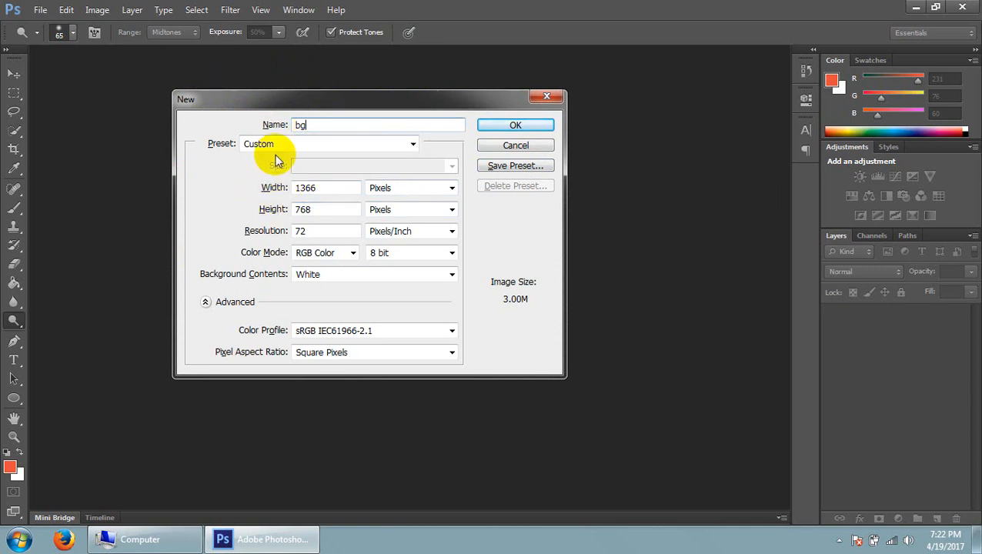
left_click(310, 151)
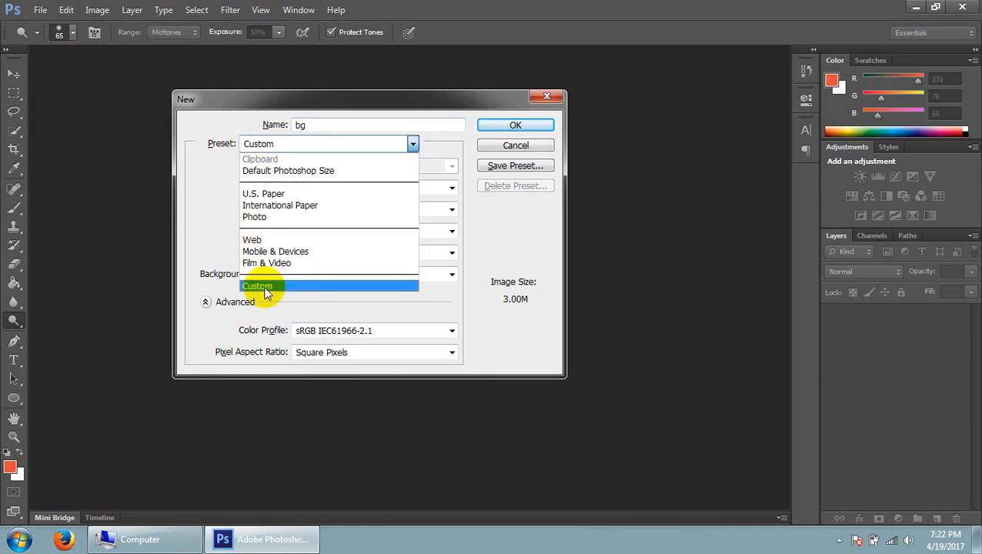
left_click(266, 289)
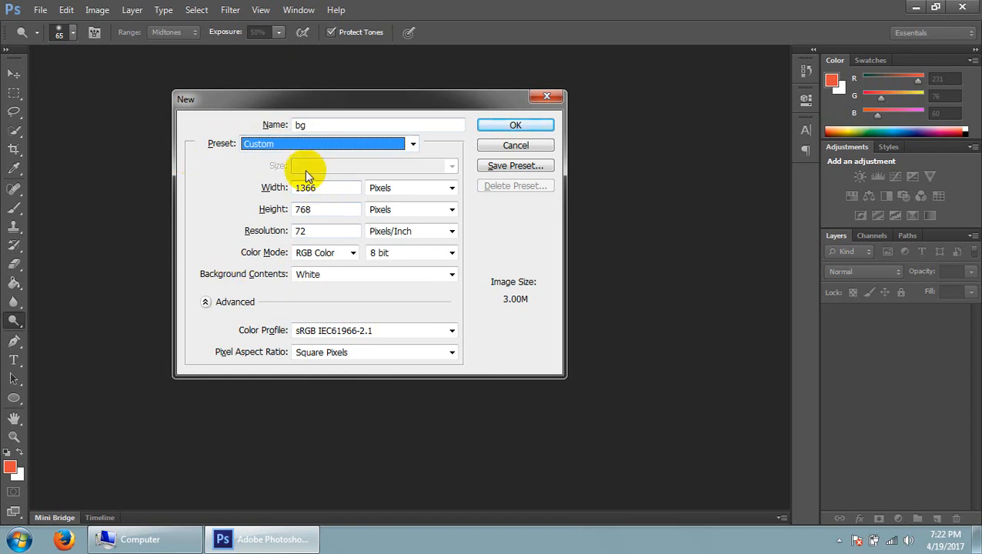
left_click(316, 125)
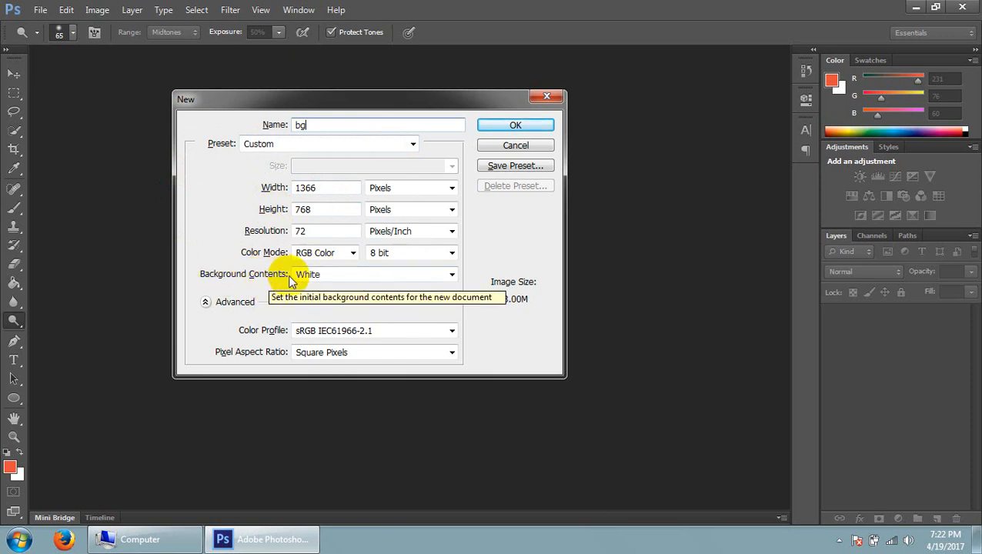
Use White for the new document's background contents and Pixels as its width unit
left_click(308, 276)
left_click(311, 276)
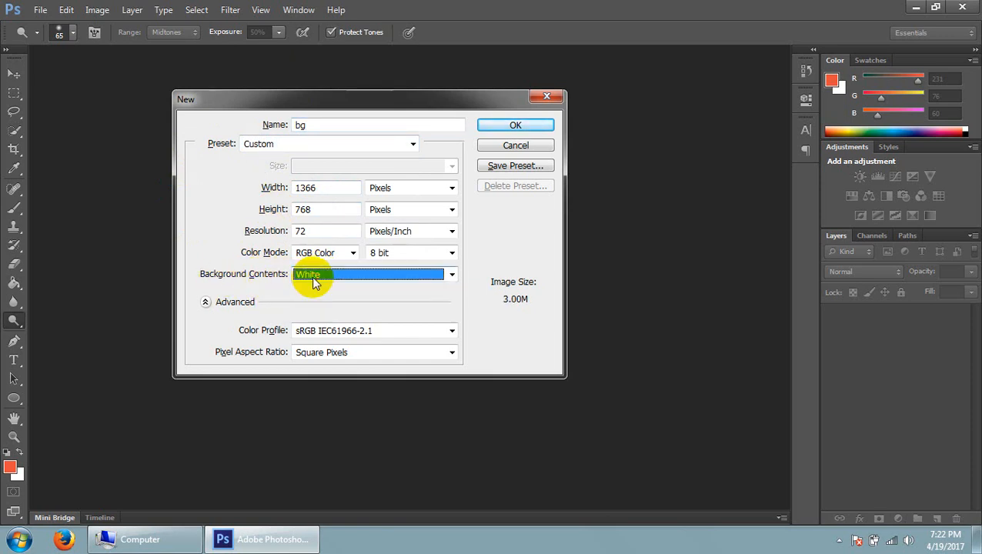
left_click(312, 276)
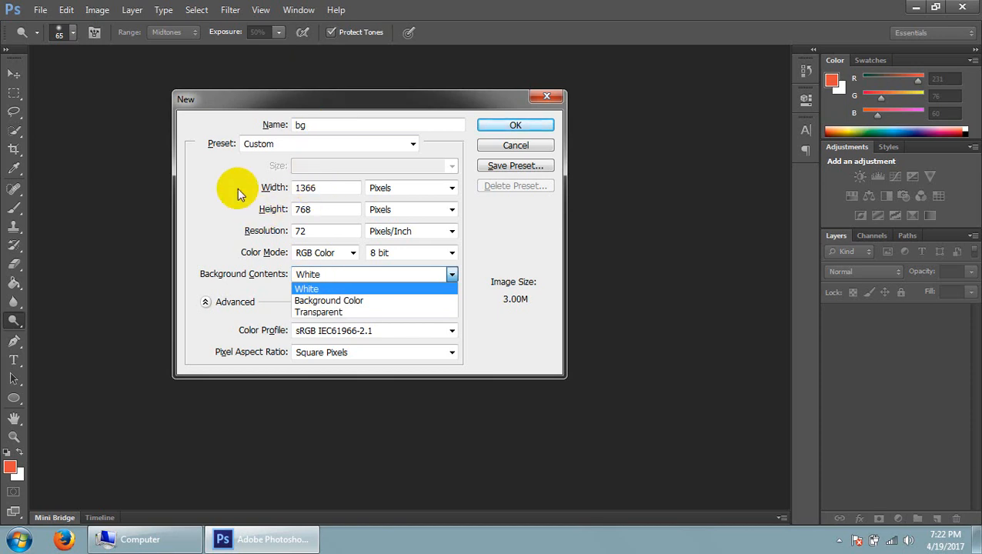
left_click(215, 171)
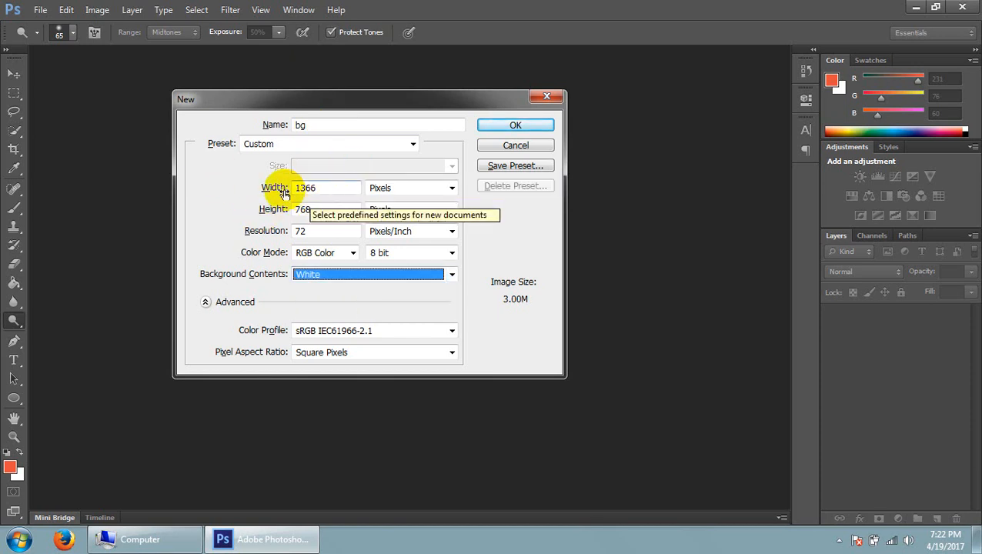
left_click(327, 187)
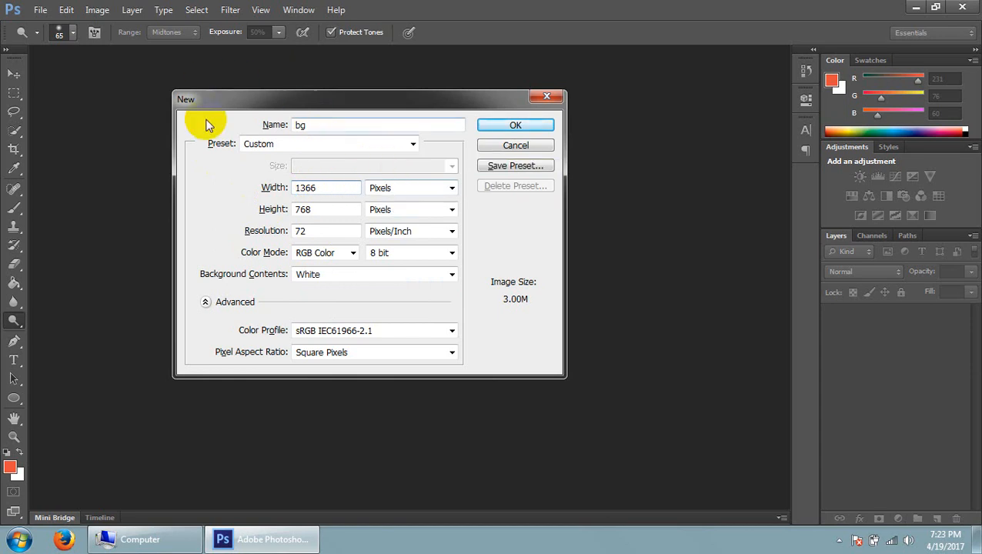
left_click(406, 190)
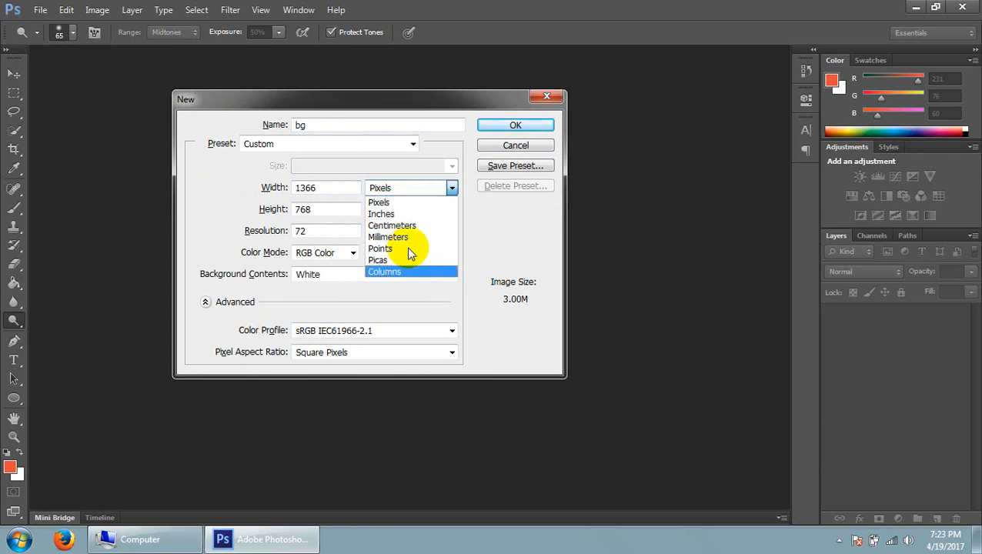
left_click(394, 204)
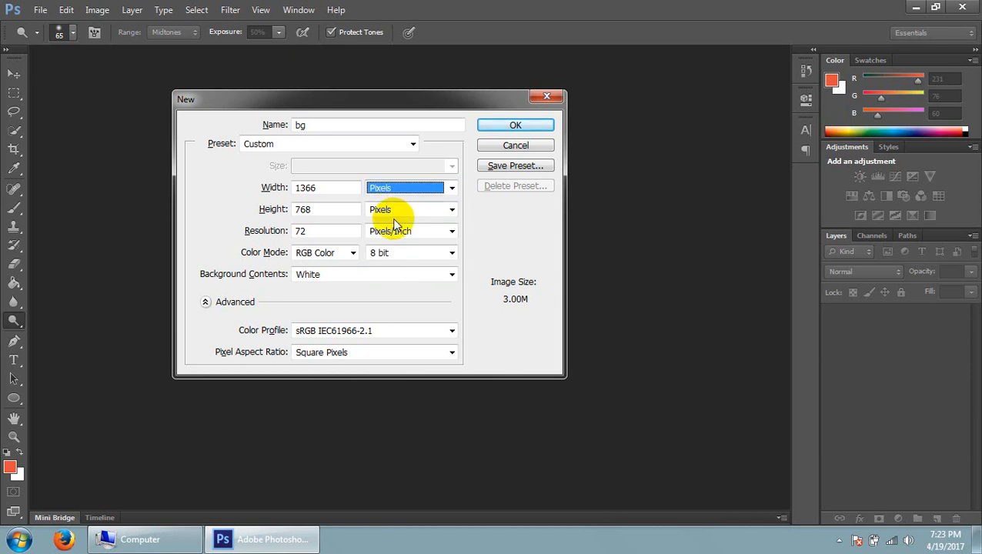
Set the new document's width to 1920 pixels and its height to 1000 pixels
left_click(315, 190)
left_click_drag(306, 210, 403, 219)
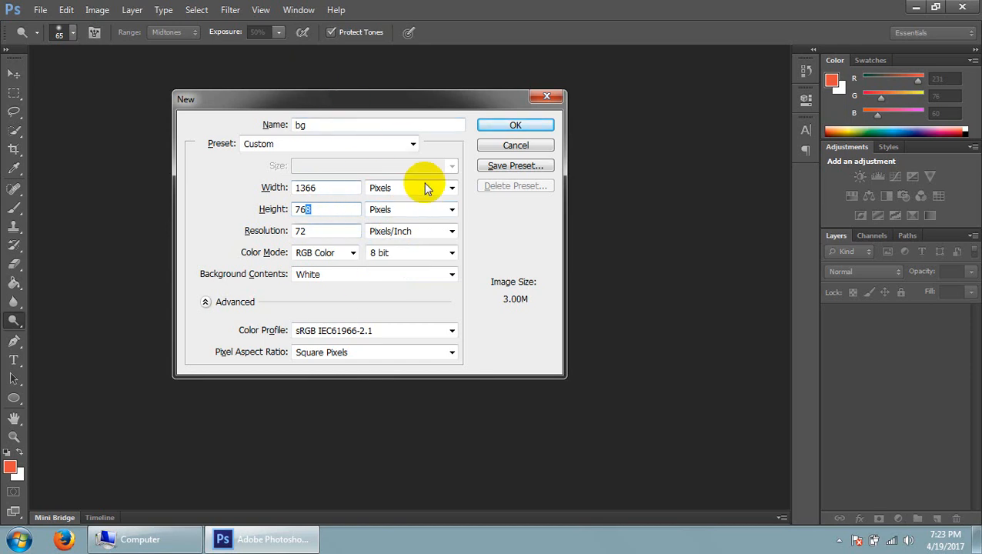
left_click(515, 128)
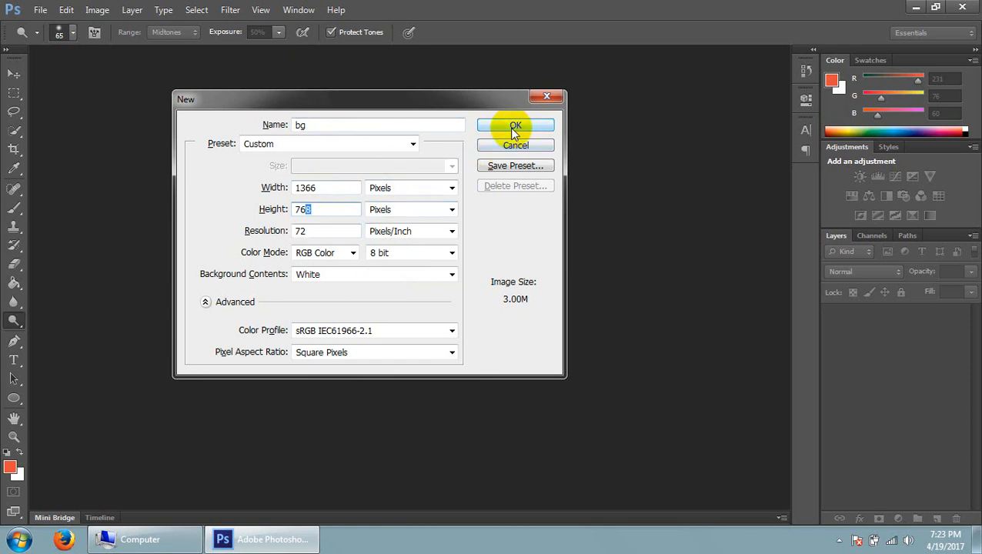
left_click(279, 187)
type("1")
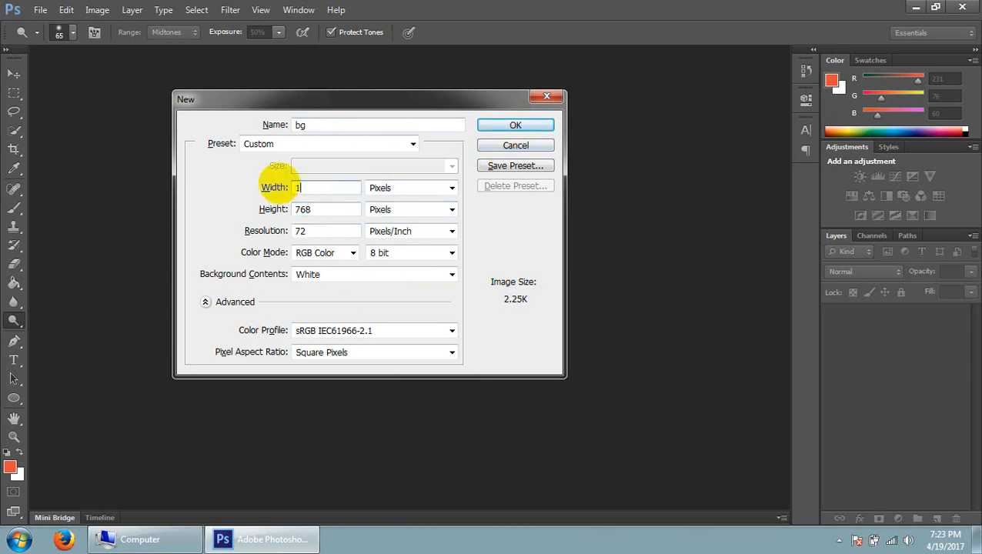
type("920")
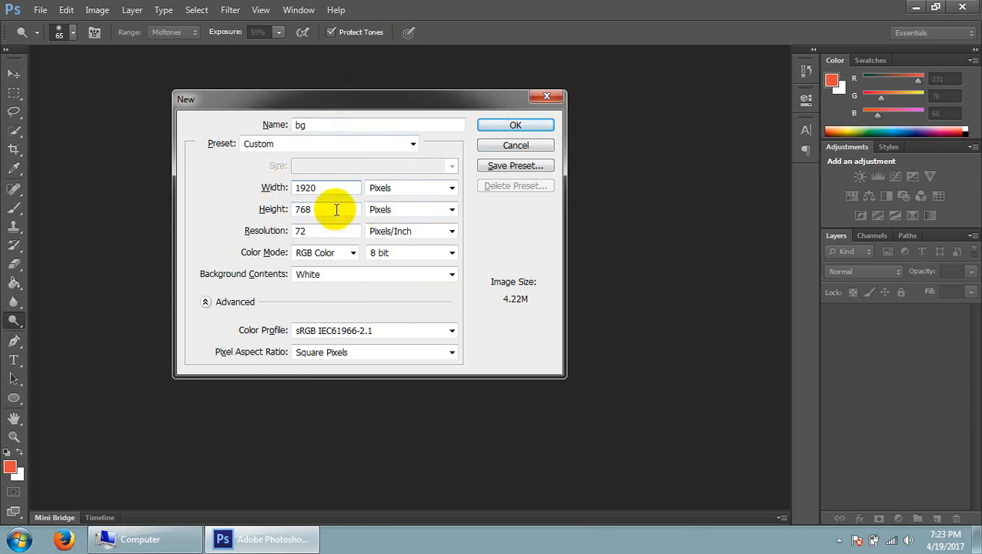
left_click(286, 210)
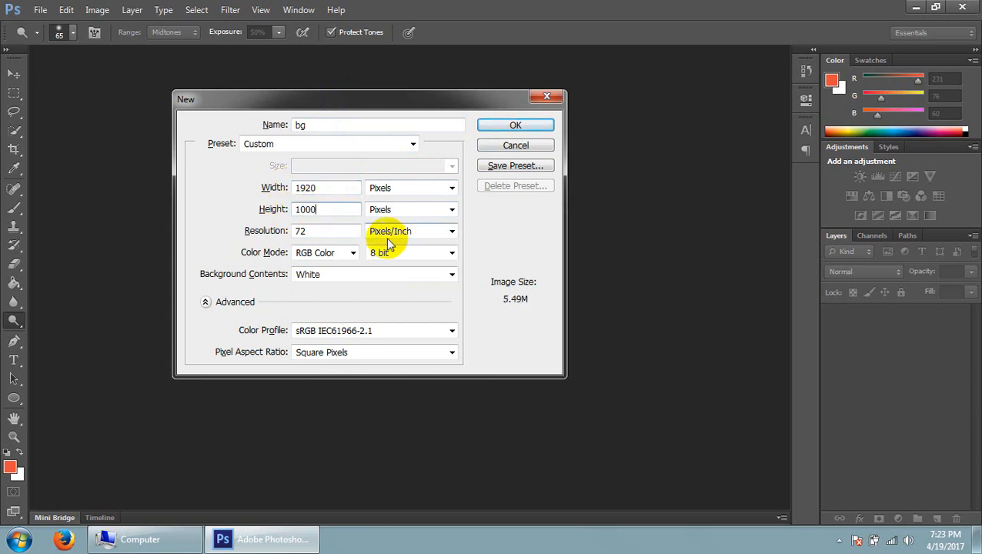
Check the width and height values and create the new document
double_click(303, 191)
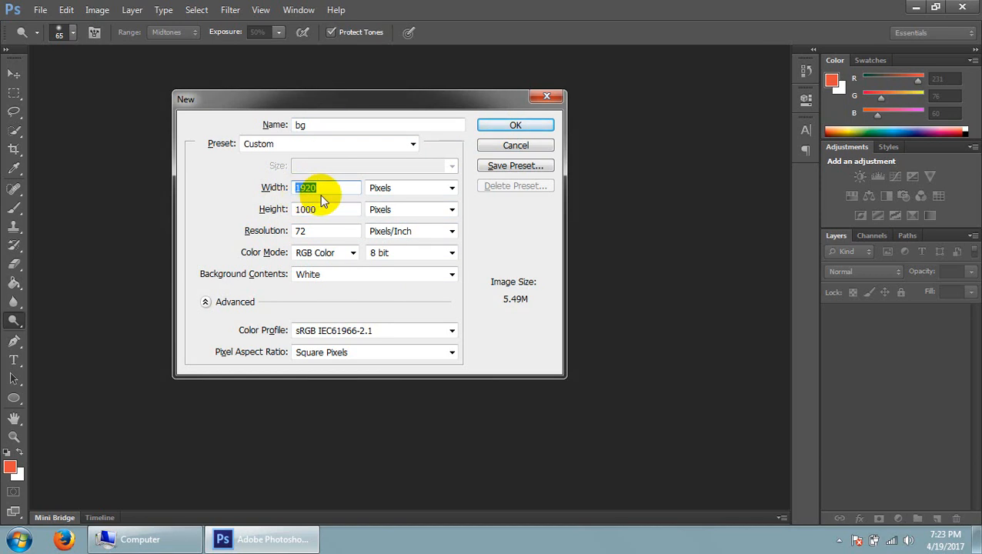
double_click(301, 214)
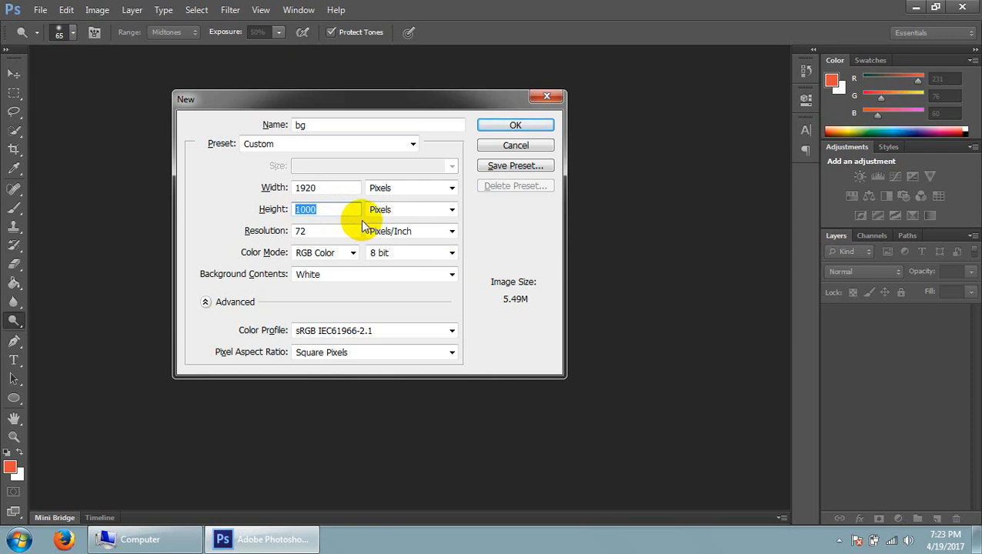
double_click(318, 187)
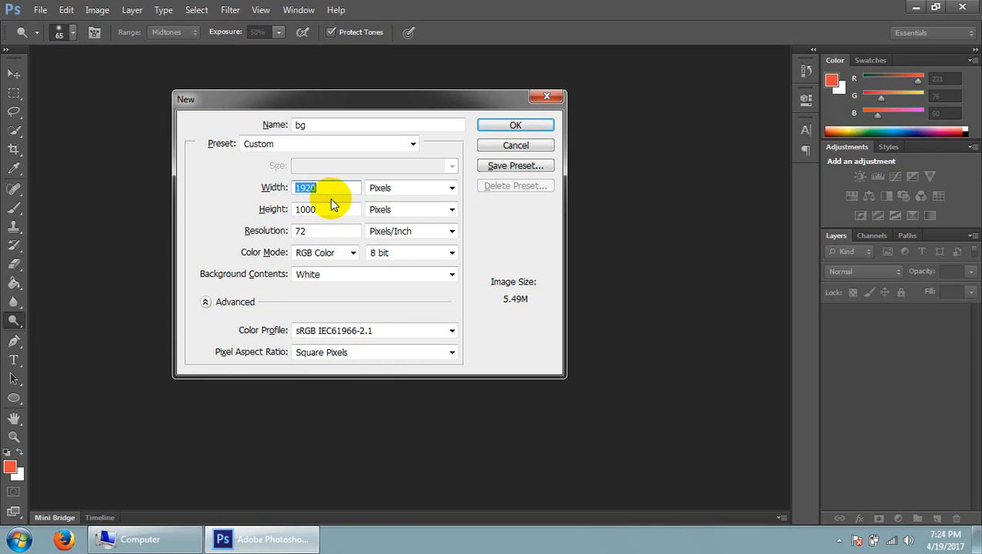
left_click(516, 126)
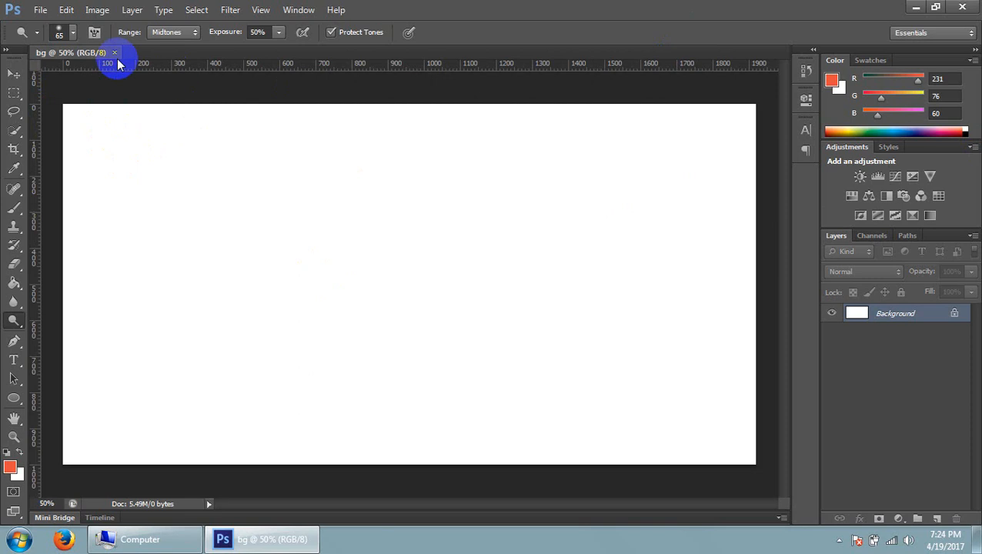
left_click(97, 123)
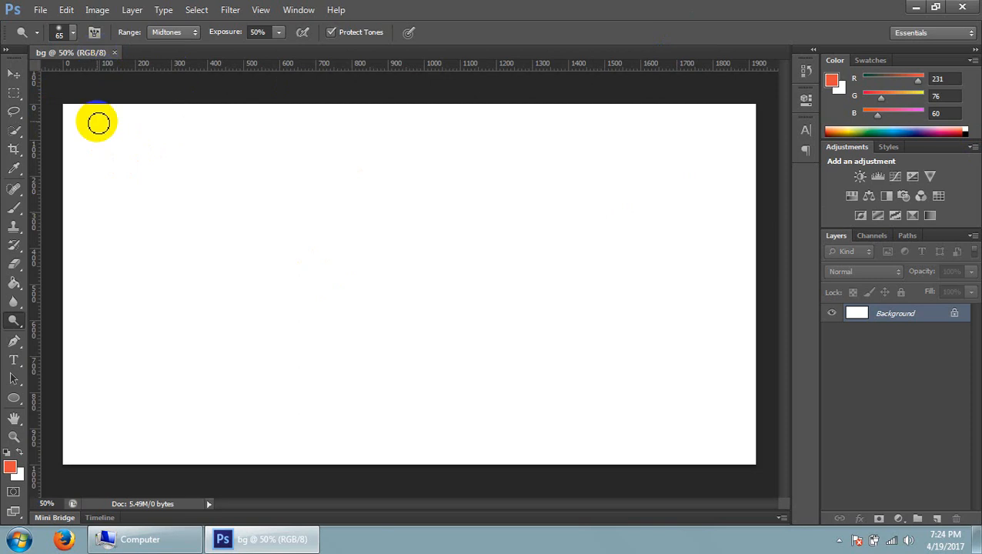
Check the bg document's pixel width and height in the Image Size settings and close them
left_click(99, 11)
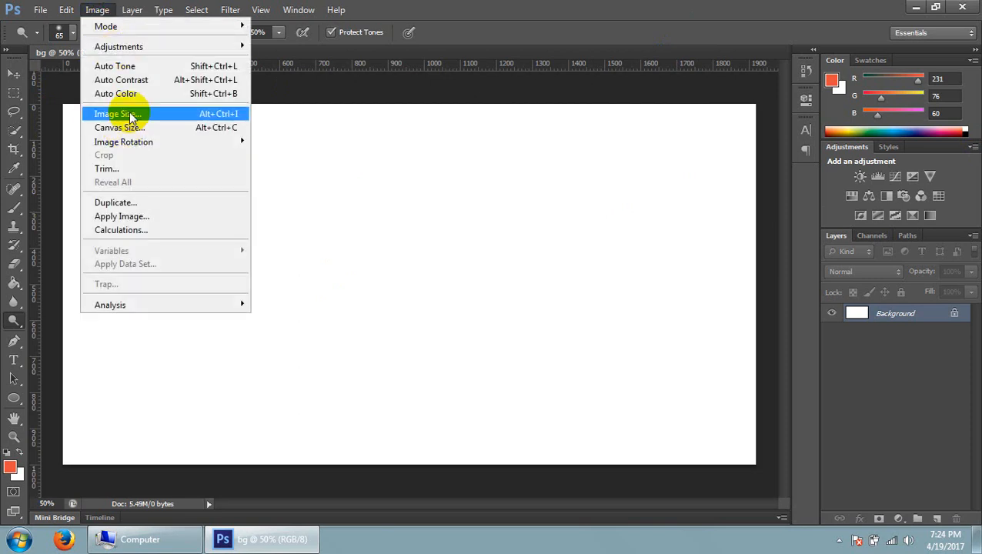
left_click(216, 116)
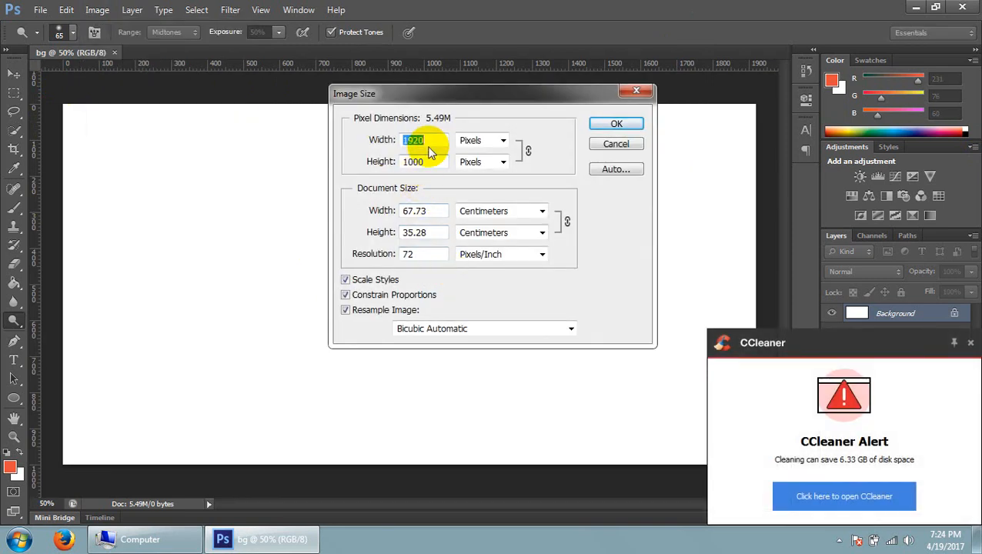
left_click_drag(437, 141, 391, 160)
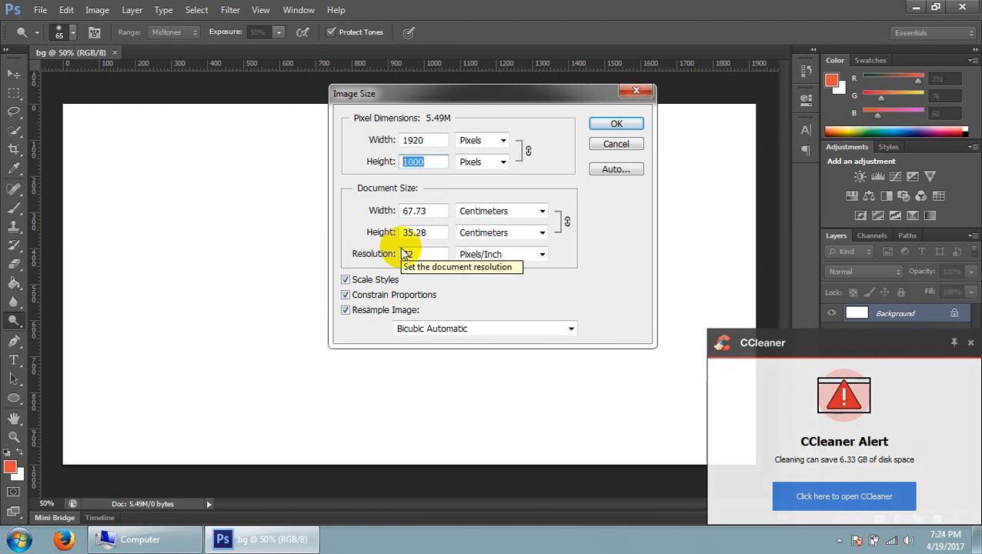
left_click(616, 122)
Select the whole canvas with the Rectangular Marquee tool and clear the selection
left_click(14, 92)
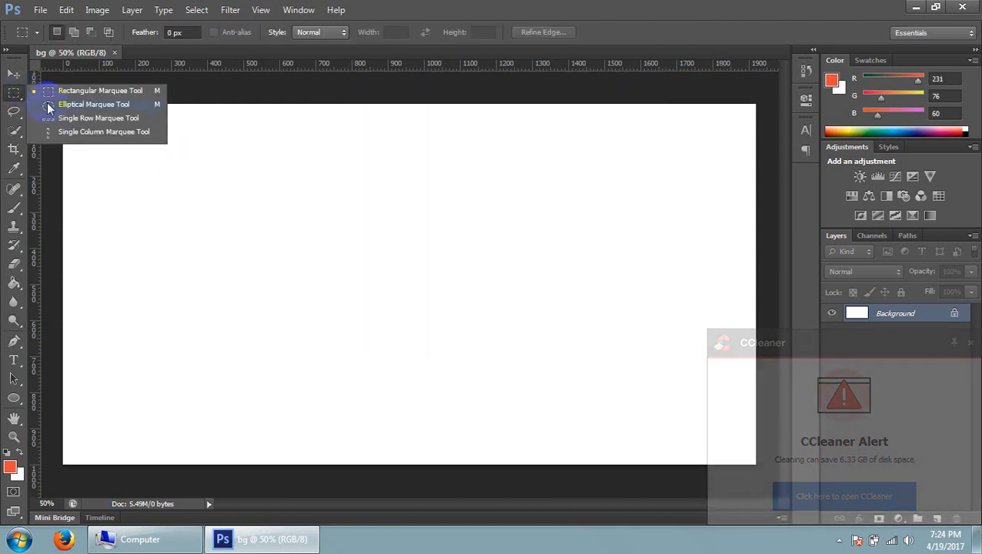
left_click(71, 92)
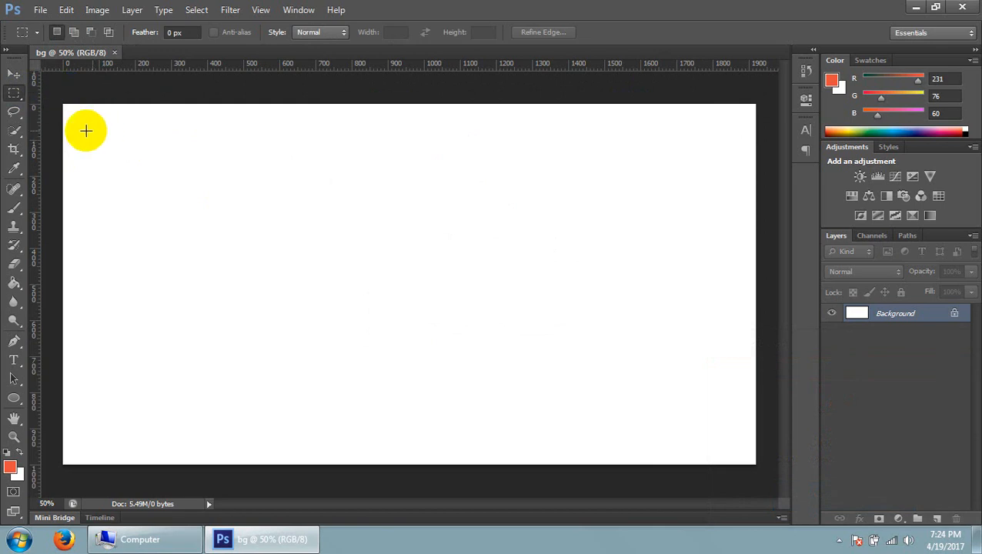
left_click_drag(60, 98, 761, 472)
left_click(388, 85)
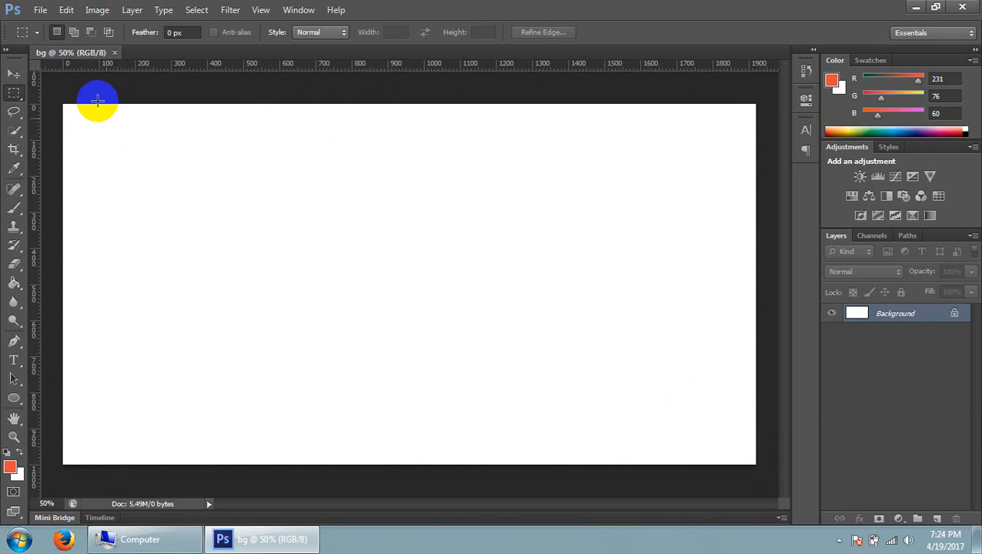
Create a second document with the preset 1920 by 1000 pixel size, White background and default name
left_click(38, 10)
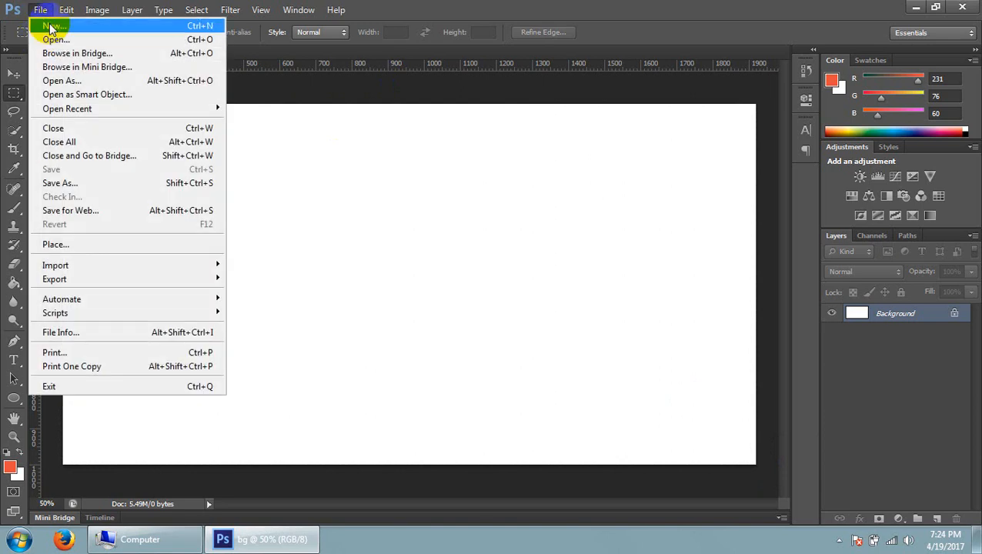
left_click(50, 27)
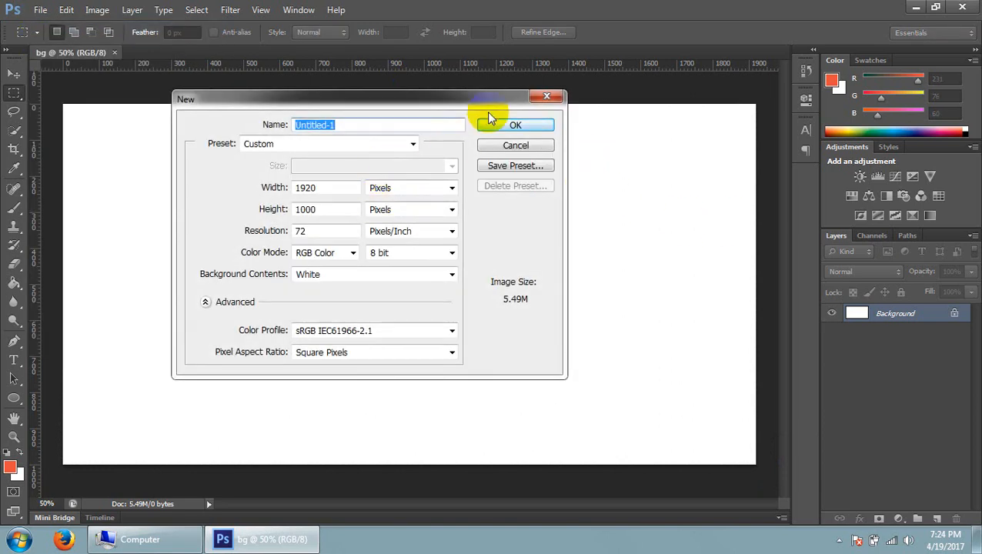
left_click(514, 126)
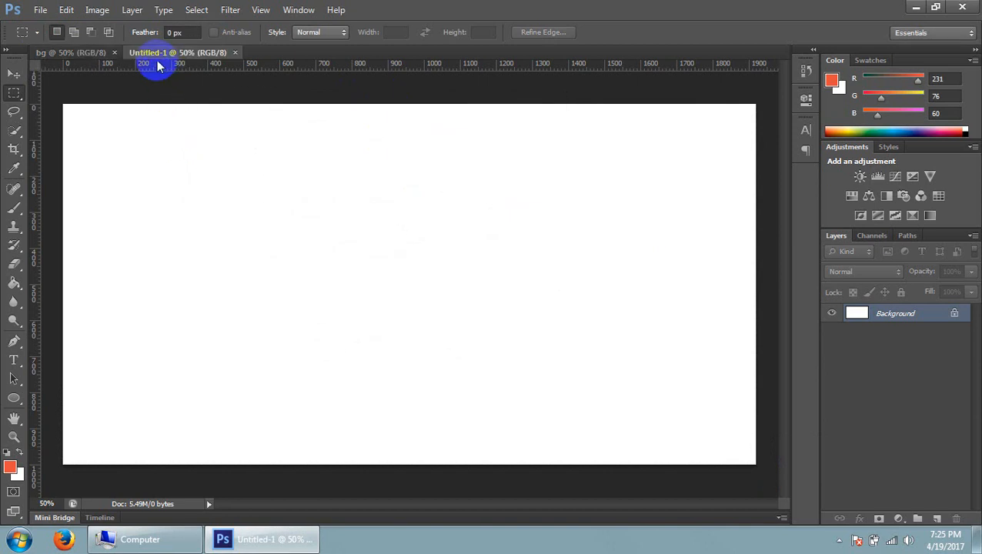
Switch back and forth between the bg and Untitled-1 documents to view each one
left_click(48, 54)
left_click(157, 57)
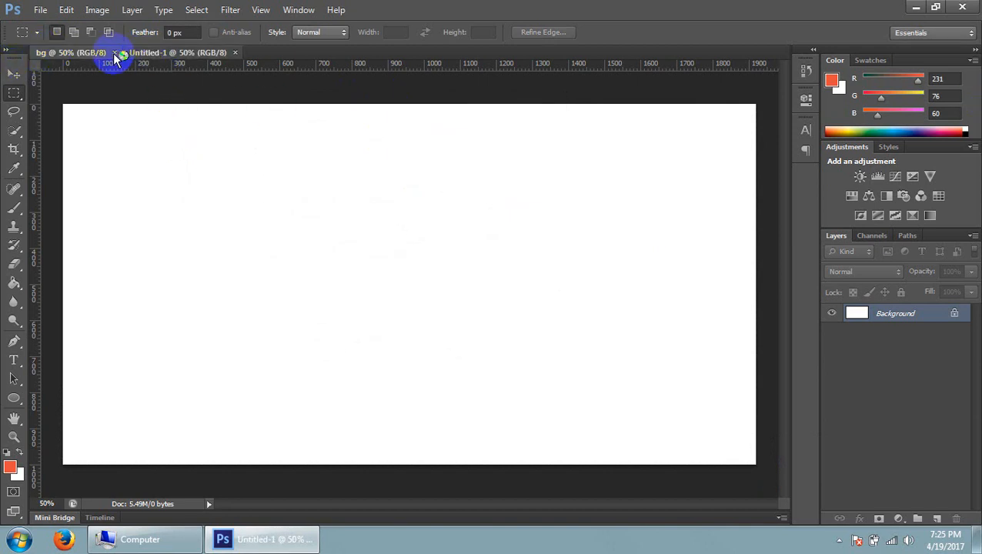
left_click(79, 55)
left_click(157, 56)
left_click(82, 54)
left_click(91, 53)
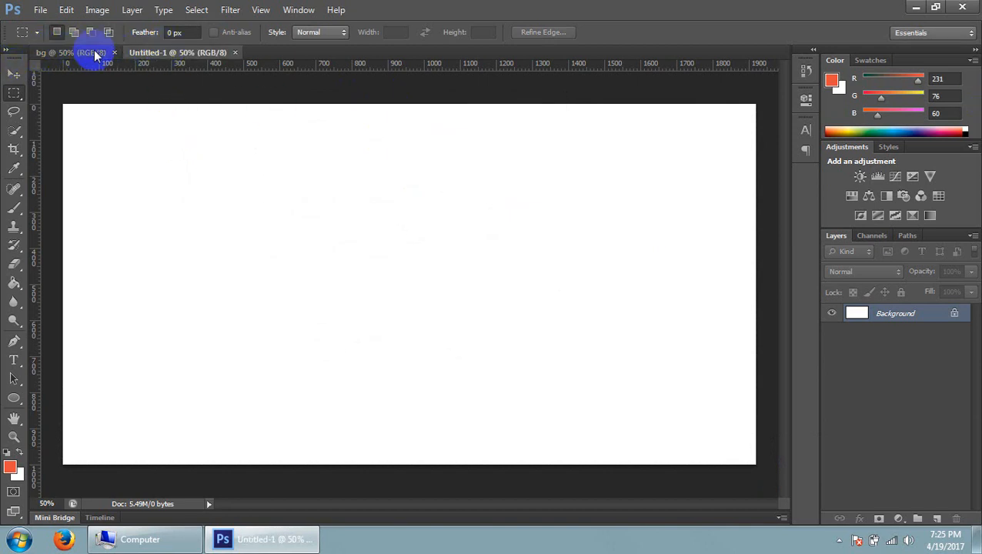
left_click(173, 54)
left_click(92, 55)
left_click(88, 59)
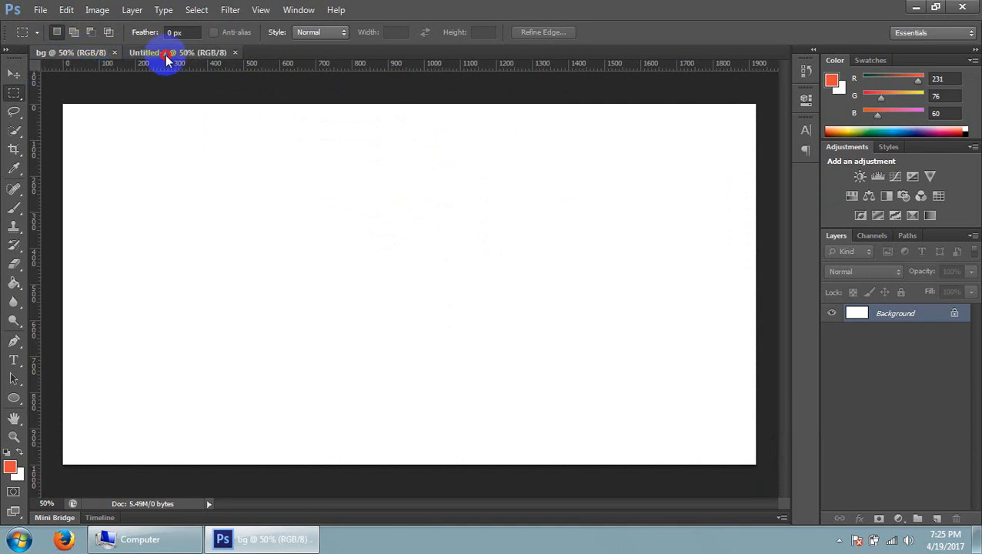
left_click(165, 54)
left_click(83, 53)
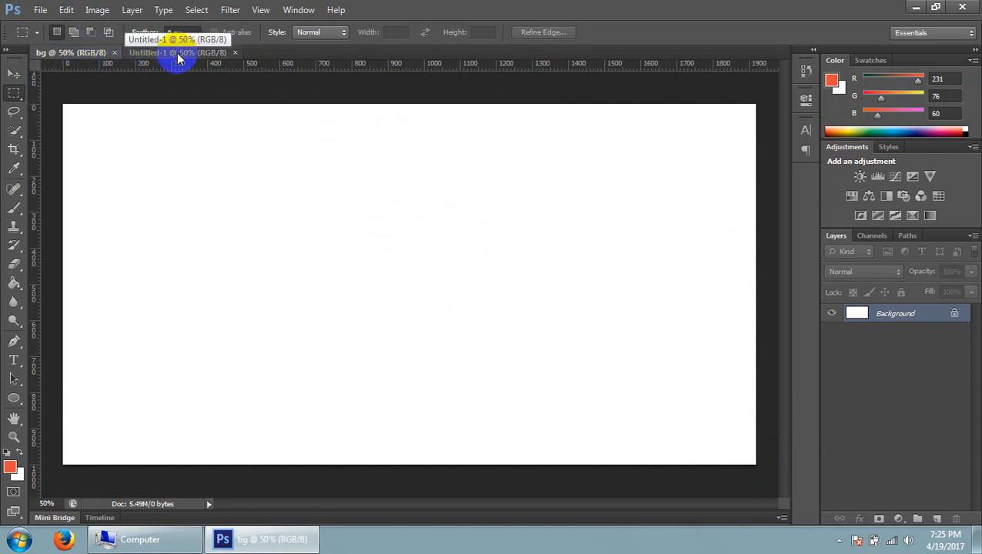
Detach the Untitled-1 and bg documents into floating windows and dock both of them back
left_click_drag(149, 55, 222, 161)
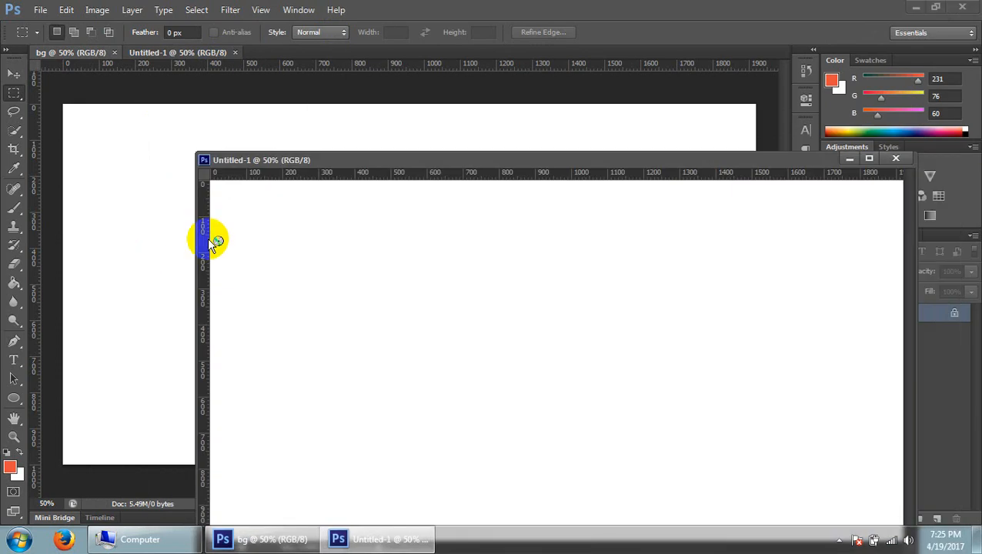
left_click_drag(367, 165, 471, 117)
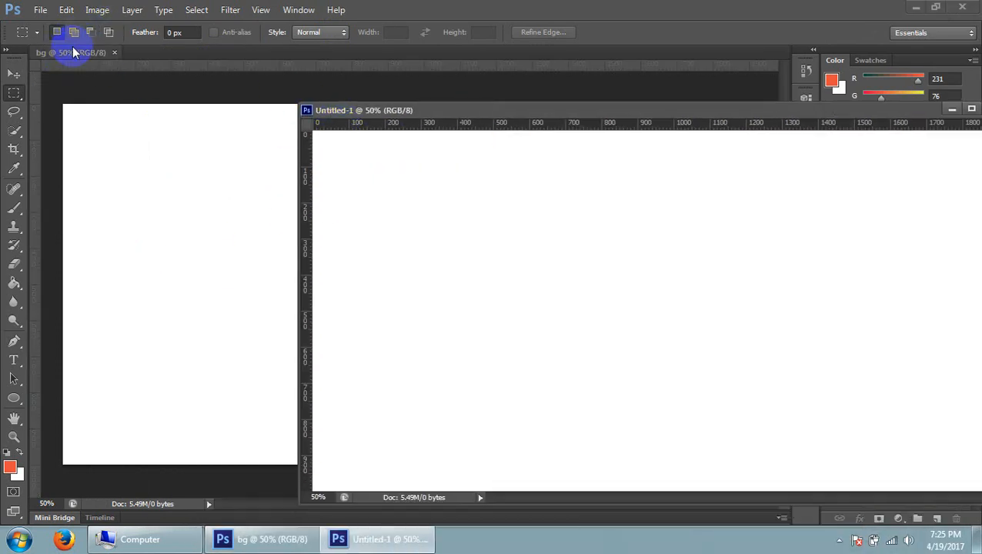
left_click_drag(68, 52, 106, 156)
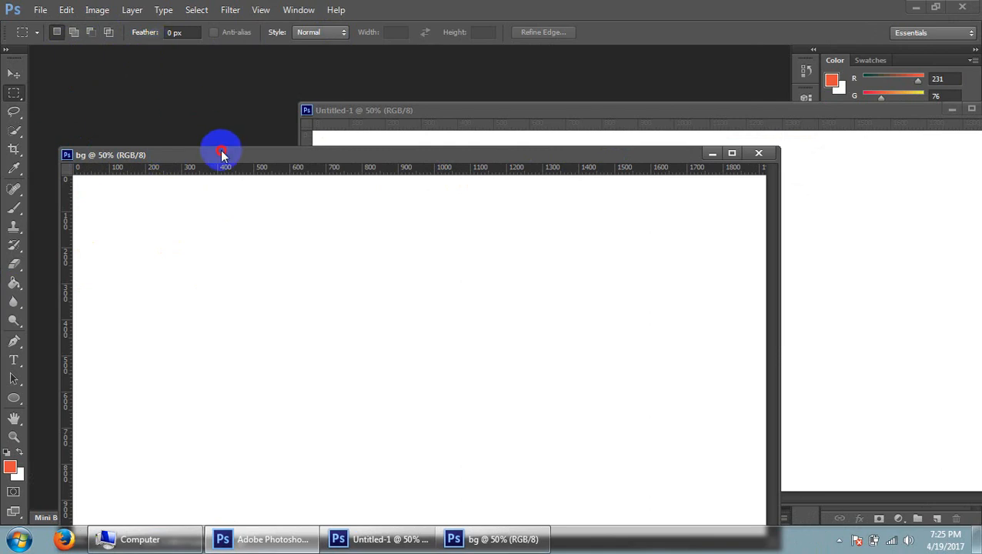
left_click_drag(222, 154, 192, 60)
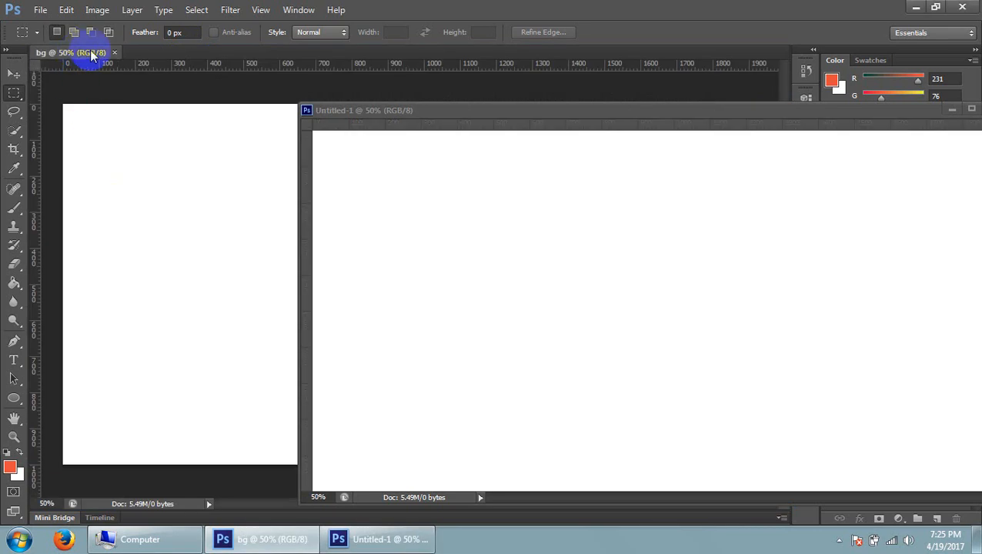
left_click_drag(409, 120, 284, 59)
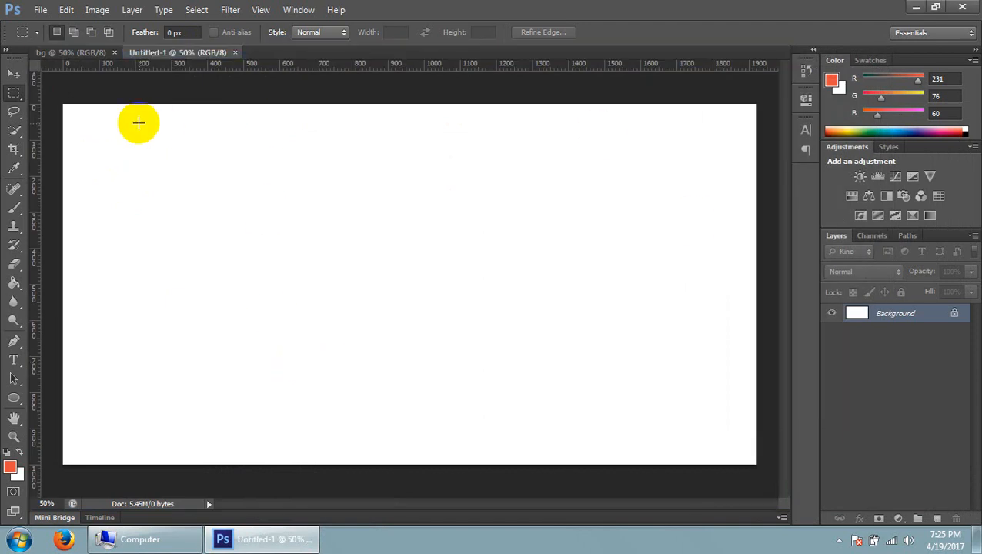
Alternate between the two docked documents and make bg the active one
left_click(95, 58)
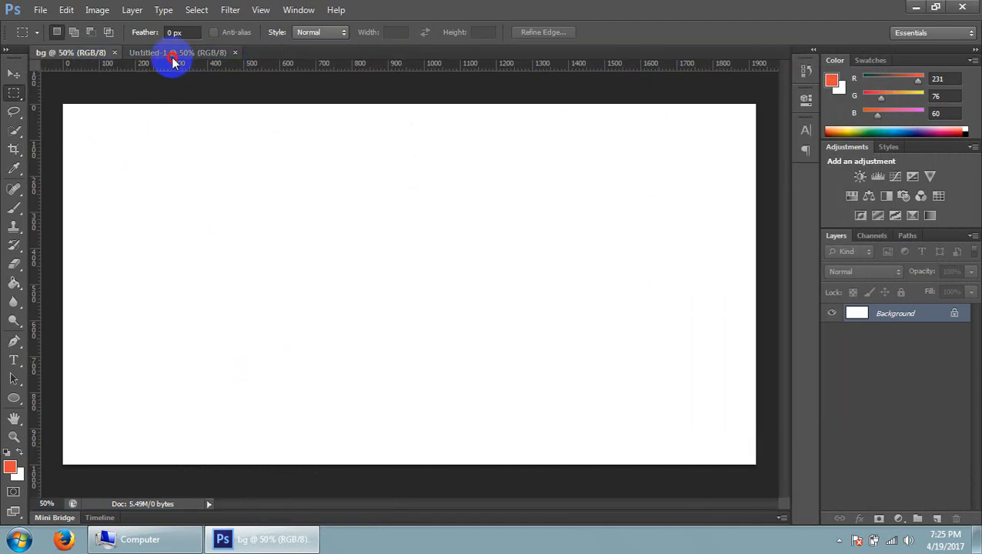
left_click(173, 59)
left_click(70, 60)
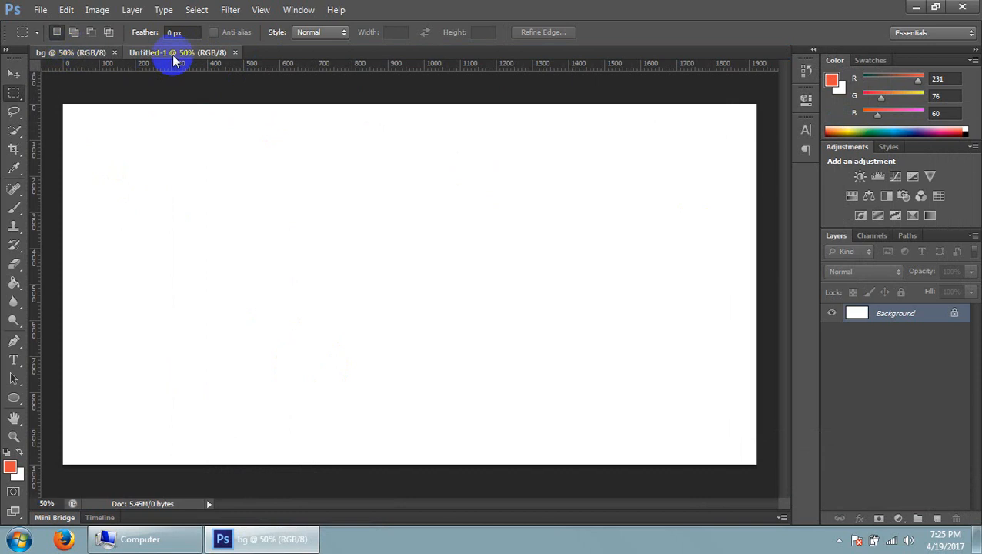
left_click(174, 59)
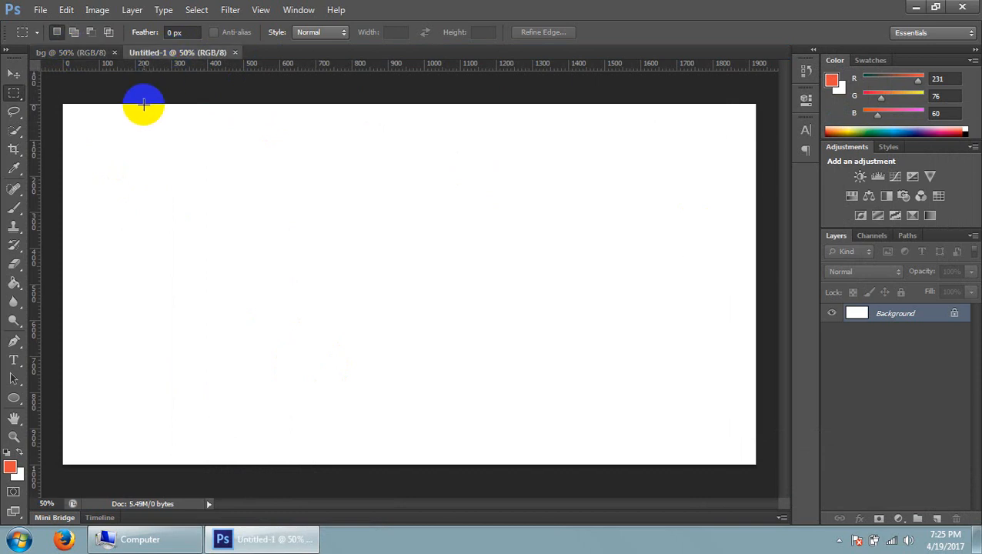
left_click(84, 55)
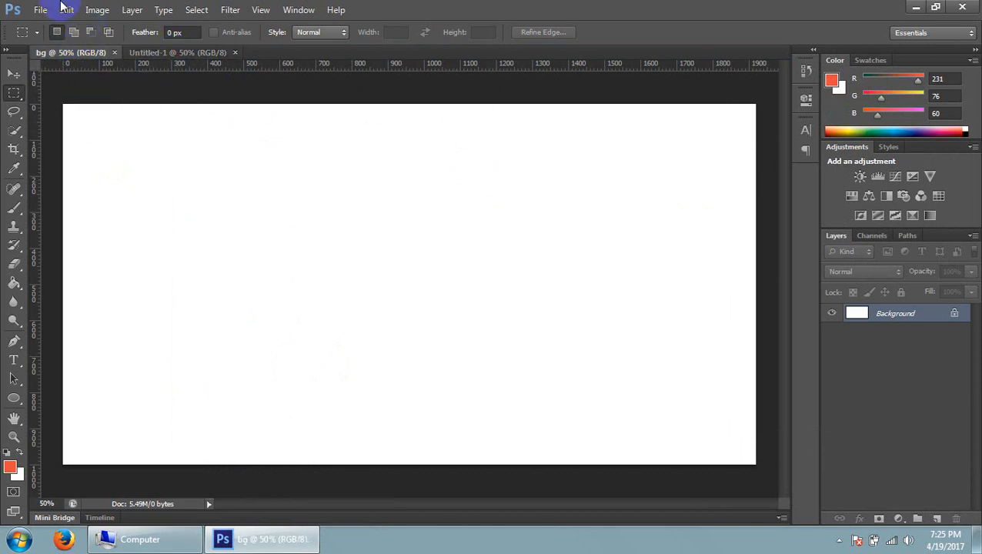
left_click(40, 10)
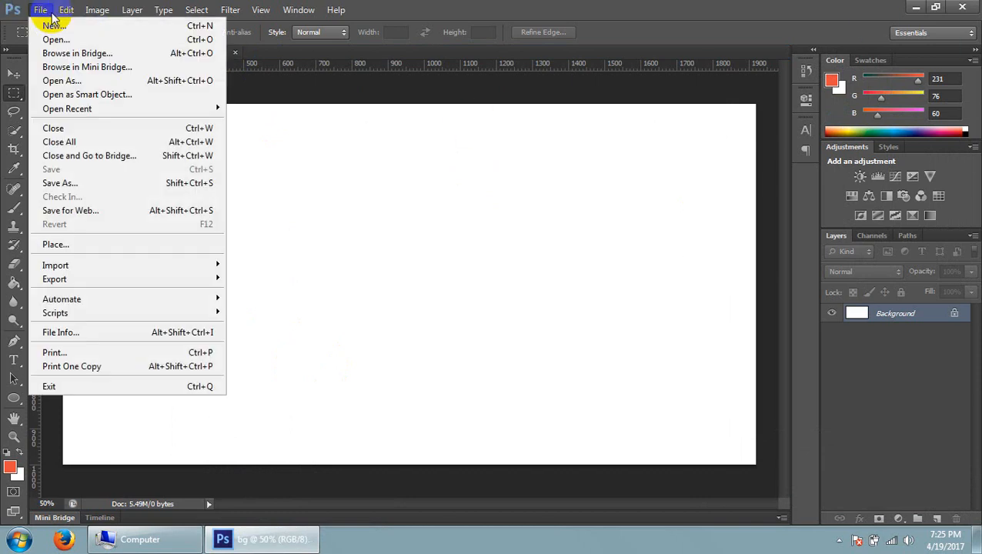
left_click(98, 11)
left_click(100, 10)
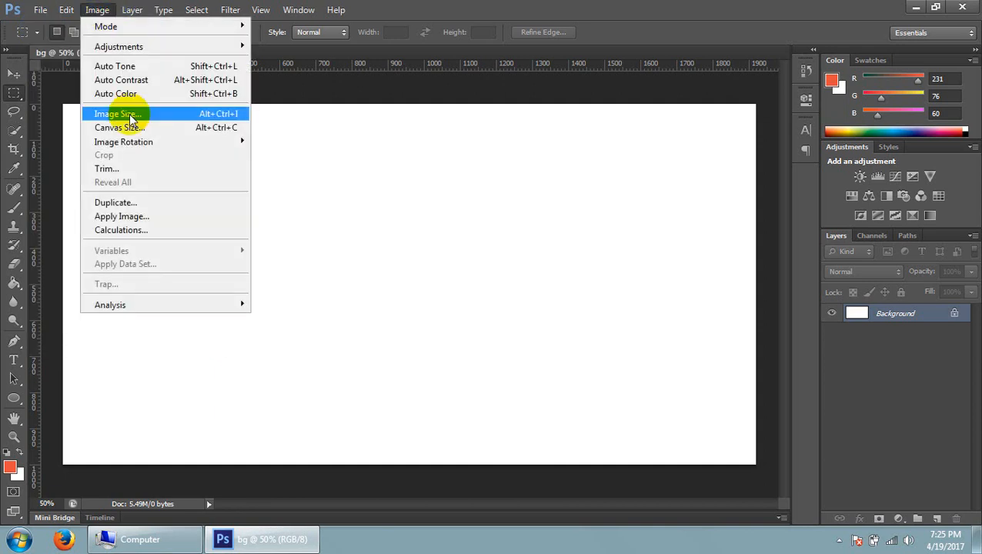
Marquee-select the entire bg canvas repeatedly, deselect it, and switch briefly to the Move tool and back
left_click_drag(10, 94, 757, 460)
left_click(287, 94)
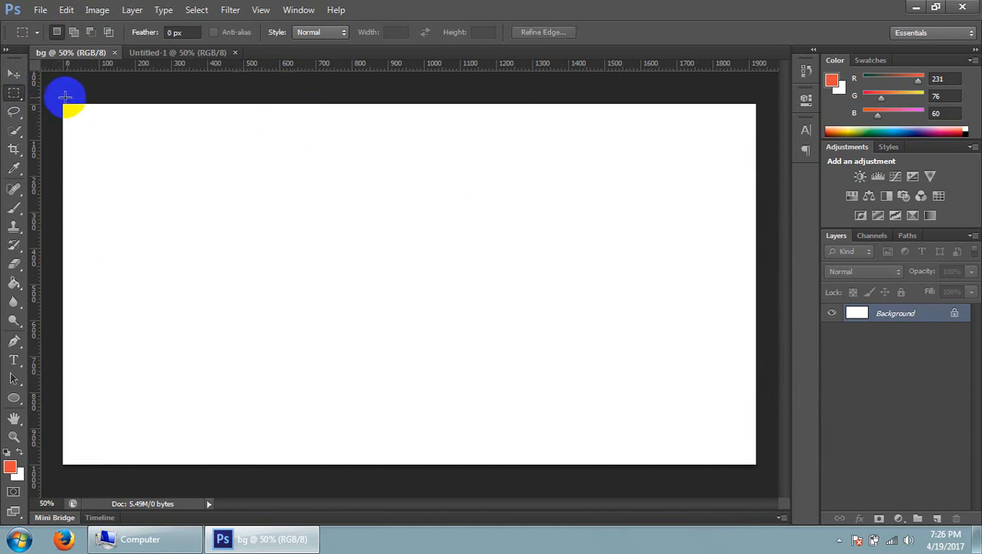
left_click_drag(60, 98, 869, 486)
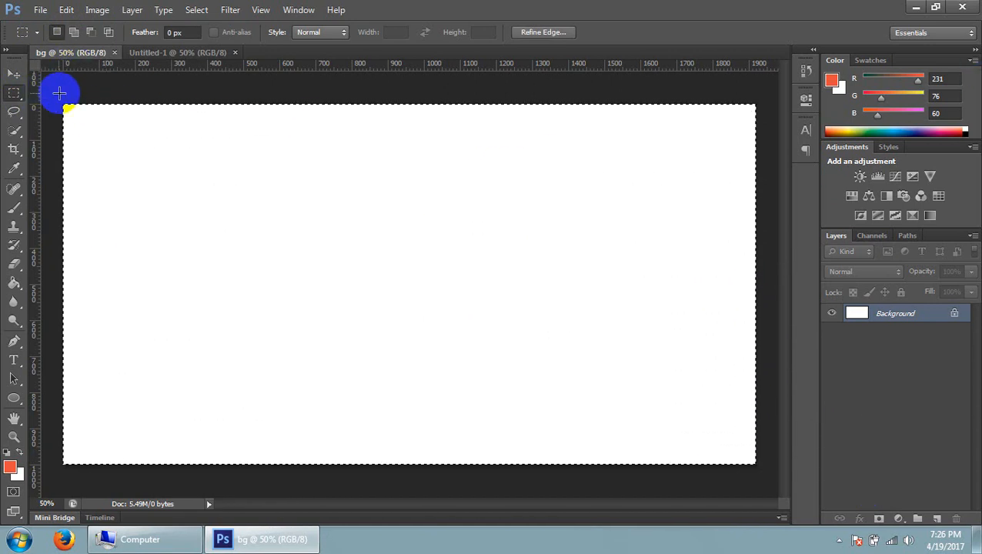
left_click_drag(53, 93, 829, 512)
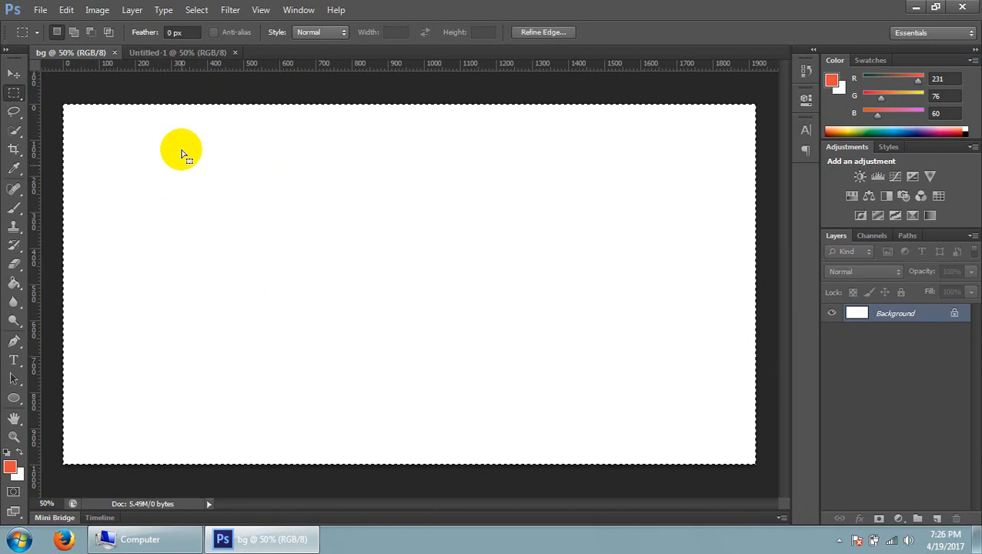
left_click(31, 74)
left_click(14, 74)
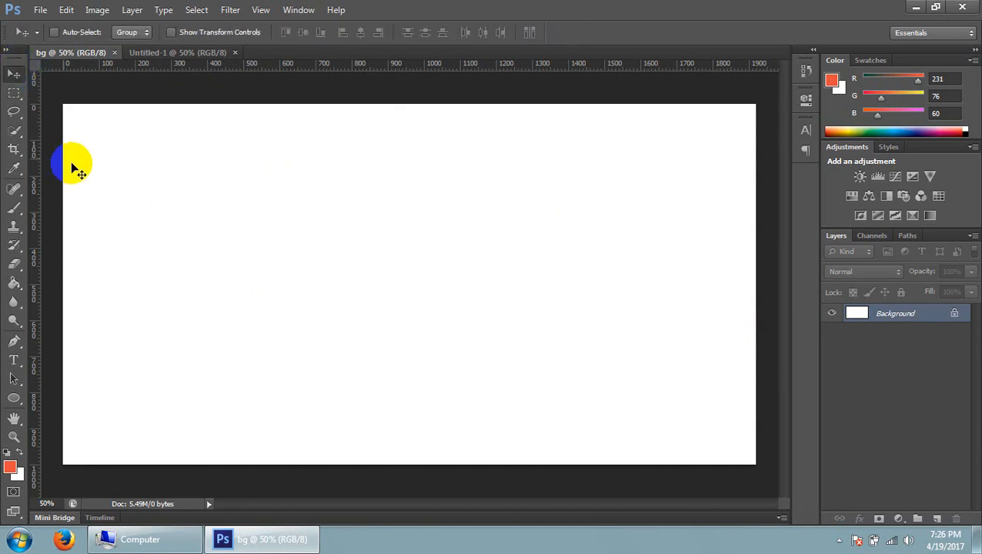
left_click(14, 95)
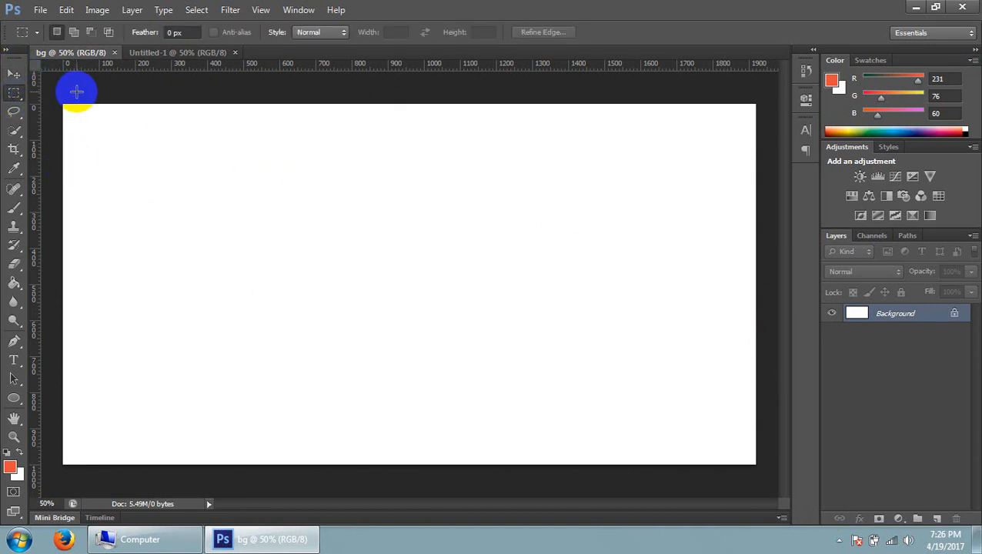
Draw a rectangular marquee selection about 470 by 340 pixels in the upper middle of the bg canvas
right_click(12, 94)
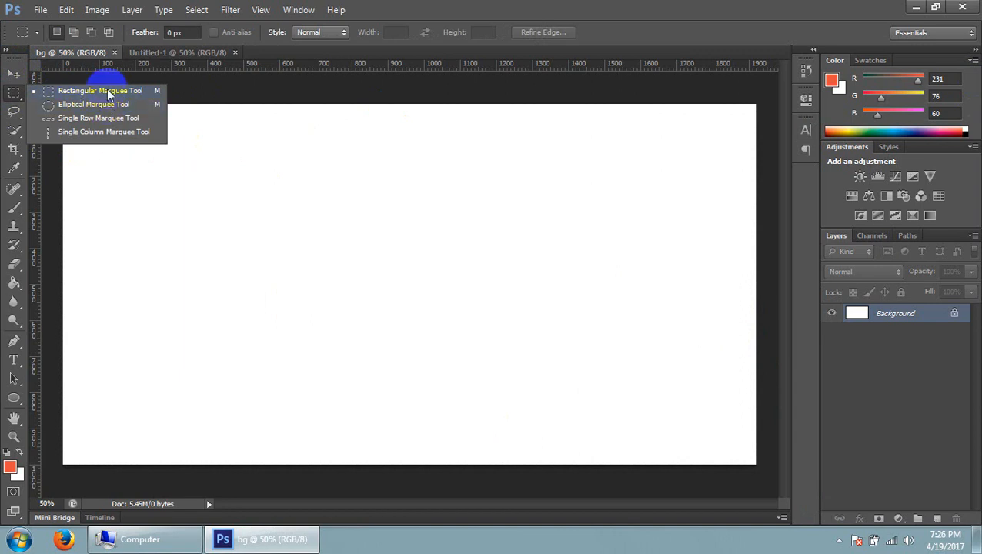
left_click(11, 96)
left_click_drag(308, 156, 480, 280)
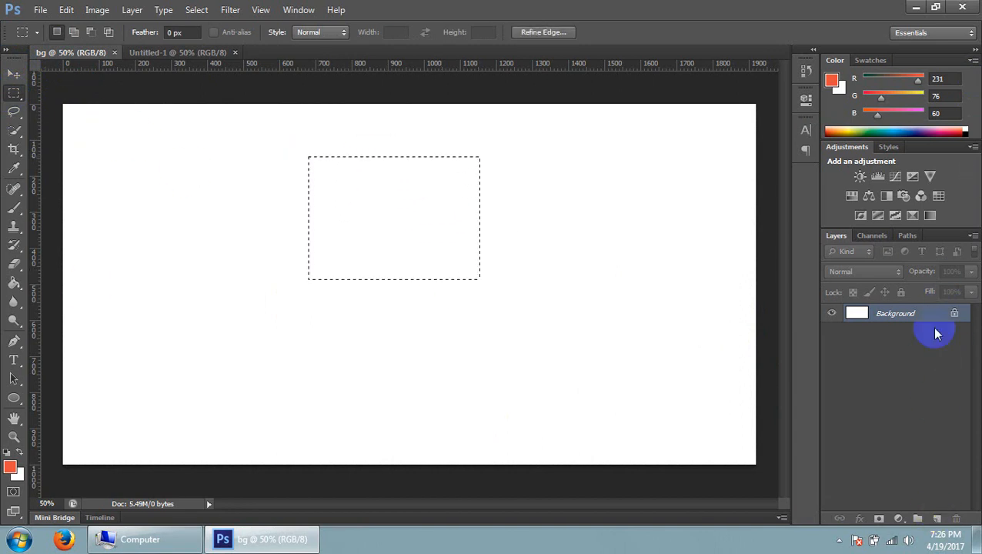
Add a new layer above Background and keep its default name
left_click(938, 519)
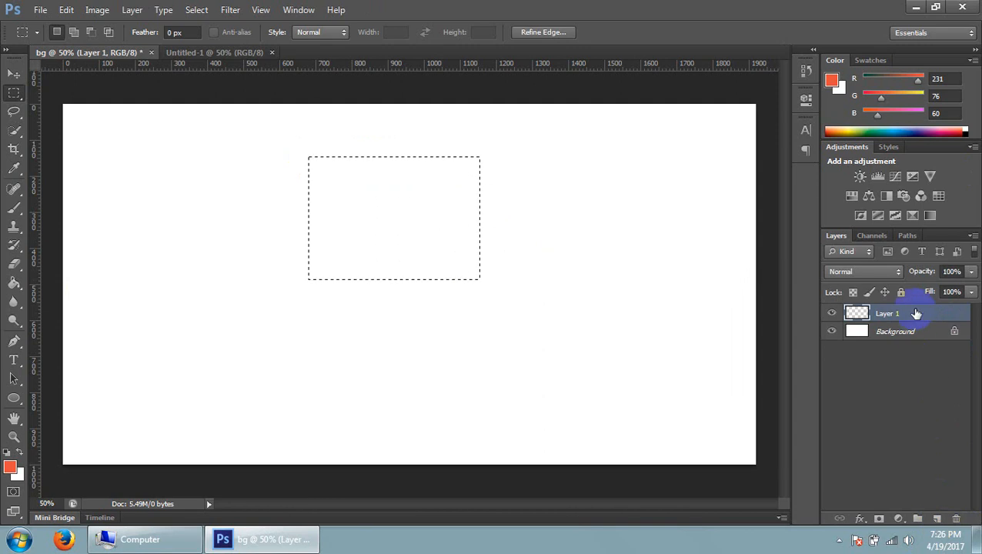
double_click(887, 314)
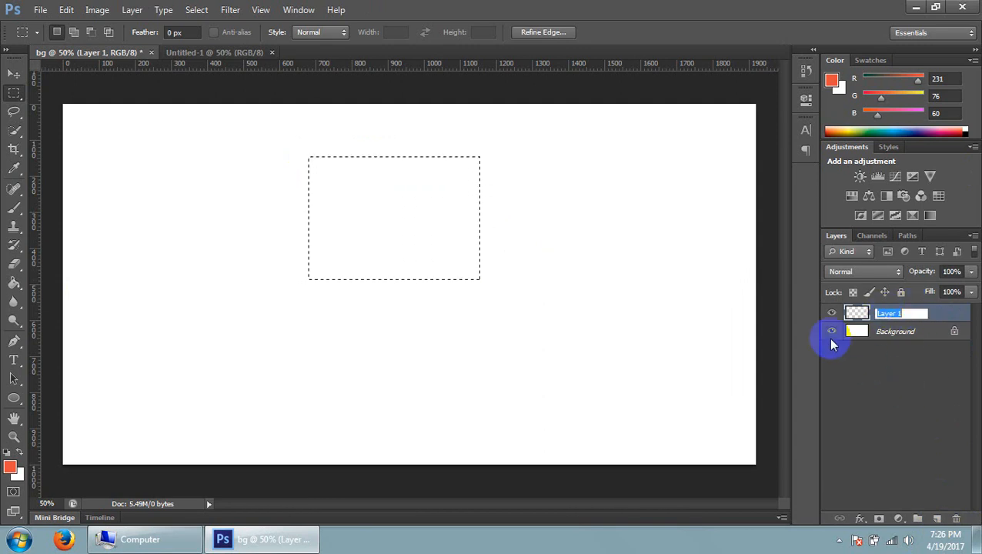
key("Return")
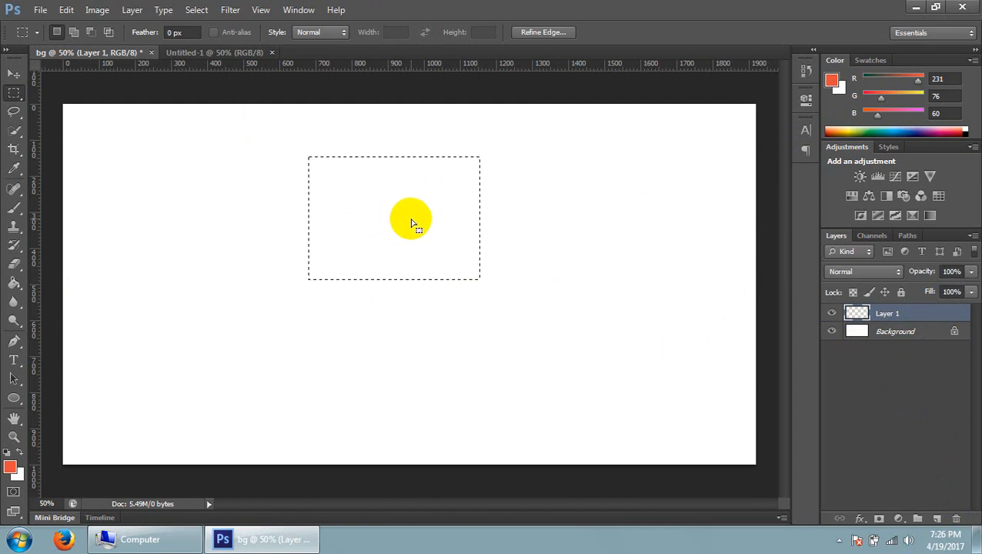
Open the foreground colour picker to examine it and close it with the colour as it is
left_click(9, 471)
left_click(682, 96)
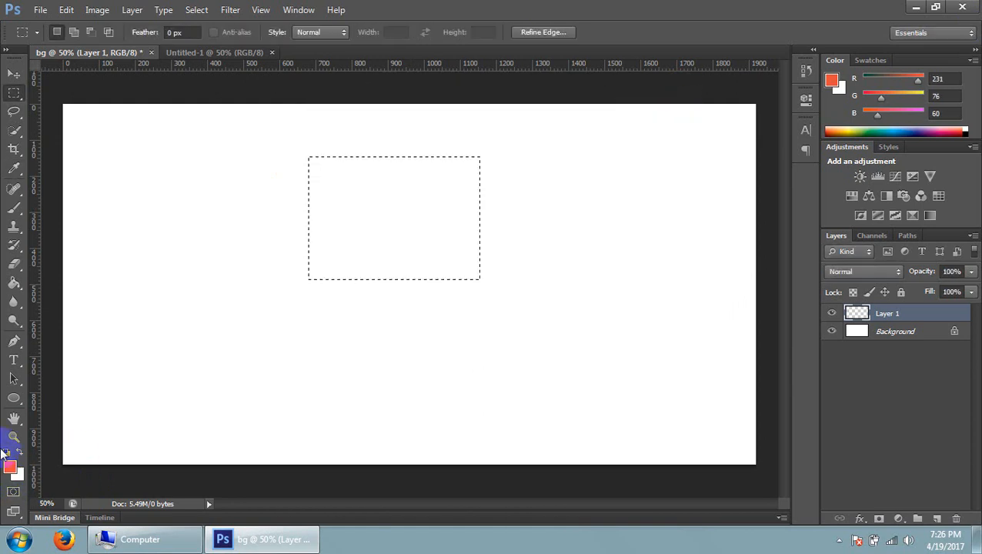
Try darker shades and the hex value fff for the foreground colour, and set it to black with hex value 000
left_click(9, 467)
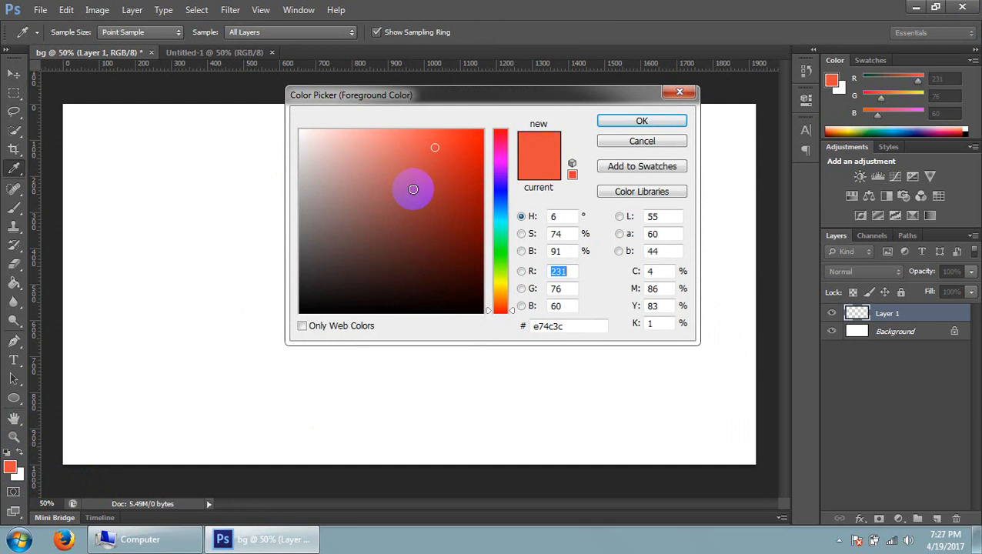
left_click(351, 308)
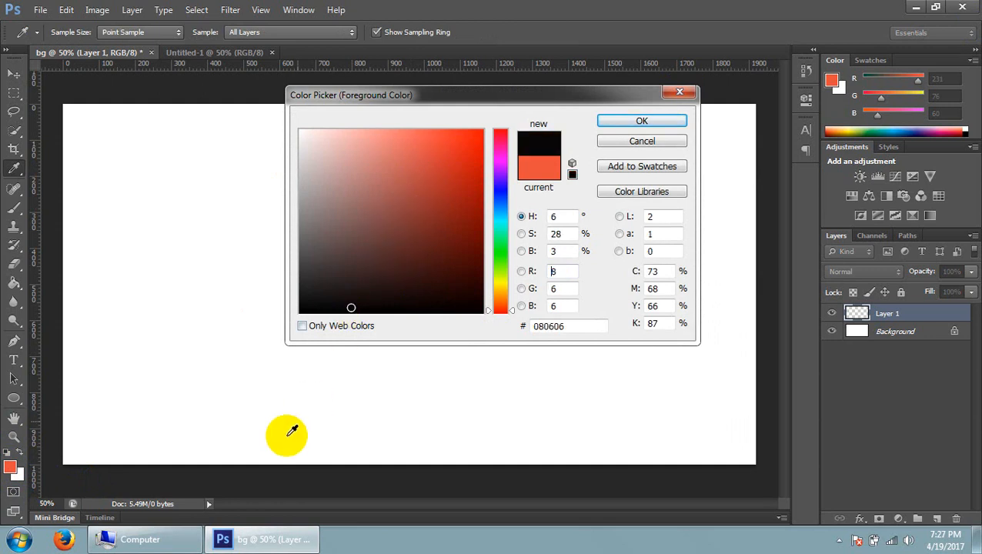
mouse_move(368, 241)
left_mouse_down()
mouse_move(395, 245)
mouse_move(306, 206)
mouse_move(430, 197)
mouse_move(426, 254)
mouse_move(397, 204)
left_mouse_up()
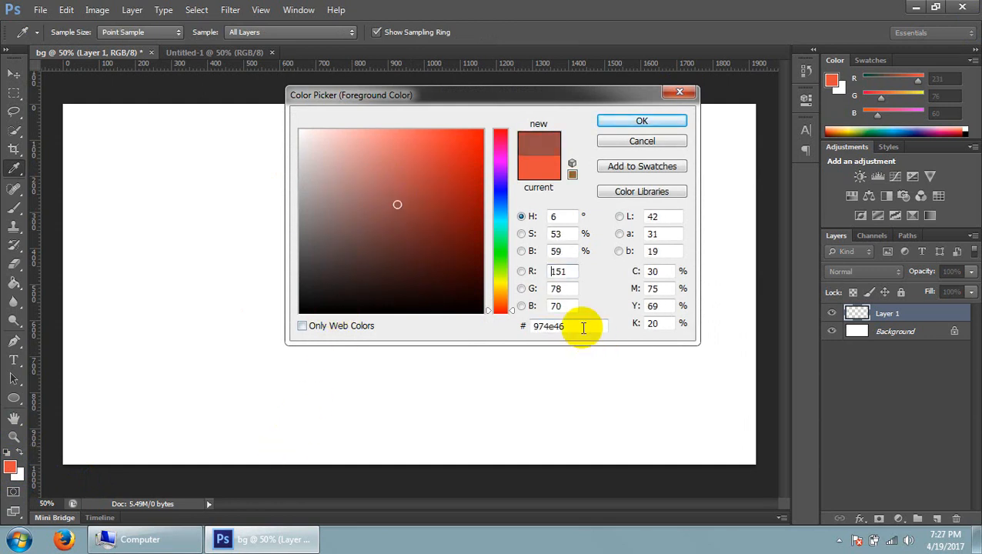
left_click_drag(583, 328, 509, 320)
left_click_drag(585, 326, 531, 324)
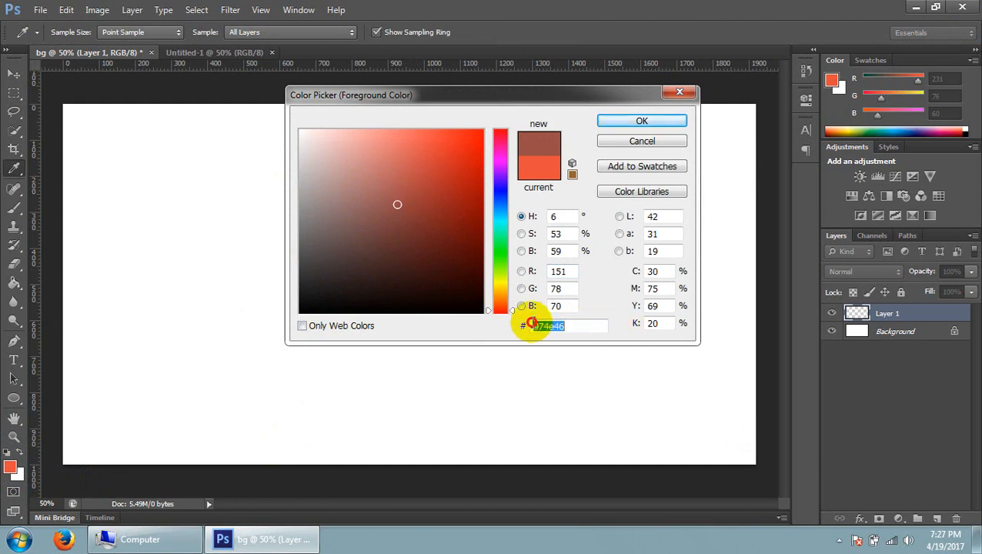
type("fff")
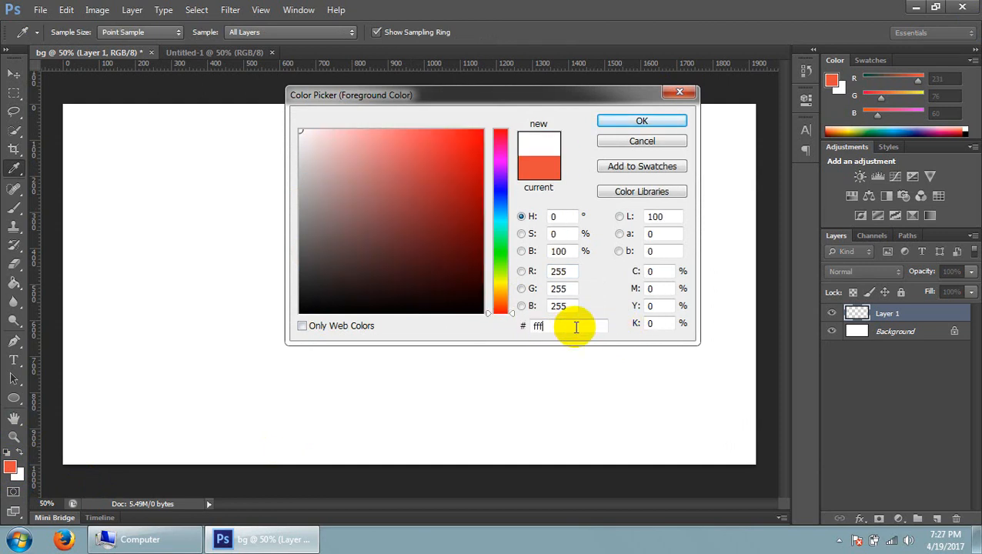
left_click_drag(571, 326, 486, 329)
type("000")
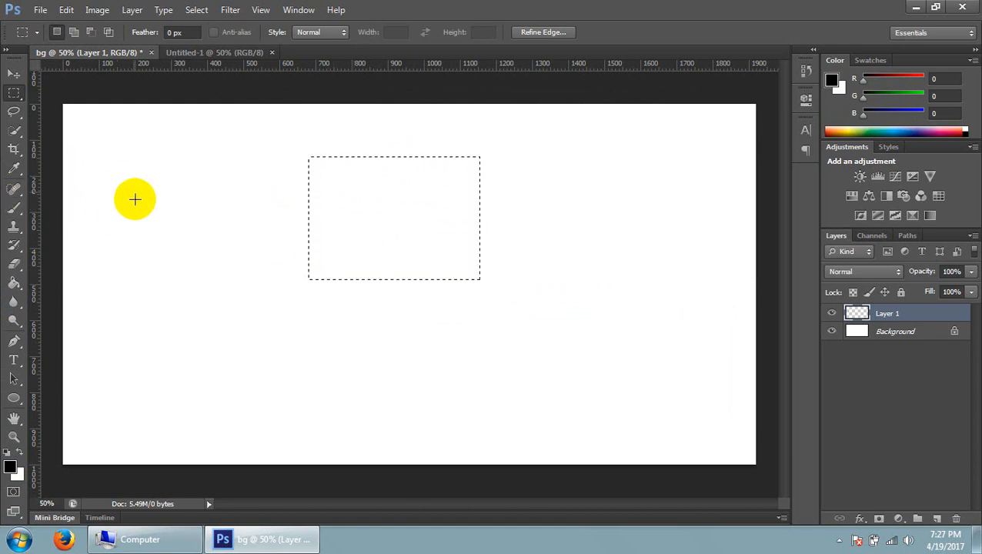
Fill the rectangular selection on Layer 1 with the black foreground colour using the Paint Bucket tool
left_click(14, 287)
left_click(19, 288)
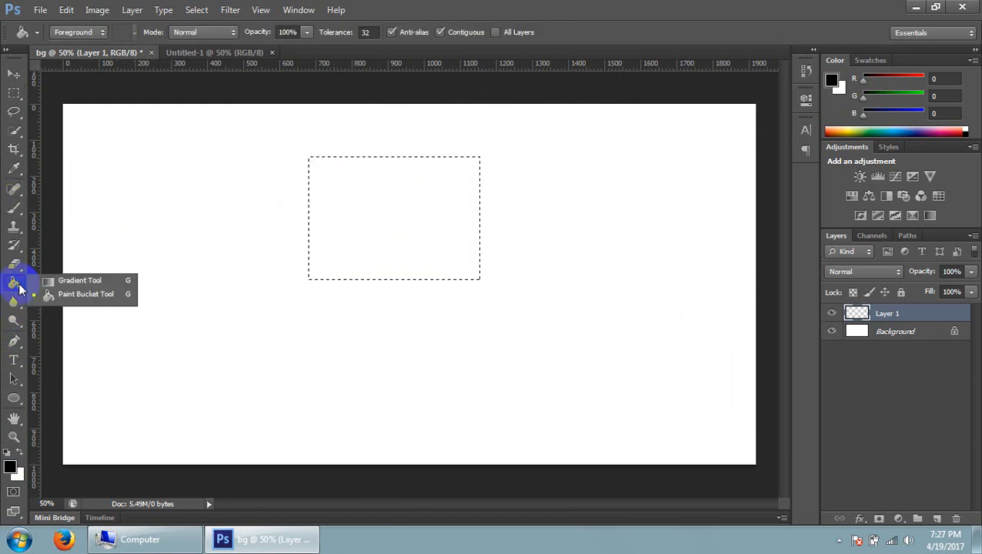
left_click(79, 295)
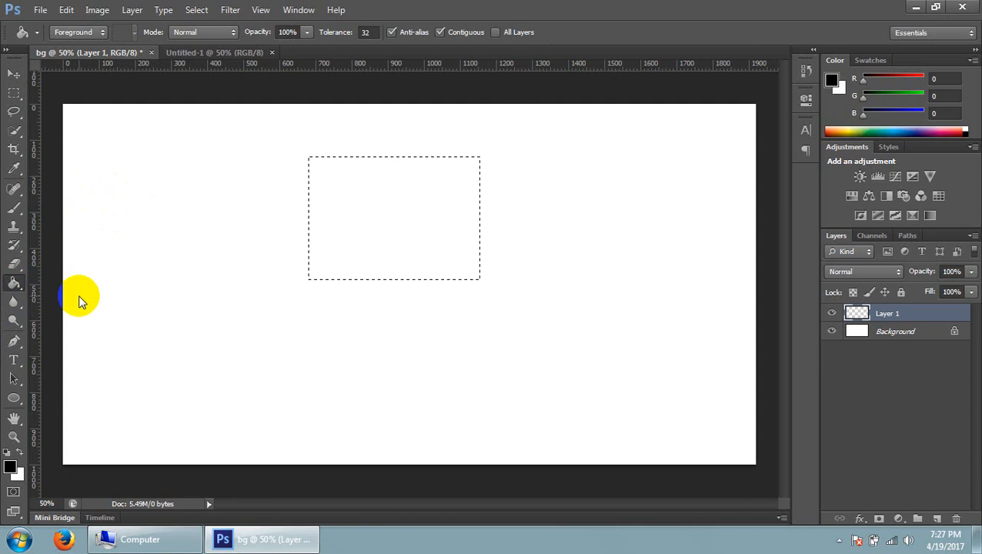
left_click(412, 243)
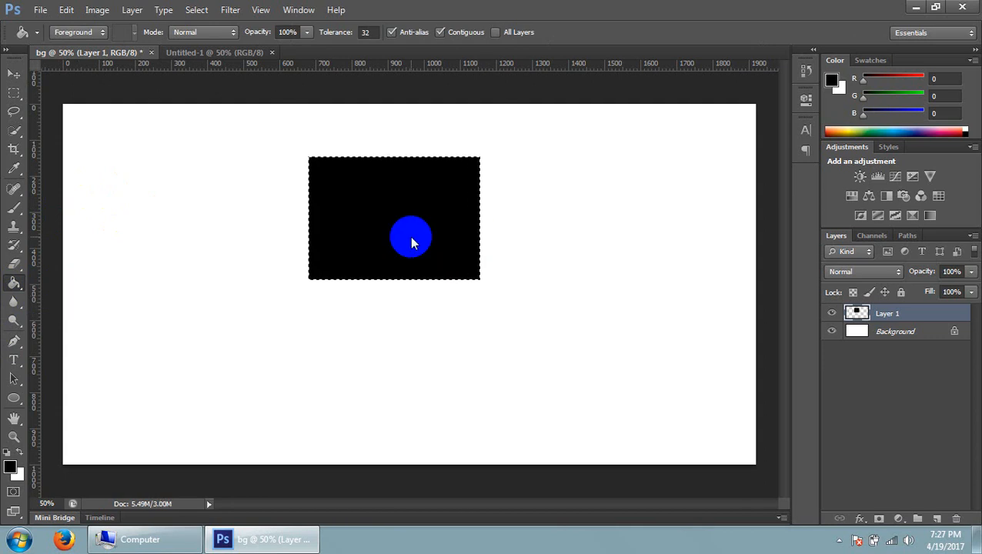
Deselect the black rectangle and move it down to about the middle of the canvas with the Move tool
left_click(15, 92)
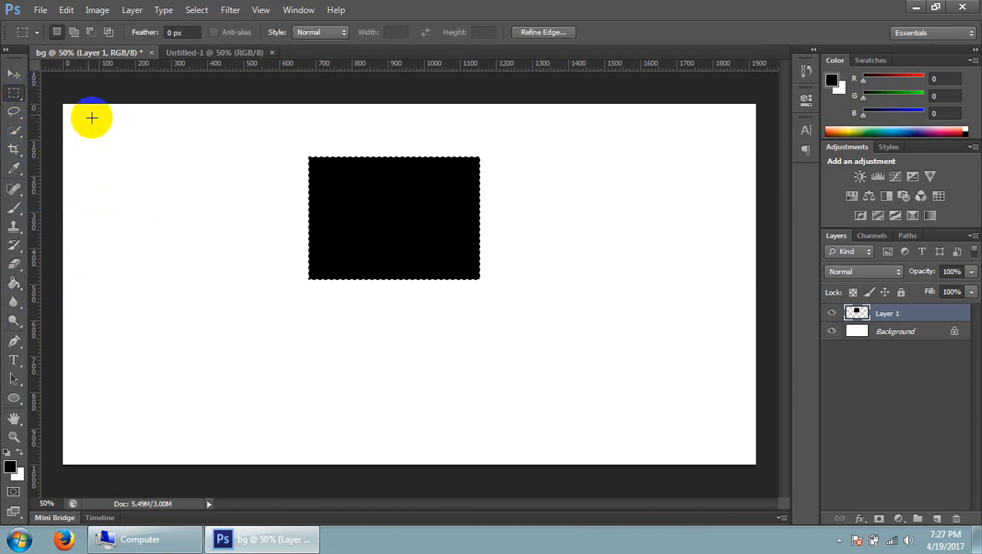
left_click_drag(17, 94, 83, 92)
left_click(83, 93)
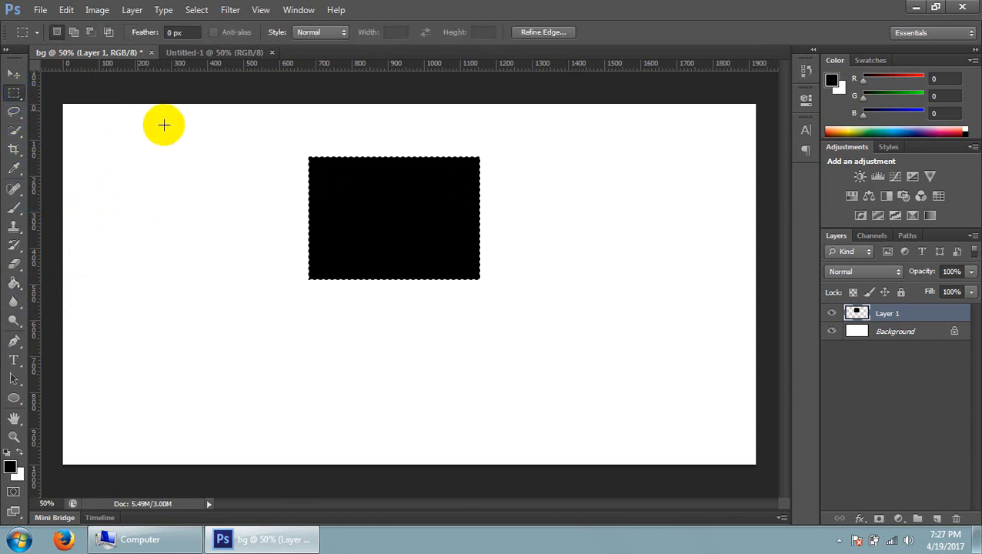
left_click(236, 147)
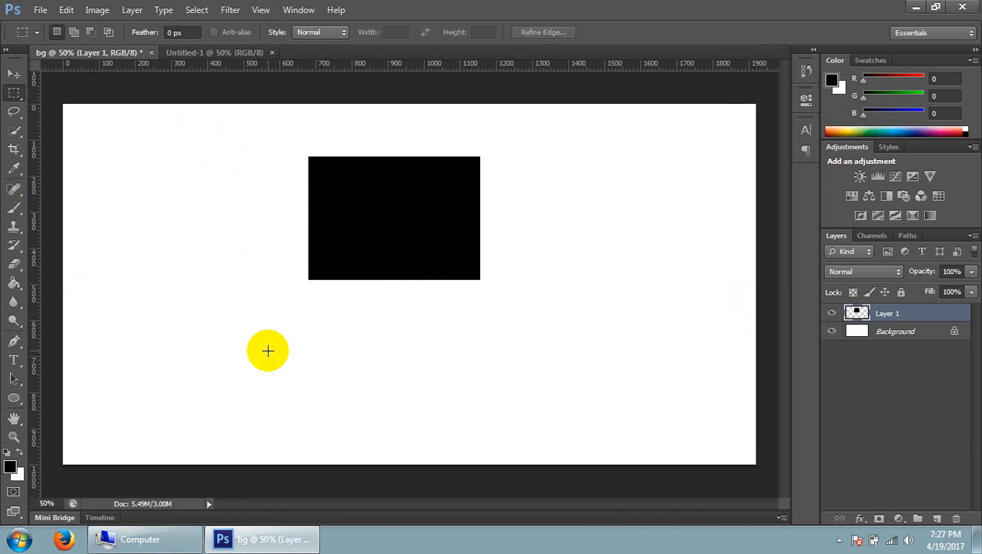
left_click(14, 74)
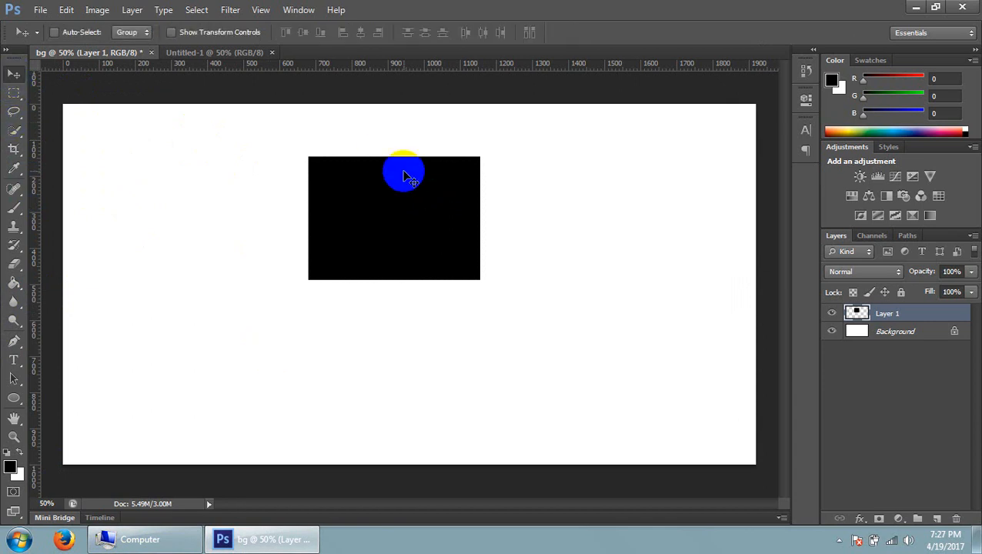
left_click_drag(403, 176, 490, 217)
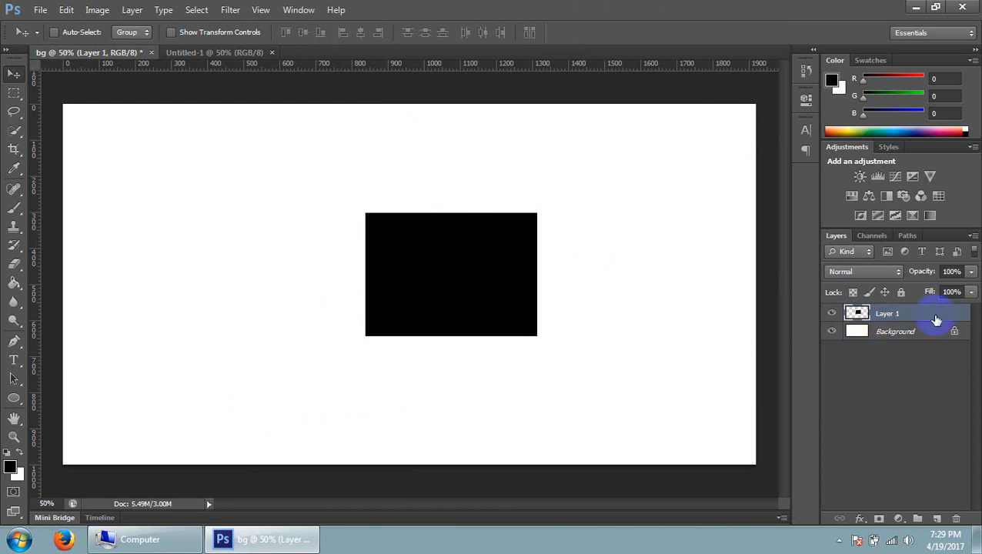
Hide and show Layer 1 repeatedly to examine what the layer contains, leaving it visible
left_click(832, 313)
left_click(832, 314)
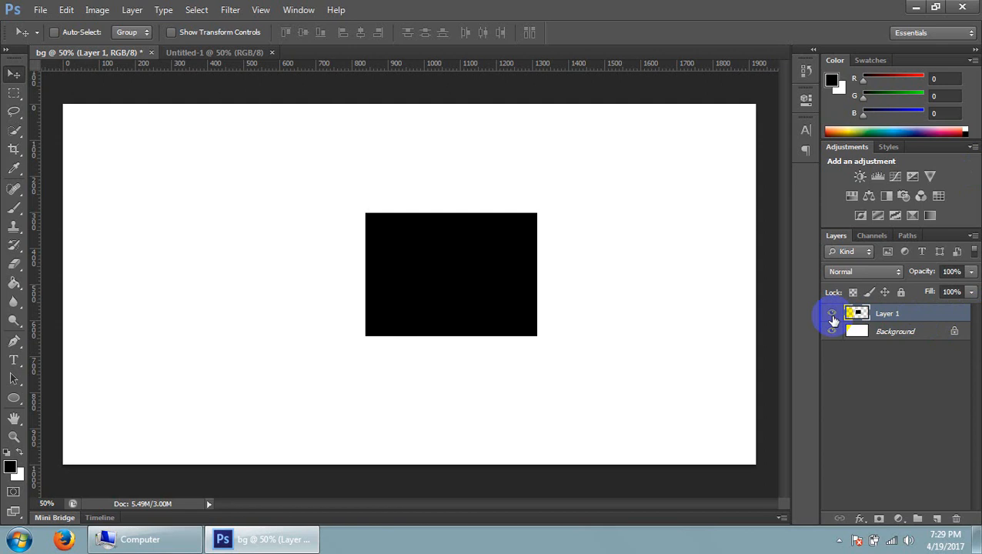
left_click(832, 315)
left_click(833, 314)
left_click(833, 314)
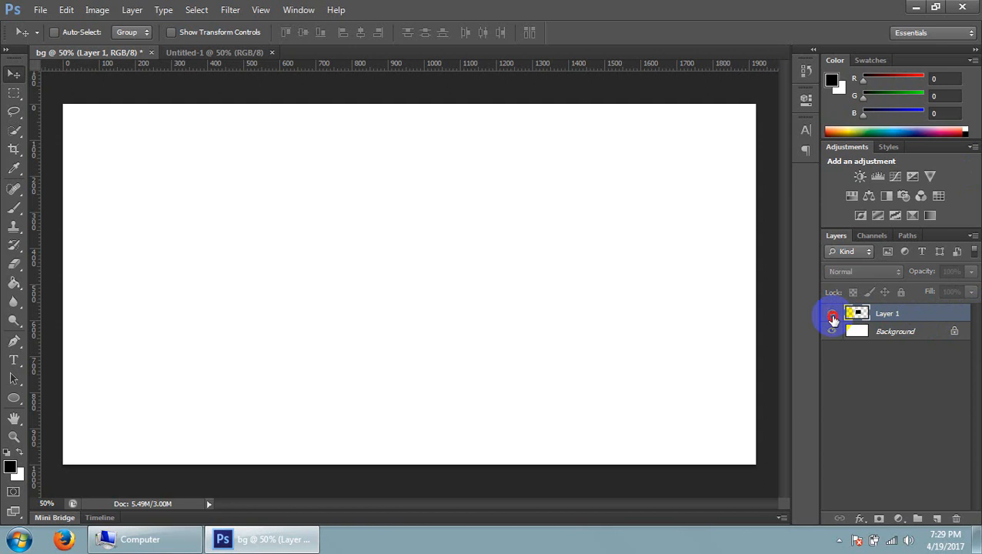
left_click(832, 314)
left_click(832, 314)
left_click(832, 314)
left_click(832, 314)
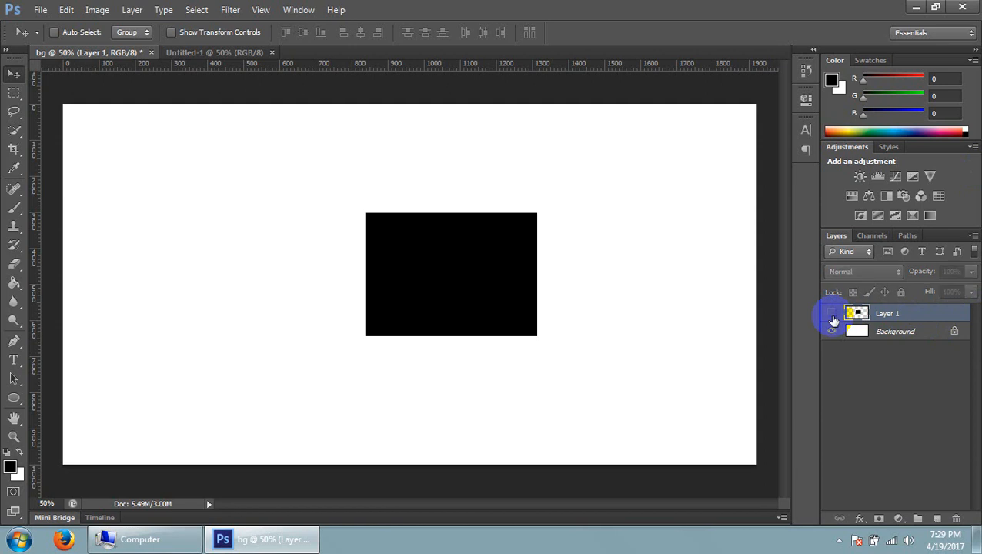
left_click(833, 315)
left_click(832, 315)
left_click(833, 315)
left_click(832, 315)
left_click(833, 316)
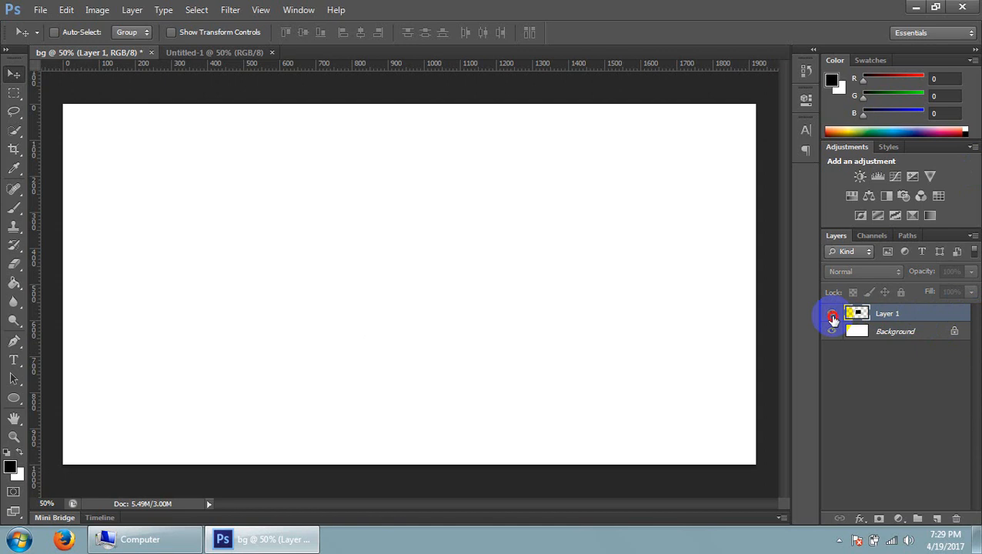
left_click(832, 316)
left_click(833, 316)
left_click(832, 315)
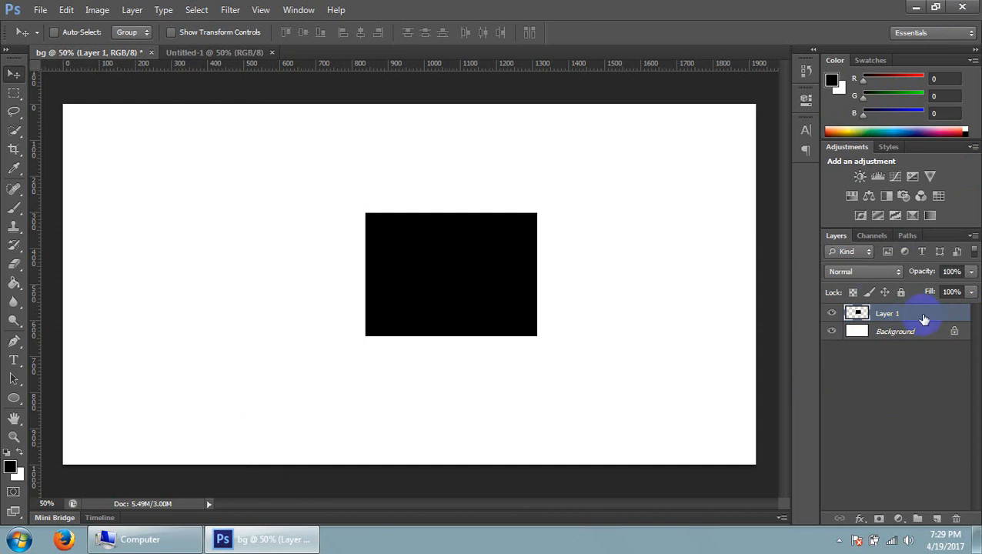
Delete Layer 1, undo the deletion, and try the Step Backward command
left_click_drag(924, 319, 957, 523)
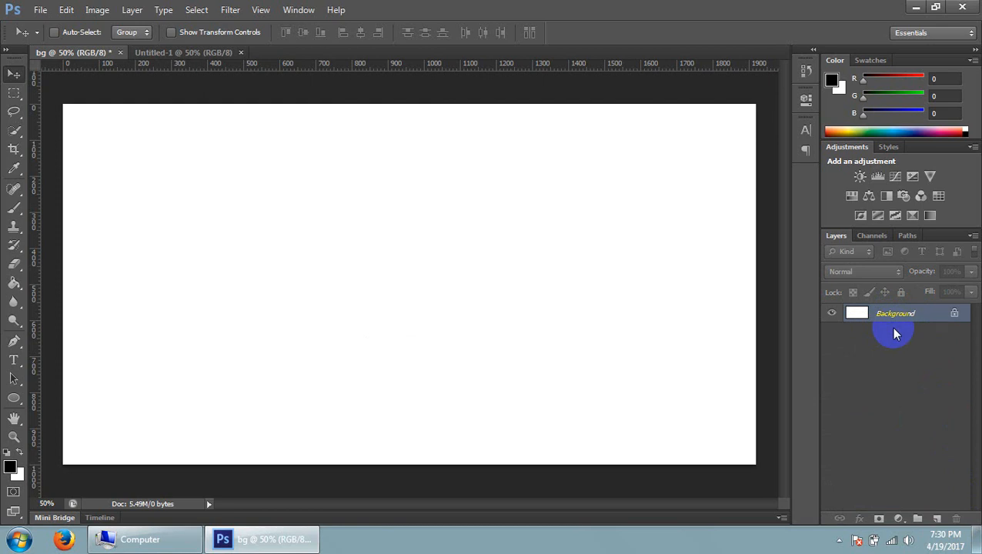
key("ctrl+v")
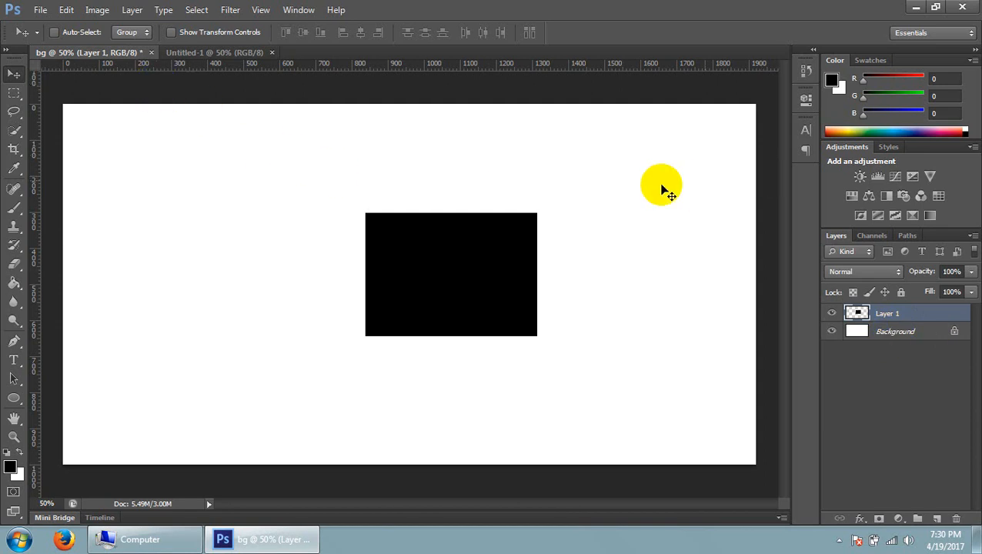
left_click(66, 10)
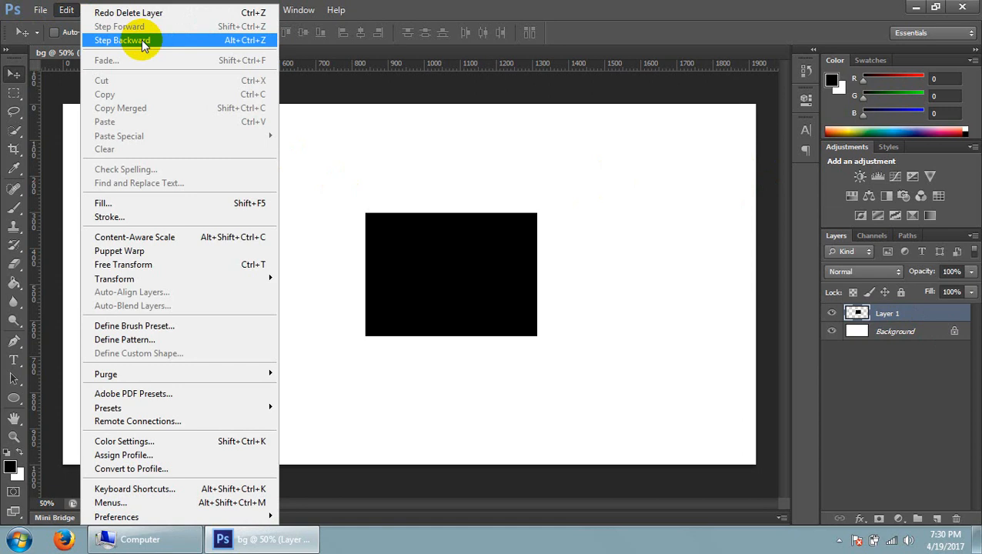
left_click(423, 182)
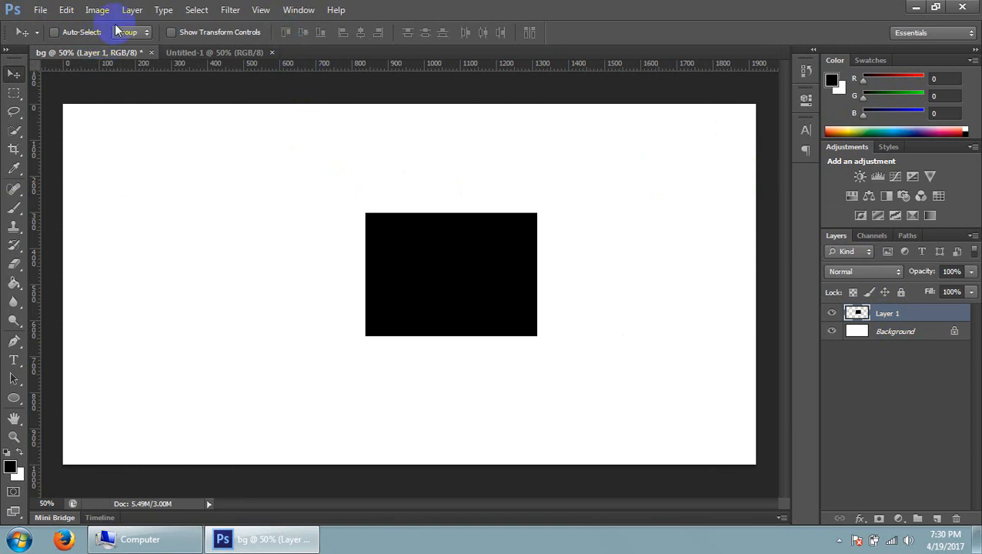
left_click(66, 10)
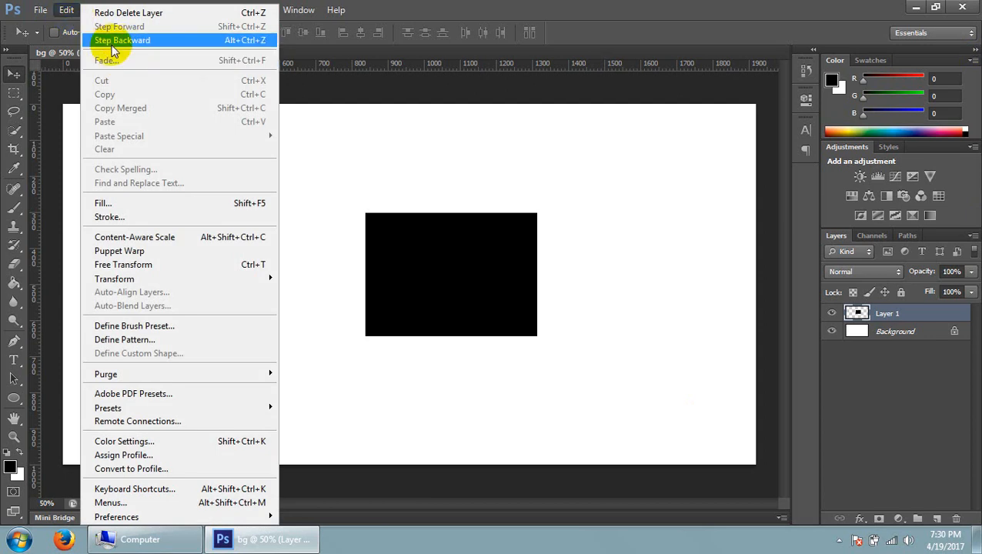
left_click(113, 42)
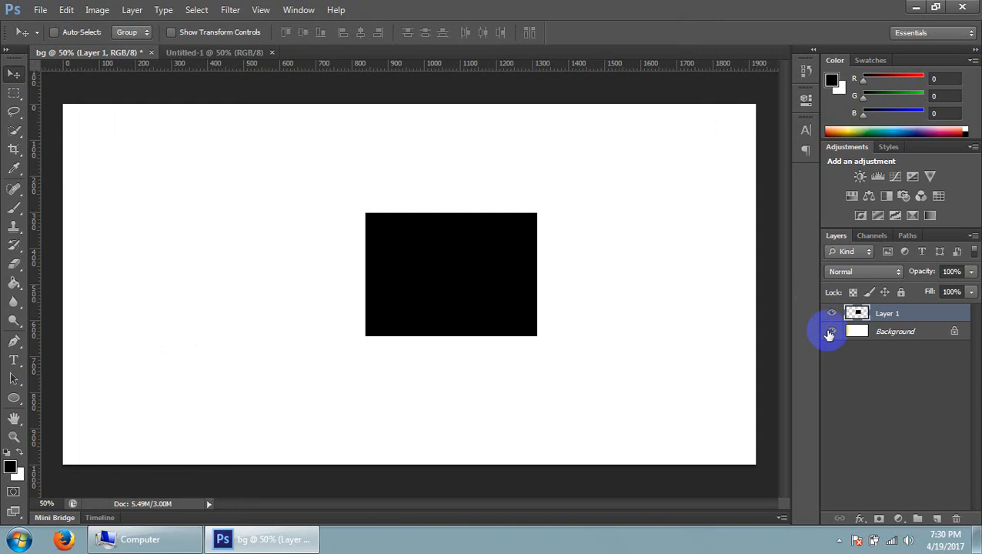
Delete the layer that holds the black rectangle
left_click_drag(913, 317, 957, 519)
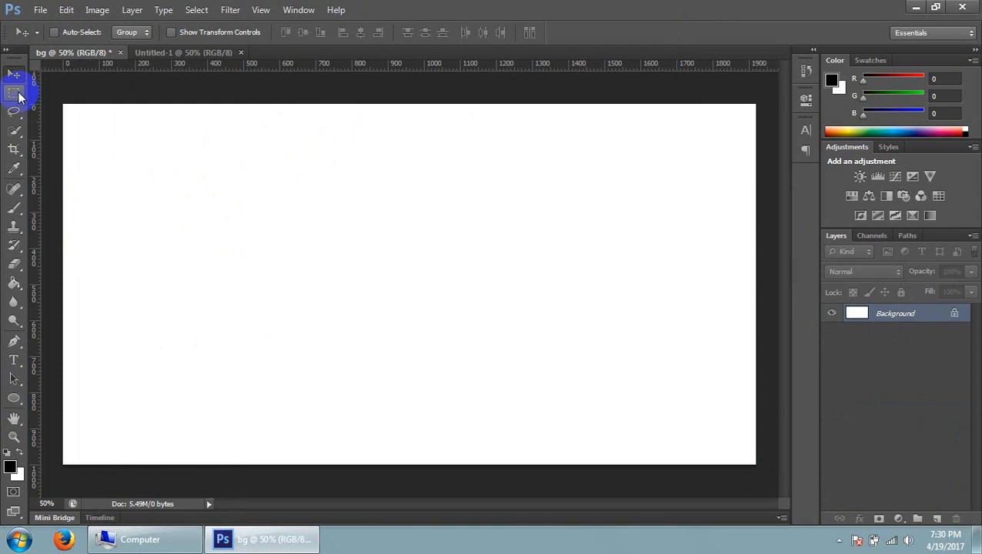
Draw a rectangular marquee selection about 455 by 425 pixels in the upper middle of the canvas and add a new layer above Background
left_click(17, 94)
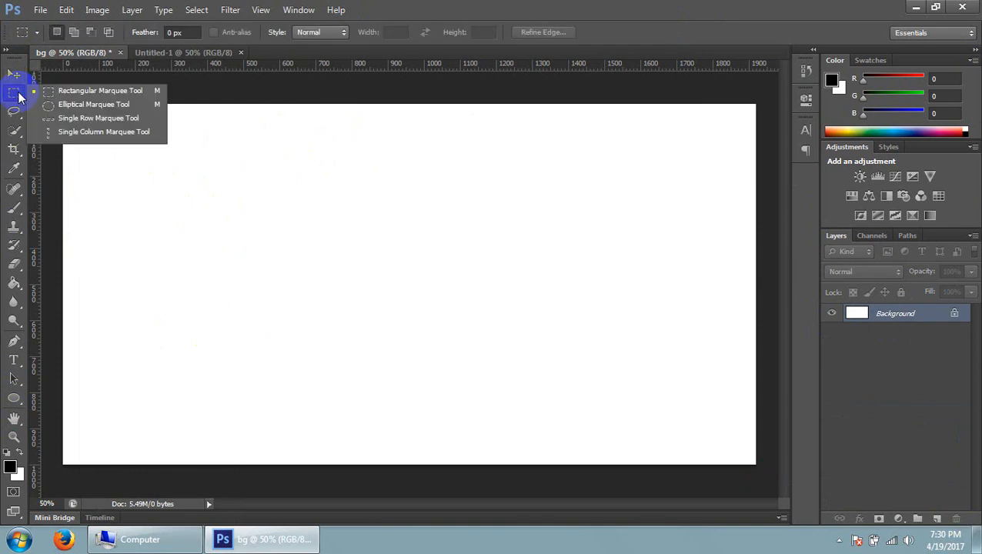
left_click(111, 92)
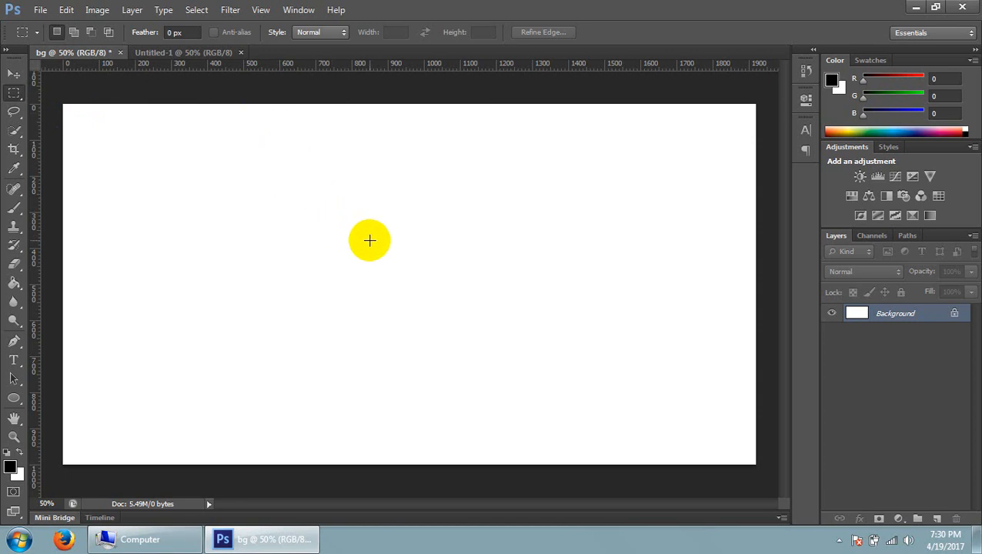
left_click_drag(333, 169, 498, 323)
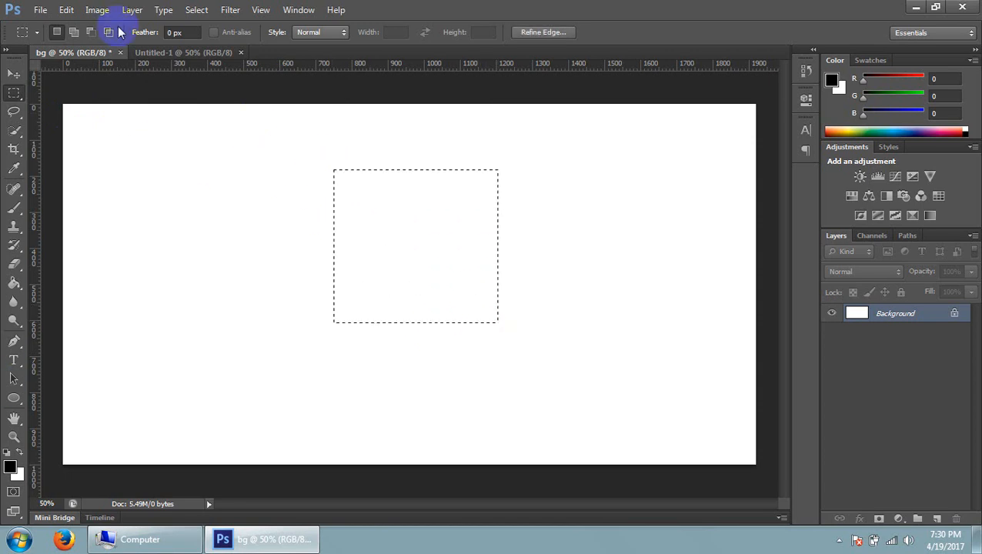
left_click(938, 519)
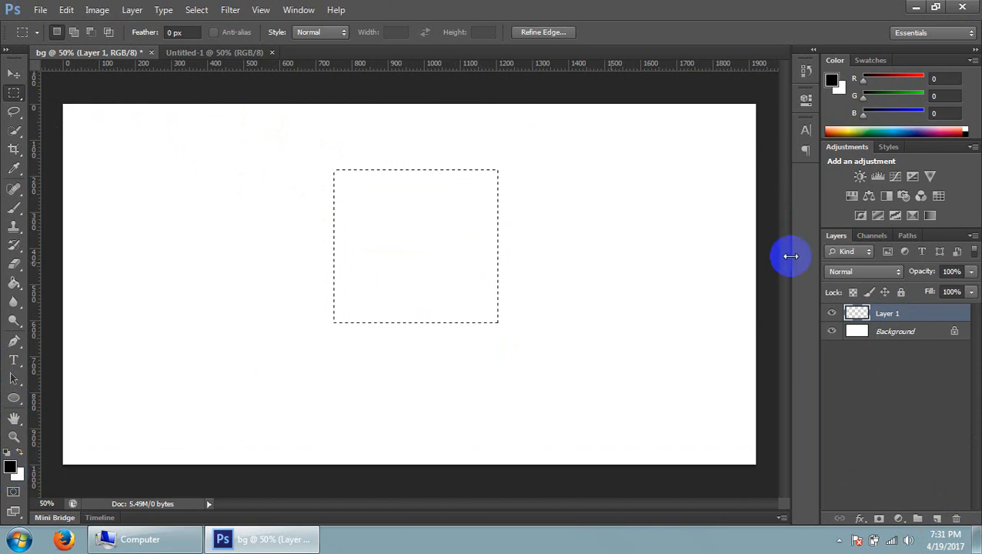
Set the foreground colour to red (RGB 208, 42, 42) and fill the marquee selection on Layer 1 with the Paint Bucket tool
left_click(10, 467)
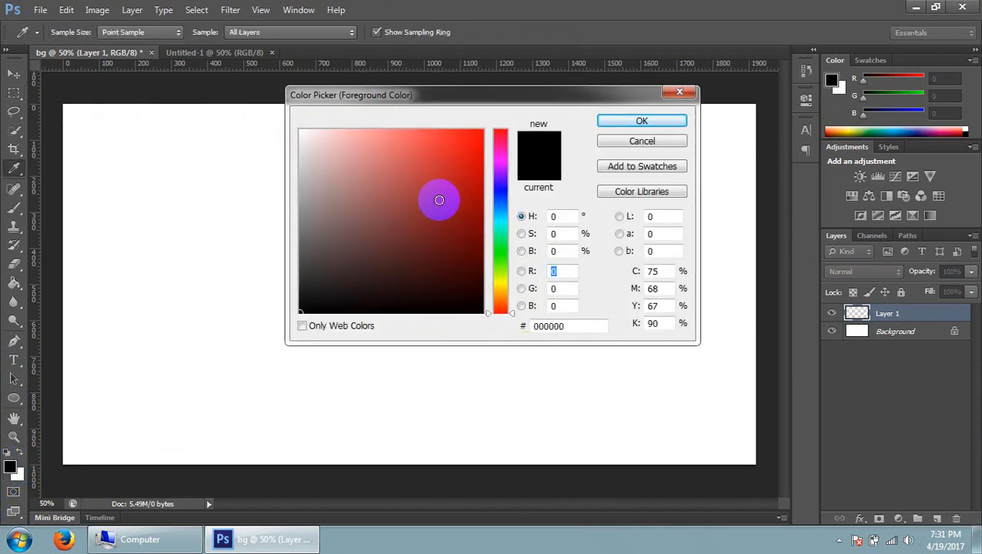
left_click(449, 163)
left_click(636, 123)
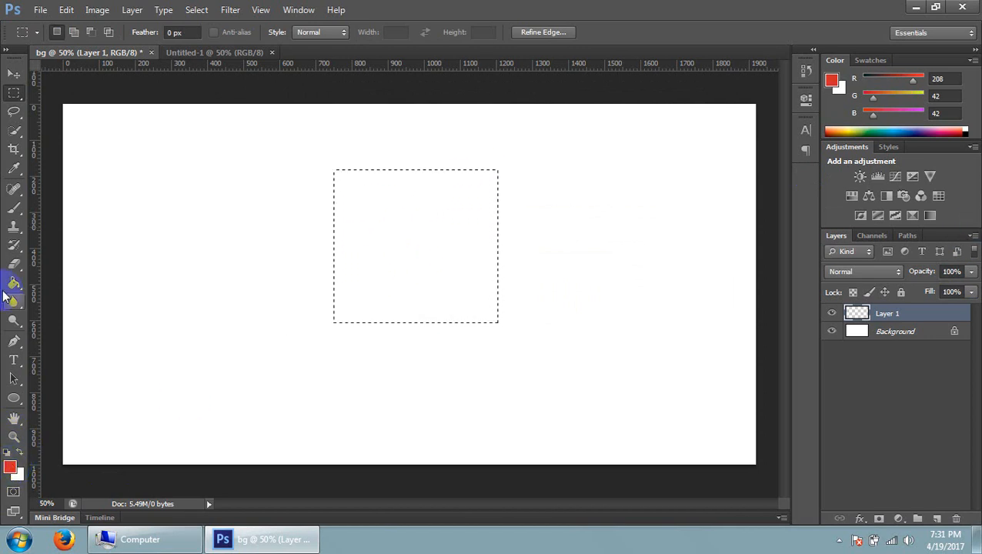
left_click_drag(14, 283, 56, 302)
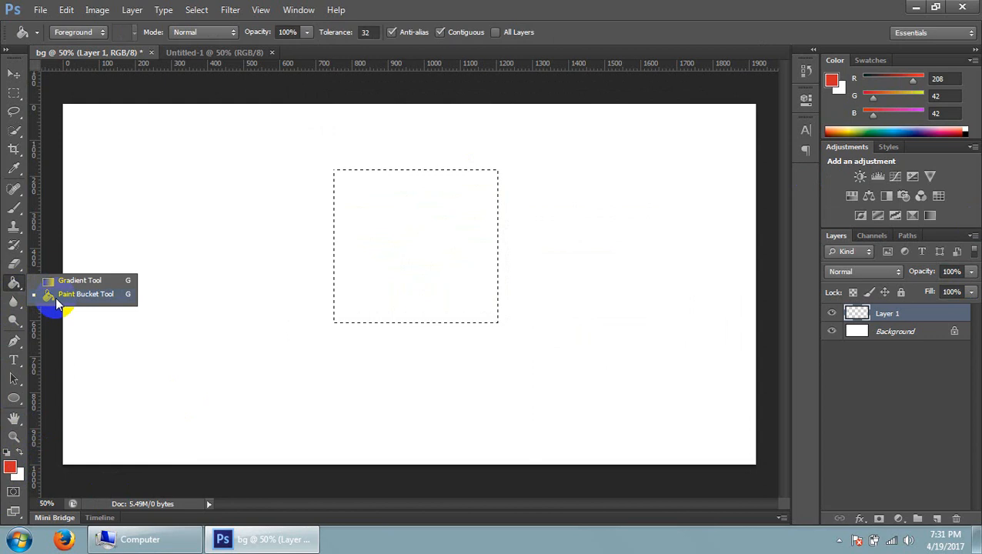
left_click_drag(83, 297, 82, 297)
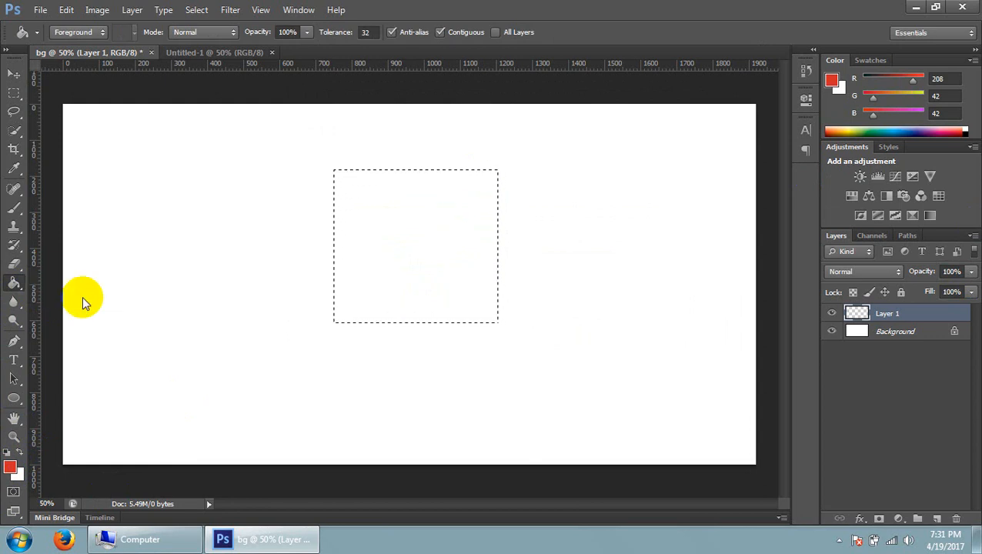
left_click(409, 243)
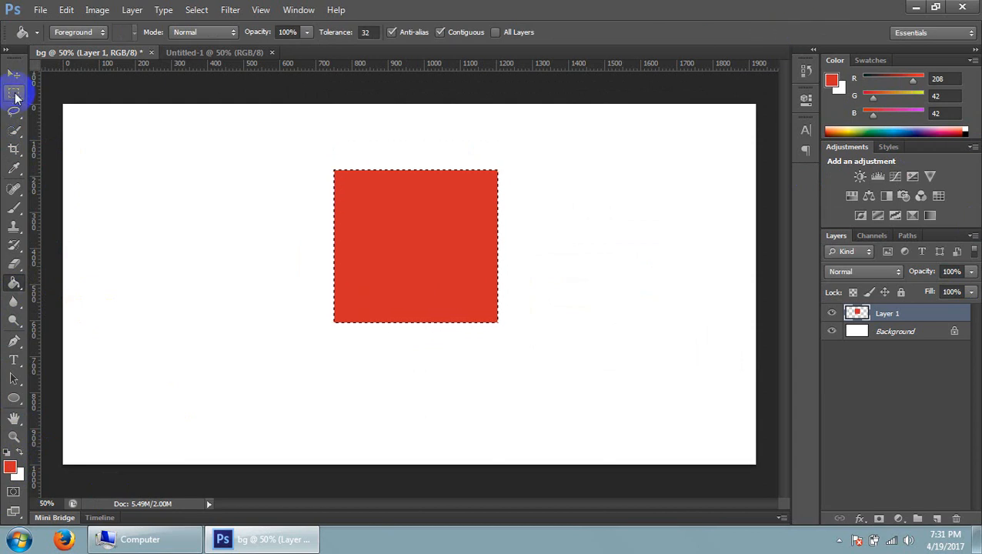
Deselect the red rectangle's marquee selection and choose the Move tool
left_click_drag(15, 97, 96, 93)
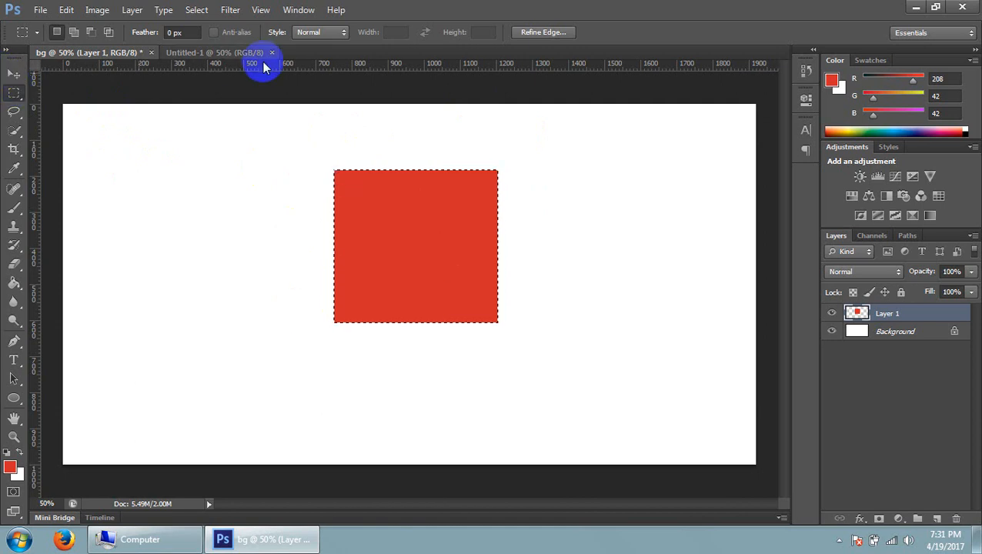
left_click(382, 115)
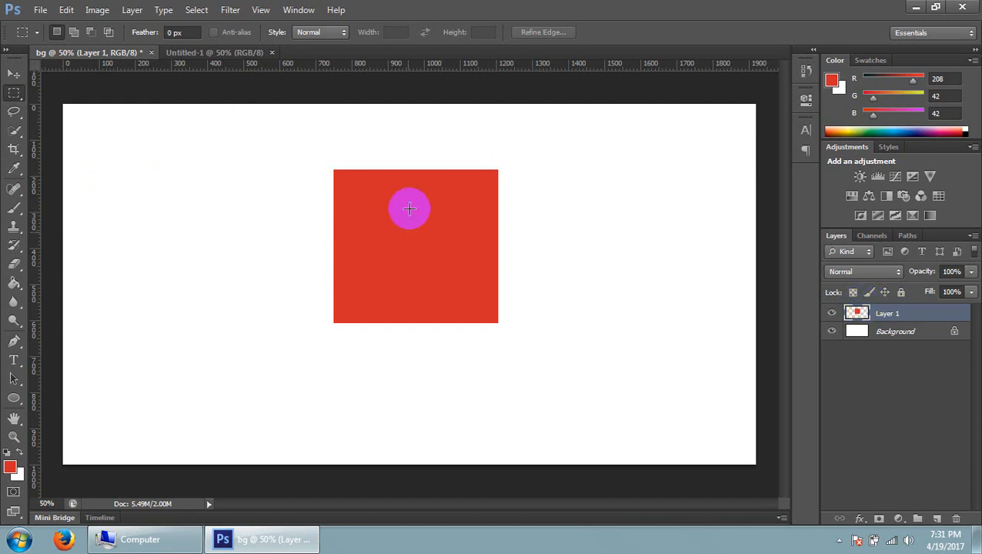
left_click(11, 75)
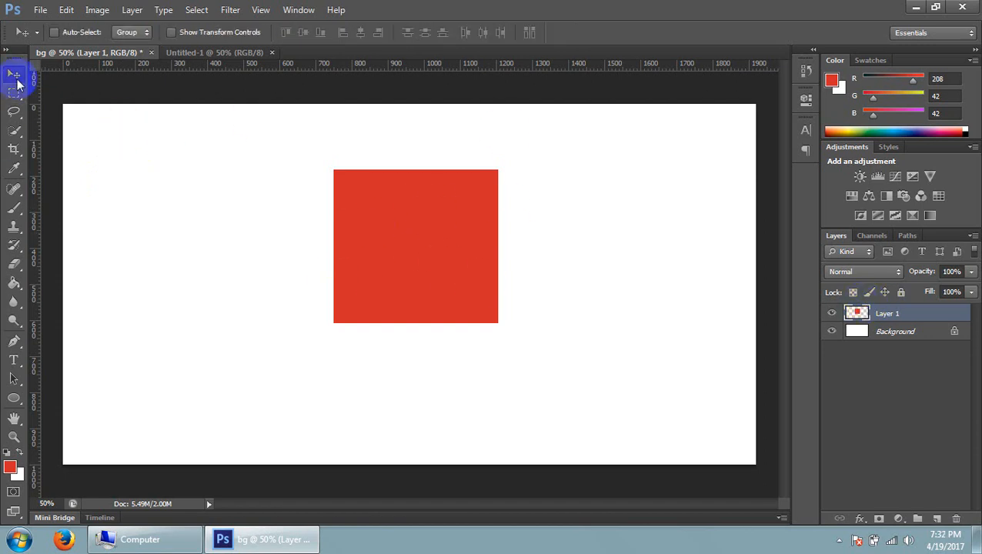
Try switching between the Pen, Type, Blur and Move tools
left_click(14, 341)
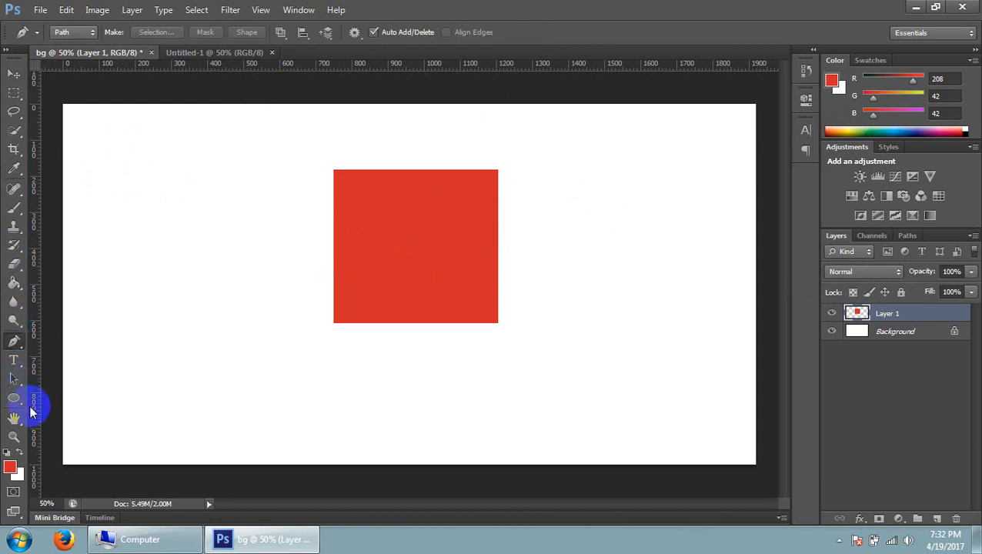
key("v")
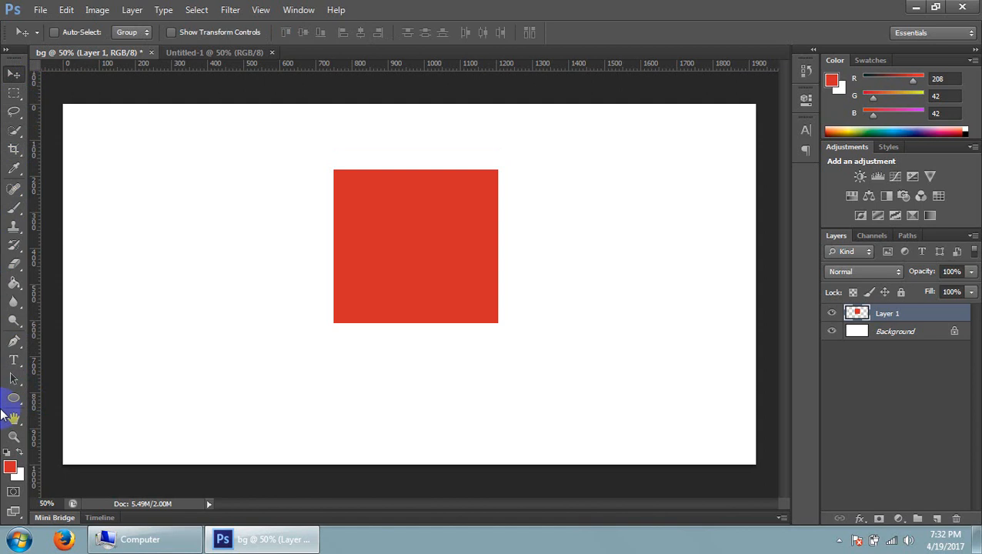
left_click(14, 360)
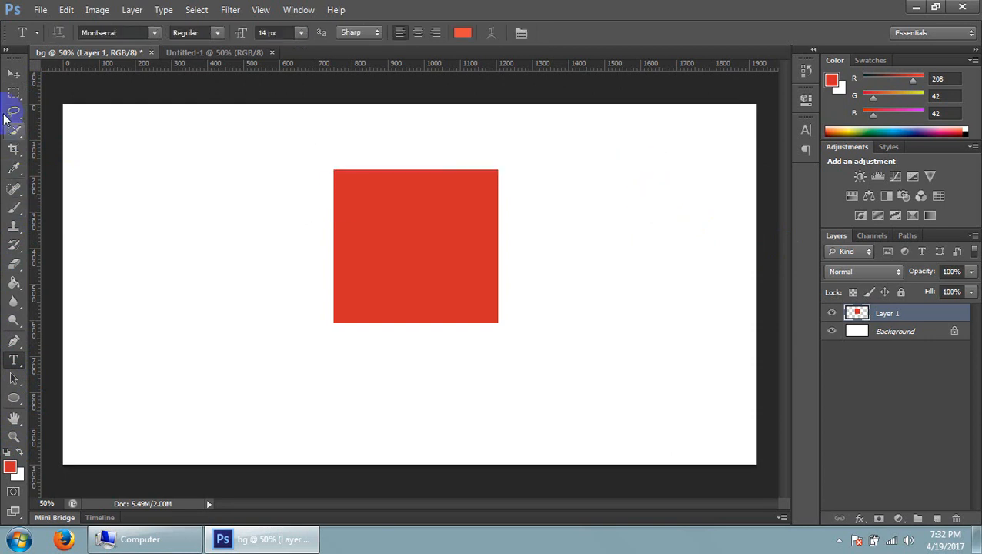
left_click(15, 74)
left_click(25, 310)
key("v")
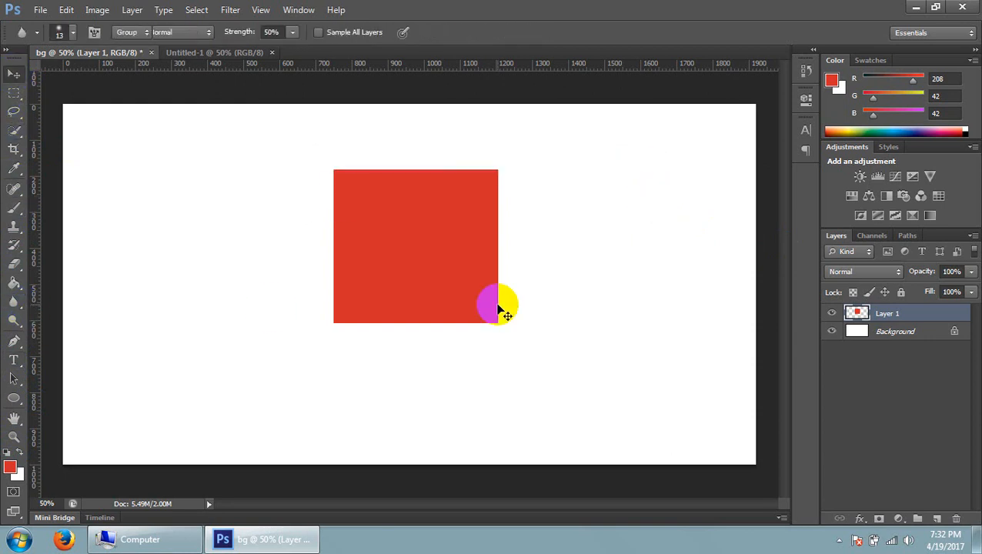
left_click(14, 245)
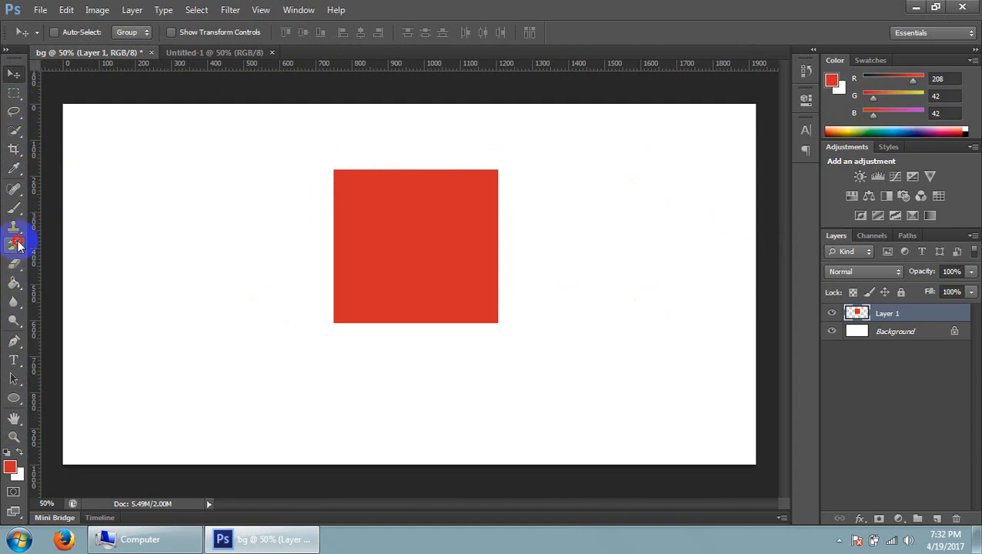
Move the red rectangle right of the canvas centre, switch between the Rectangular Marquee and Move tools, and move the rectangle to the canvas's left half
left_click(16, 74)
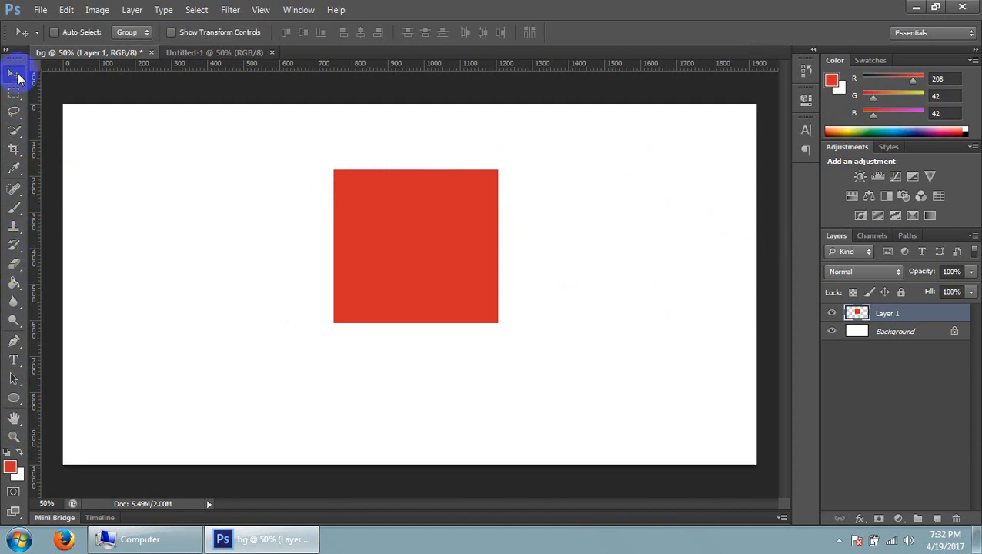
left_click_drag(476, 204, 549, 178)
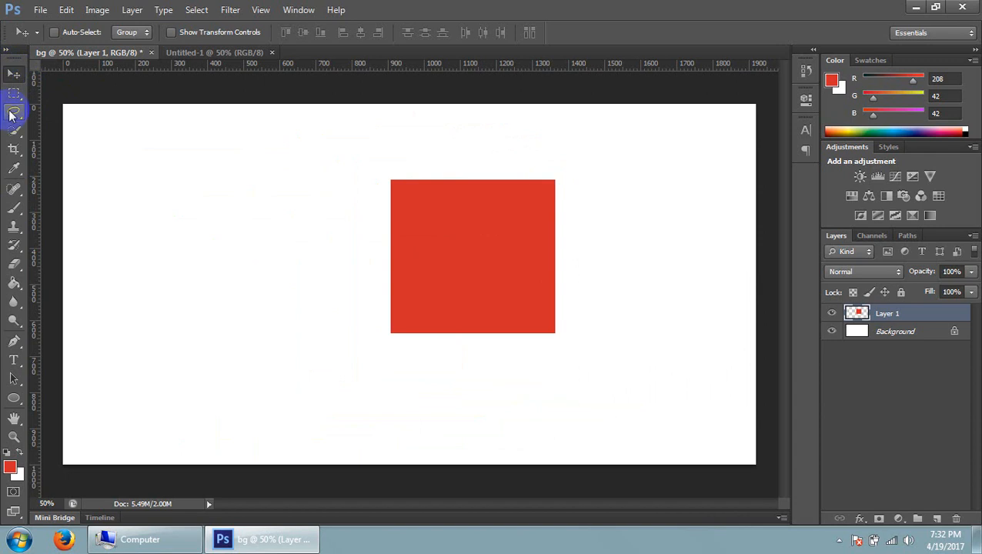
left_click(15, 92)
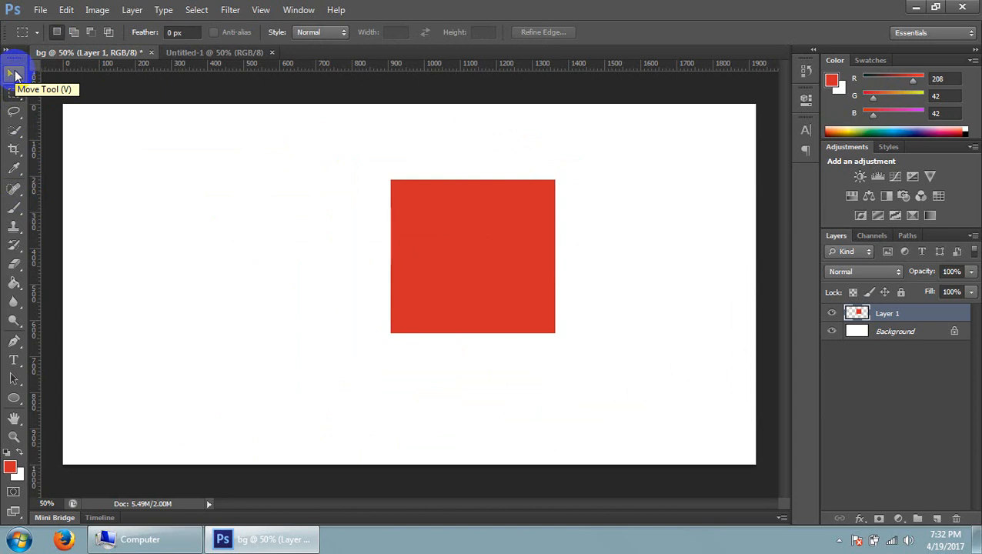
left_click(15, 75)
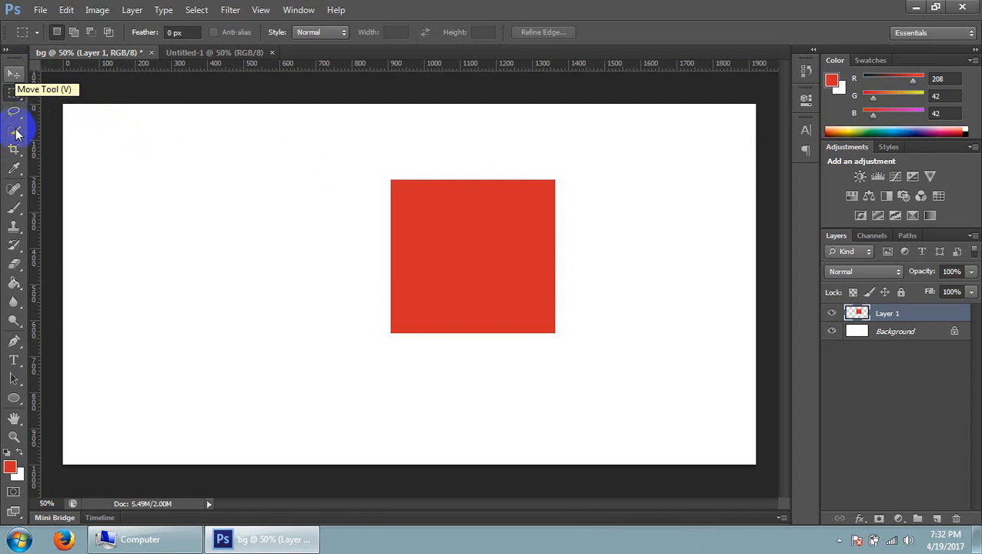
key("v")
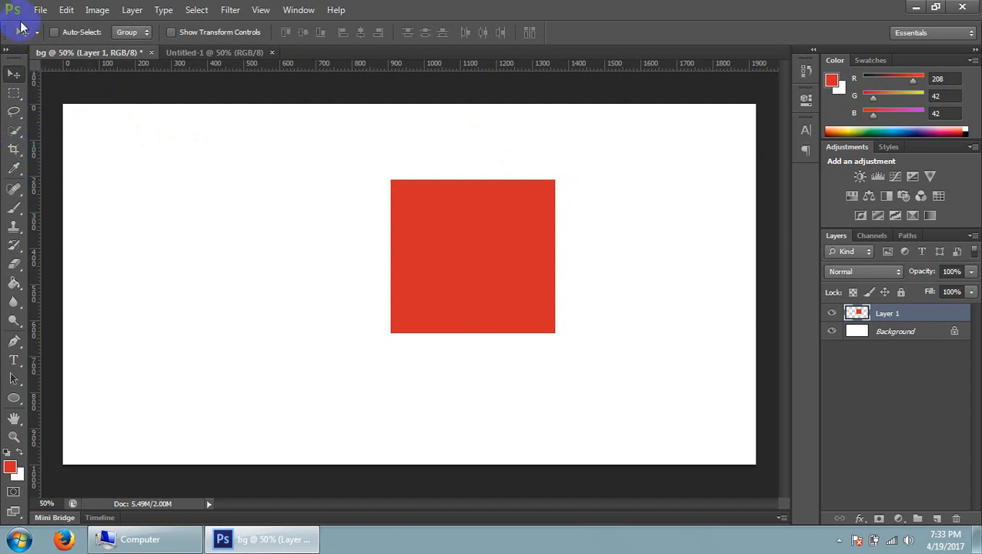
left_click_drag(452, 209, 304, 242)
Copy the red rectangle from the bg document into Untitled-1 with the Move tool and place it near the canvas centre
left_click(216, 53)
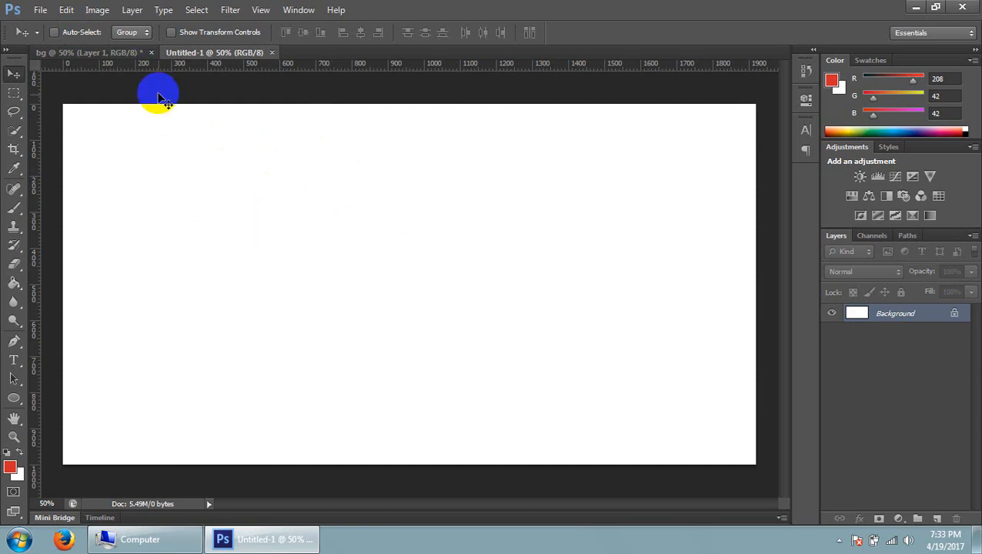
left_click(125, 54)
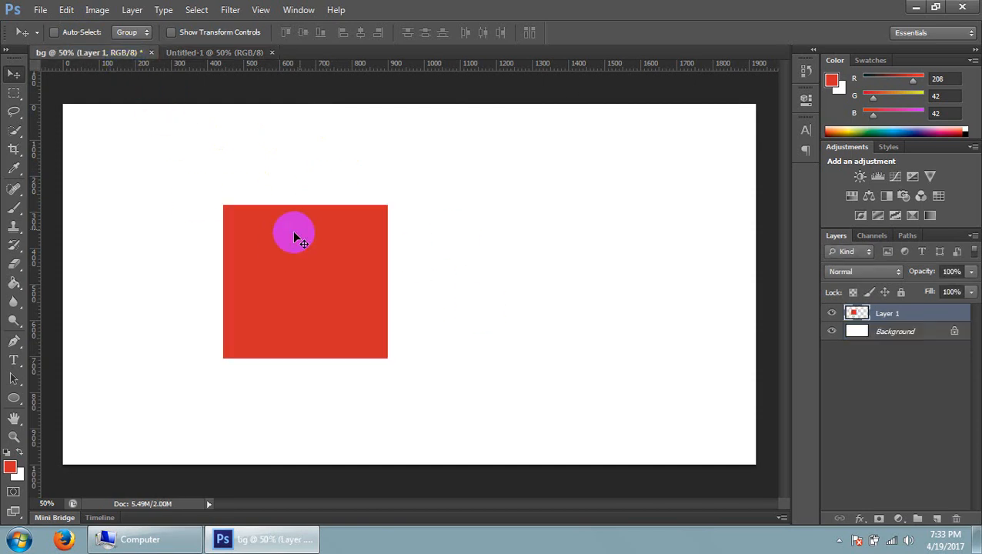
left_click(208, 53)
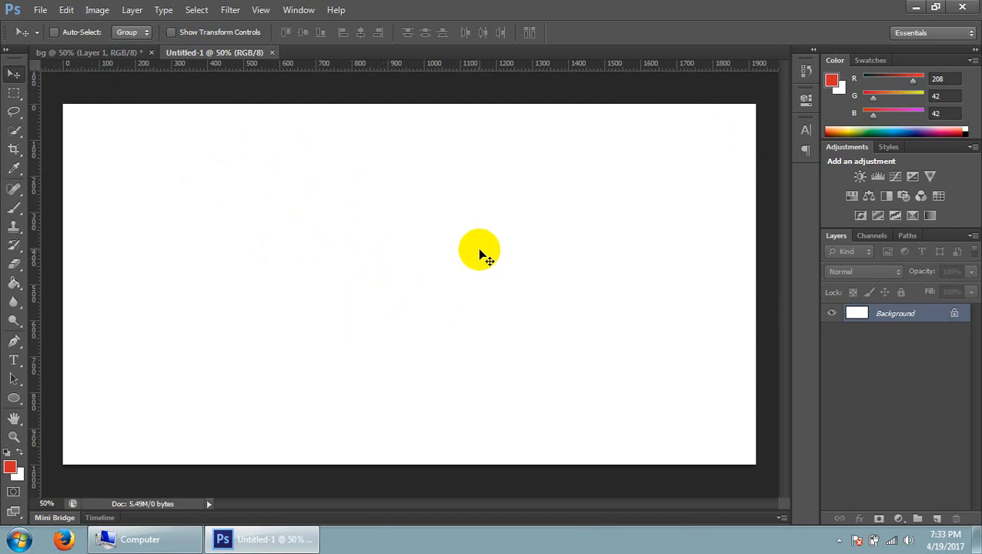
left_click(83, 54)
left_click_drag(264, 218, 473, 231)
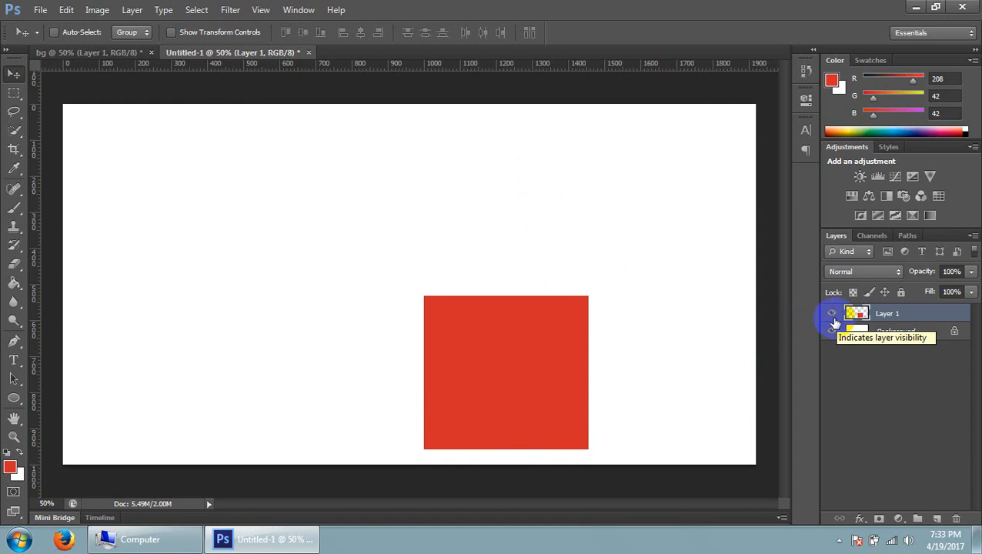
left_click_drag(455, 325, 356, 237)
Compare the red rectangle and its layer in the bg and Untitled-1 documents
left_click(97, 51)
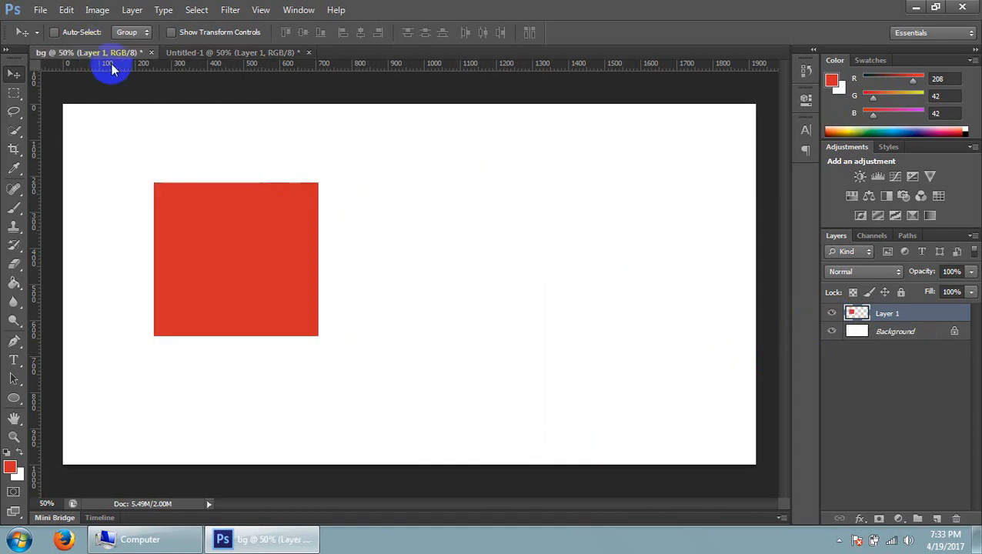
left_click(230, 10)
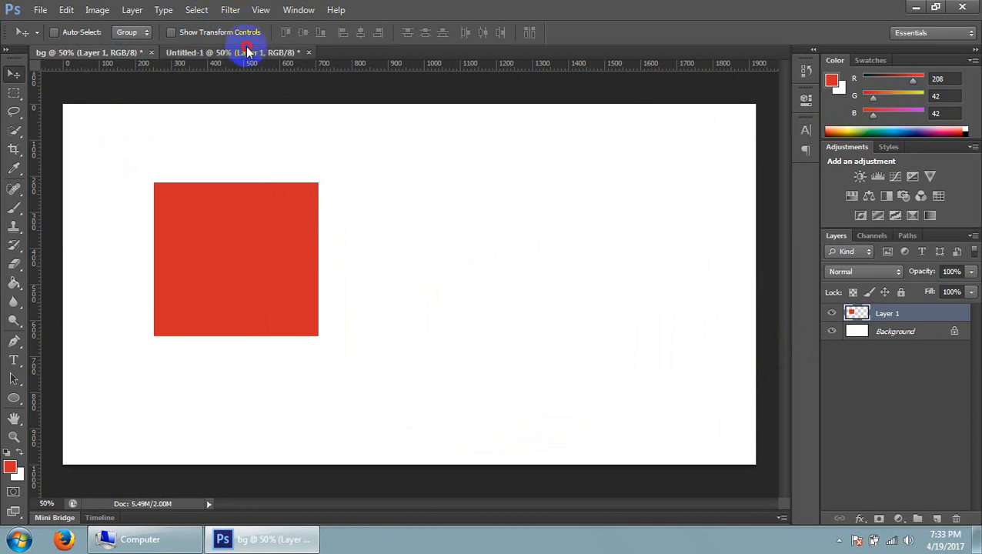
left_click(234, 51)
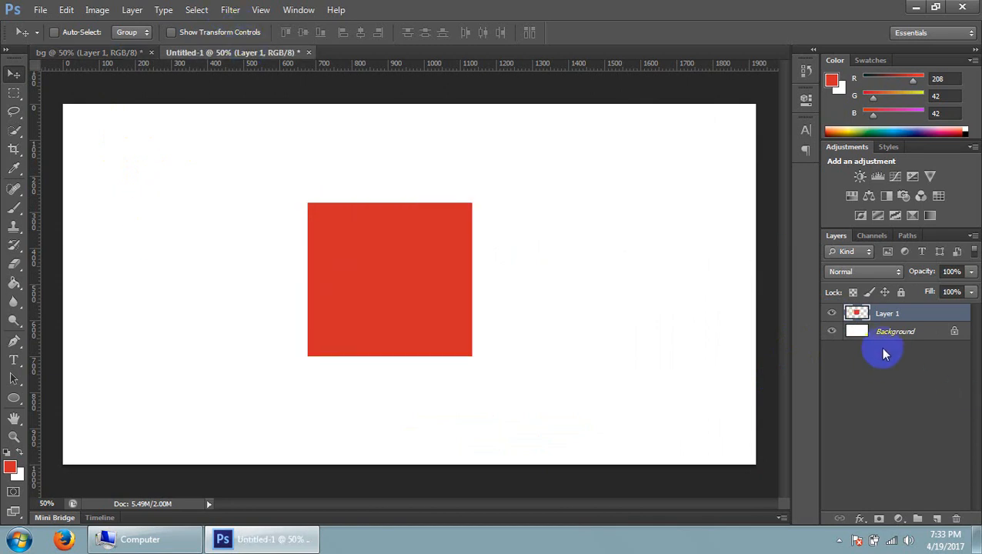
left_click(98, 55)
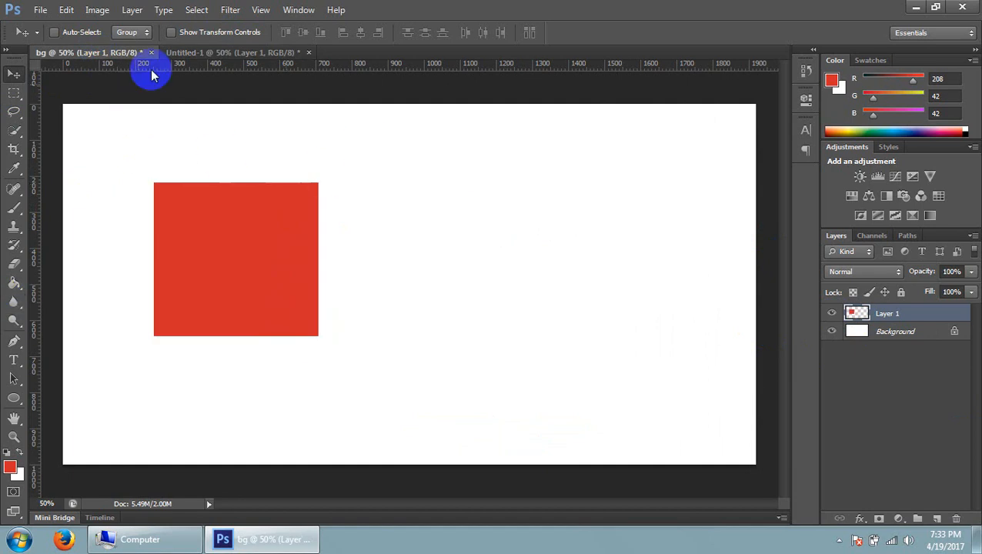
left_click(185, 54)
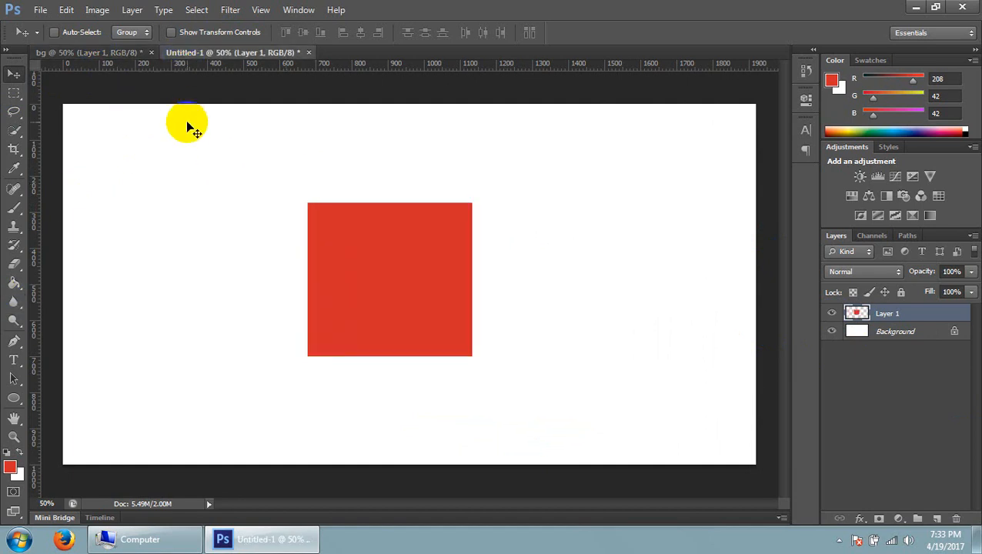
Hide the copied Layer 1 in Untitled-1, check the bg document, and delete the copied layer
left_click(831, 314)
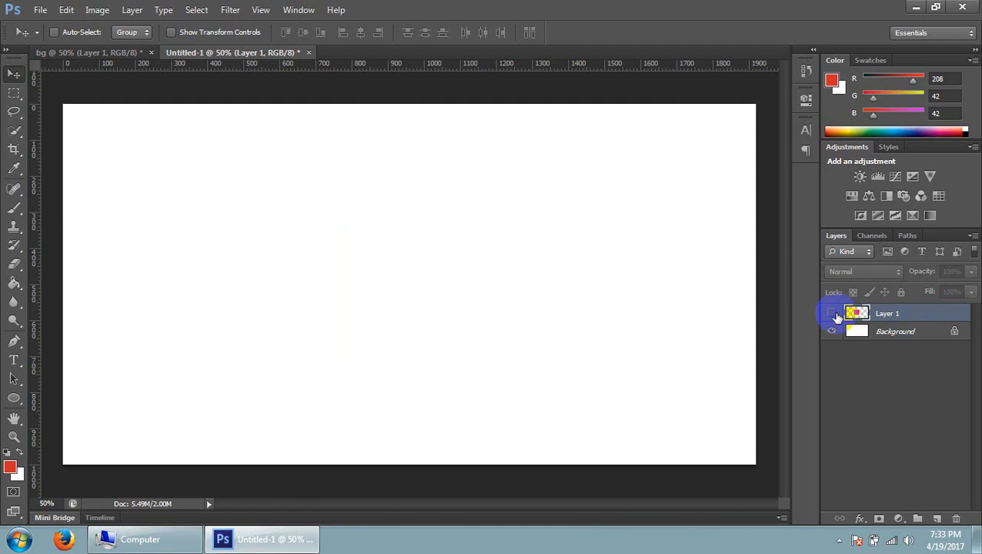
left_click(98, 53)
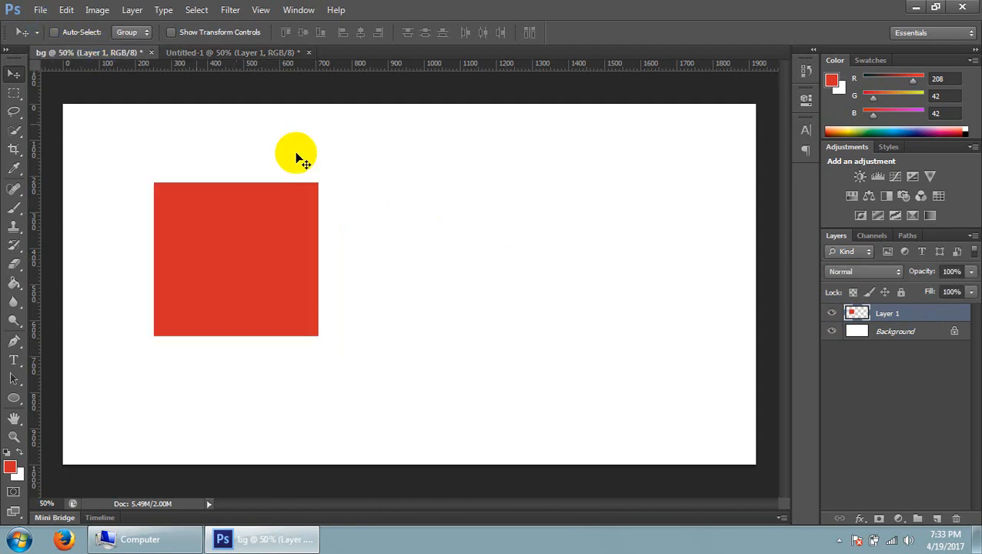
left_click(252, 54)
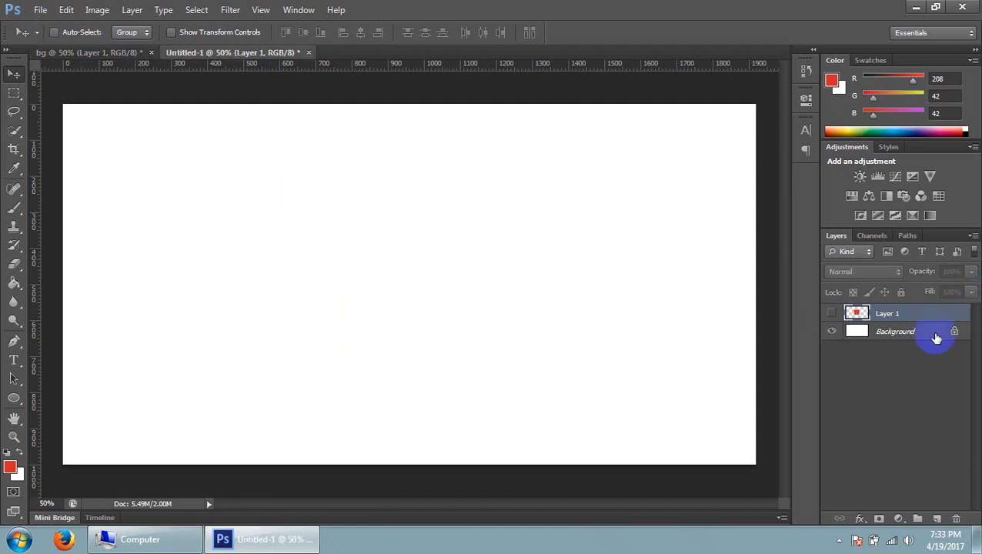
left_click_drag(905, 314, 958, 519)
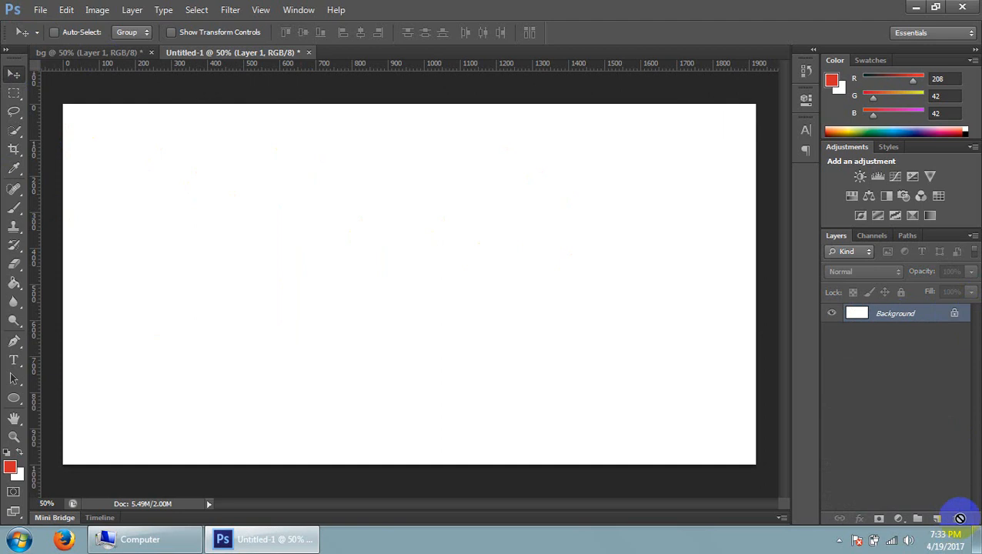
Copy the red rectangle from bg into Untitled-1 again with the Move tool and reposition it in the upper left part of the canvas
left_click(80, 52)
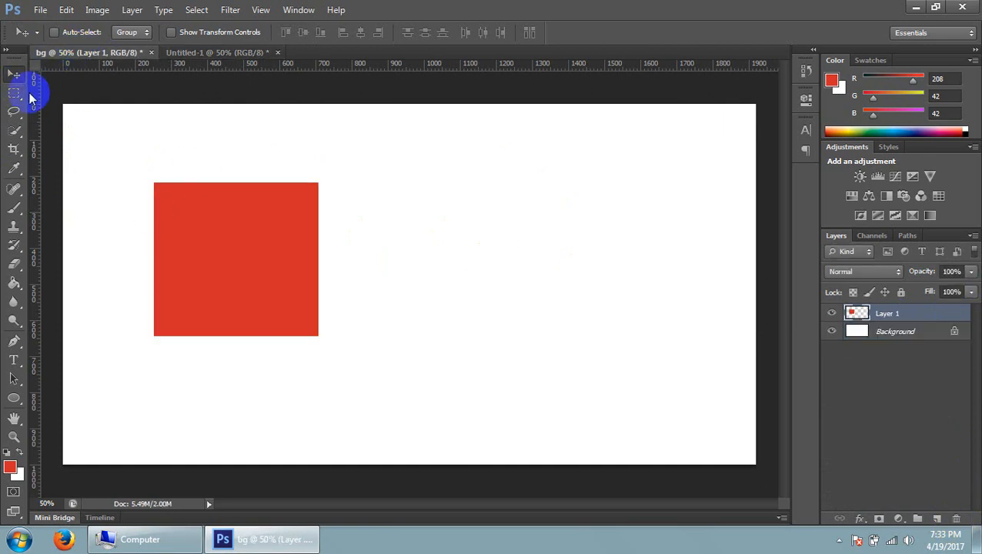
left_click(14, 74)
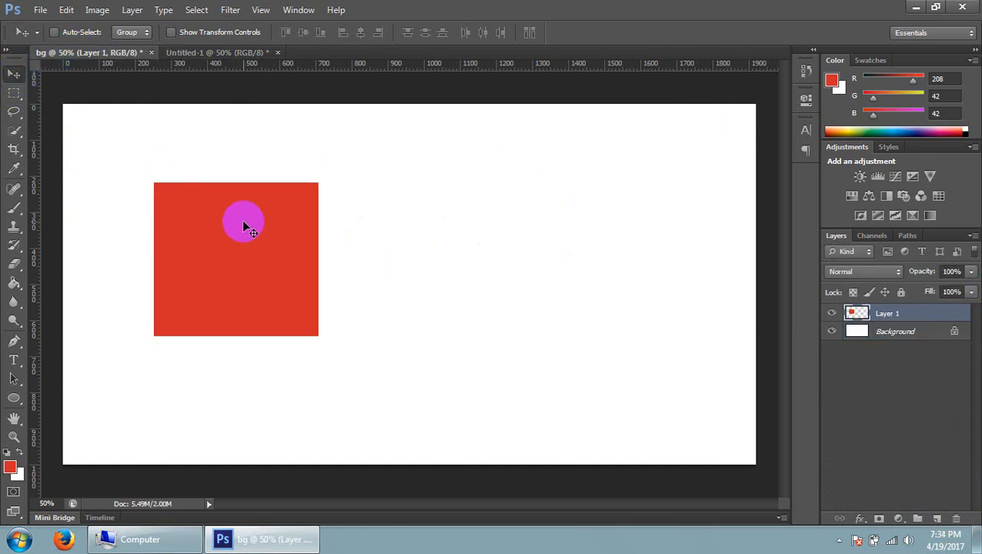
left_click_drag(243, 224, 262, 331)
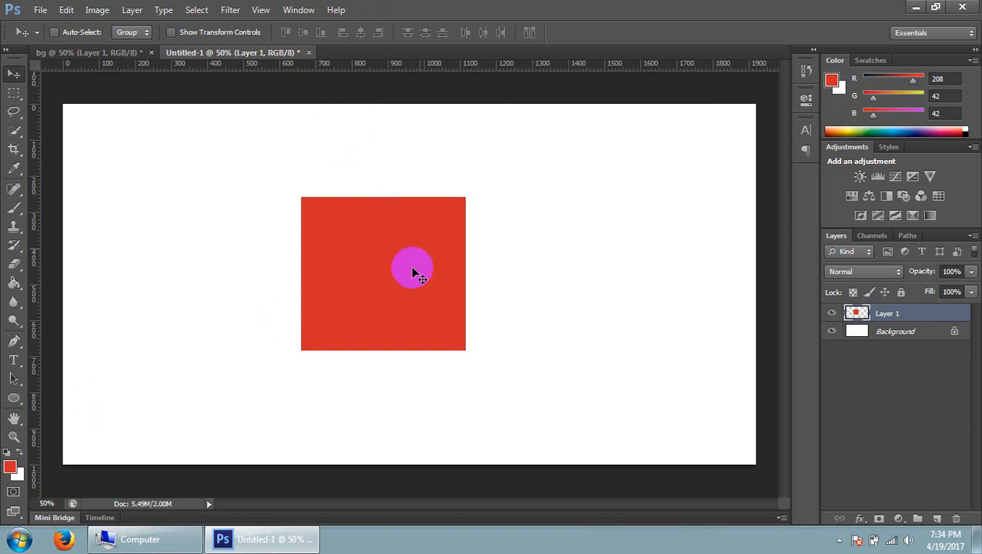
left_click_drag(412, 272, 421, 306)
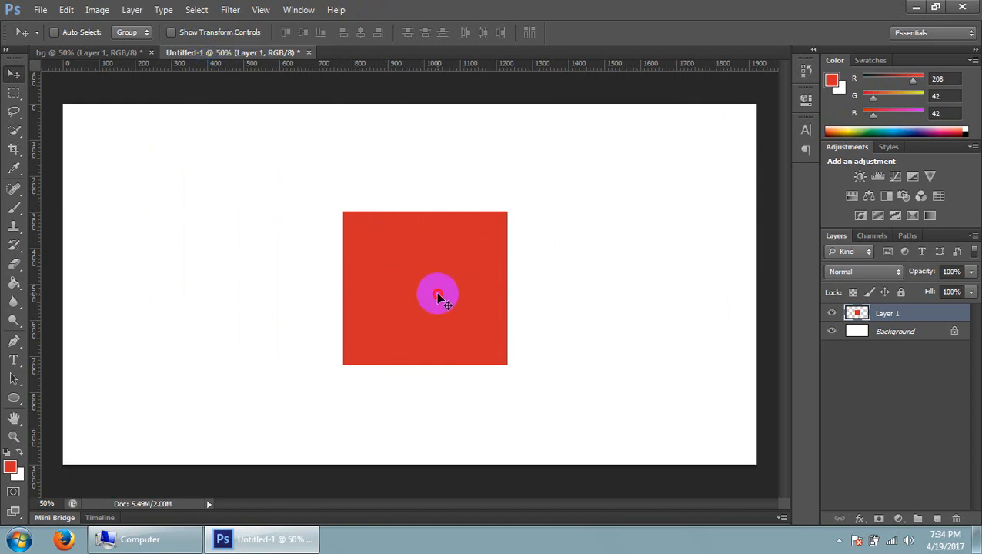
left_click_drag(438, 299, 328, 253)
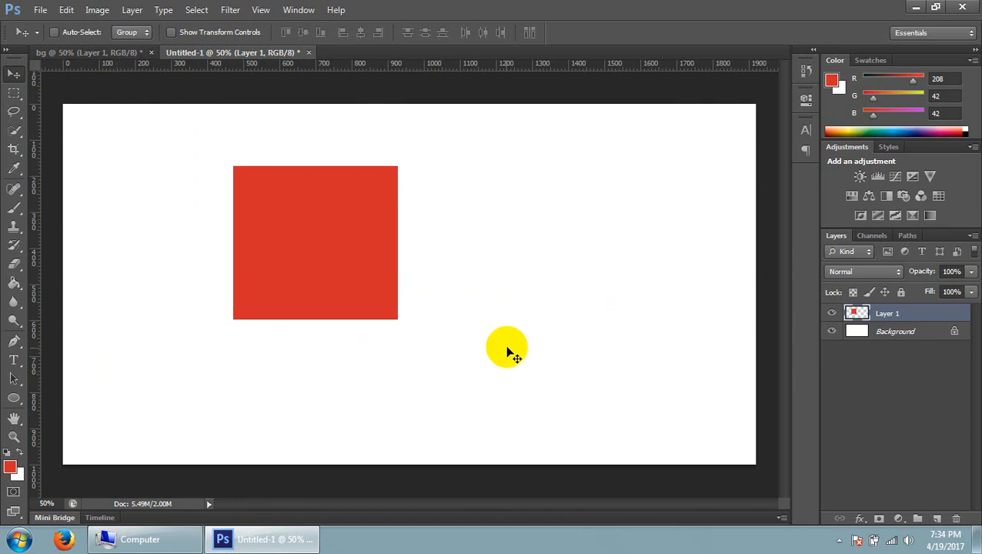
Hide Layer 1 in the bg document and choose the Elliptical Marquee tool
left_click(108, 56)
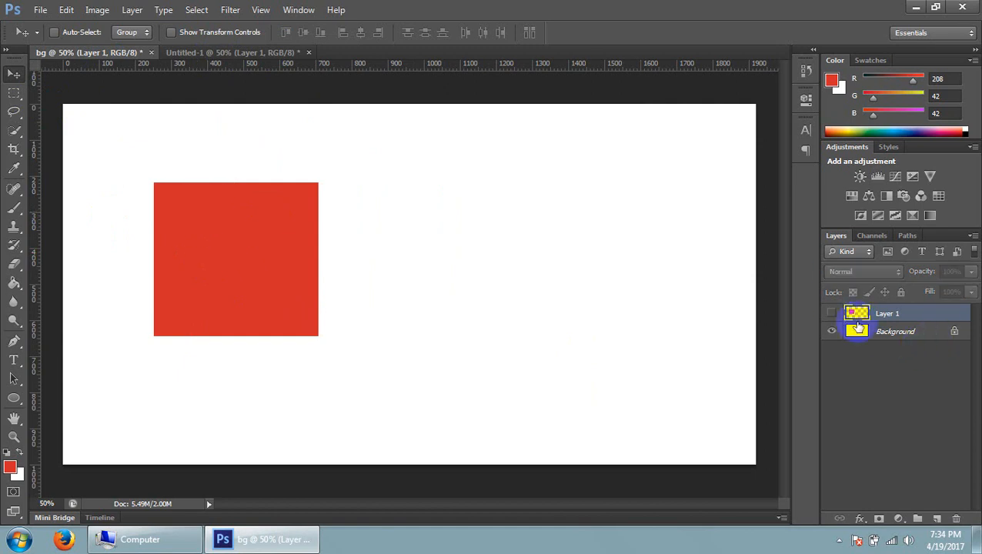
left_click(831, 314)
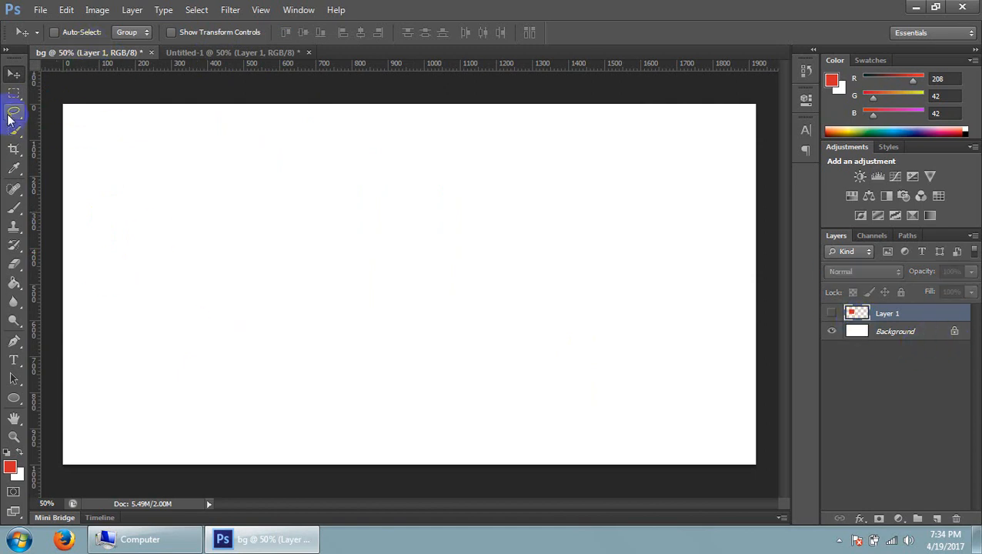
left_click(14, 97)
left_click_drag(13, 100, 57, 114)
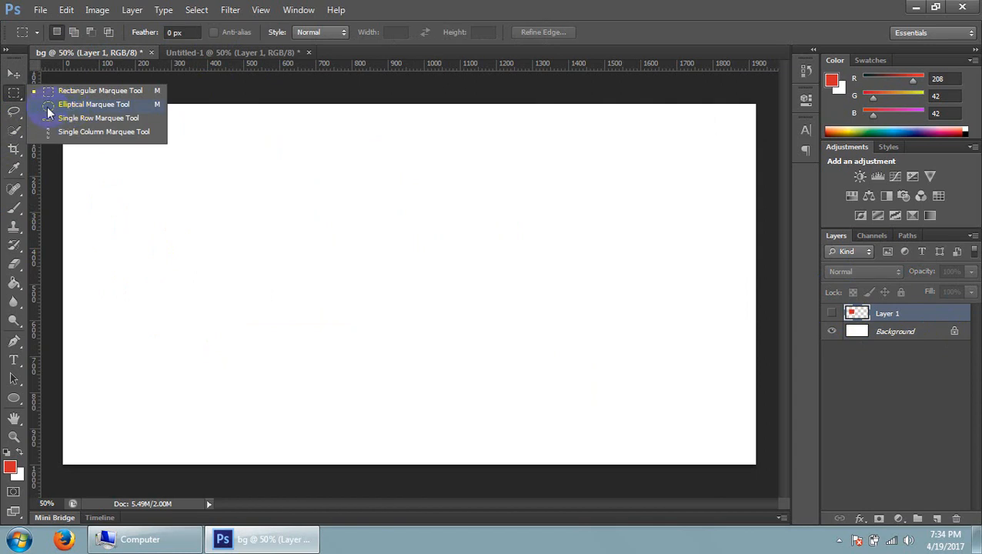
left_click_drag(47, 107, 45, 106)
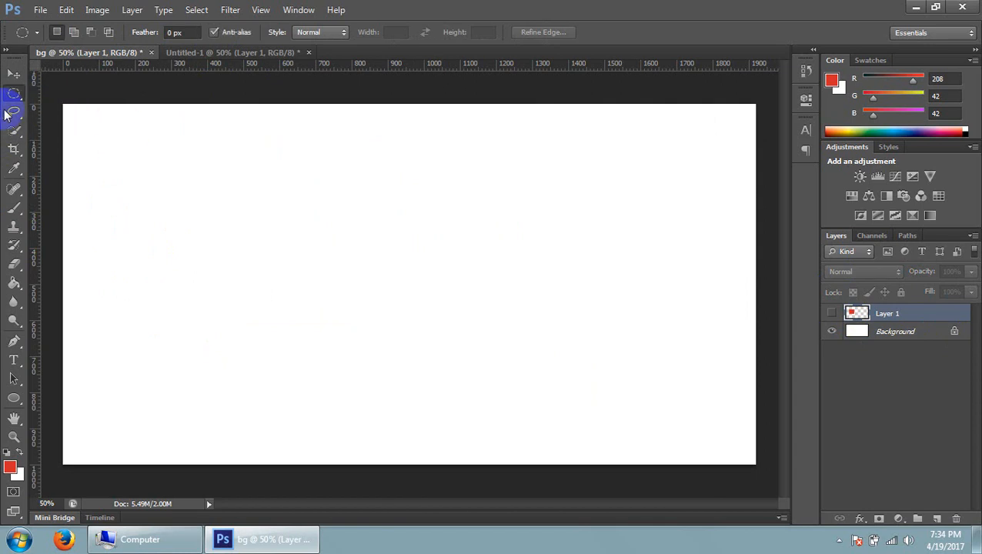
Place a fixed-size elliptical marquee selection of 100 px by 100 px near the middle of the bg canvas
left_click(318, 33)
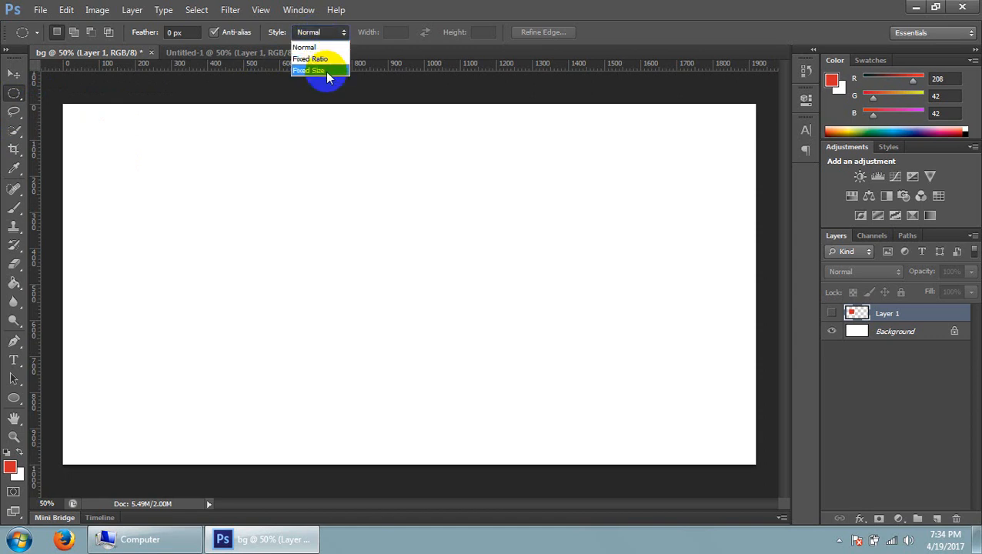
left_click(326, 72)
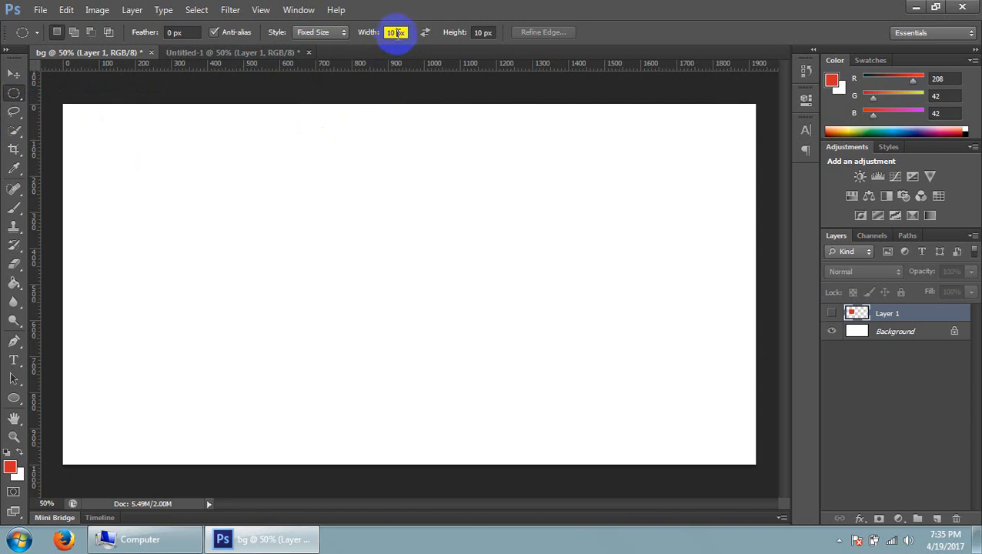
left_click_drag(395, 34, 391, 36)
type("00")
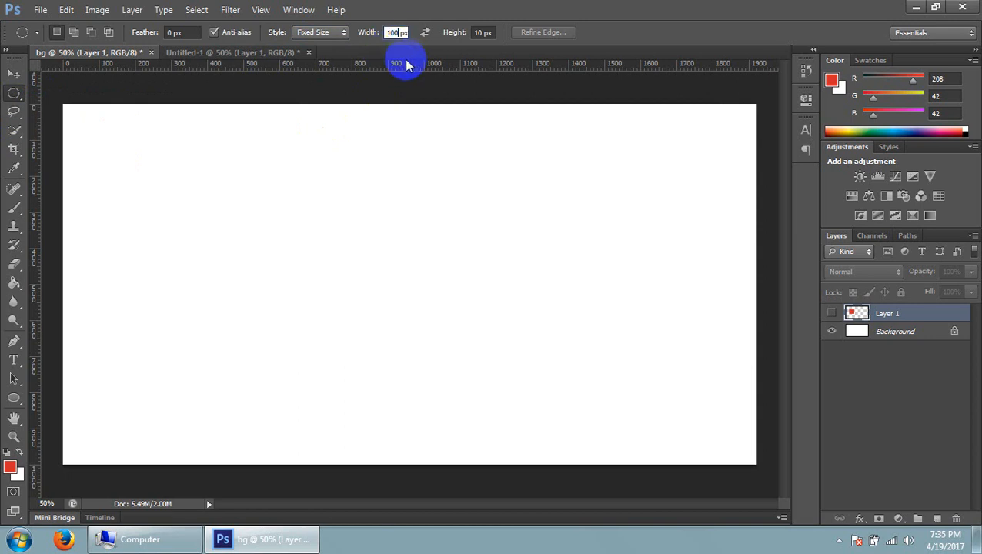
left_click(483, 33)
left_click(292, 16)
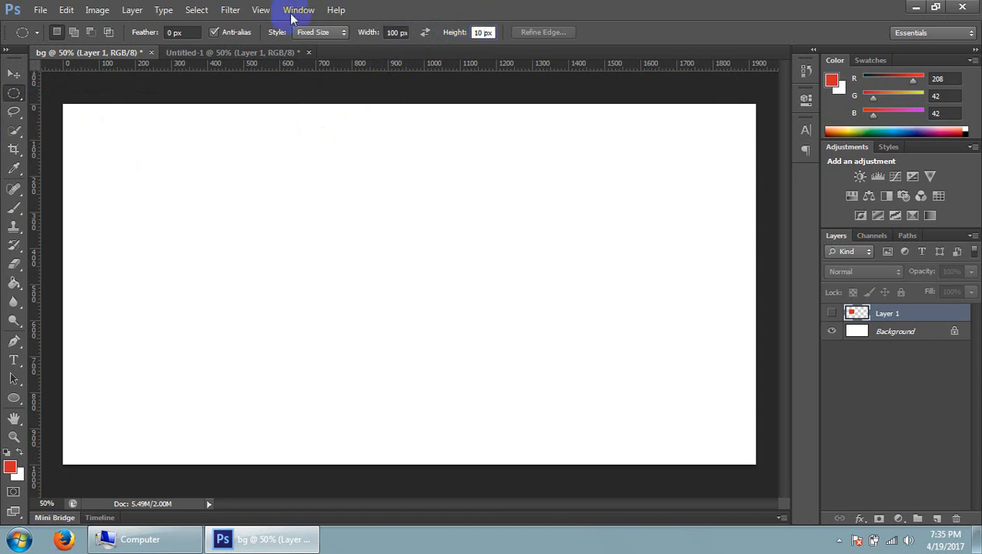
left_click(334, 210)
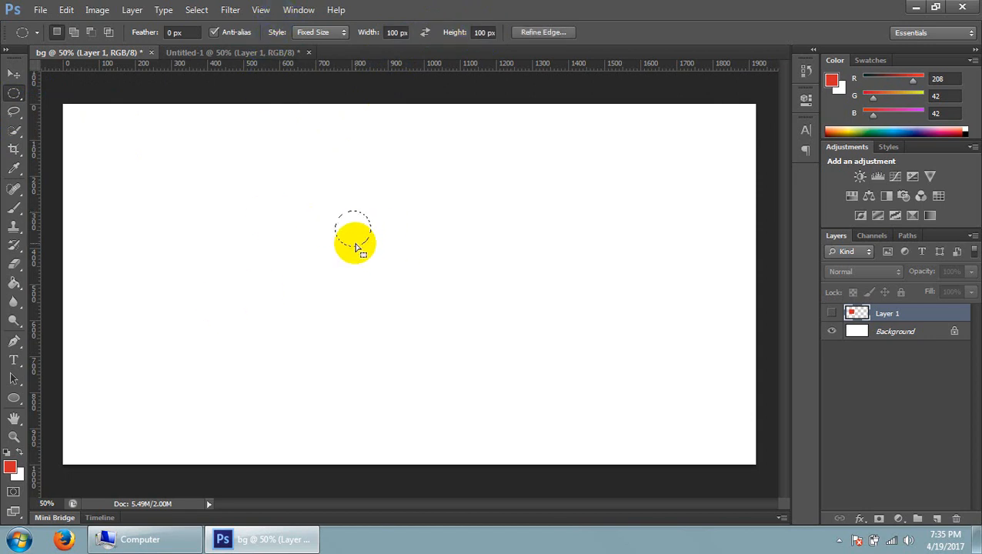
Return the marquee style to Normal and draw a circular selection about 560 px across near the canvas centre
left_click(339, 34)
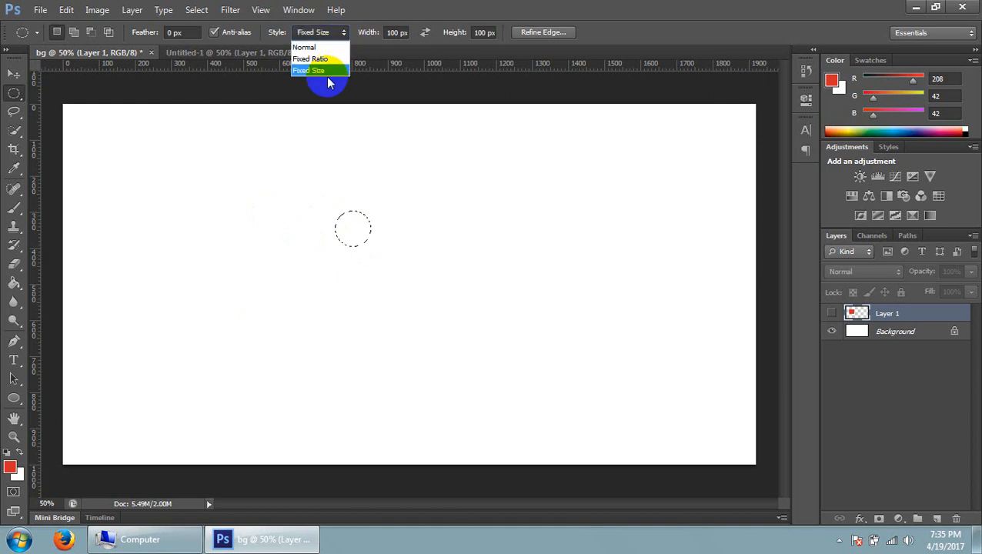
left_click(321, 47)
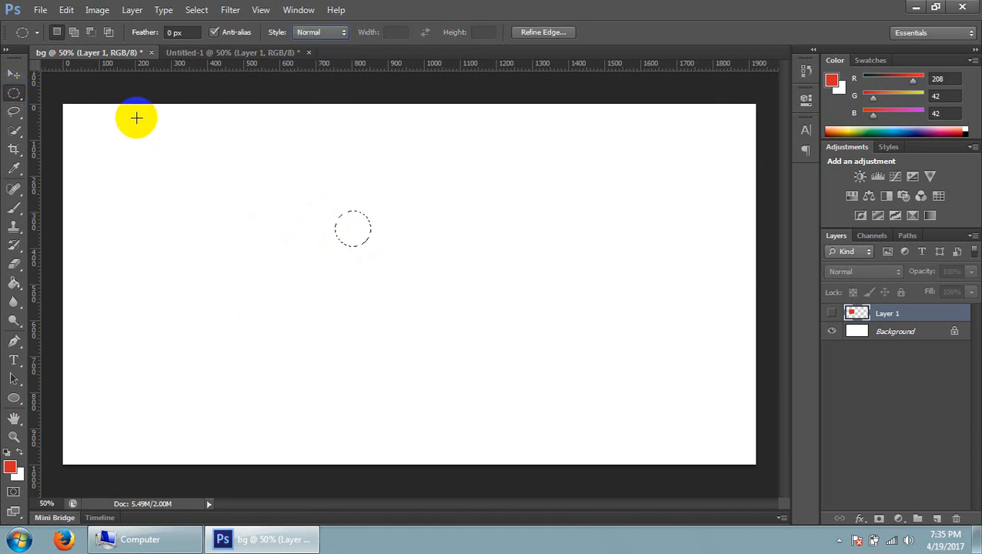
left_click(68, 237)
left_click_drag(15, 95, 88, 111)
left_click_drag(315, 182, 492, 376)
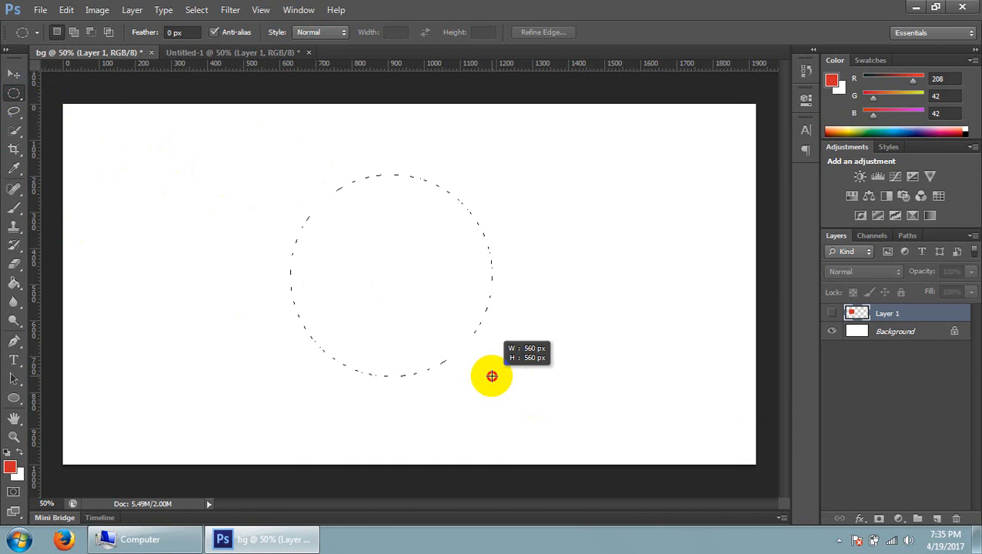
left_click_drag(493, 376, 494, 377)
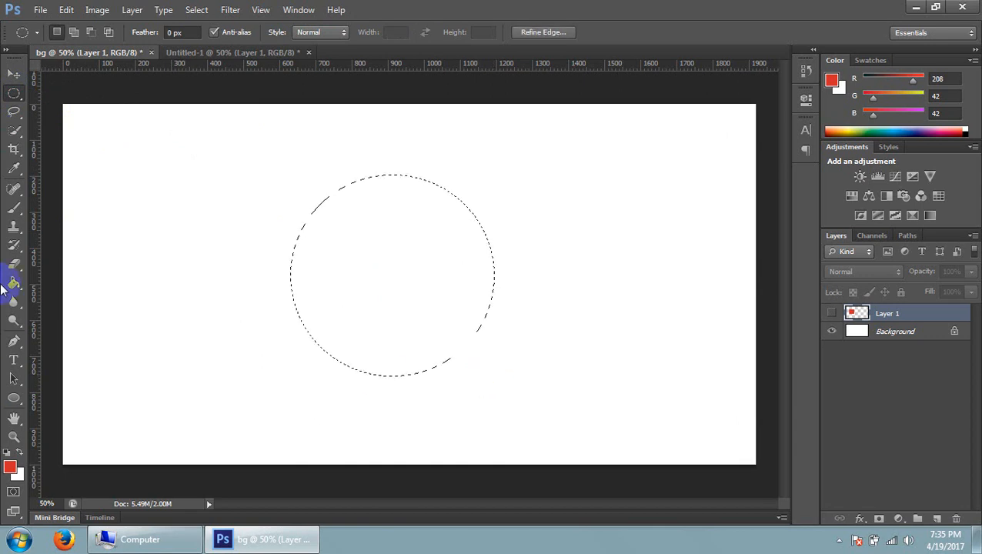
Fill the circular selection with the red foreground colour on a new layer using the Paint Bucket, and deselect it
left_click(937, 519)
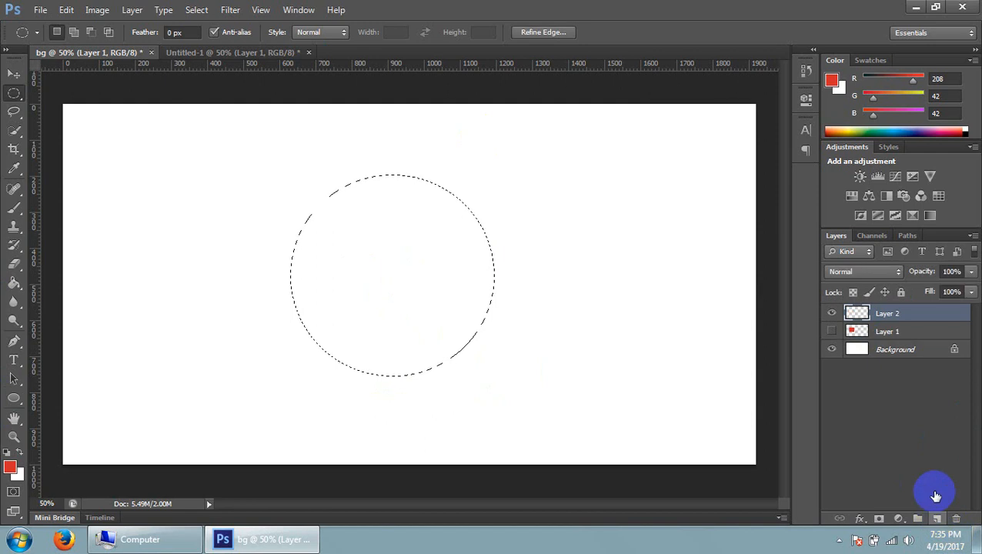
left_click(14, 283)
right_click(14, 282)
left_click(81, 301)
left_click(407, 322)
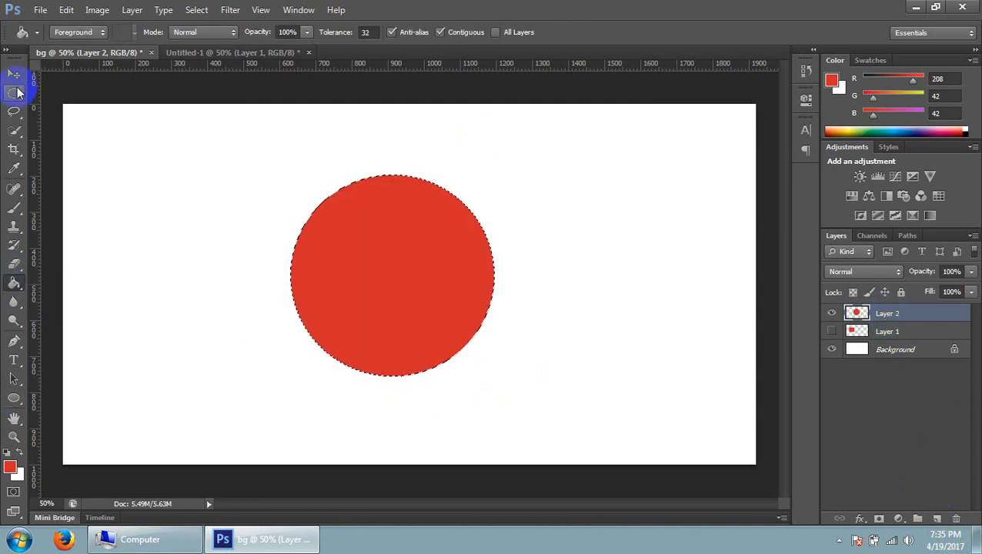
left_click(17, 94)
left_click(236, 154)
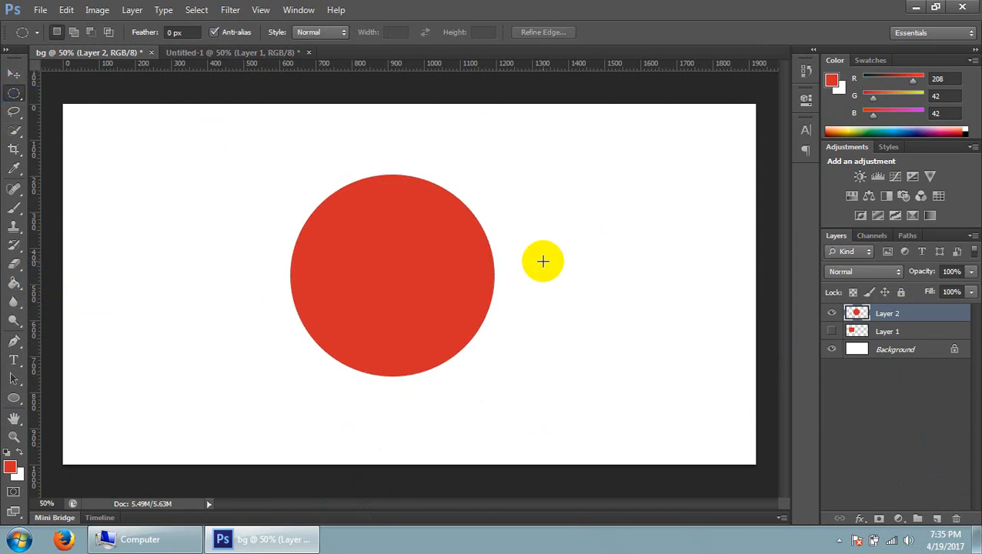
Copy the red circle from bg into Untitled-1 with the Move tool and position it just right of the red rectangle
left_click(14, 73)
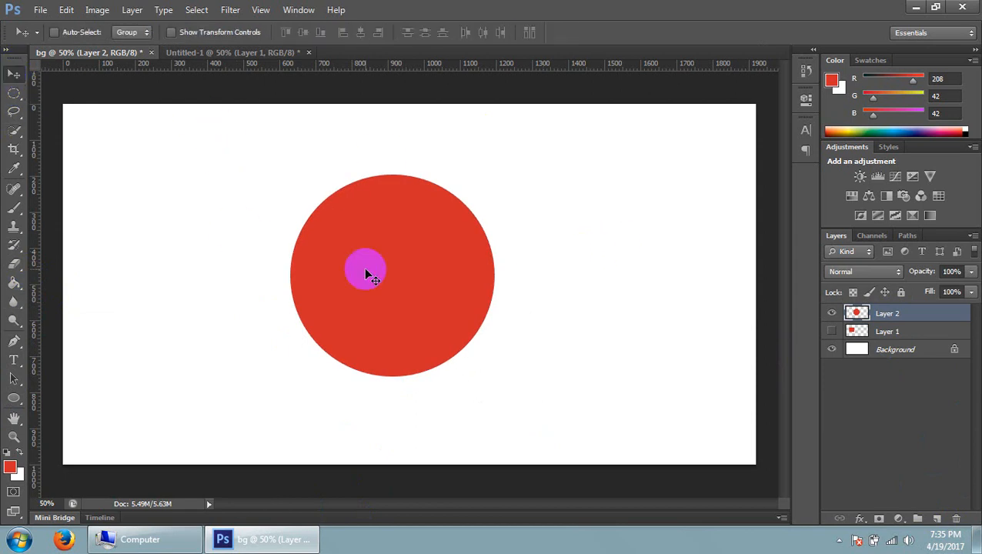
left_click_drag(369, 274, 526, 264)
left_click_drag(487, 324, 573, 312)
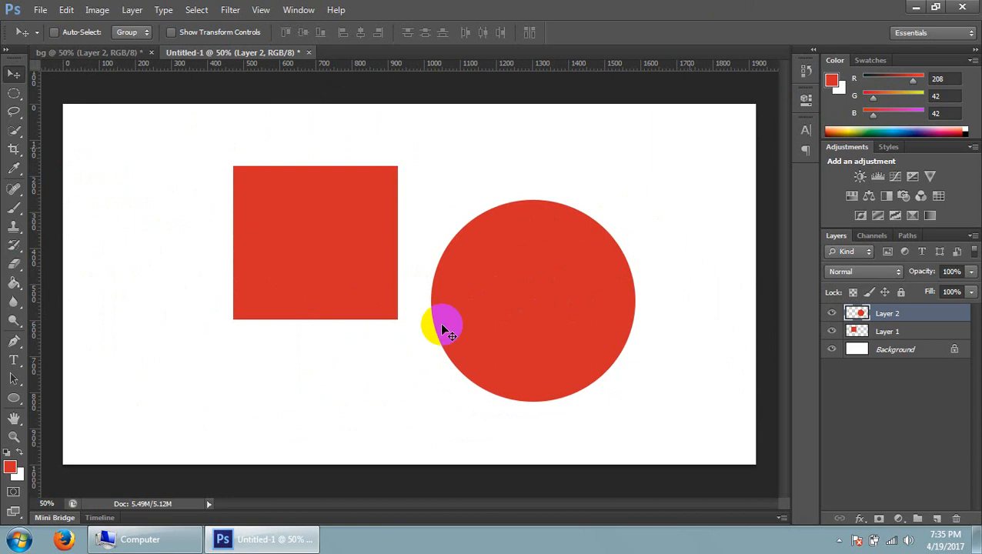
left_click_drag(465, 340, 618, 283)
left_click_drag(330, 228, 538, 298)
Create a layer group directly above Layer 1 in Untitled-1 and rename it "name"
left_click(923, 331)
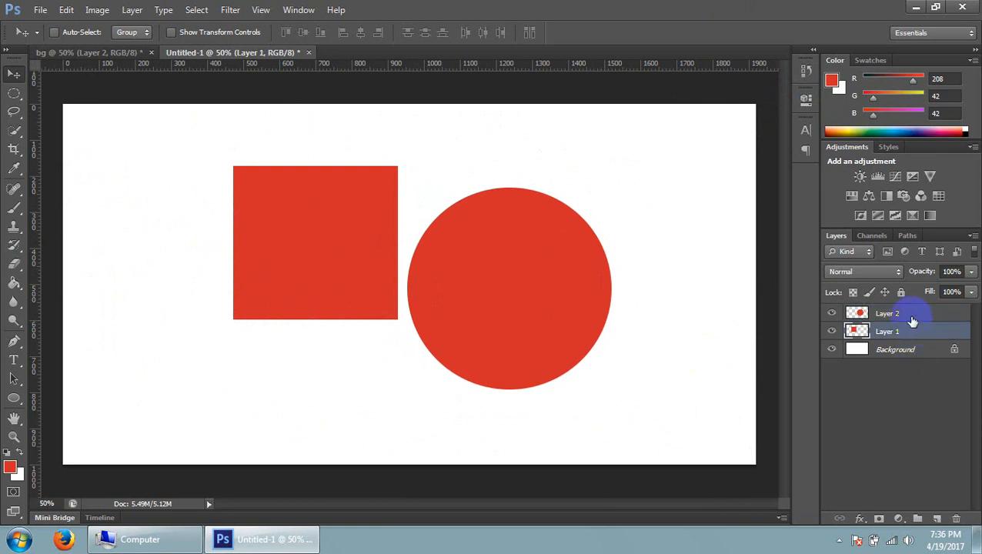
left_click(919, 520)
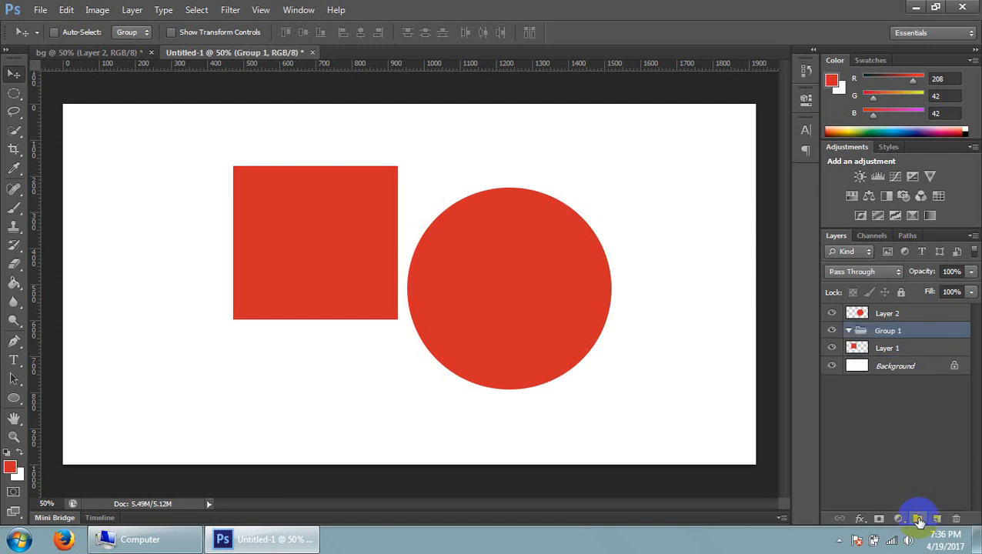
double_click(888, 333)
left_click(946, 335)
double_click(889, 337)
type("nema")
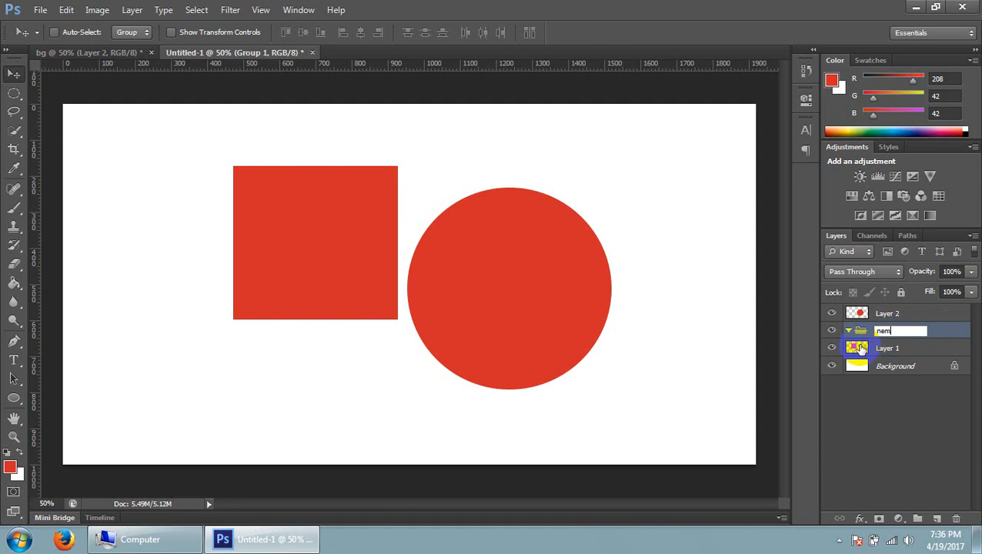
key("BackSpace")
key("BackSpace")
type("ame")
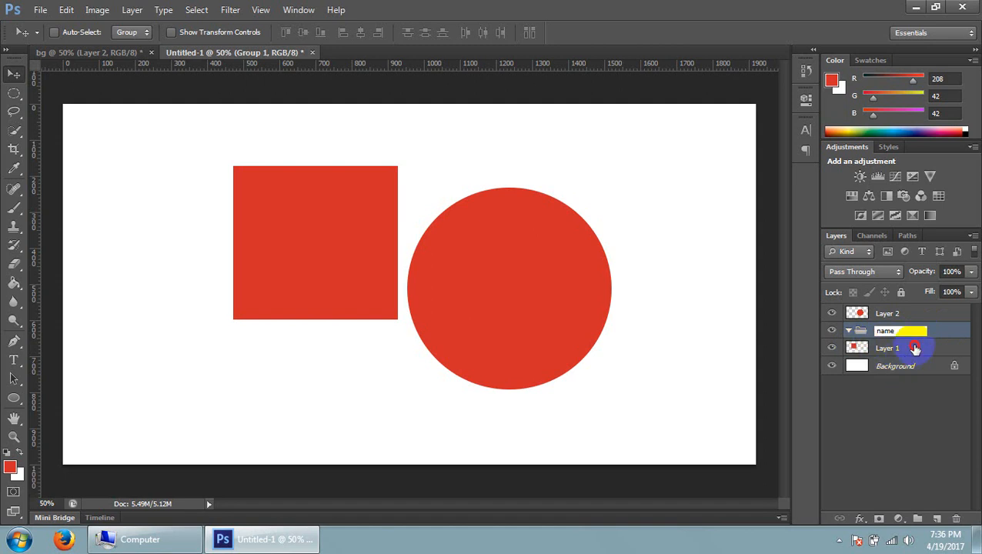
key("Return")
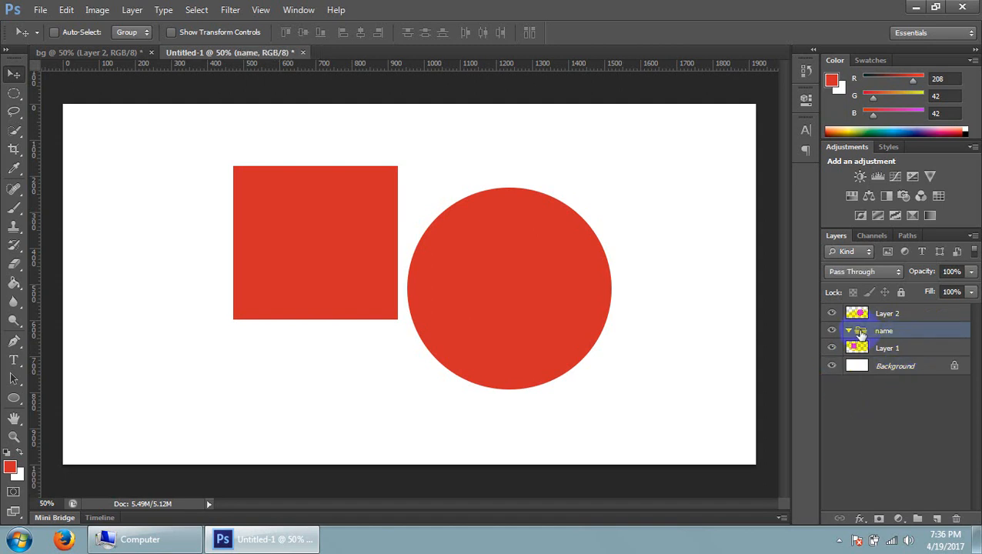
Examine the order of Layer 2, the name group, Layer 1 and Background by selecting them in turn
left_click(870, 314)
left_click(887, 348)
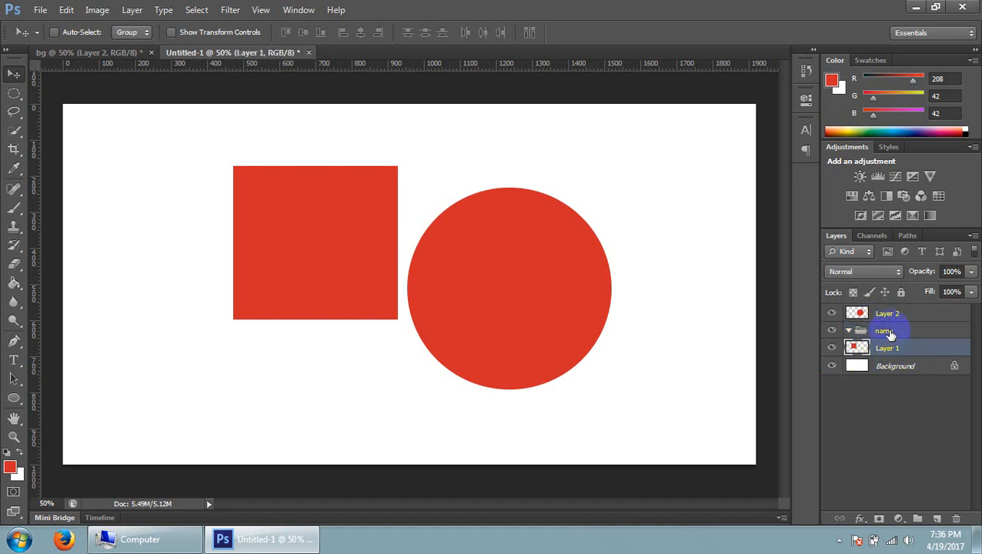
left_click(890, 314)
left_click(886, 346)
left_click(882, 332)
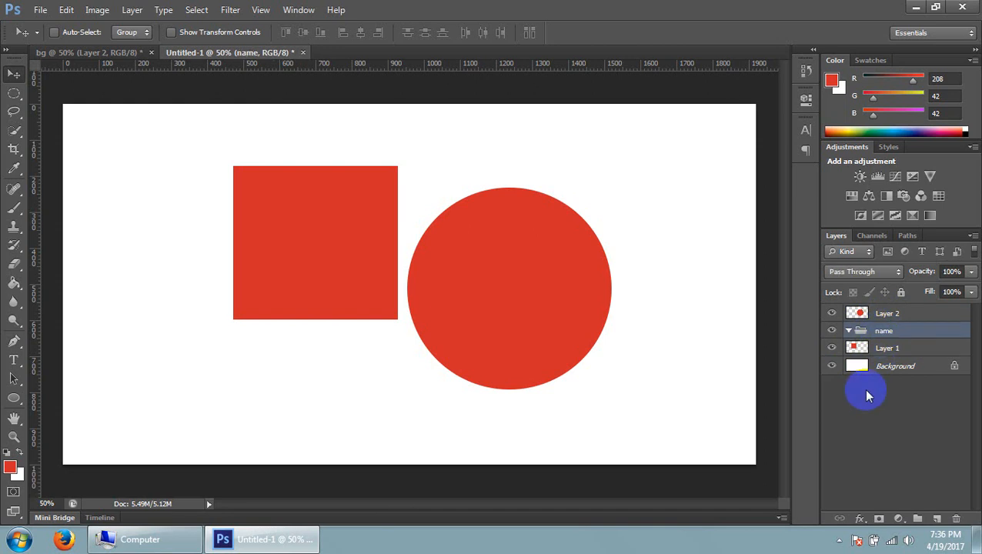
left_click(893, 315)
left_click(894, 354)
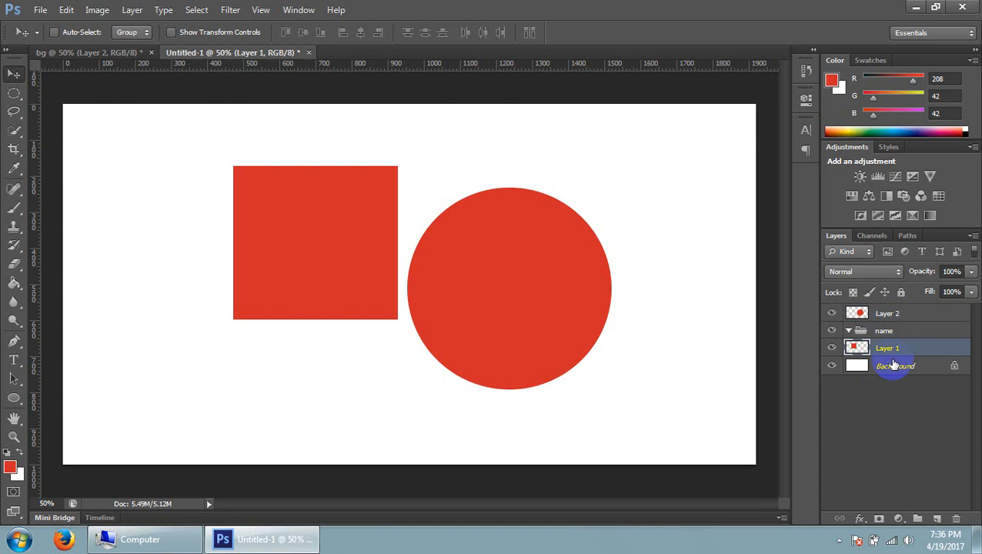
left_click(903, 315)
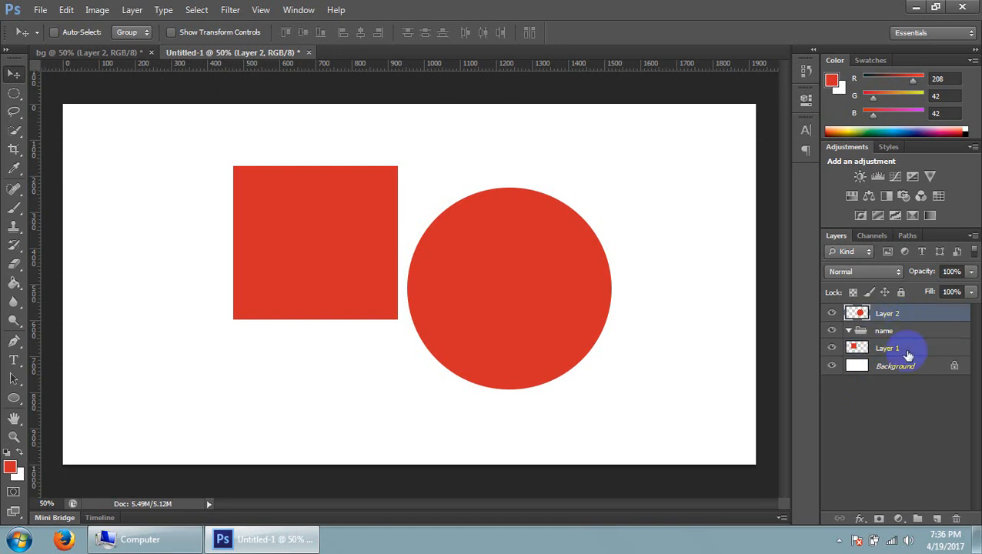
left_click(909, 354)
left_click(907, 314)
left_click(906, 347)
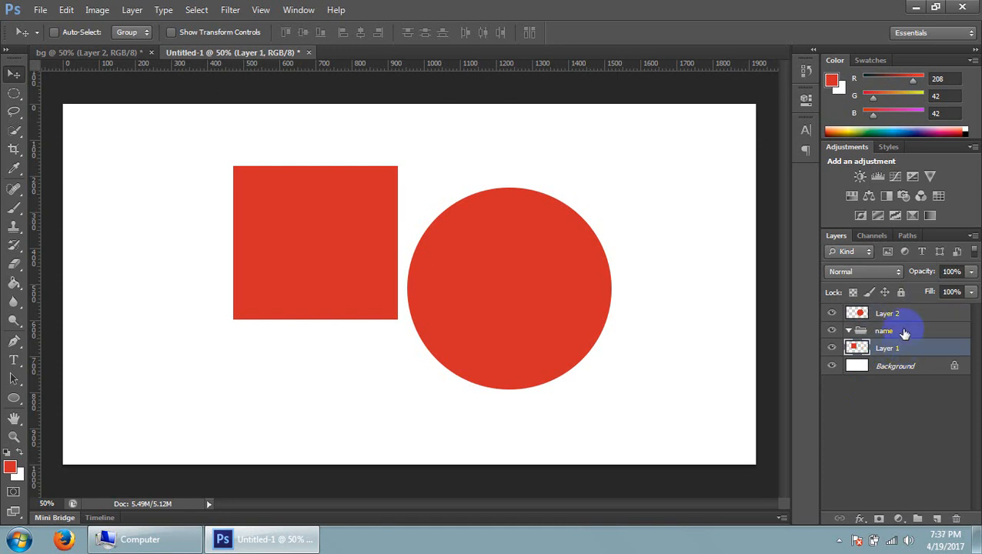
left_click(903, 314)
left_click(891, 348)
left_click(900, 368)
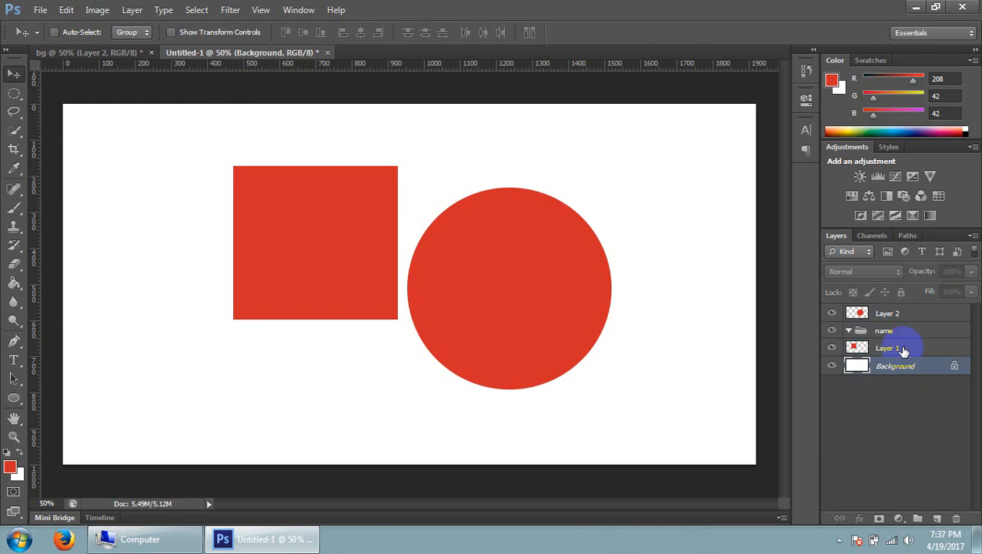
left_click(905, 350)
Select Layer 2 and Layer 1 together and move both into the name group
left_click(902, 315)
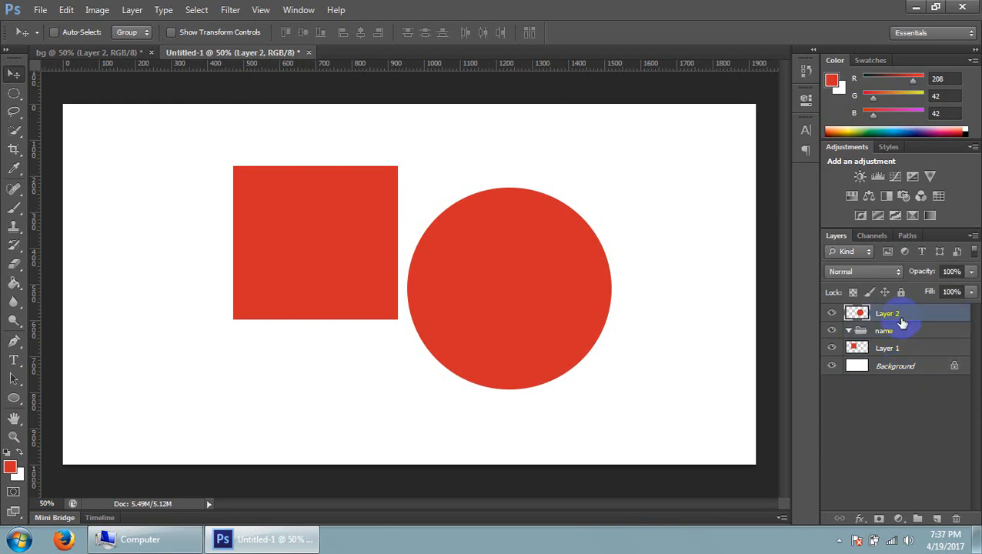
left_click(908, 354, "ctrl")
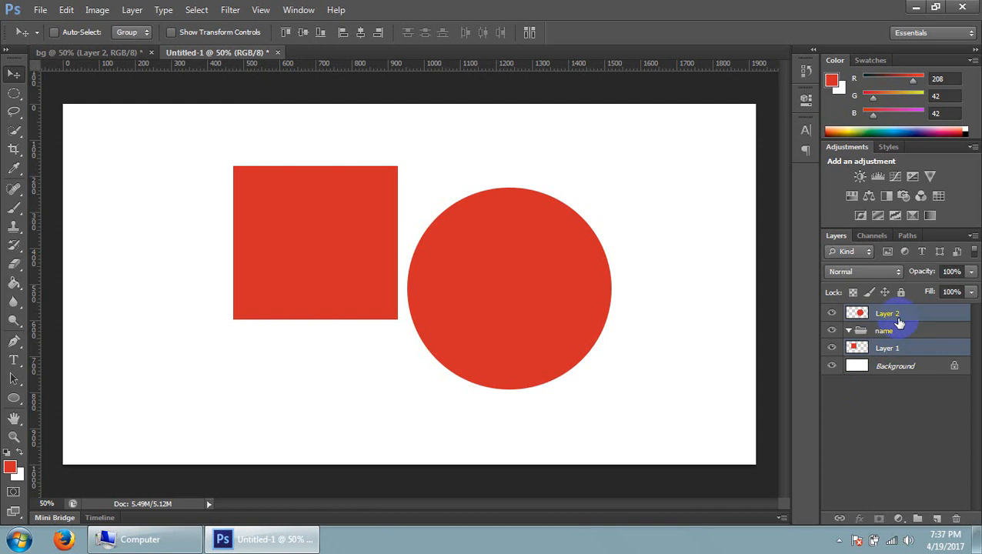
left_click_drag(899, 316, 898, 334)
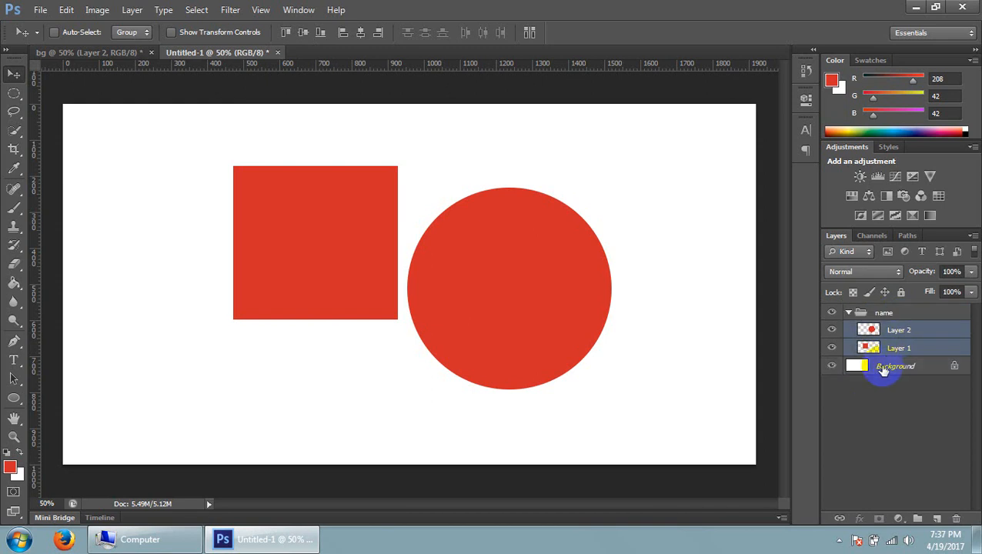
Collapse and expand the name group repeatedly to check the layers it contains
left_click(851, 312)
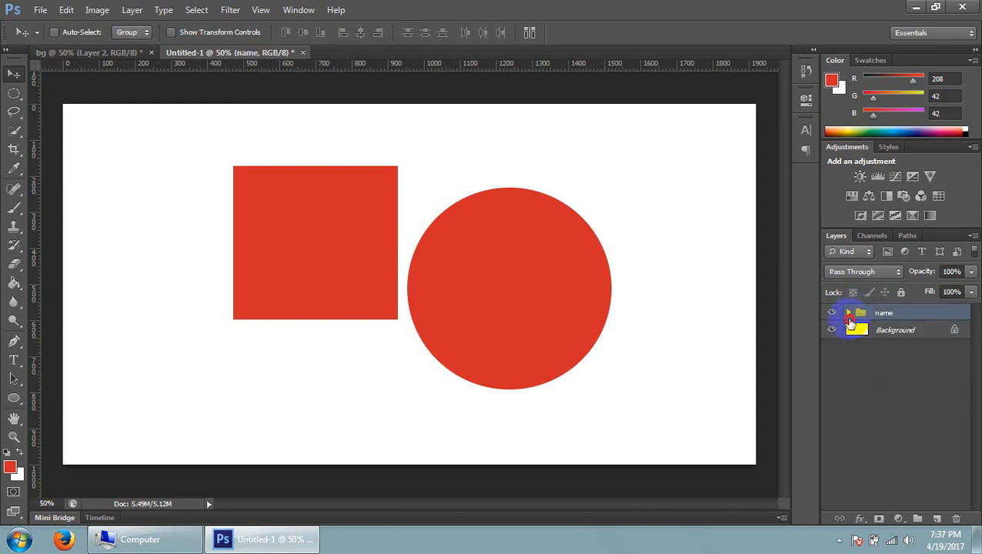
left_click(850, 314)
left_click(850, 314)
left_click(850, 314)
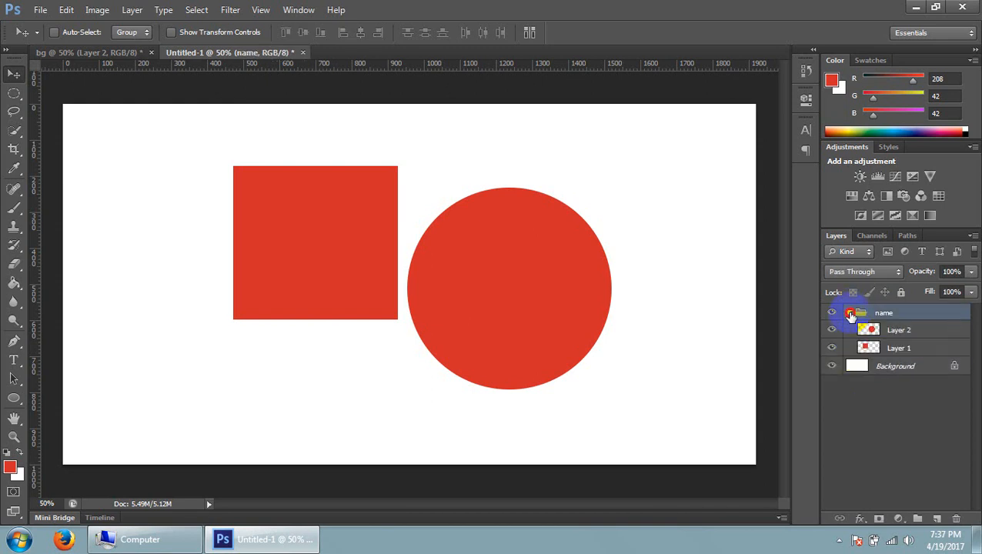
left_click(851, 314)
left_click(851, 314)
left_click(851, 314)
left_click(851, 314)
left_click(851, 314)
left_click(850, 314)
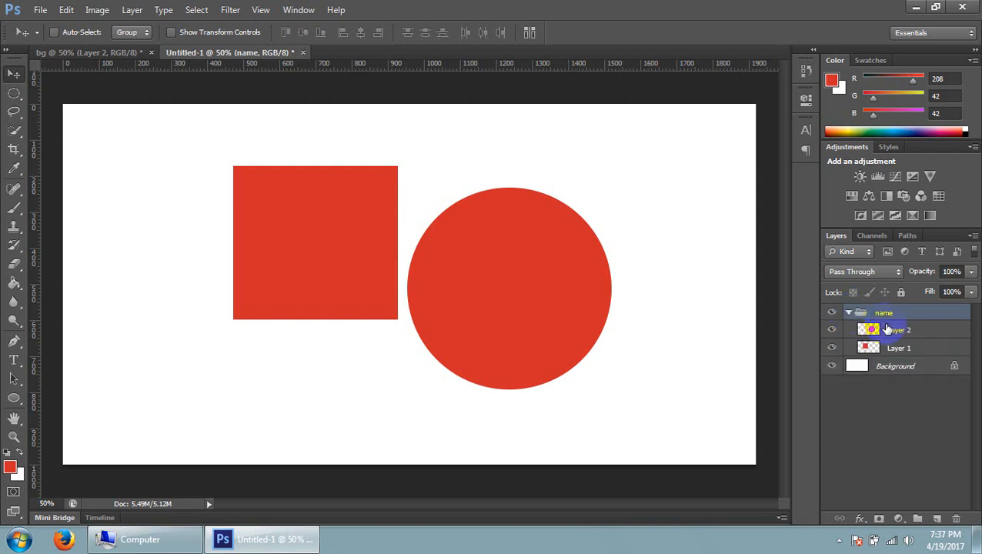
Inspect Layer 2 and Layer 1 inside the name group, collapse and reopen the group, and select Layer 2
left_click(888, 330)
left_click(877, 348)
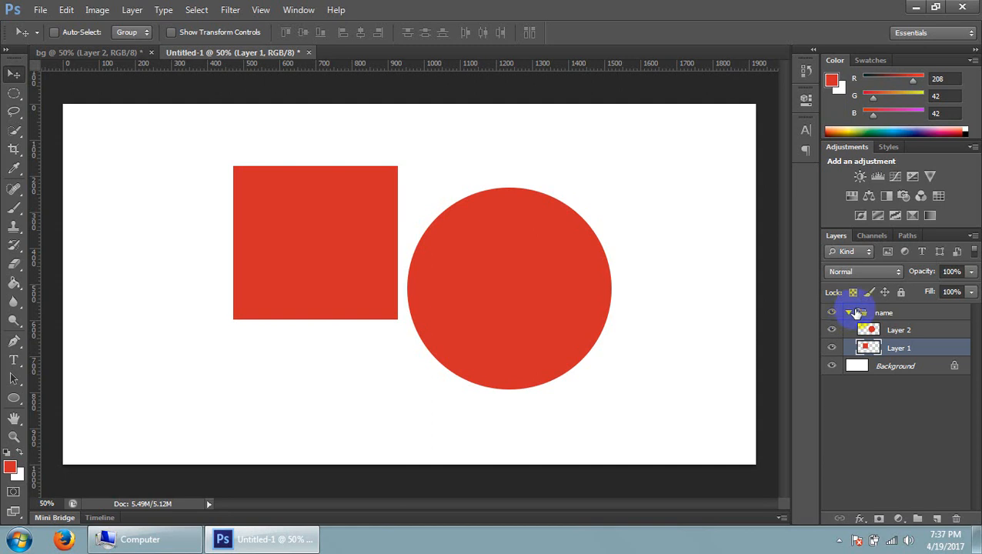
left_click(861, 313)
left_click(847, 313)
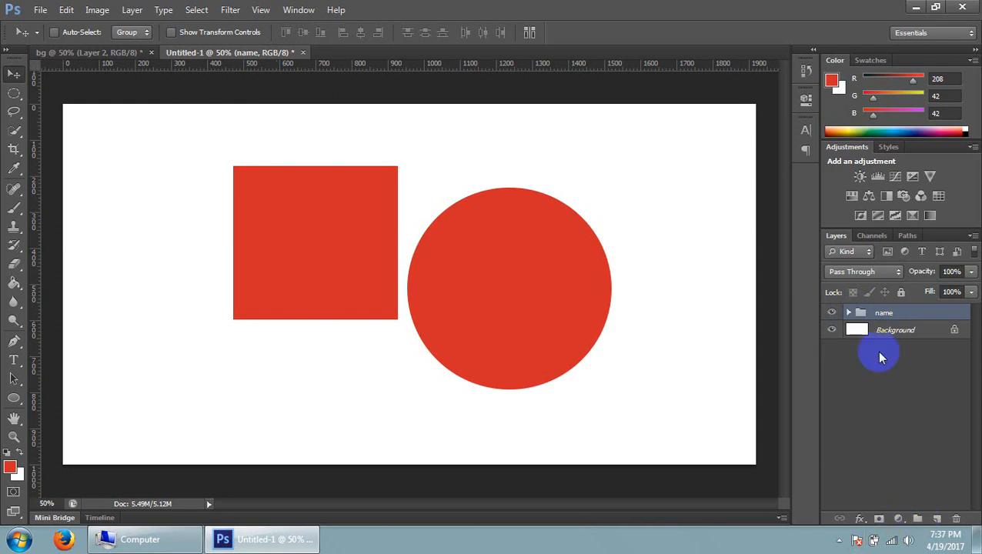
left_click(848, 313)
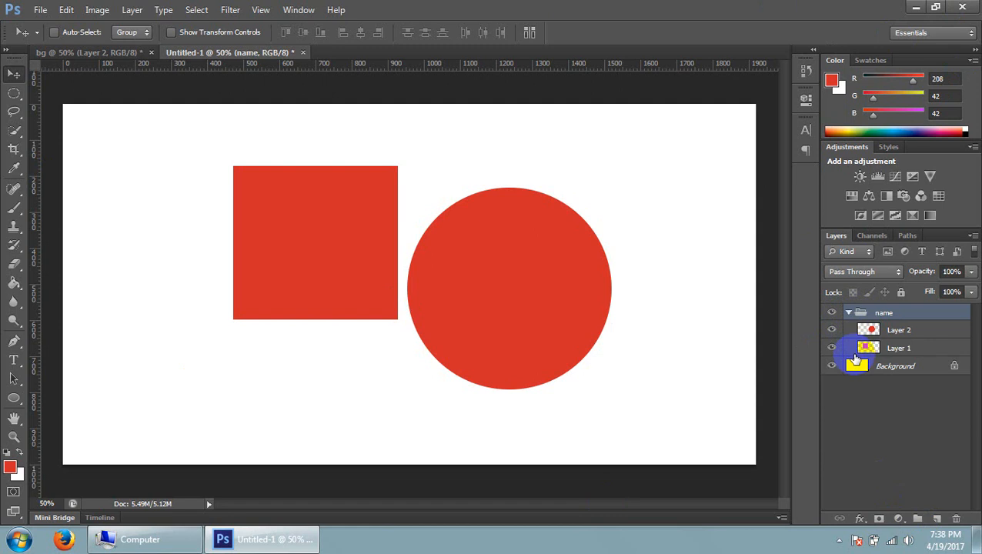
left_click(906, 332)
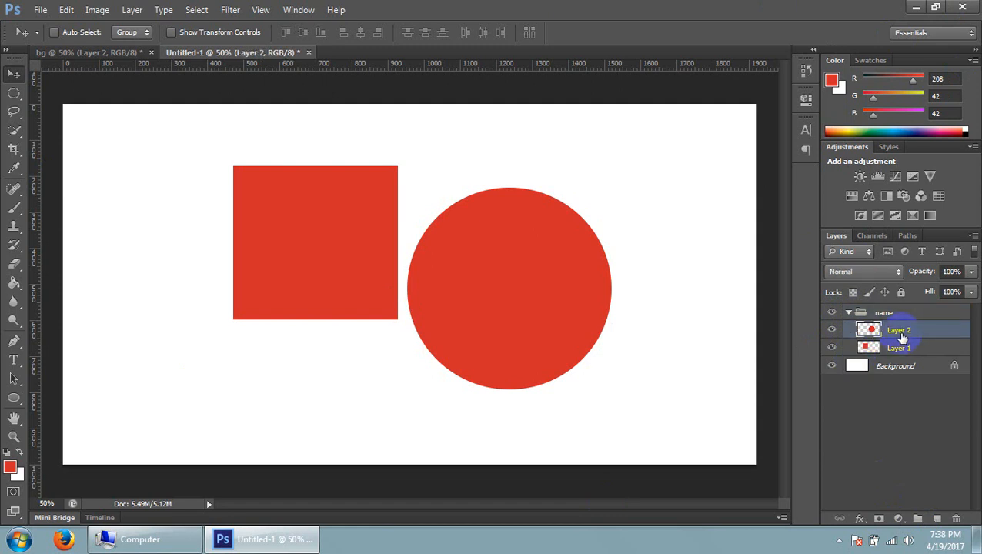
Open the Layer Style dialog for Layer 2 to view its blending options, and close it without applying anything
double_click(900, 332)
left_click(961, 339)
double_click(954, 334)
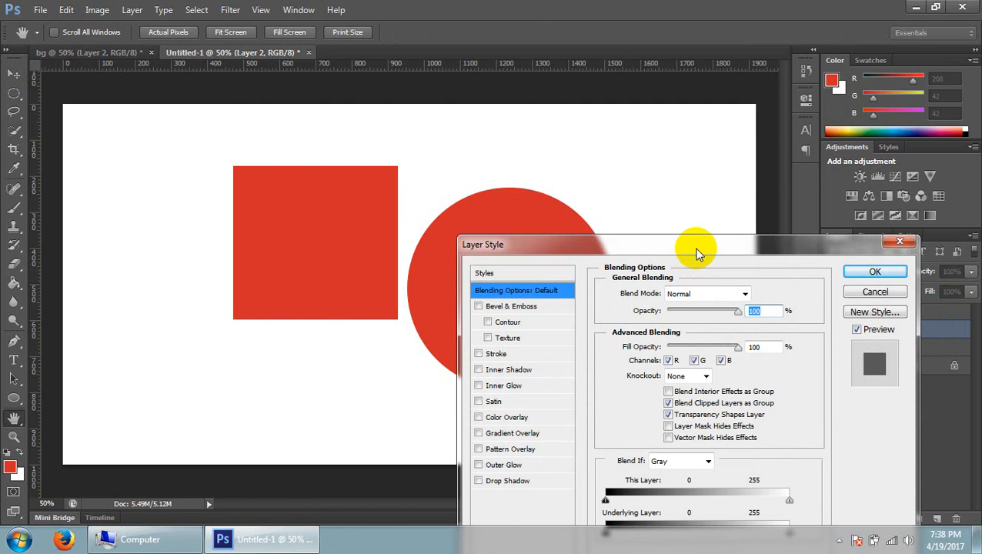
left_click_drag(691, 251, 618, 156)
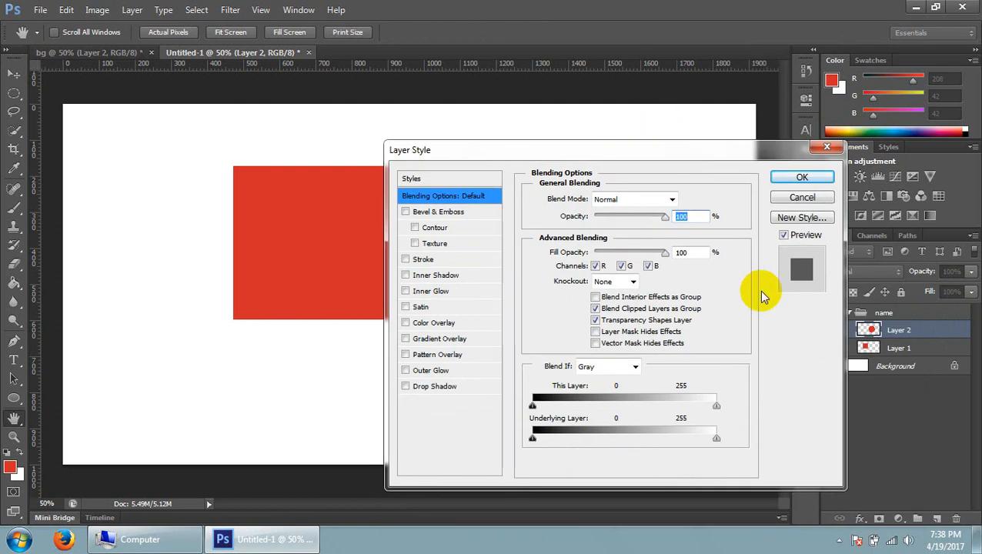
left_click(827, 146)
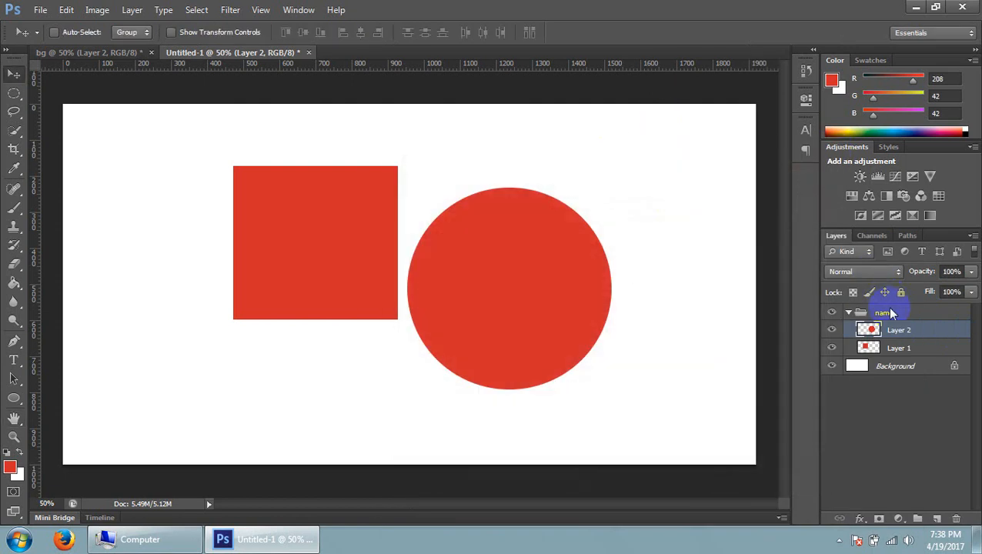
Review Layer 2 and Layer 1 inside the name group, and leave the group collapsed
double_click(898, 331)
left_click(873, 349)
left_click(848, 313)
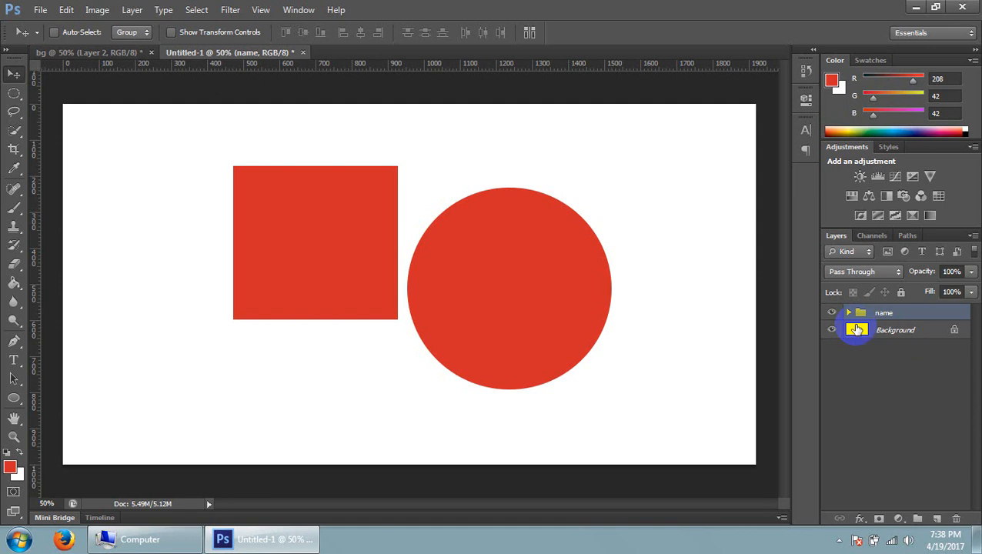
left_click(849, 313)
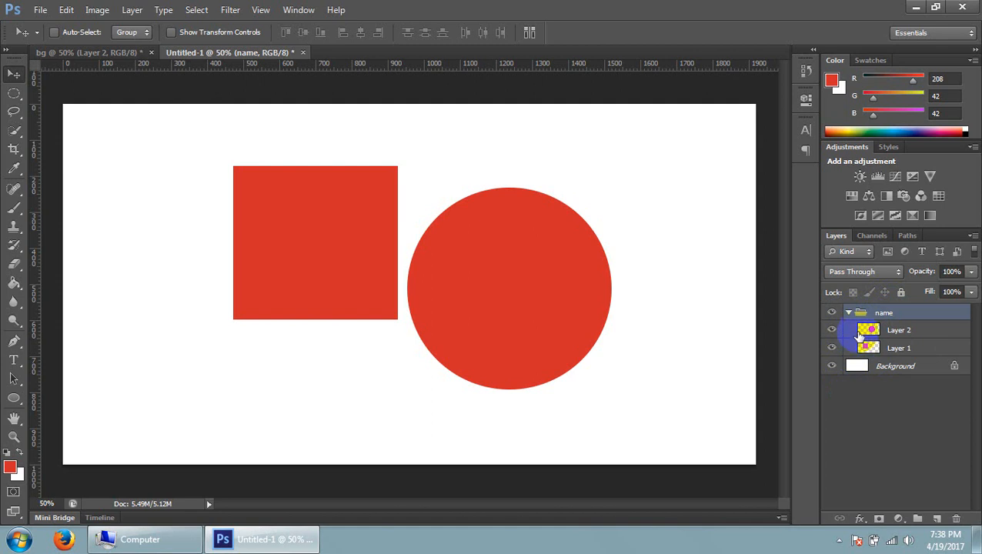
left_click(848, 312)
Create a new group above the name group, and expand the name group
left_click(911, 523)
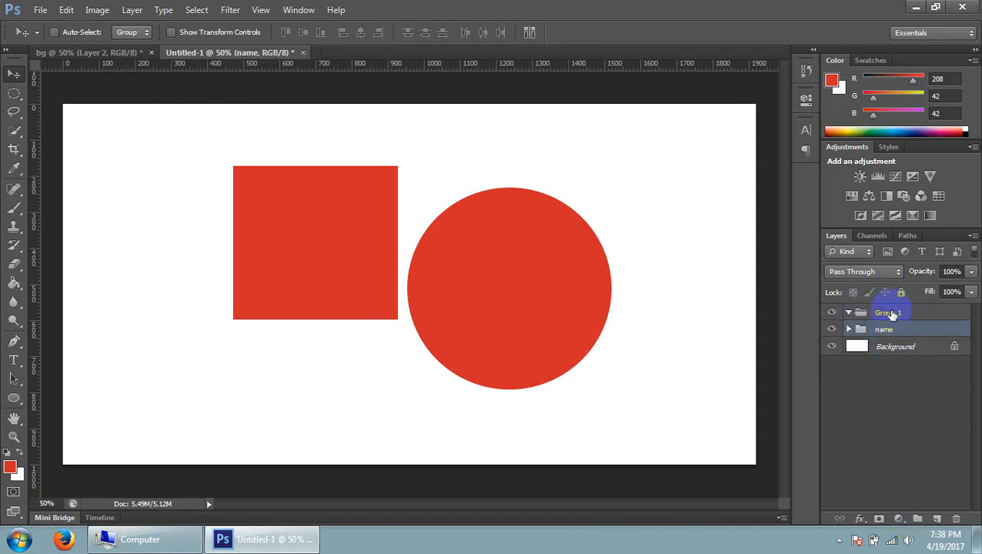
left_click_drag(893, 335, 910, 300)
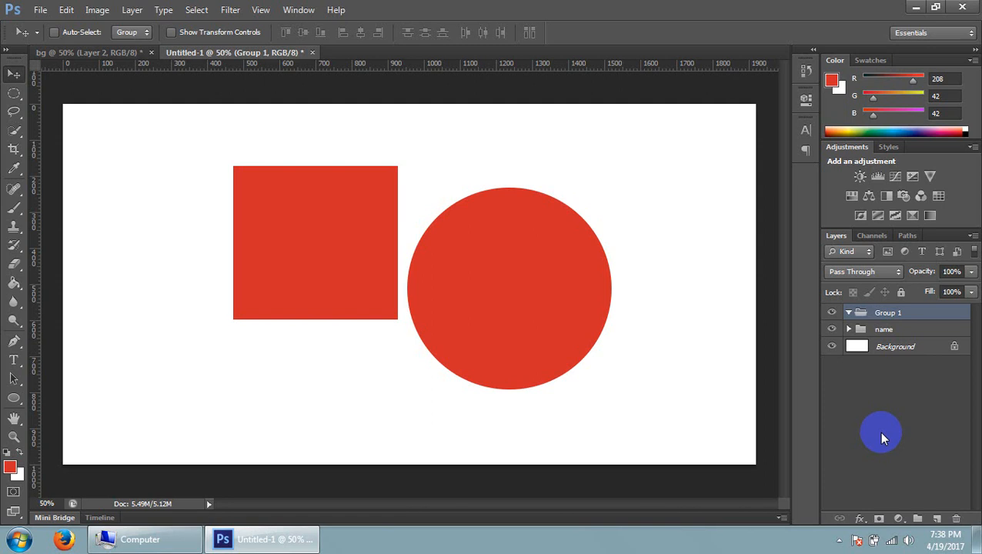
left_click(857, 333)
left_click(849, 330)
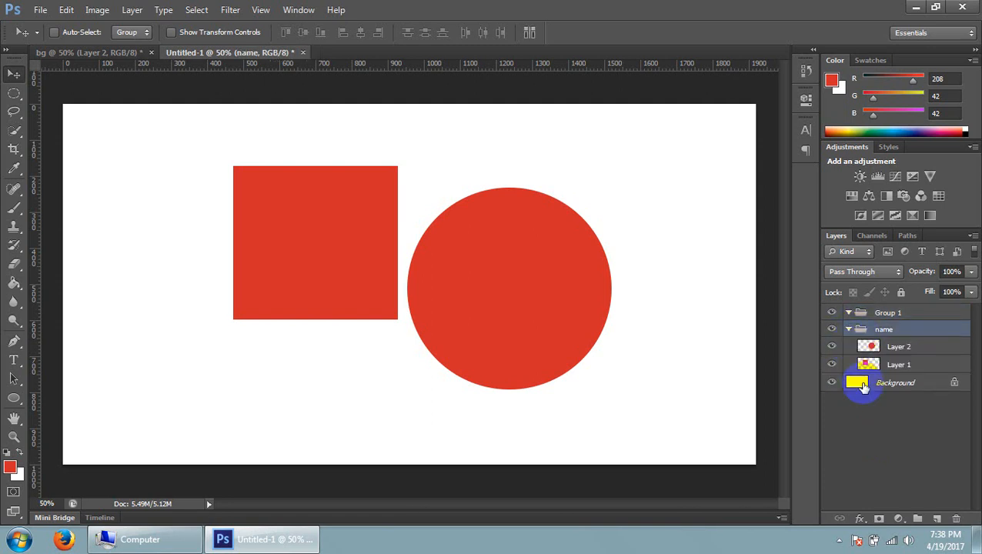
Select Layer 2 and Layer 1 together and move the square and circle around the canvas
left_click(888, 346)
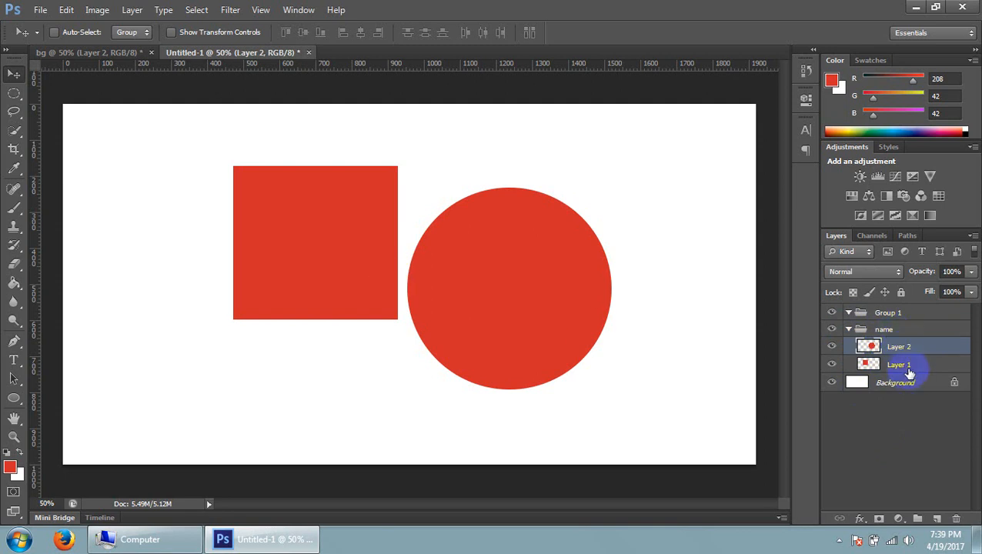
left_click(901, 366, "shift")
left_click_drag(396, 230, 252, 241)
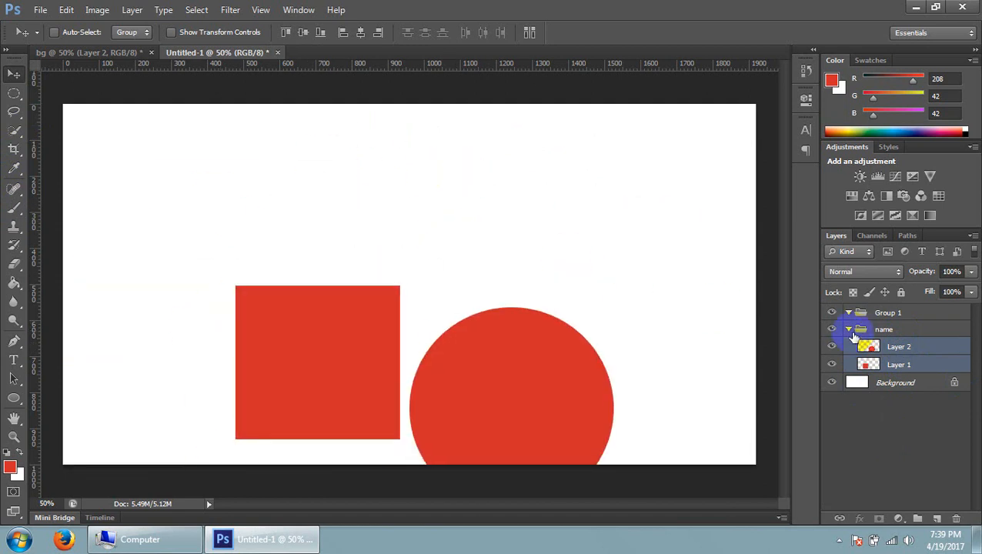
Select the name group and move the square and circle together to several places on the canvas
left_click(862, 330)
left_click_drag(362, 349, 402, 256)
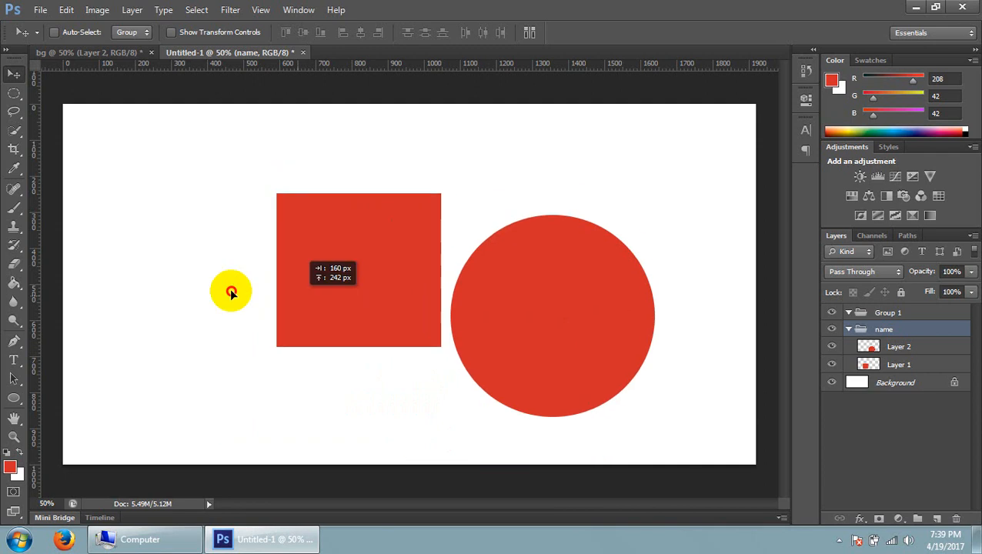
left_click_drag(231, 293, 500, 261)
left_click_drag(826, 345, 897, 368)
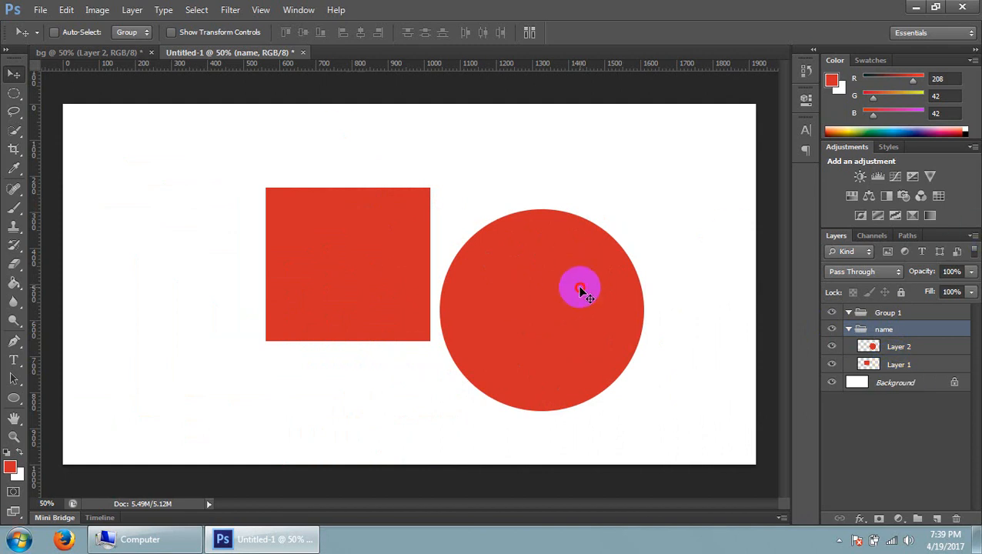
left_click_drag(582, 291, 504, 247)
Select both layers inside the name group and move the two shapes toward the upper part of the canvas
left_click_drag(951, 351, 940, 366)
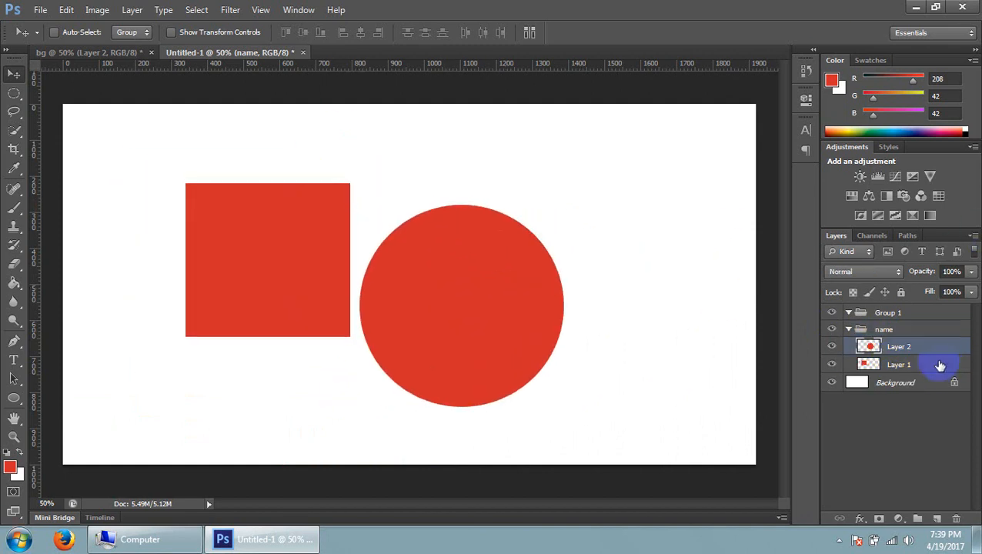
left_click(939, 369, "ctrl")
left_click_drag(415, 297, 486, 150)
left_click_drag(489, 296, 356, 305)
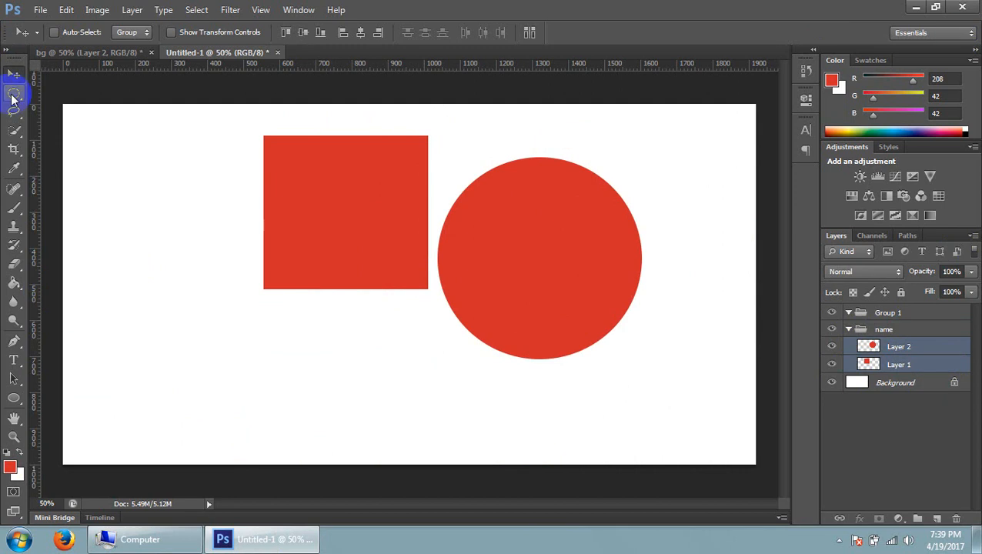
Review the Move tool and the Marquee tool variants, and activate the Eyedropper tool
left_click(13, 95)
left_click(13, 77)
left_click_drag(15, 97, 89, 93)
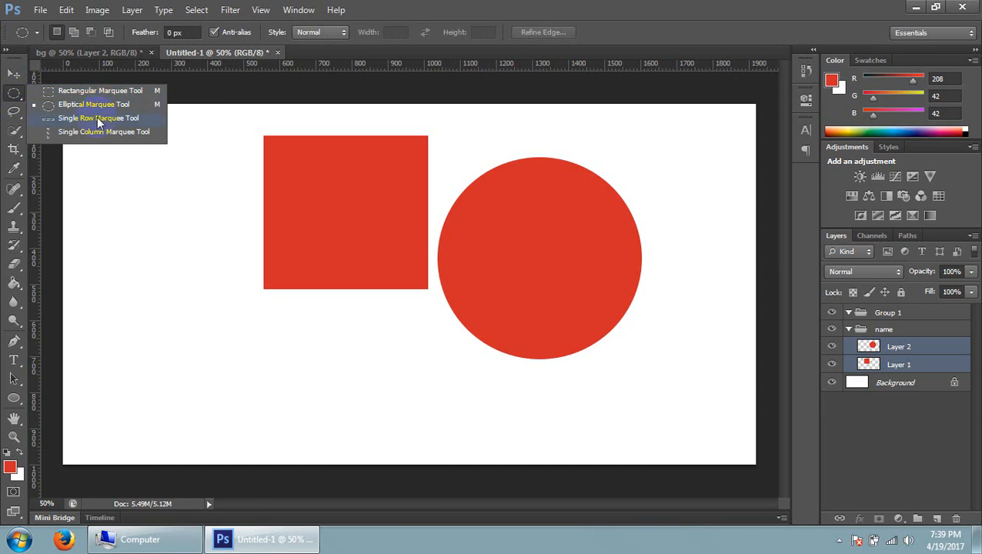
left_click(13, 74)
left_click(14, 168)
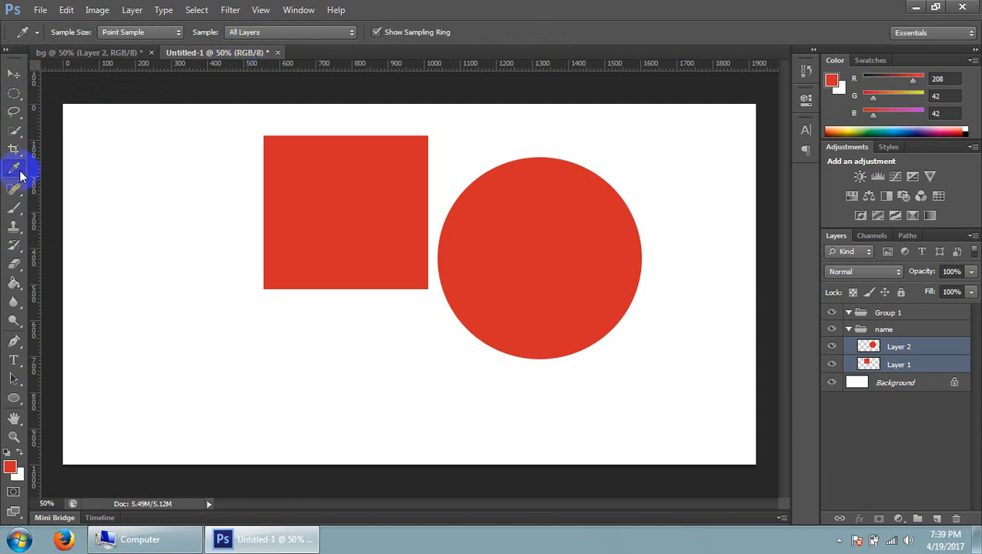
Locate the burger picture on the Desktop and open safe_image.php.jpg in Photoshop
left_click(917, 7)
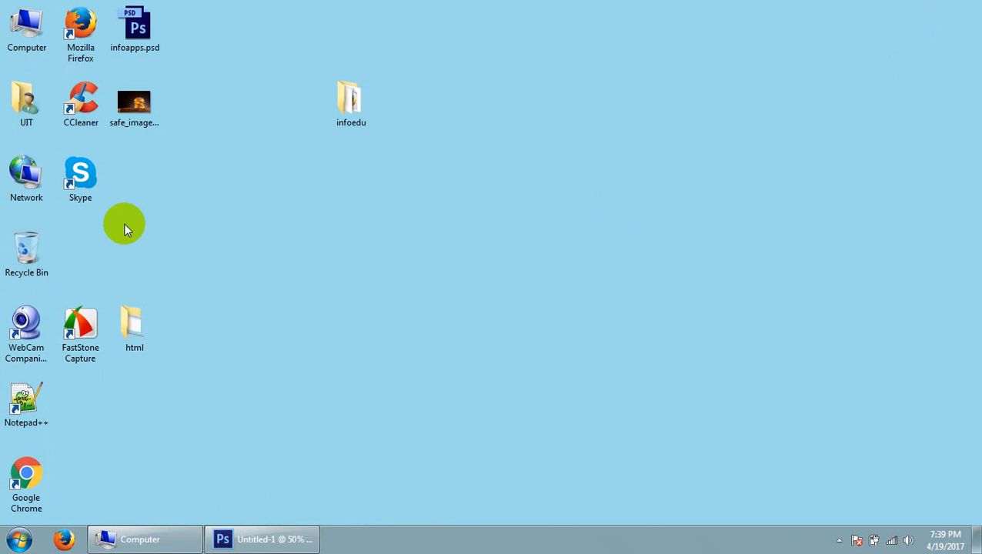
left_click(144, 112)
key("alt+Tab")
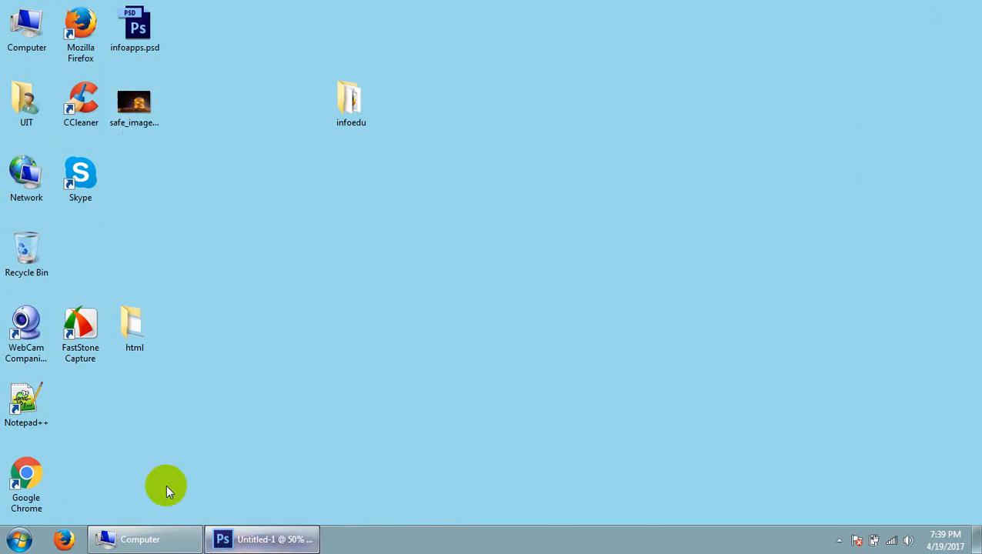
left_click(37, 10)
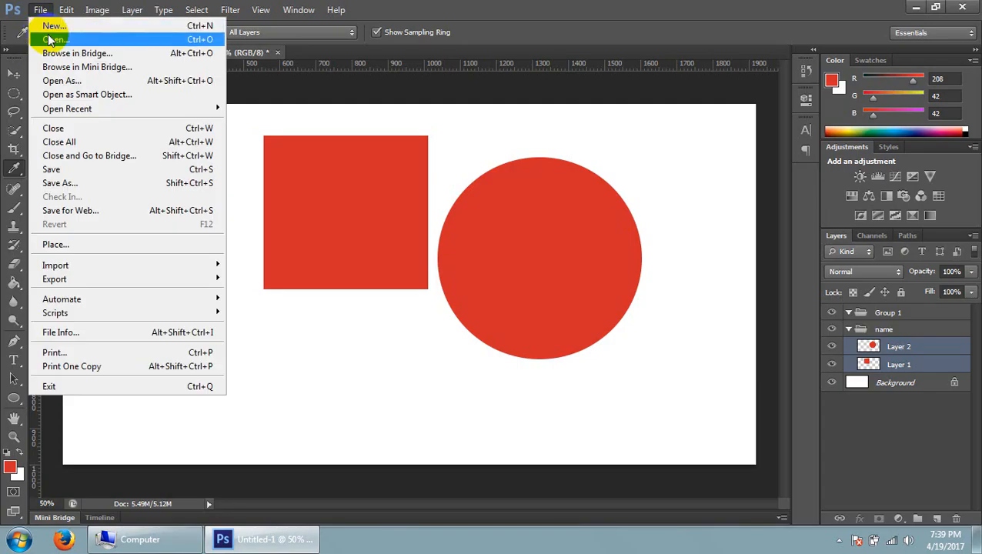
left_click(39, 9)
left_click(38, 9)
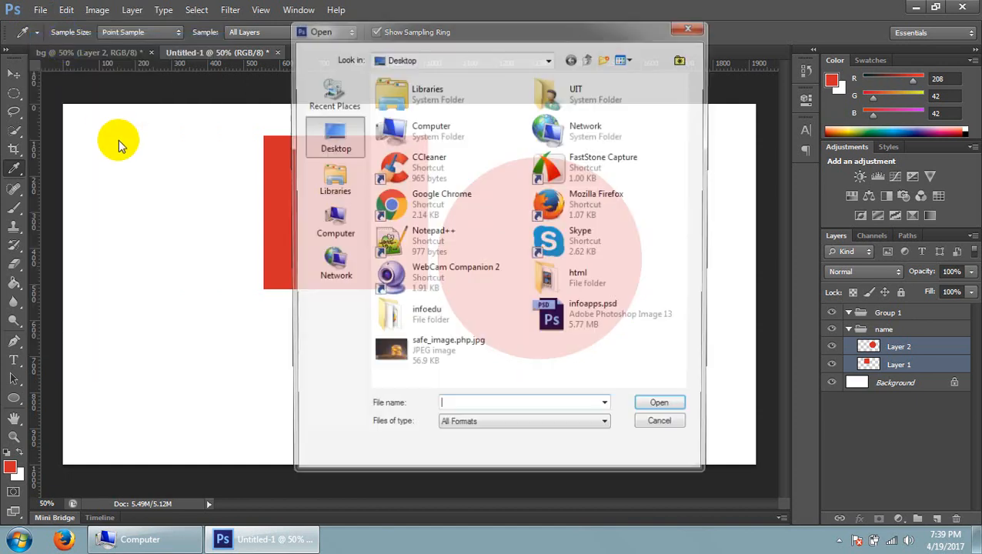
left_click(429, 355)
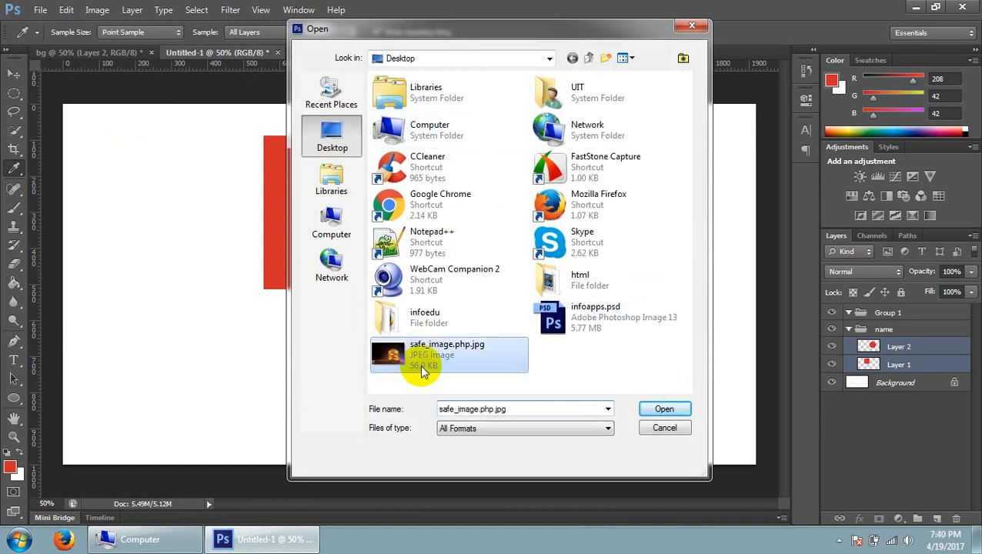
left_click(664, 412)
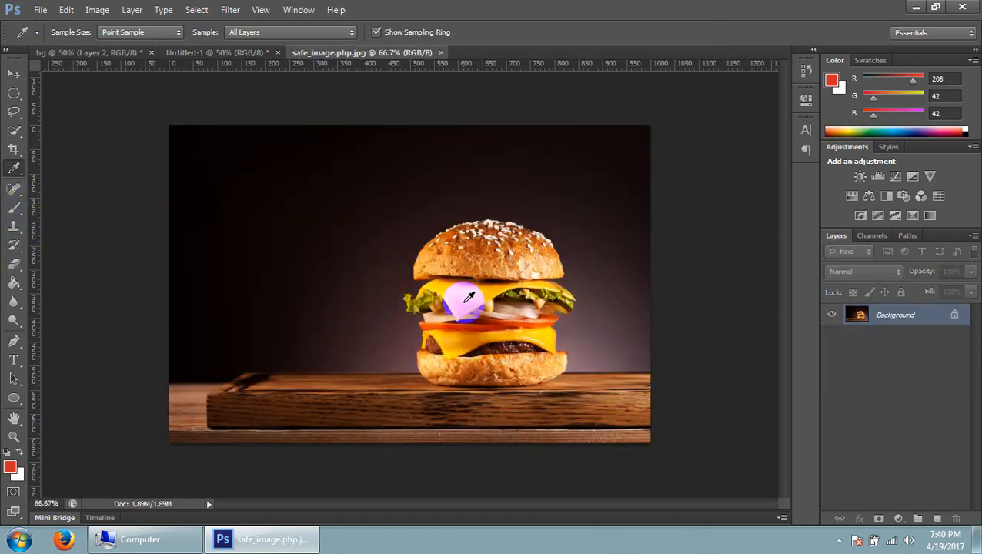
Sample foreground colours with the Eyedropper from the cheese, the lower bun and the dark backdrop of the burger picture
left_click_drag(471, 307, 499, 301)
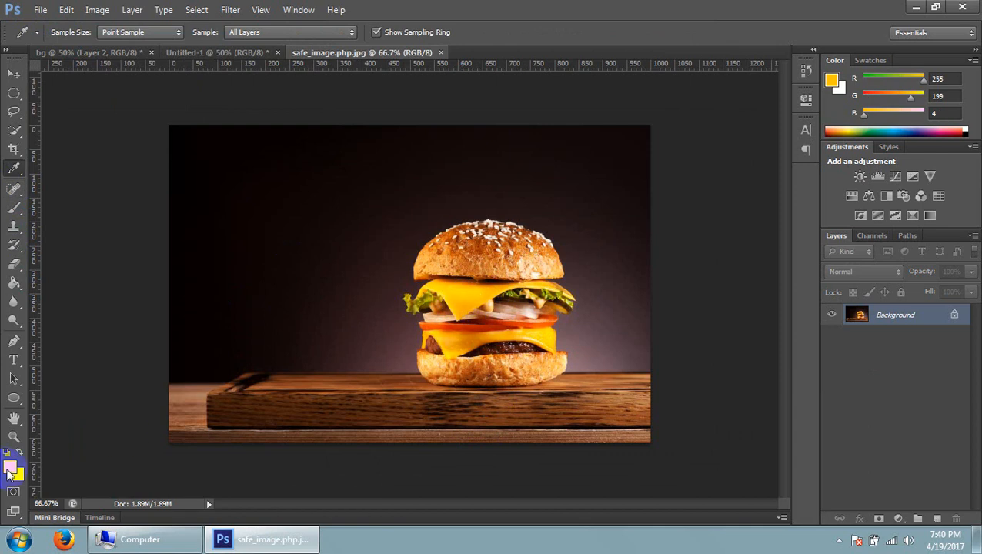
left_click(531, 375)
left_click(241, 223)
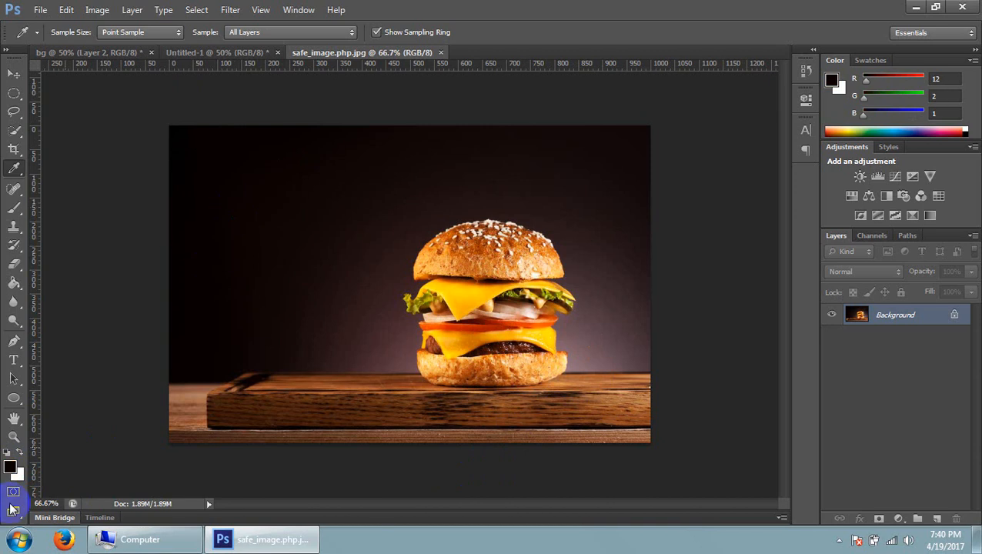
left_click(584, 214)
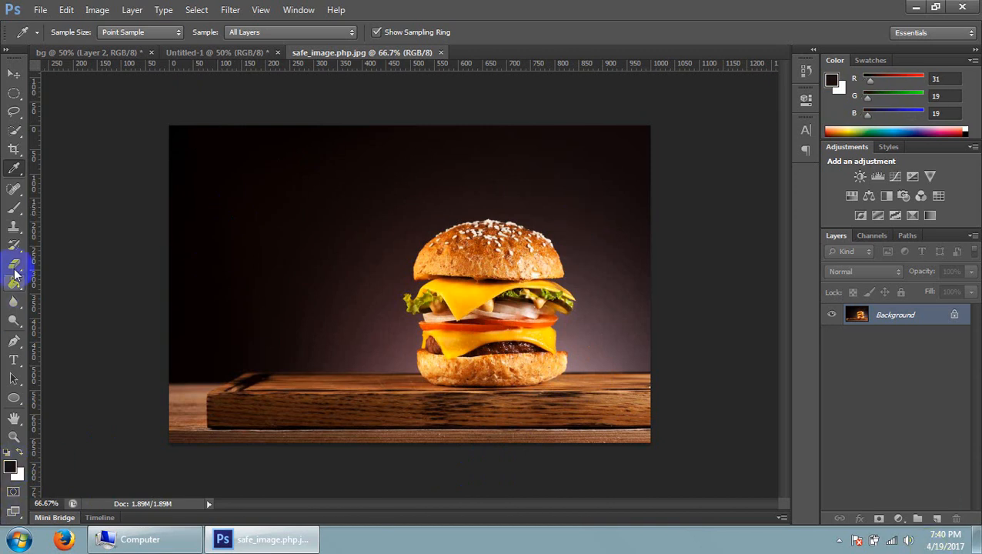
Choose the Eyedropper Tool again, sample a light tone low on the burger, and set the foreground to the upper cheese slice's yellow
left_click(20, 176)
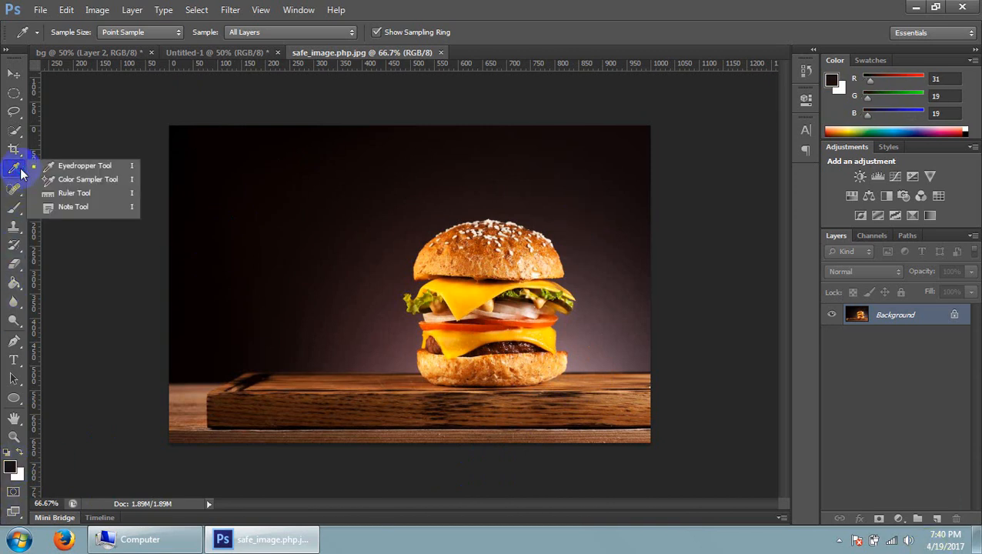
left_click(93, 165)
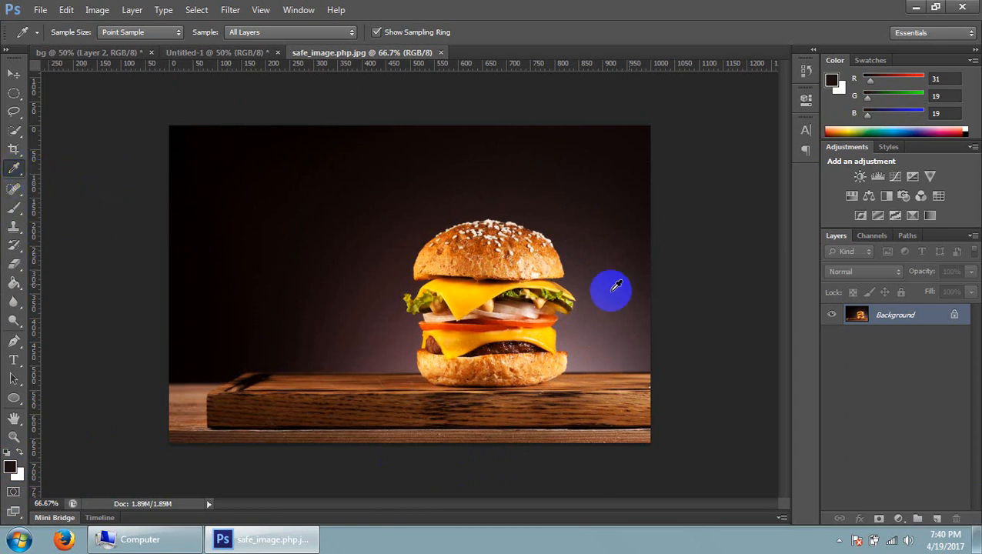
left_click(522, 342)
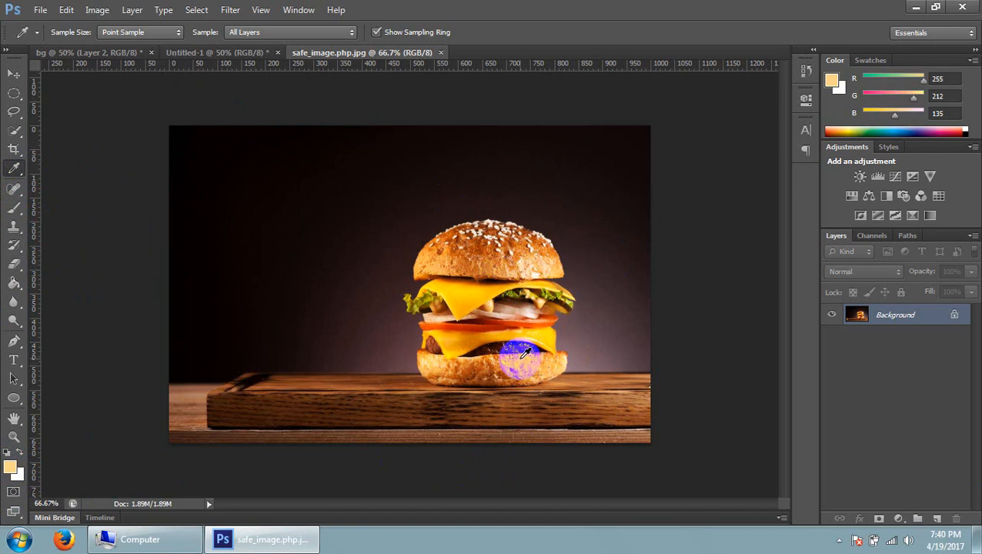
left_click(462, 300)
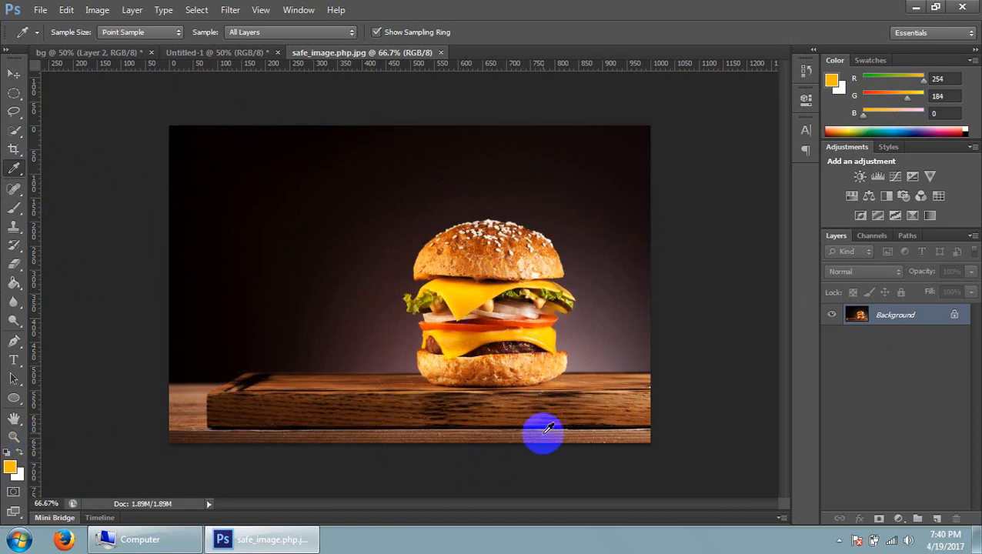
Examine the hex code of the sampled yellow foreground colour in the Color Picker and accept the colour
left_click(7, 469)
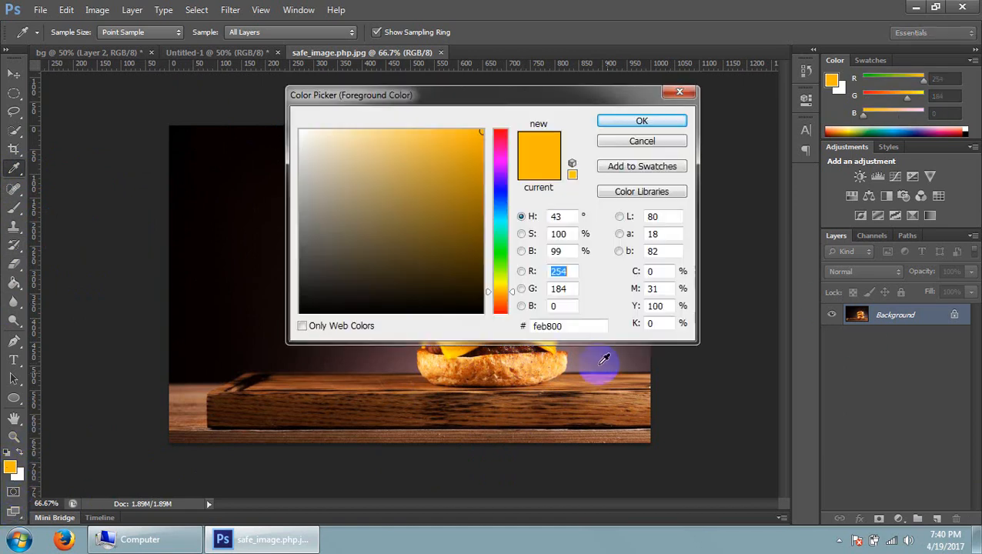
left_click(569, 327)
mouse_move(531, 326)
left_mouse_down()
mouse_move(568, 326)
mouse_move(530, 325)
left_mouse_up()
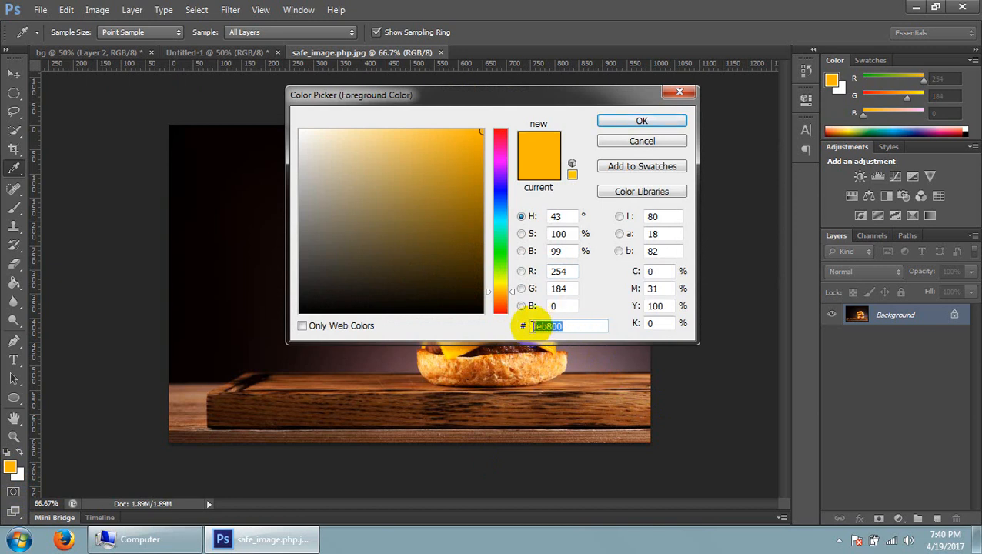
left_click(574, 327)
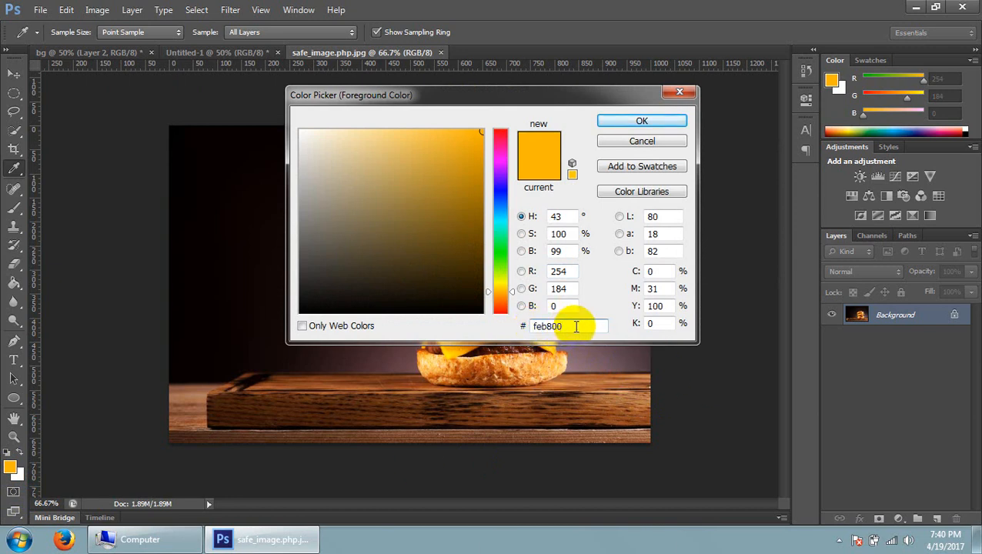
left_click_drag(576, 327, 520, 321)
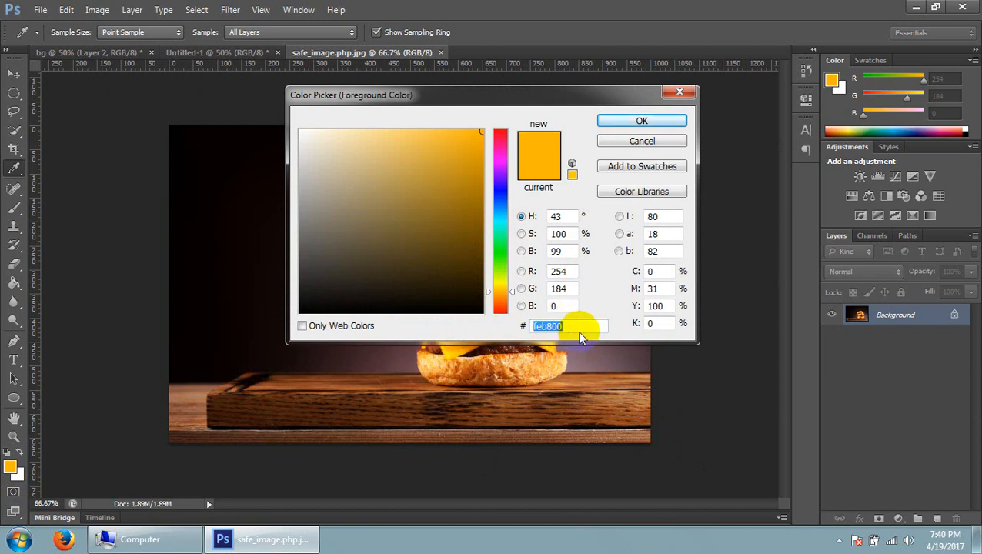
left_click(643, 122)
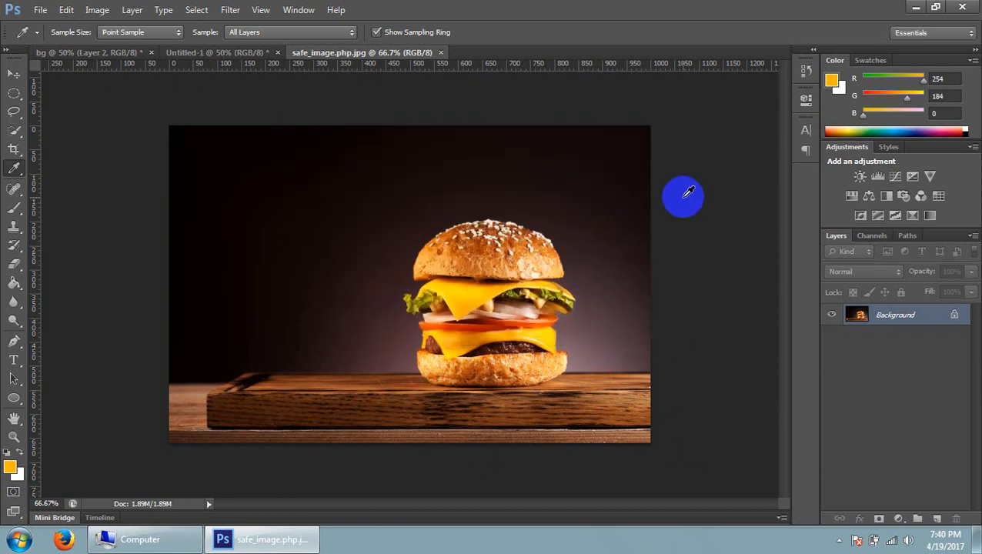
Try white with hex code fff as the foreground colour and dismiss the Color Picker without applying it
left_click(10, 467)
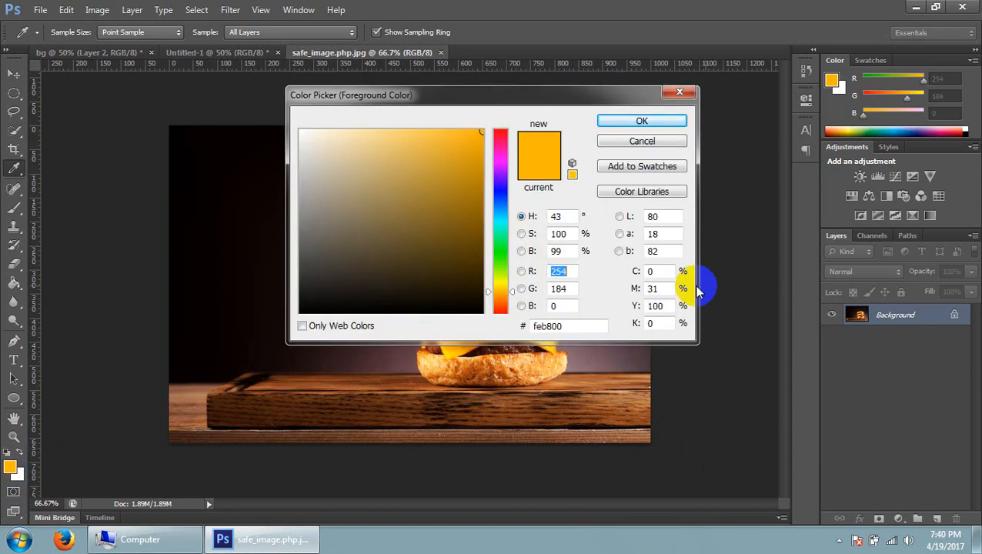
left_click_drag(566, 327, 530, 328)
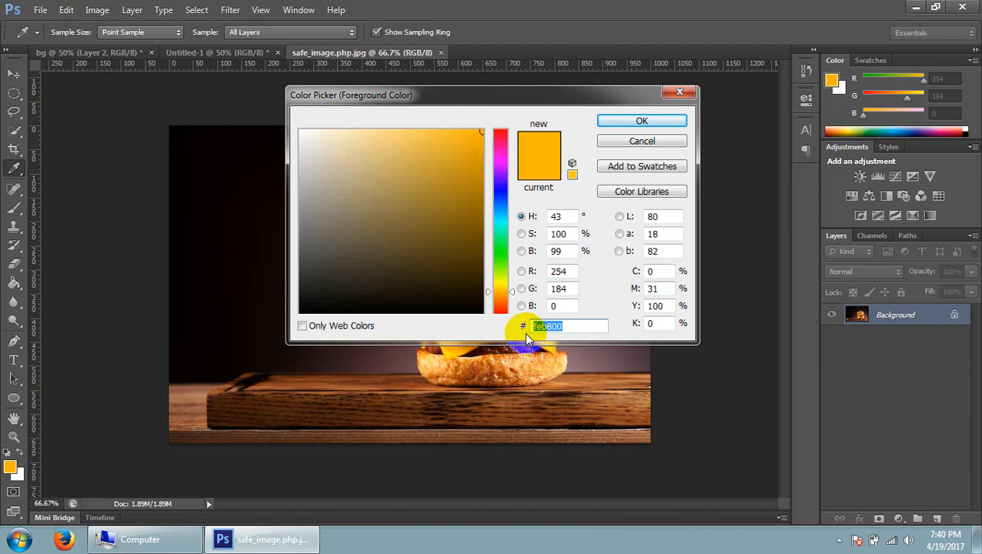
type("fff")
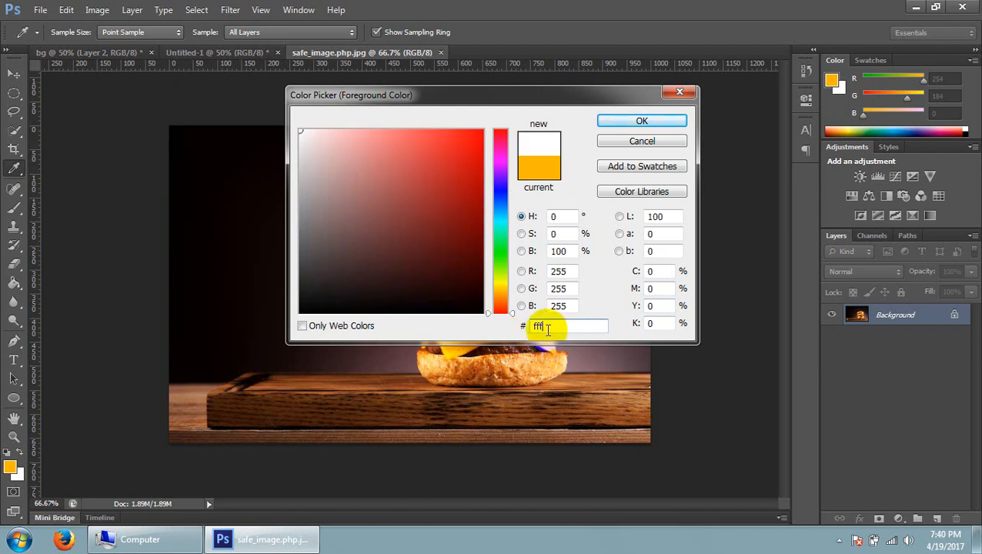
left_click_drag(548, 327, 528, 328)
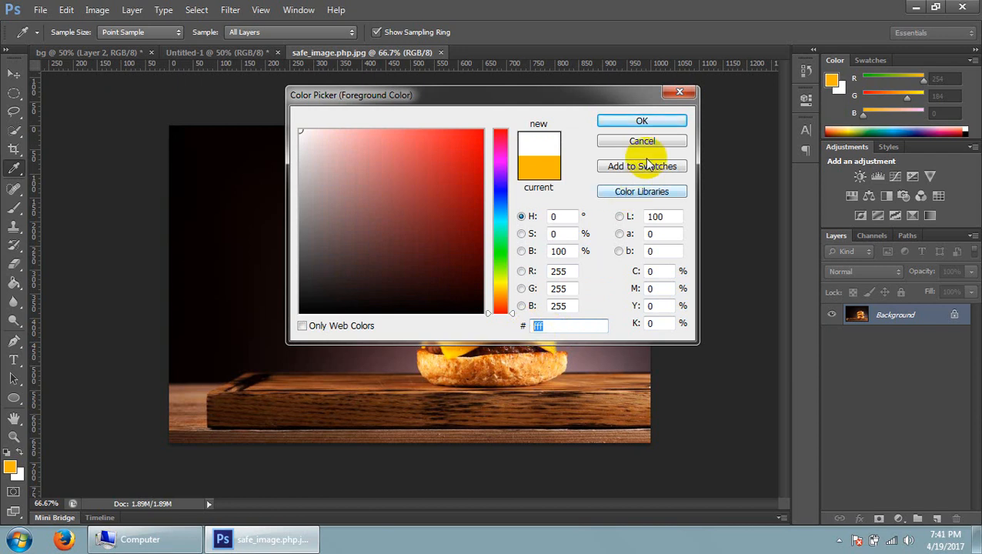
left_click(681, 93)
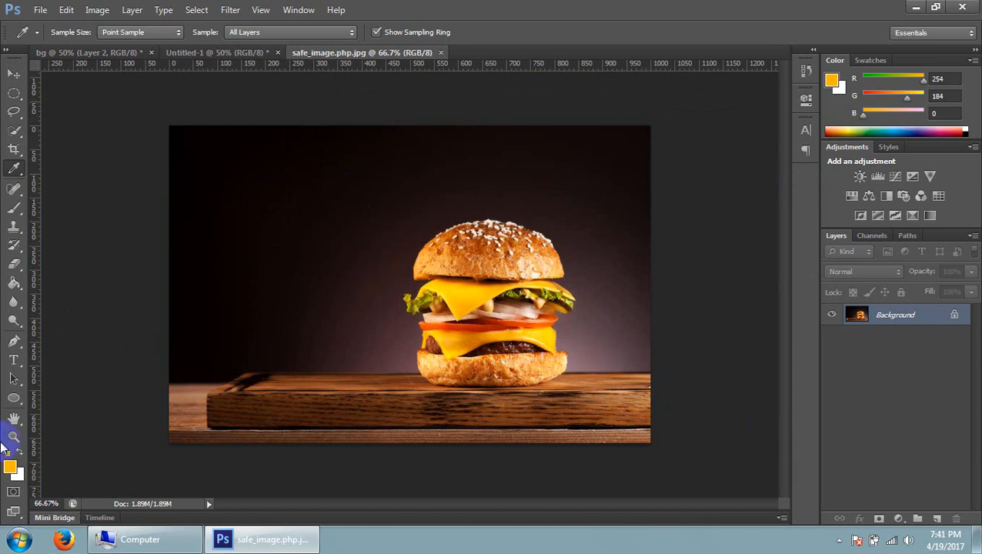
Review the Eyedropper tool variants, and activate the Paint Bucket Tool while viewing its Gradient Tool alternative
left_click_drag(19, 169, 80, 170)
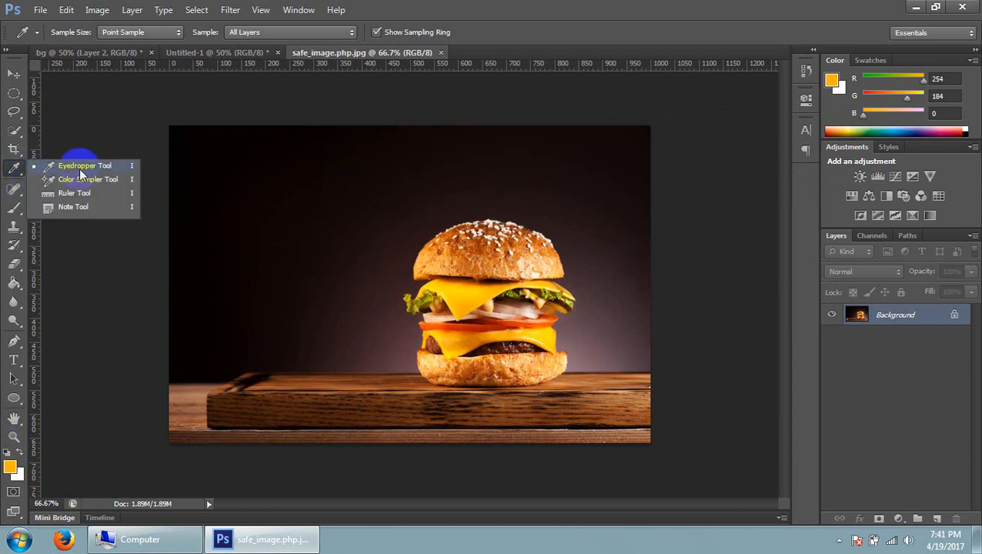
left_click(11, 172)
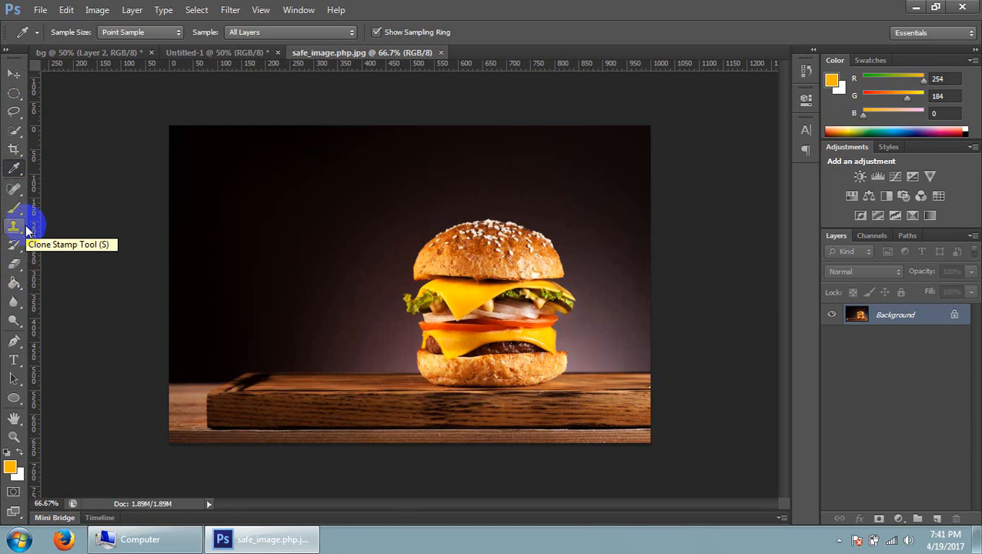
mouse_move(22, 291)
left_mouse_down()
mouse_move(66, 282)
mouse_move(80, 298)
left_mouse_up()
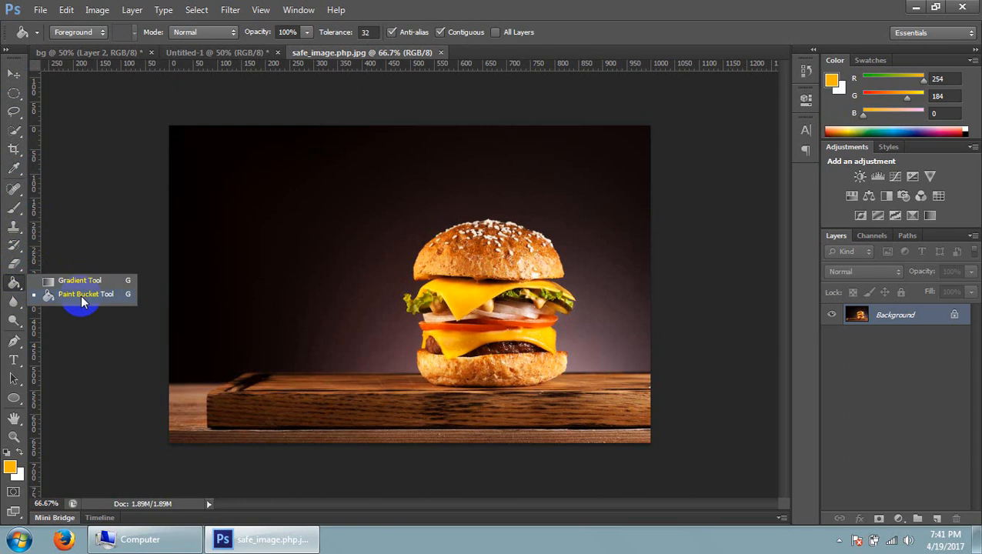
left_click(11, 285)
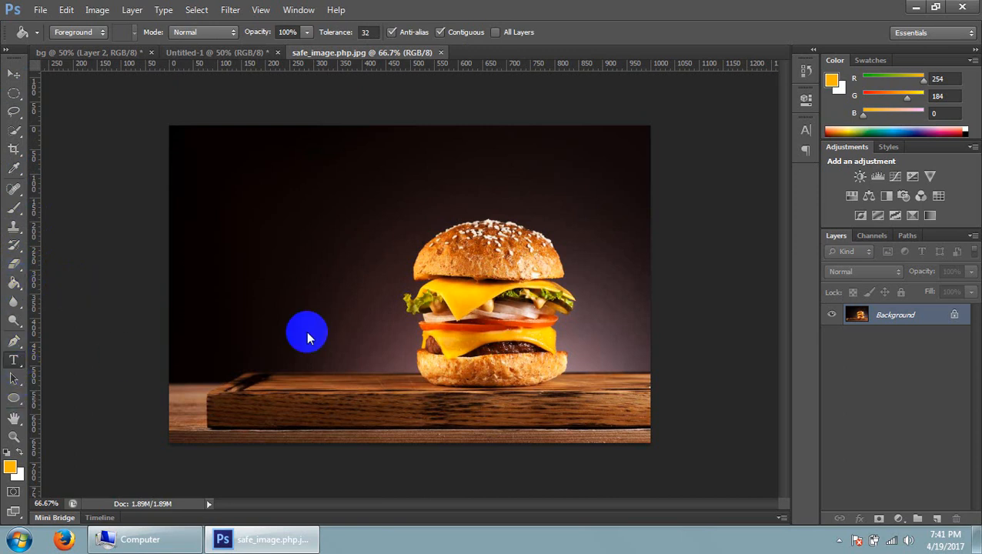
Activate the Horizontal Type Tool and look over the vertical and mask type variants
left_click(13, 360)
right_click(13, 360)
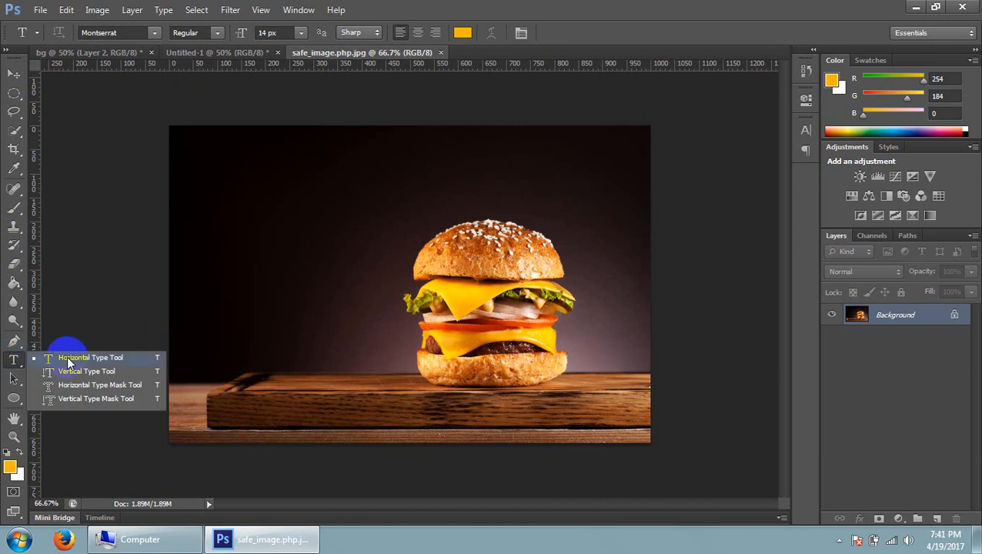
left_click(14, 364)
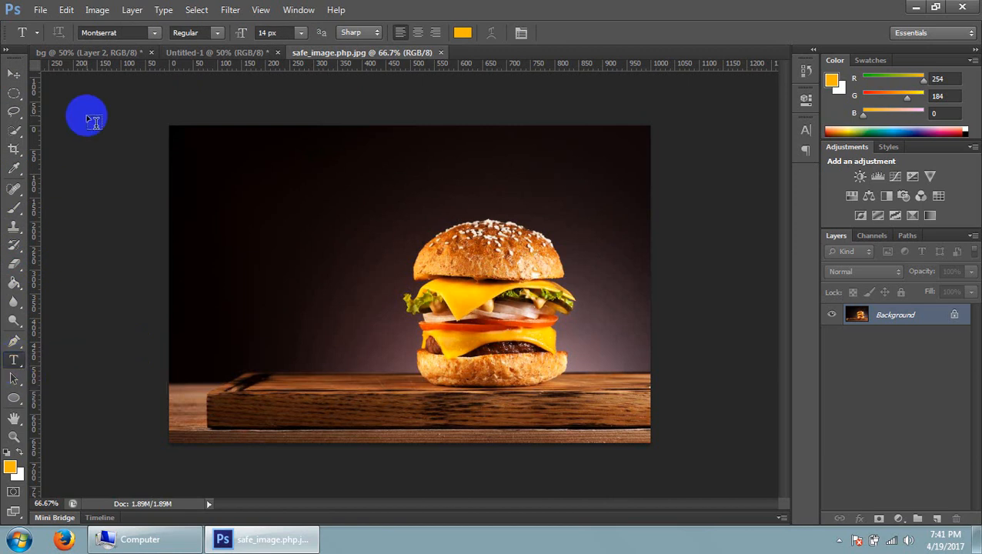
Review the Type tool's font family, font style and font size settings
left_click(97, 33)
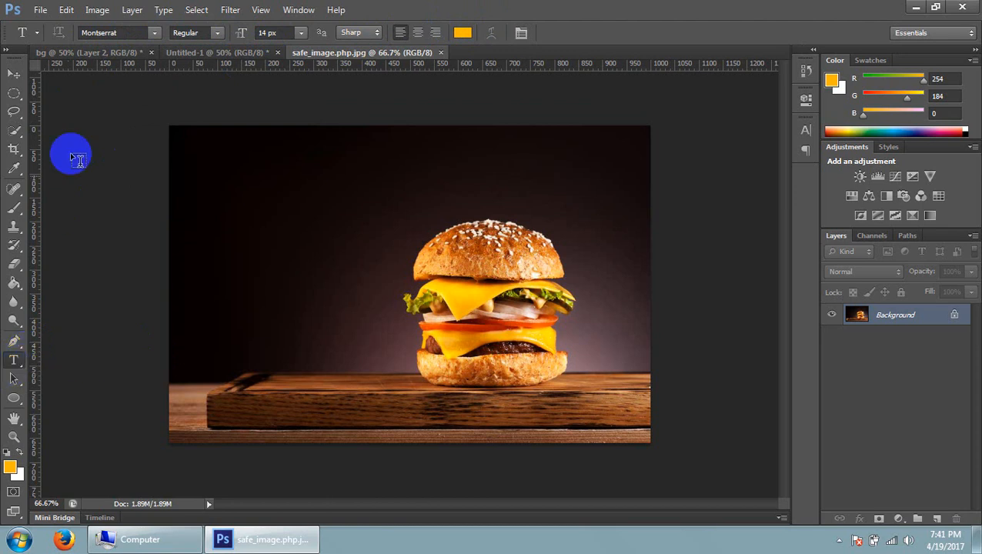
left_click(98, 32)
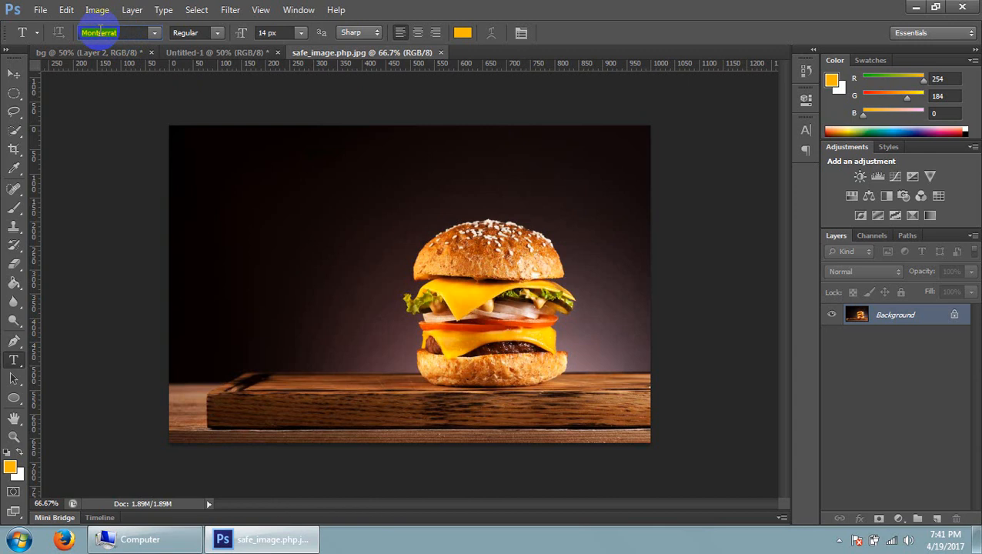
left_click(193, 32)
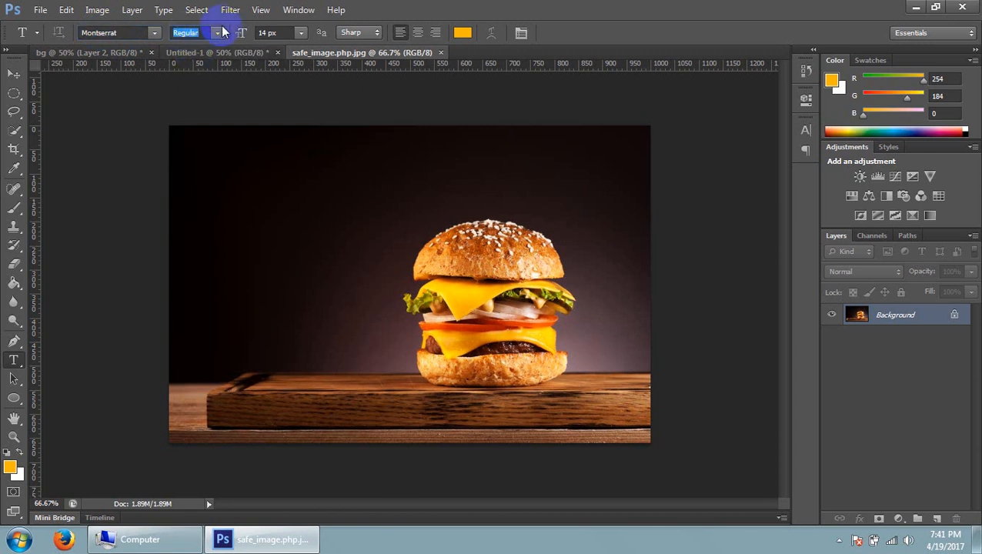
left_click(218, 32)
left_click(174, 33)
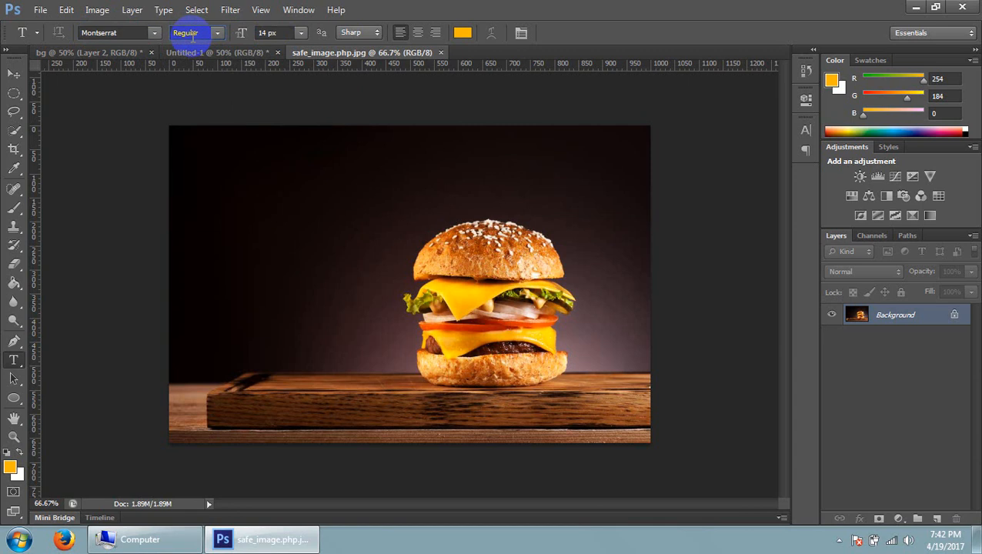
left_click(107, 33)
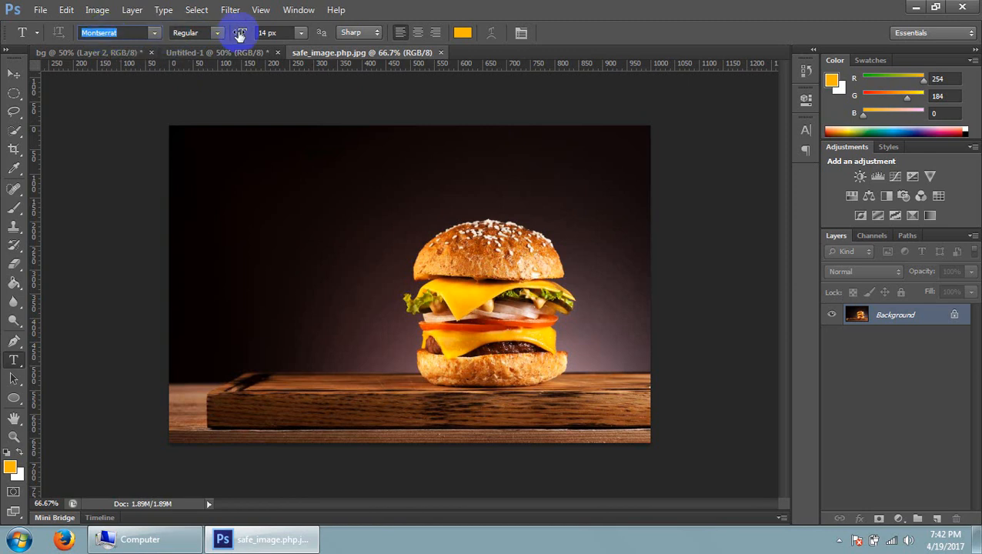
left_click(271, 33)
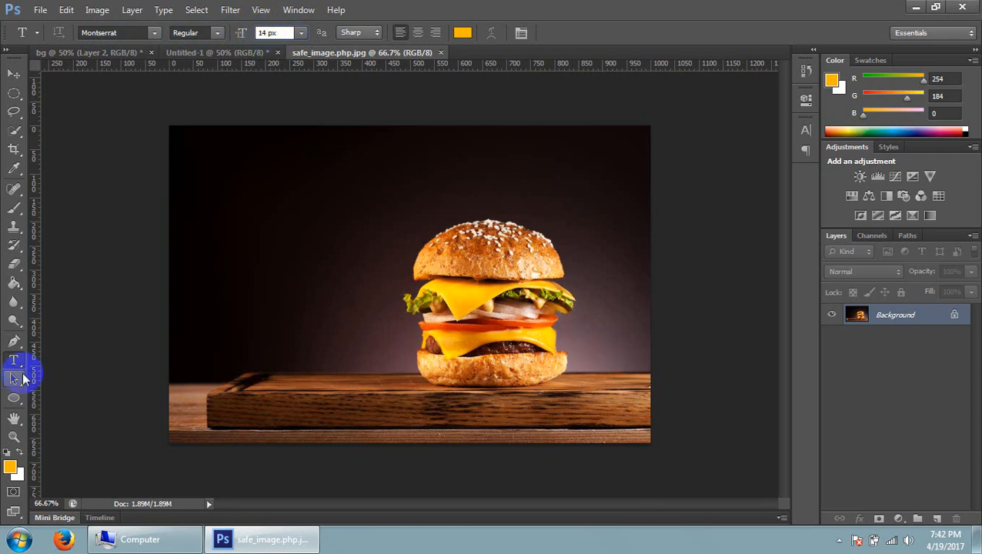
Delete the empty trial text layer placed on the dark backdrop, and start a new horizontal text layer above and left of the burger
left_click(269, 206)
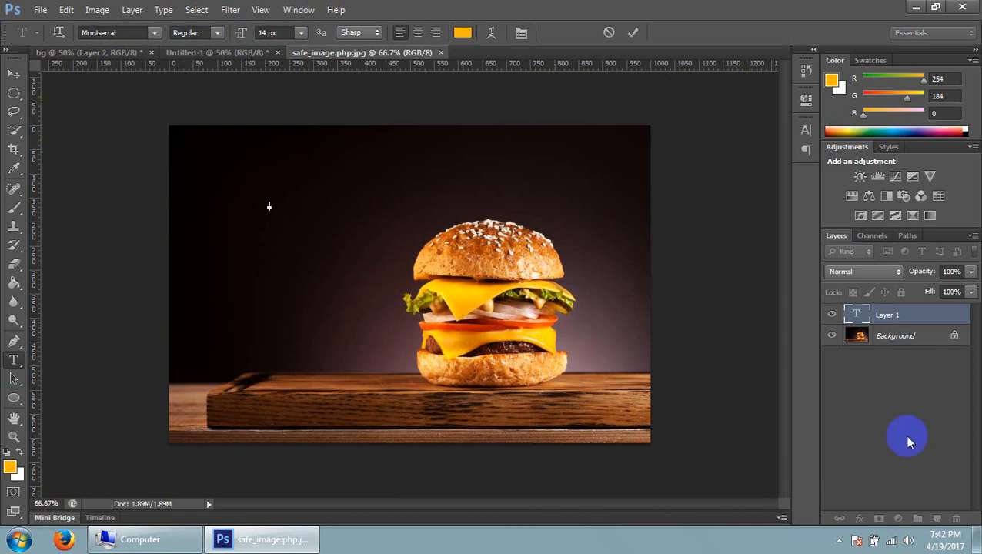
left_click_drag(924, 330, 955, 518)
left_click(11, 360)
left_click(302, 216)
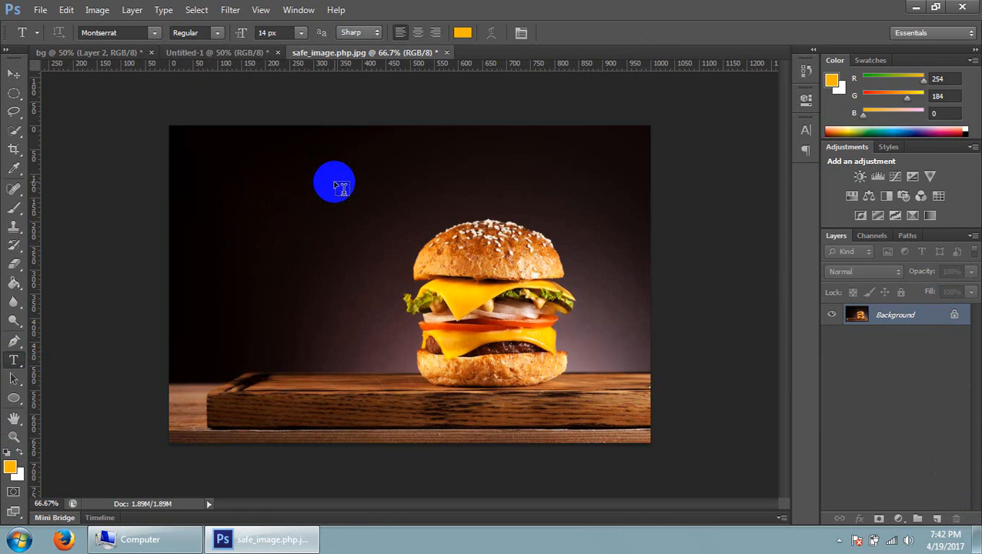
left_click(335, 185)
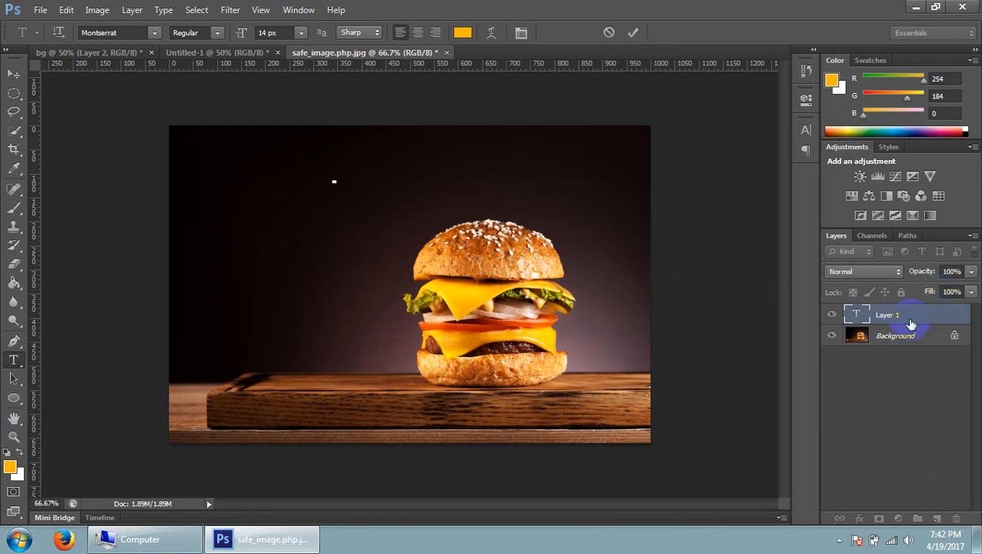
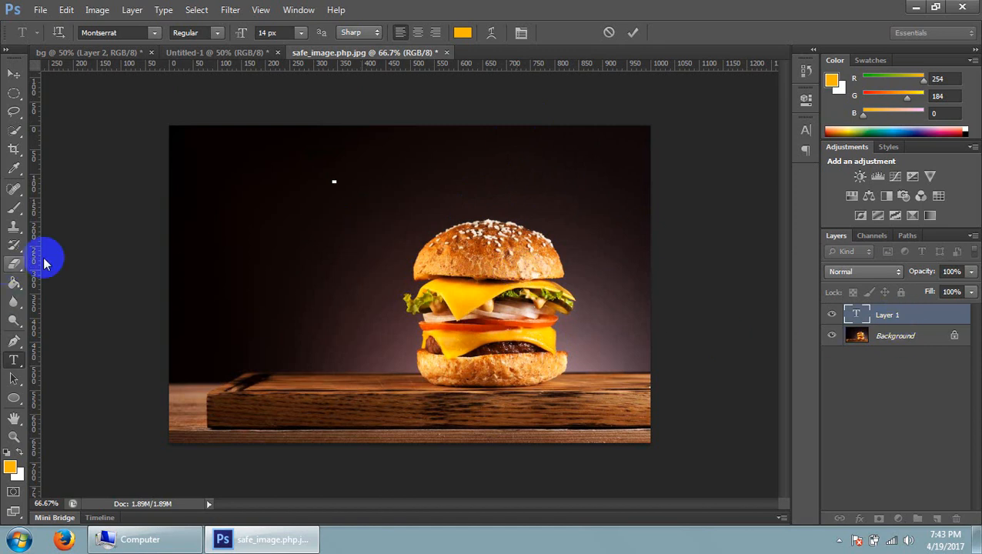
Enter a person's full name in the new text layer above and left of the burger
type("Marr")
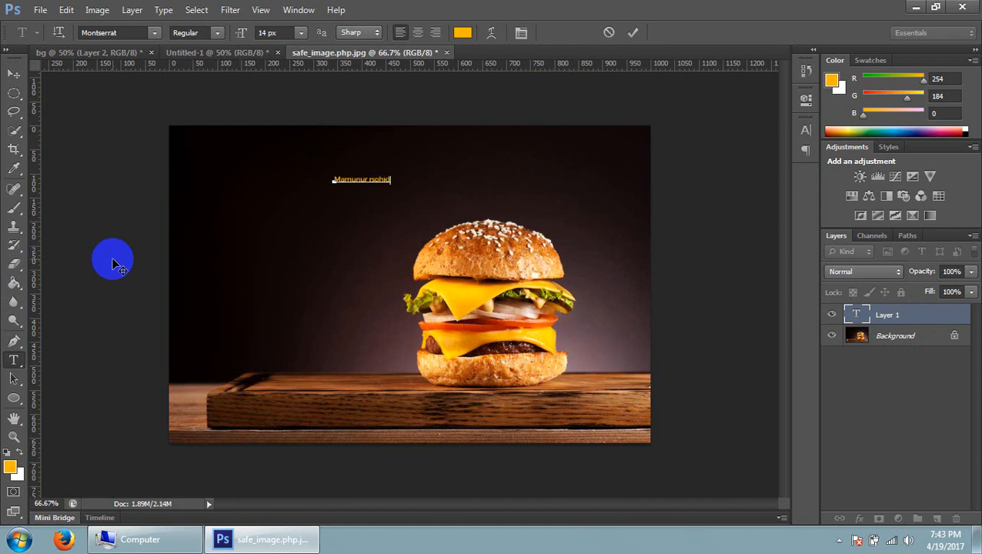
Zoom the image in and out between 50% and 200%, ending on a close view of the entered name
triple_click(355, 180)
key("ctrl+plus")
key("ctrl+plus")
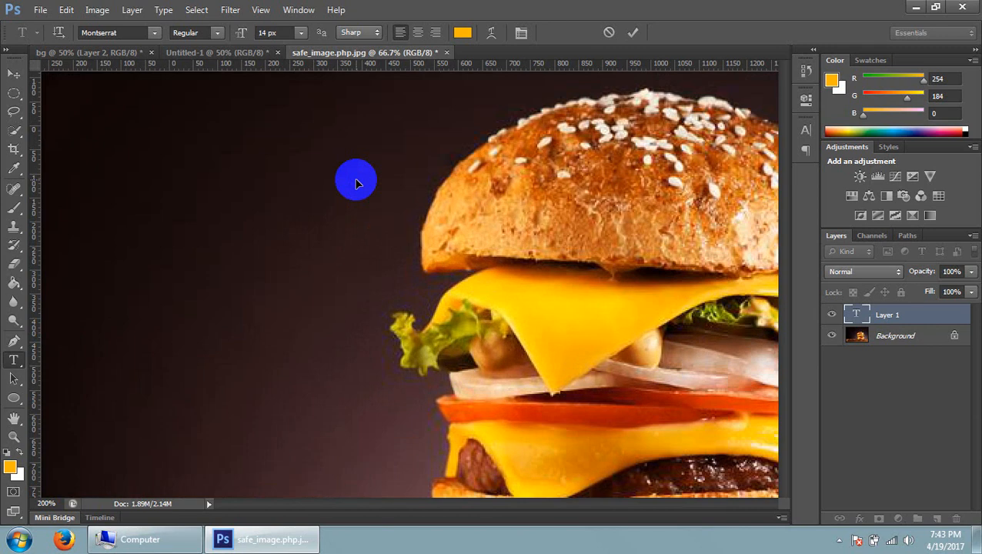
key("ctrl+minus")
key("ctrl+minus")
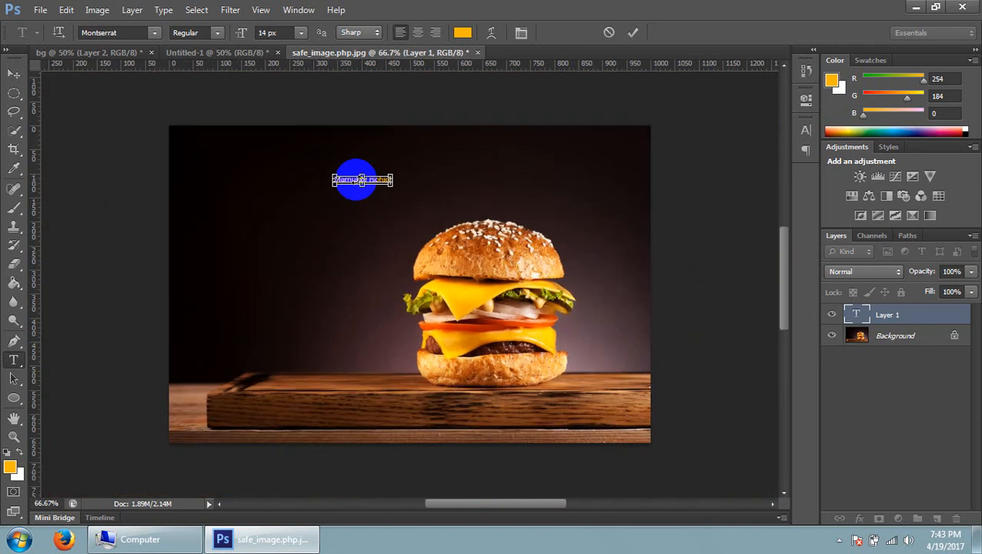
key("ctrl+minus")
key("ctrl+plus")
key("ctrl+plus")
key("ctrl+plus")
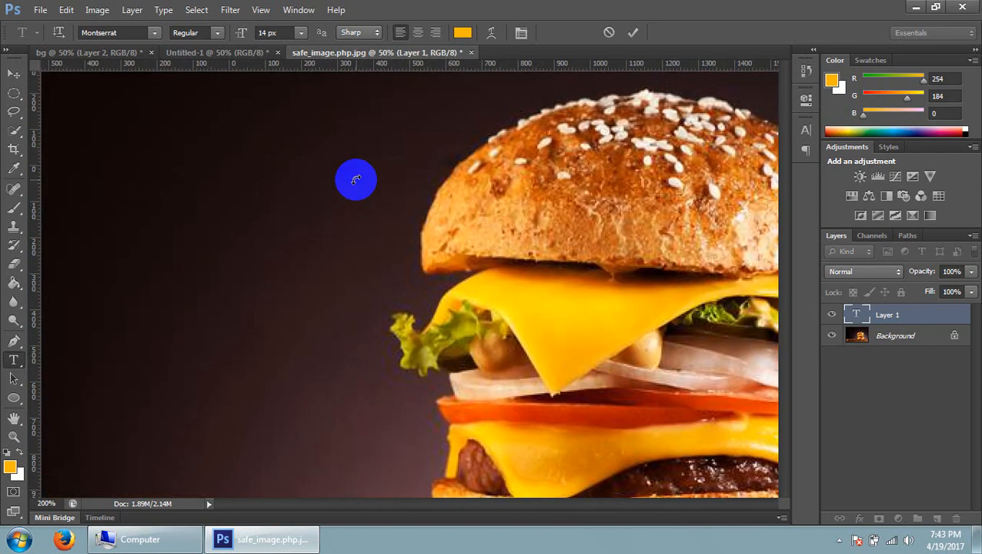
key("ctrl+minus")
key("ctrl+minus")
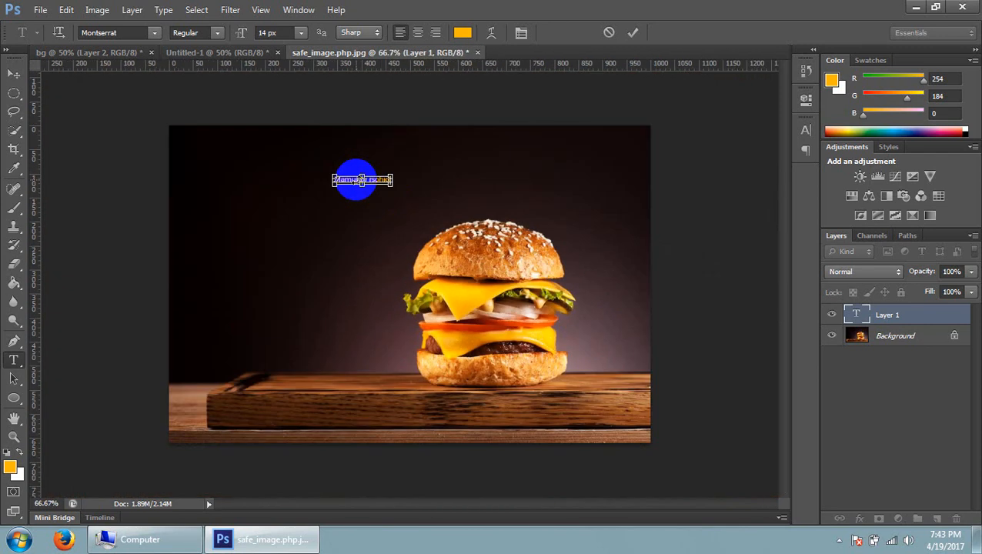
key("ctrl+plus")
key("ctrl+plus")
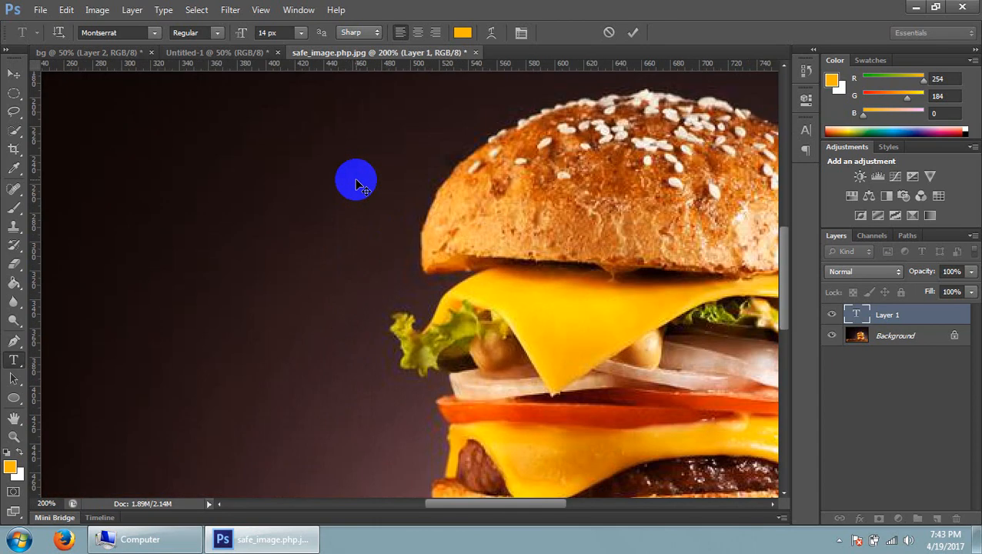
key("ctrl+minus")
key("ctrl+minus")
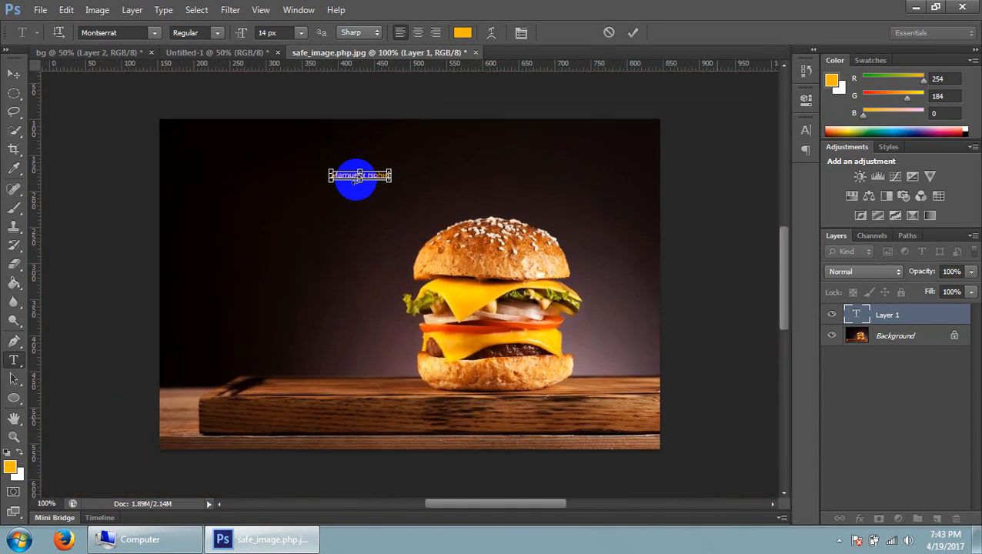
key("ctrl+minus")
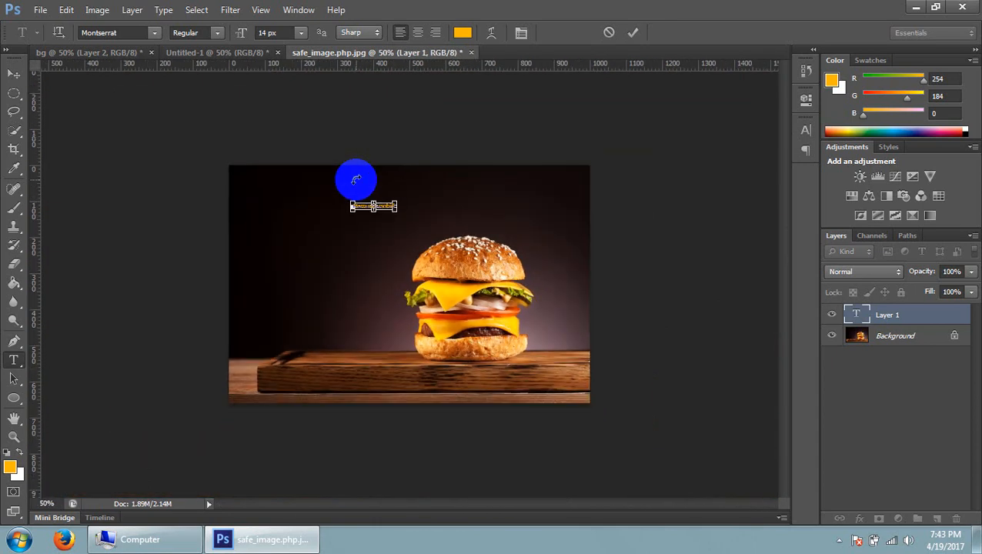
key("ctrl+plus")
key("ctrl+plus")
key("ctrl+plus")
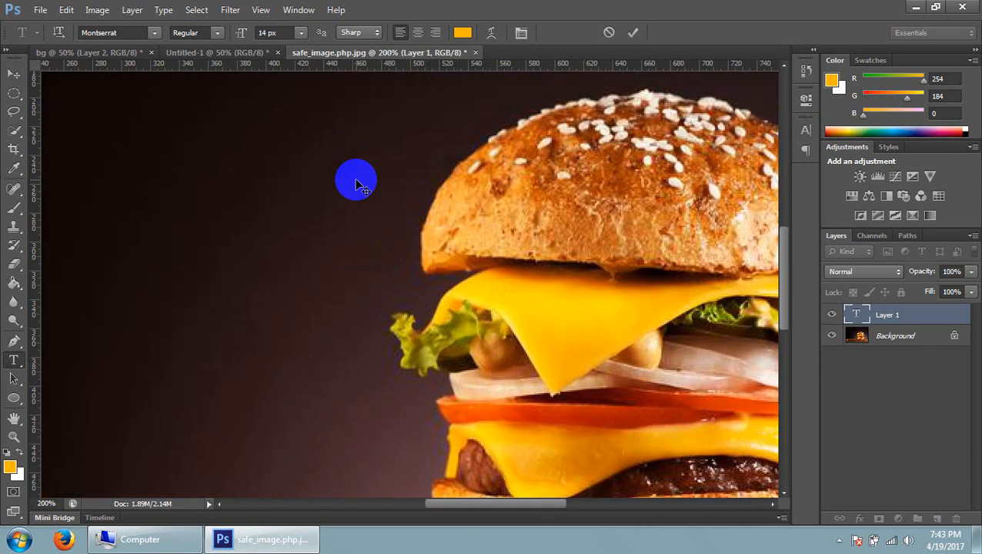
scroll(357, 184, "up", 5)
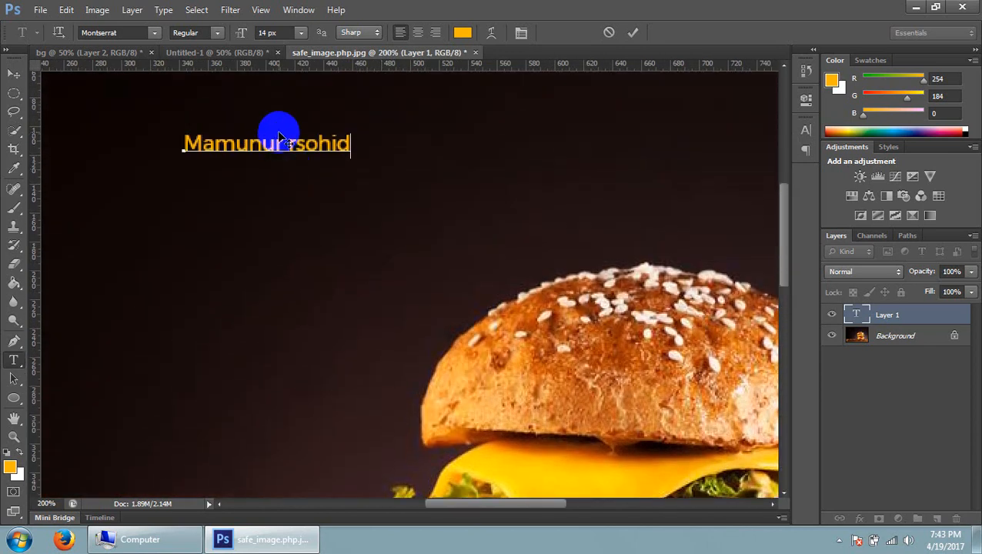
Try to set the text colour to white (ffffff) without the name being selected
double_click(278, 144)
double_click(327, 143)
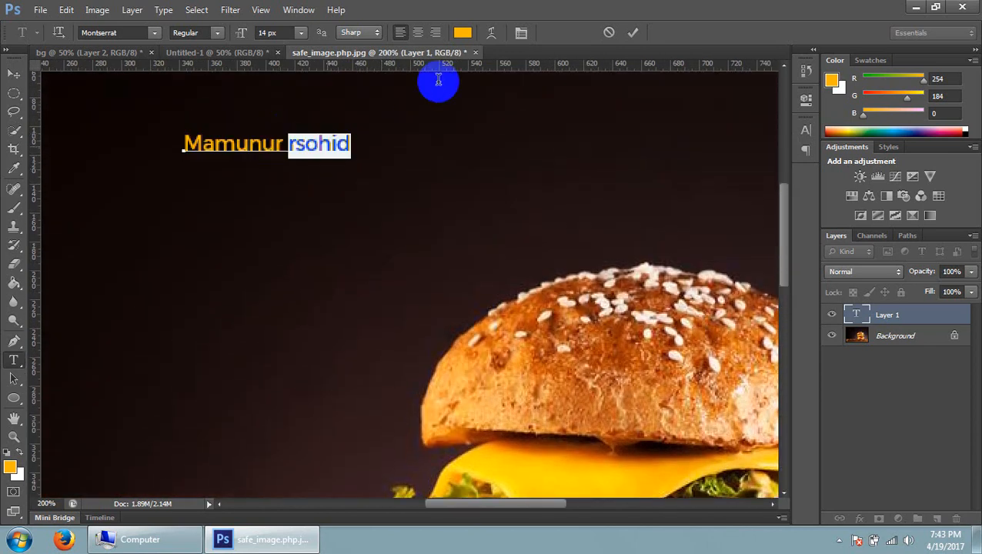
left_click(254, 143)
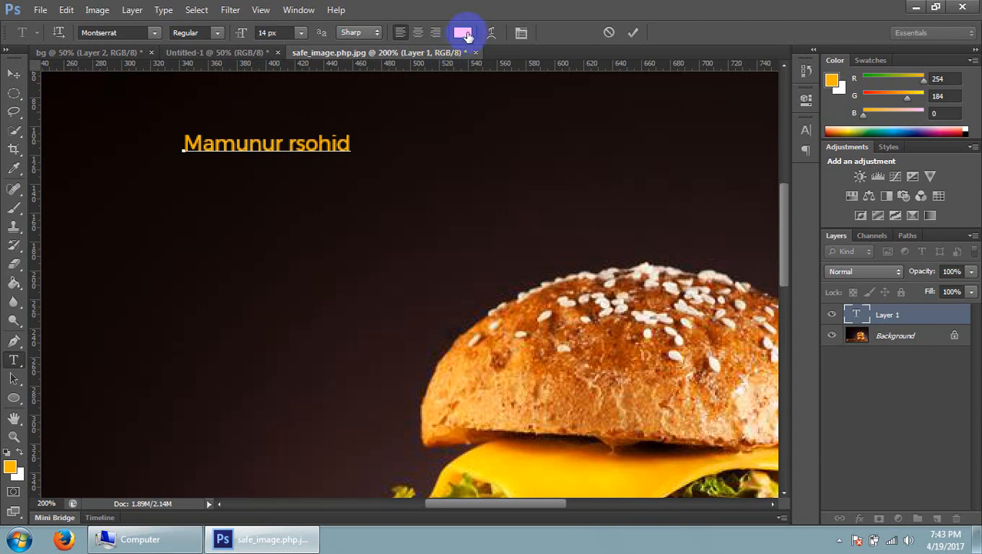
left_click(467, 34)
left_click_drag(561, 327, 516, 329)
type("fff")
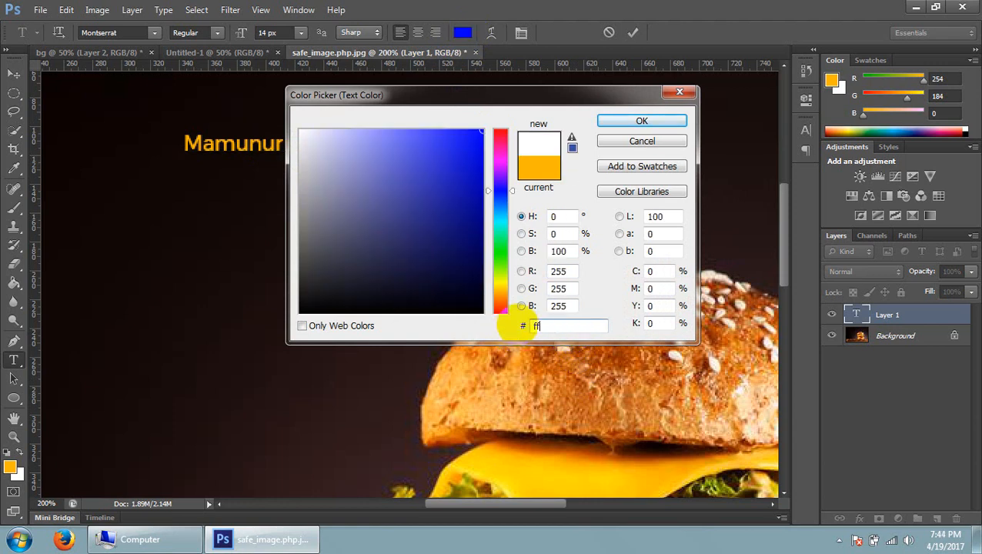
left_click_drag(306, 129, 296, 116)
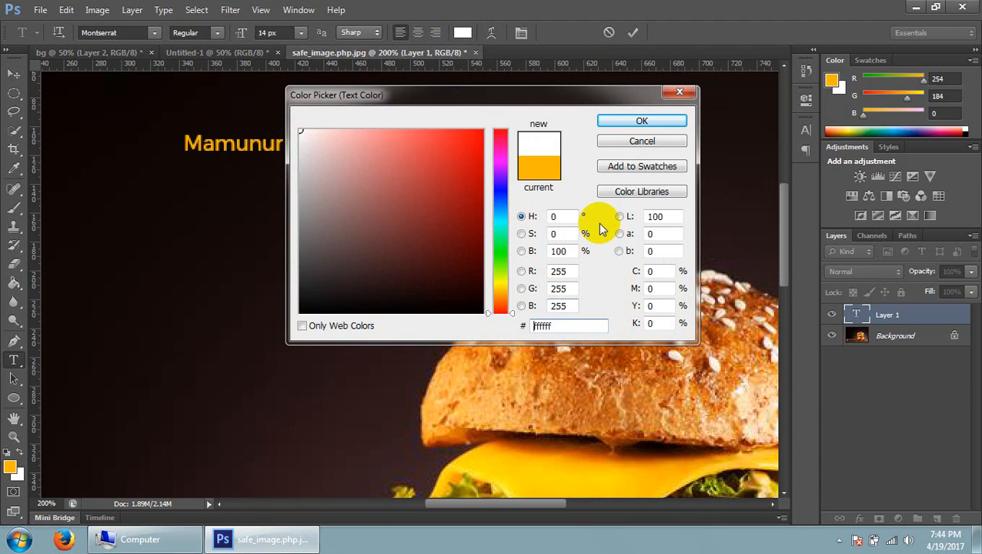
left_click(628, 125)
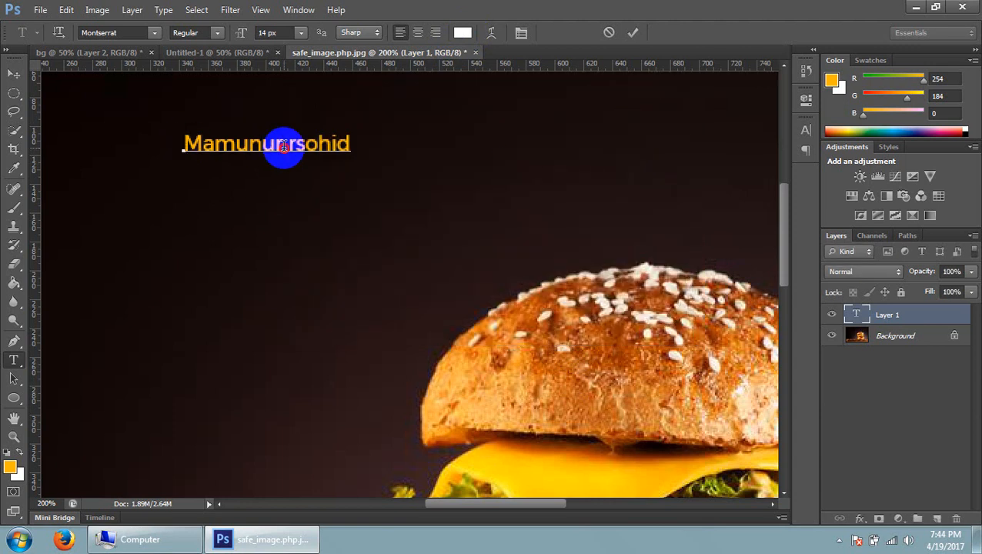
Select the whole name in the text layer and set its text colour to white with hex fff
triple_click(284, 146)
triple_click(284, 147)
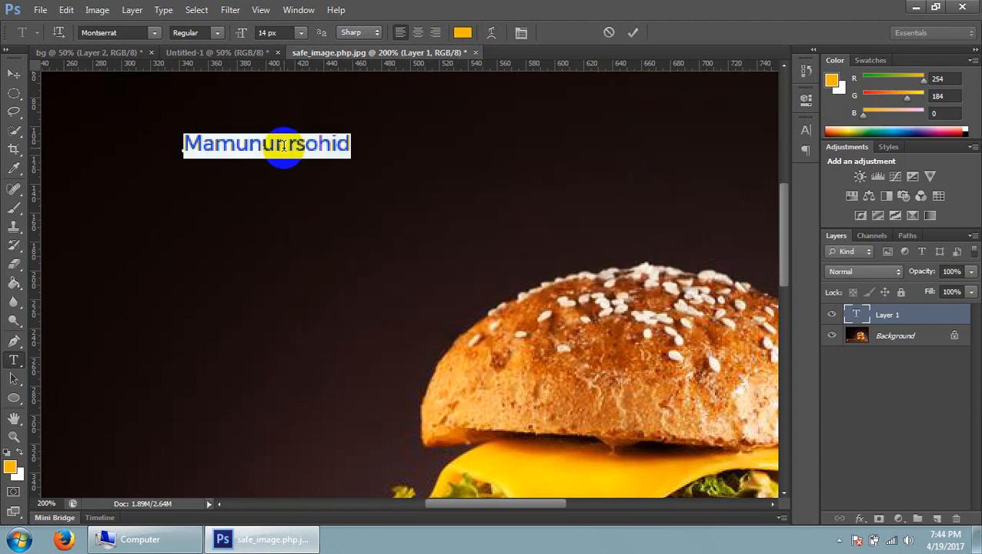
left_click(463, 33)
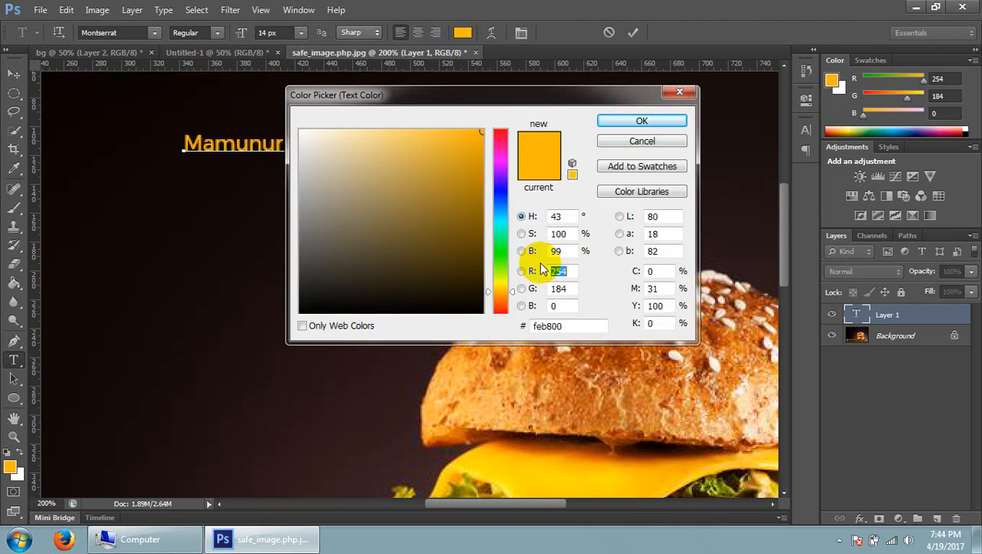
double_click(533, 326)
type("fff")
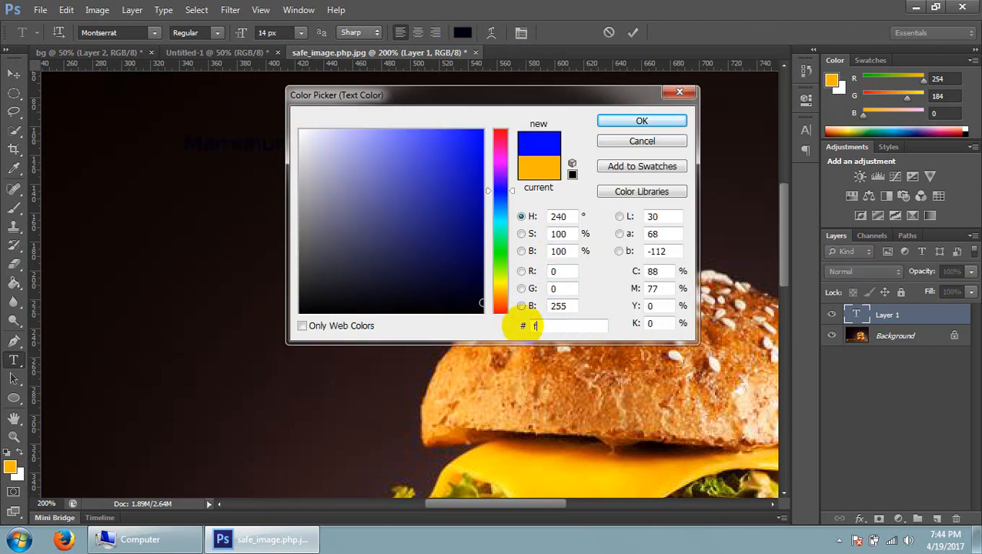
left_click(605, 121)
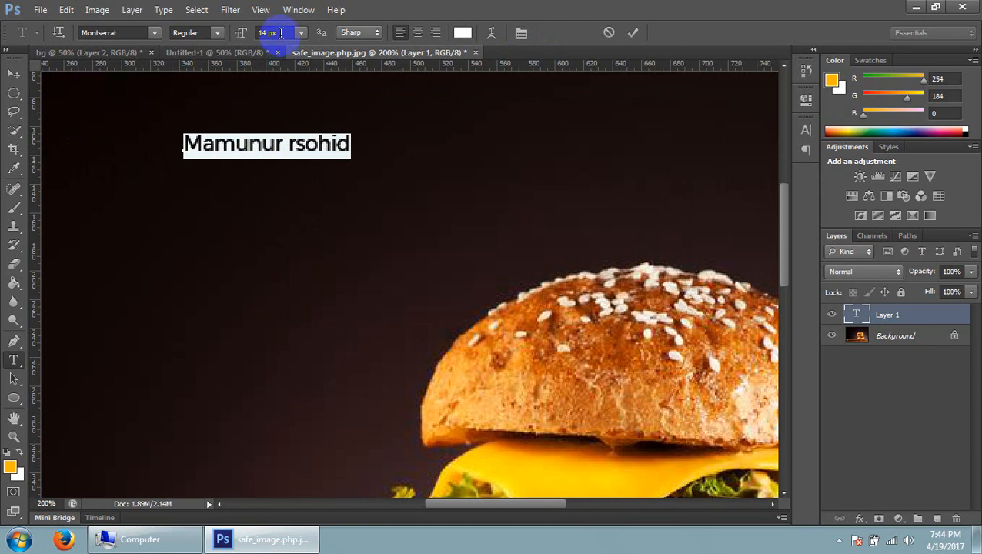
Set the selected name's font size to 33 px and its font style to Bold
key("Up")
key("Up")
key("Up")
key("Up")
key("Up")
key("Up")
key("Up")
key("Up")
key("Up")
key("Up")
key("Up")
key("Up")
key("Up")
key("Up")
key("Up")
key("Up")
key("Up")
key("Up")
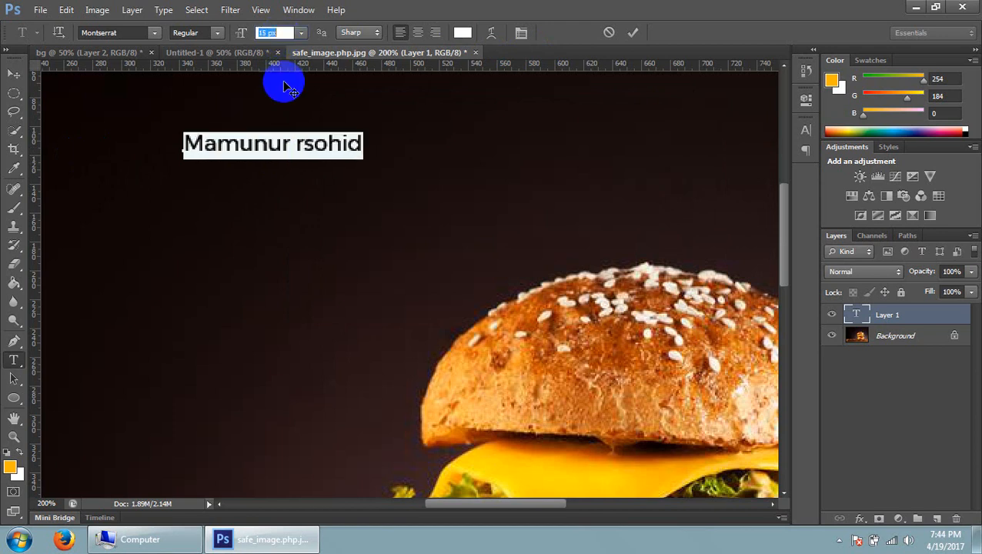
key("Up")
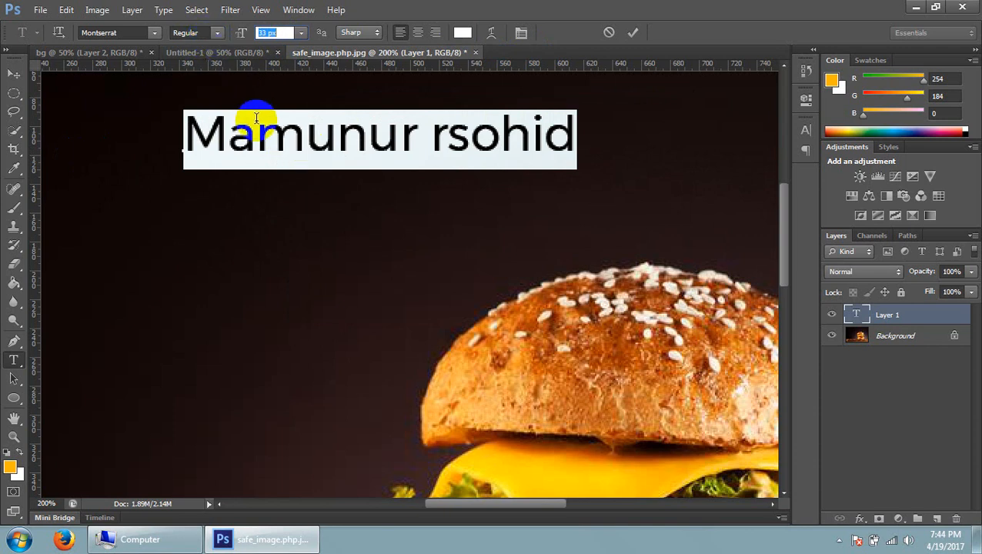
left_click(219, 34)
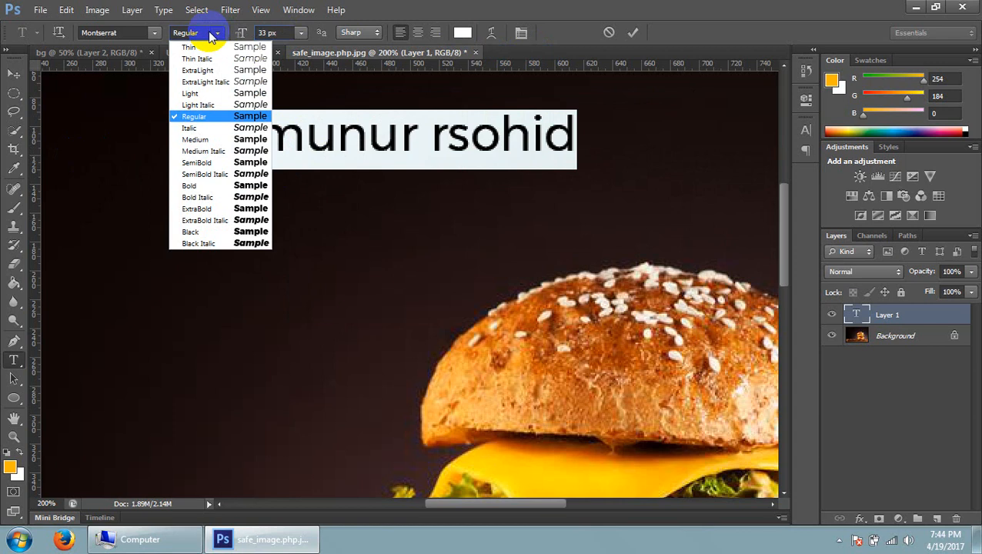
left_click(216, 187)
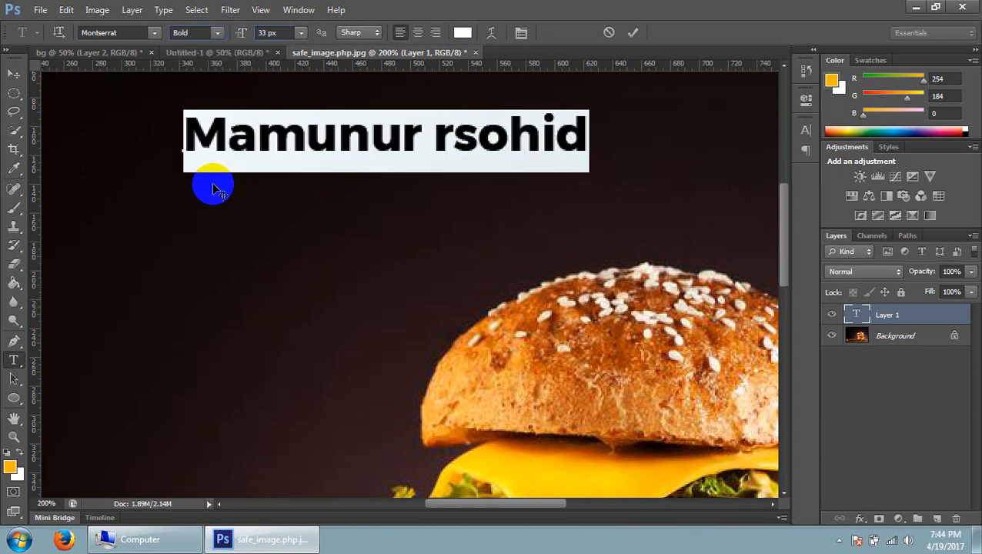
Try the 3D Sonar Bangla font on the selected name, start Firefox in the background, and undo the font change
left_click(116, 32)
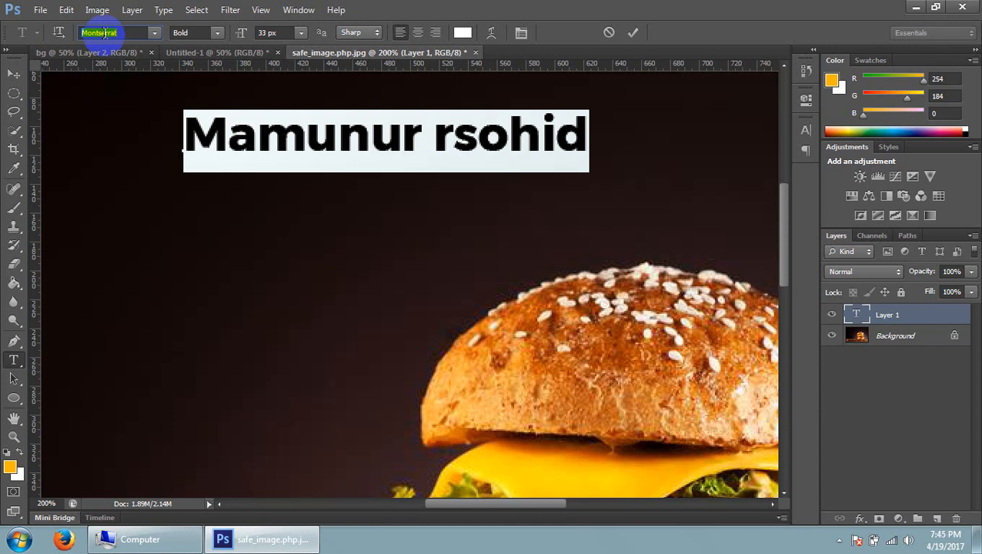
type("O")
key("BackSpace")
type("P")
key("BackSpace")
type("O")
key("BackSpace")
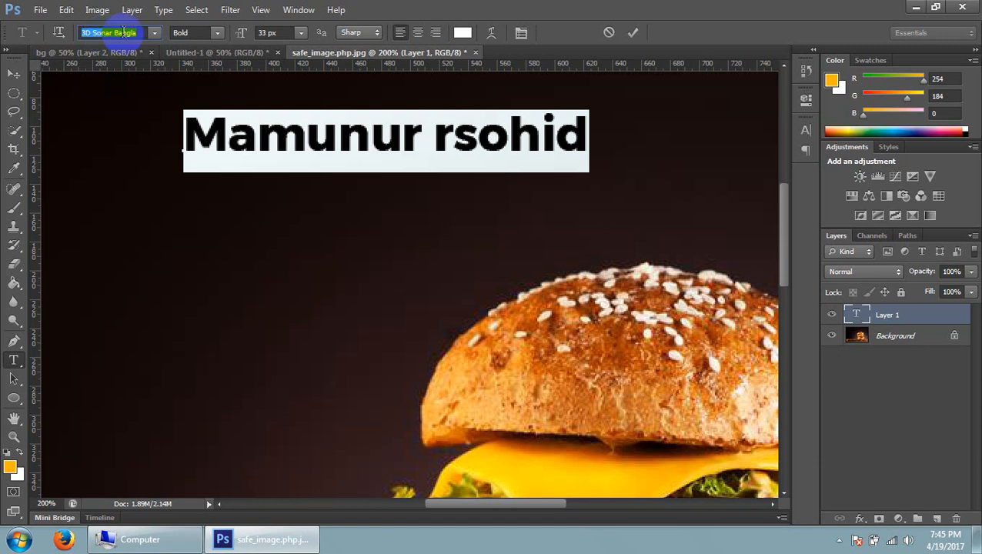
left_click(66, 540)
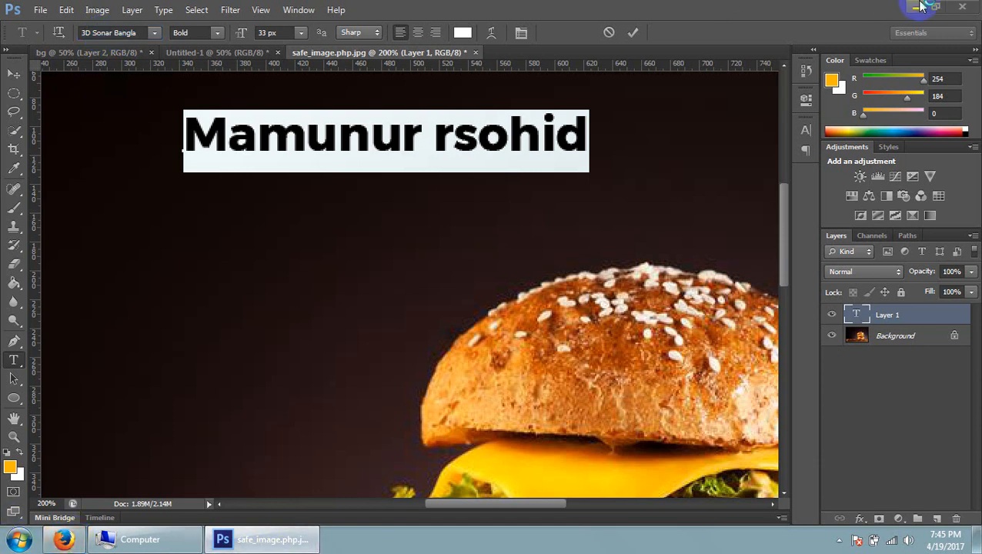
left_click(101, 33)
key("Return")
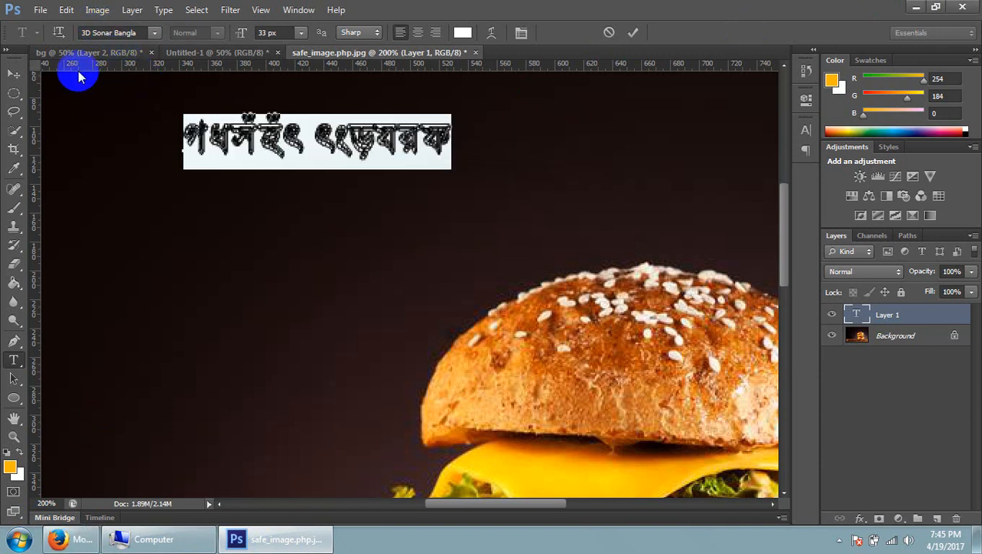
key("ctrl+z")
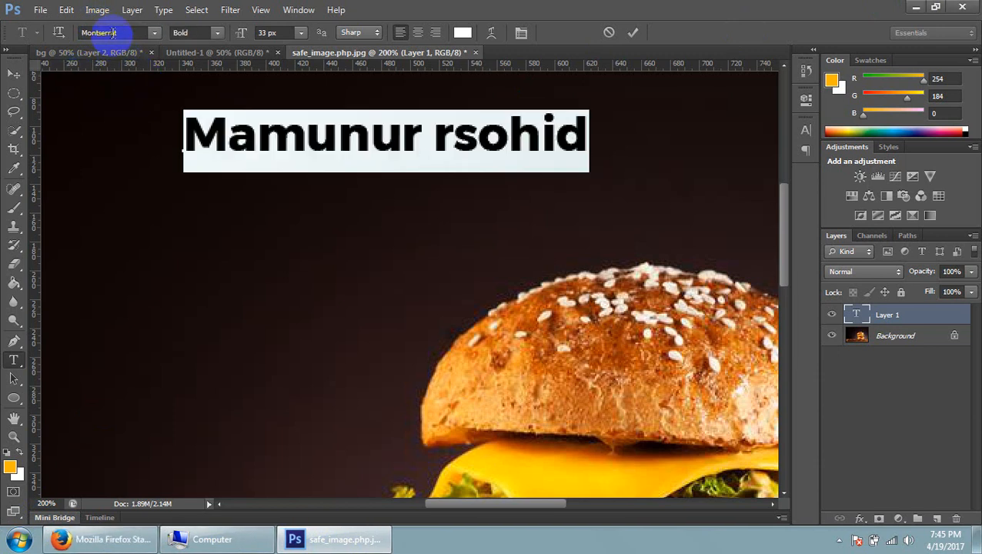
Look up a font family whose name begins with Play for the selected name
left_click(115, 33)
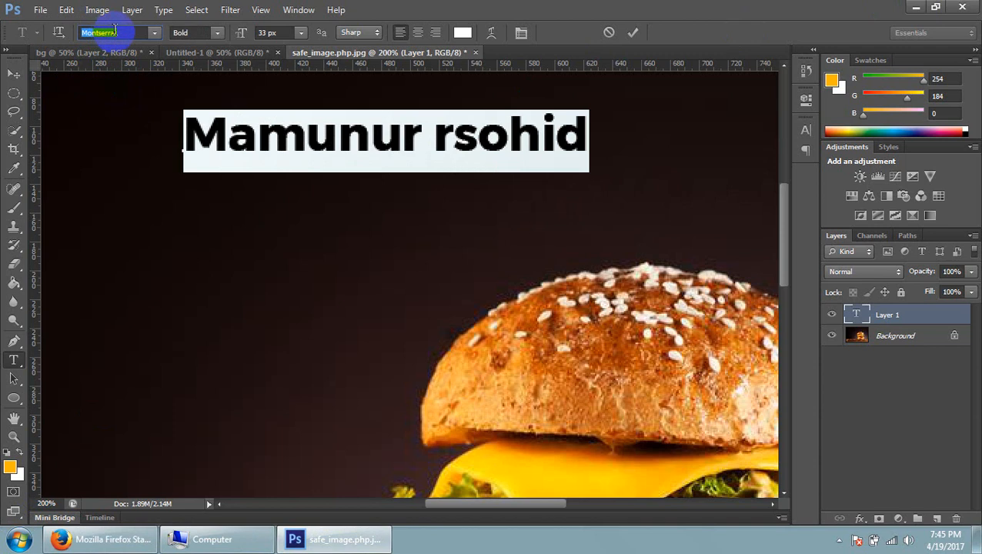
type("Playbill")
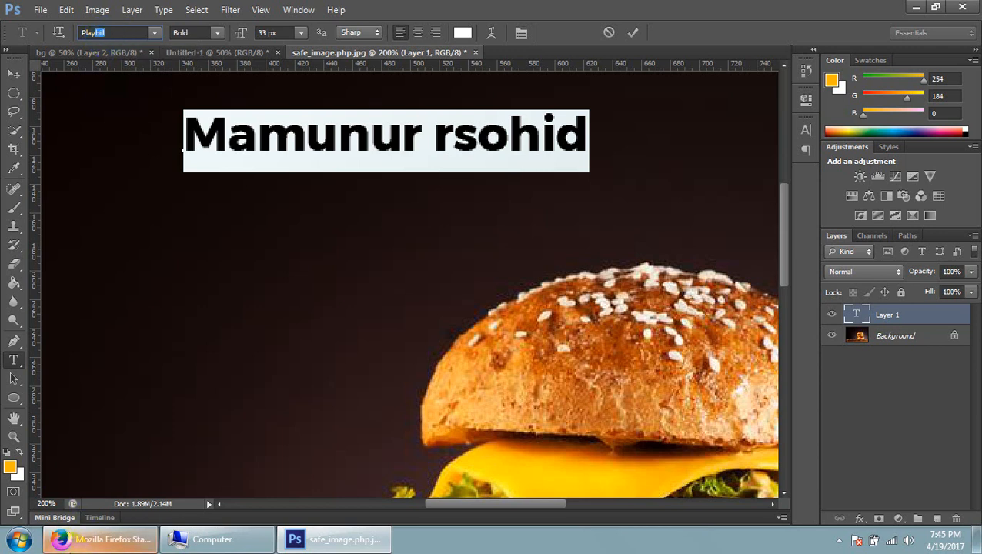
Switch to Firefox, search the web for google fonts, and open the Google Fonts site
left_click(77, 539)
left_click(196, 41)
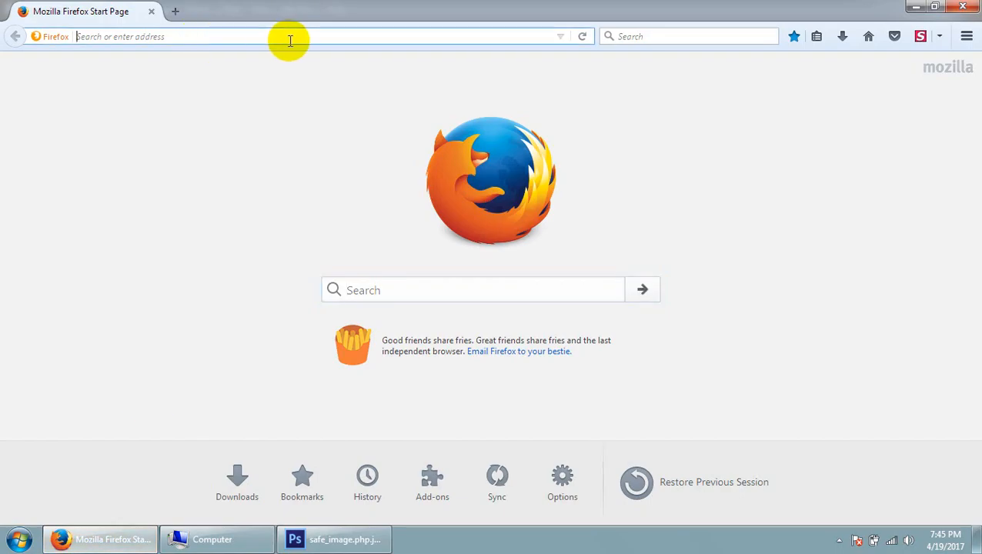
type("go")
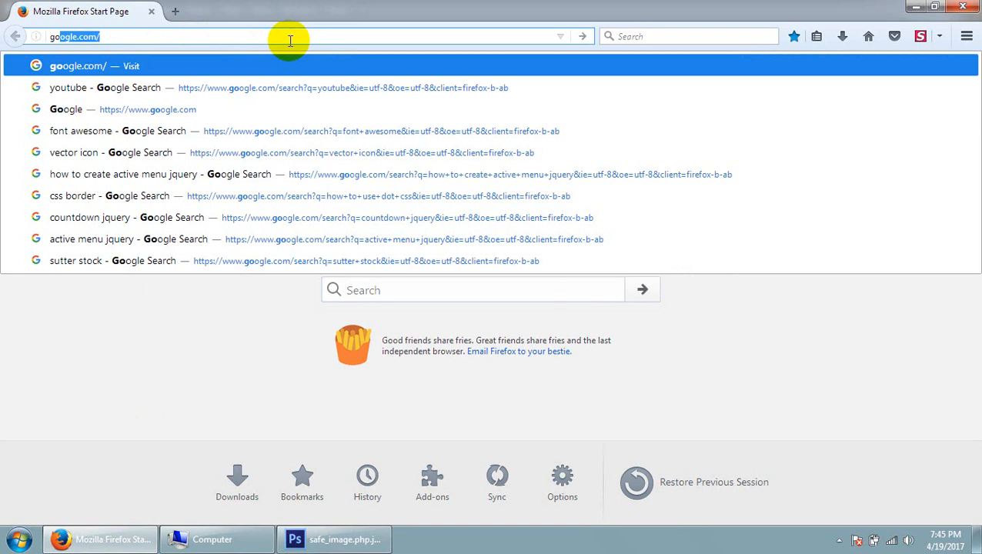
type("gle")
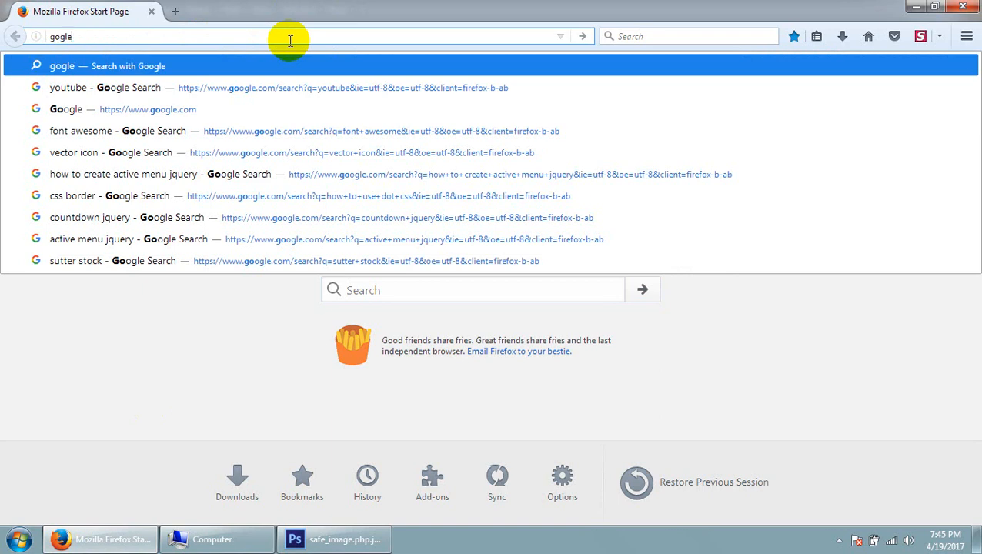
key("BackSpace")
key("BackSpace")
key("BackSpace")
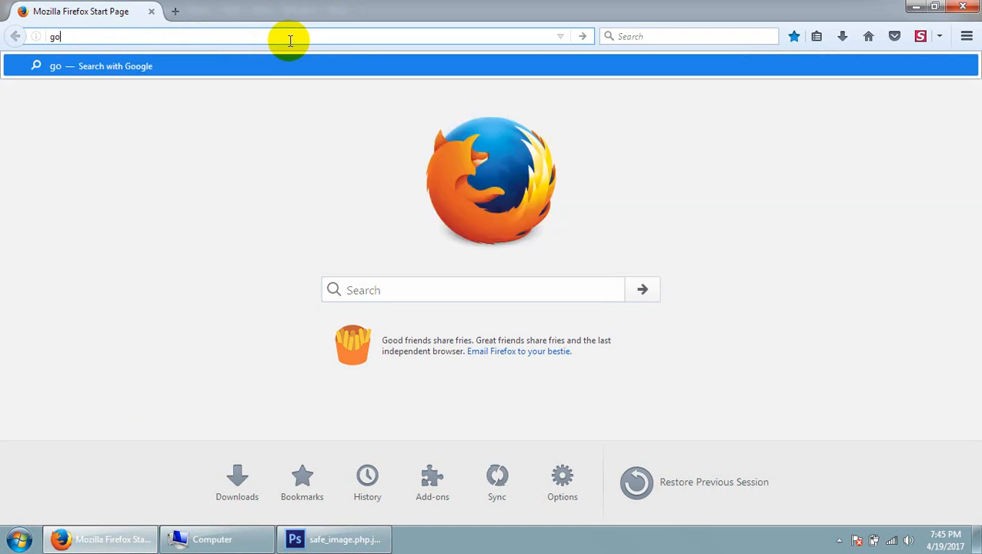
type("ogle ")
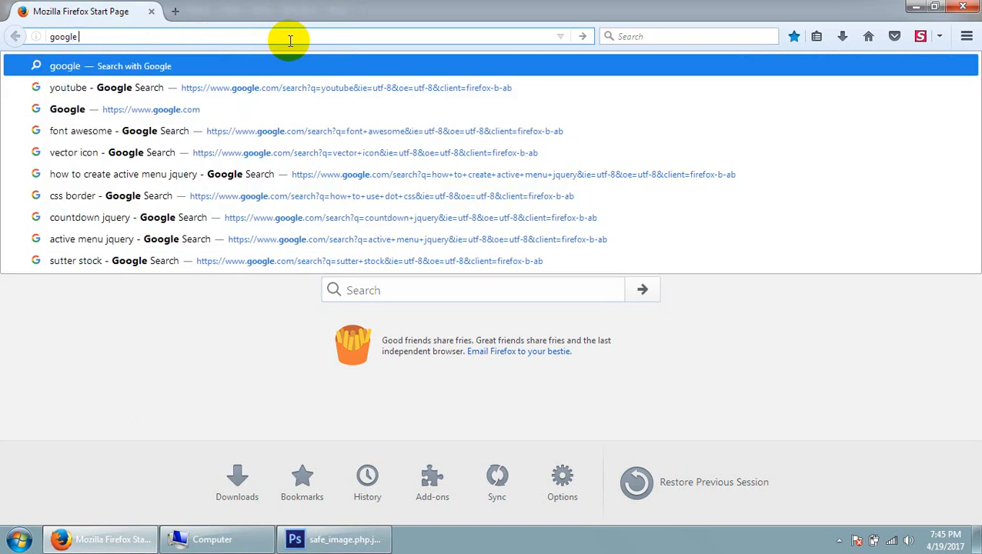
type("font")
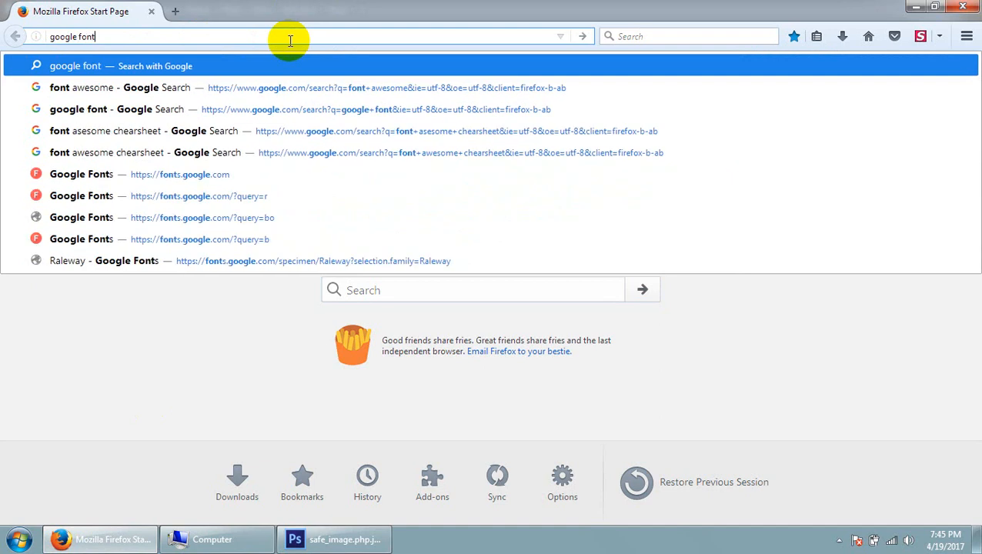
type("s")
key("Return")
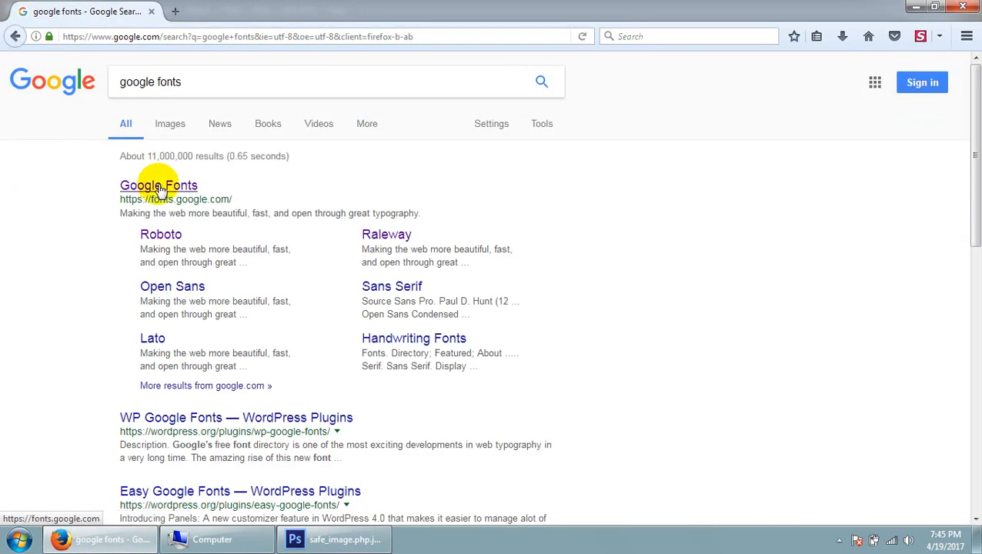
left_click(159, 189)
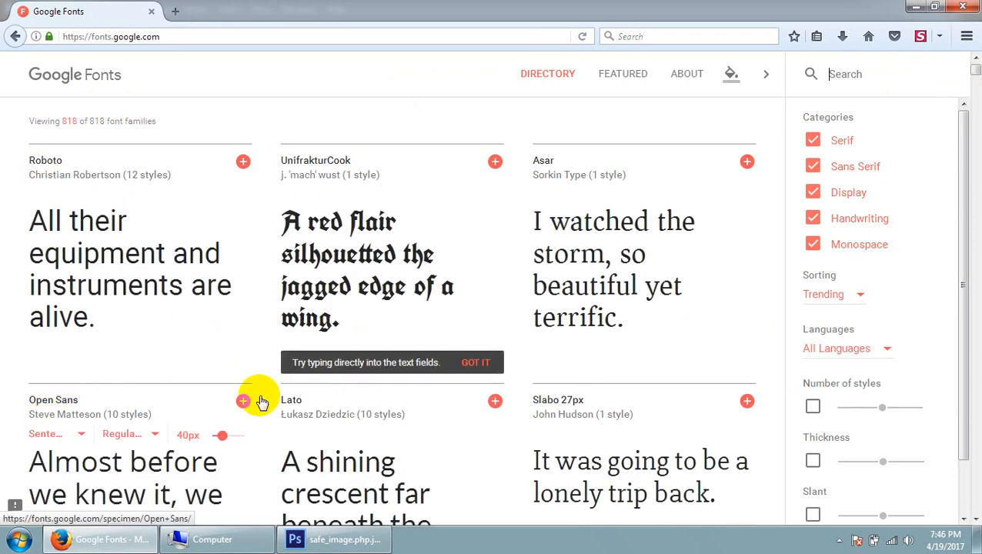
Search the Google Fonts directory for mont, and replace that search with play
left_click(855, 83)
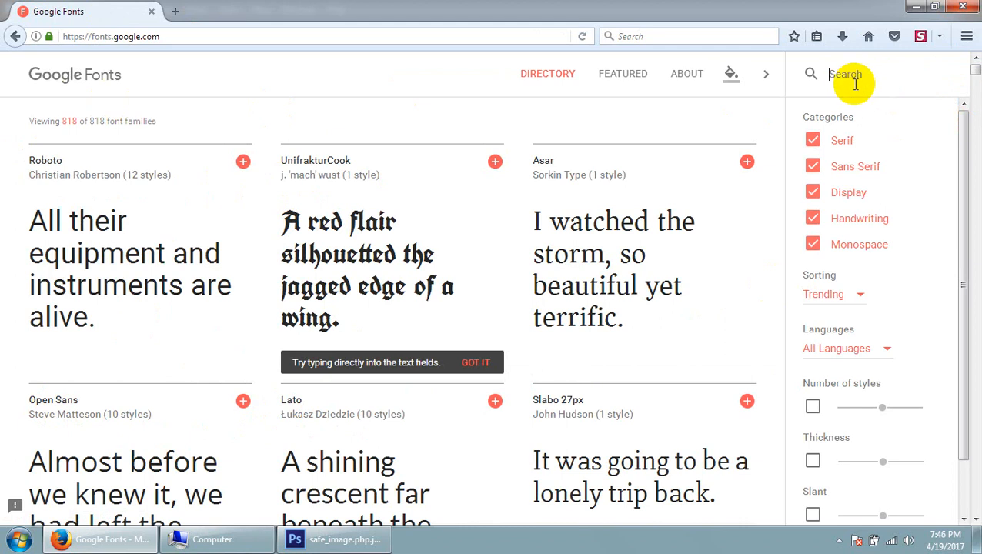
type("mont")
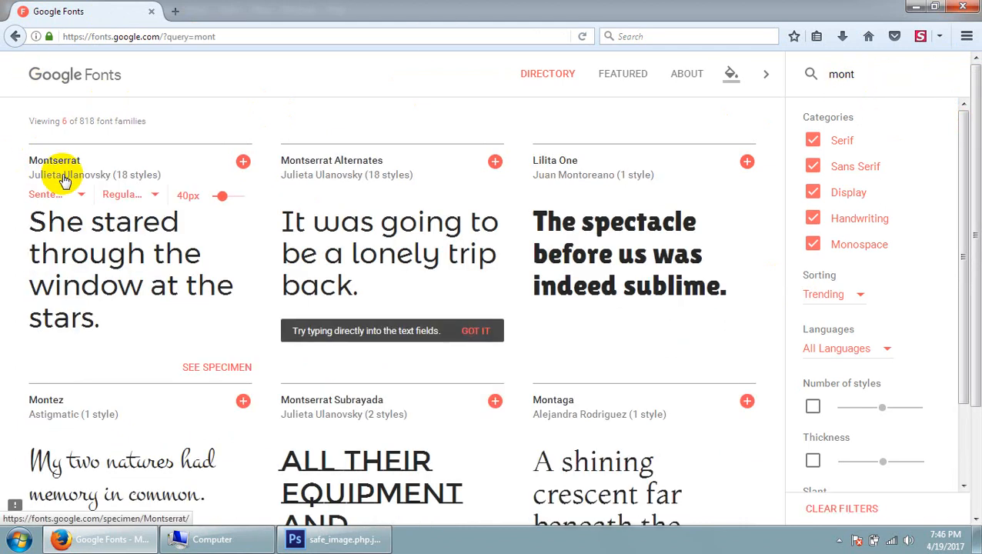
left_click_drag(859, 78, 801, 83)
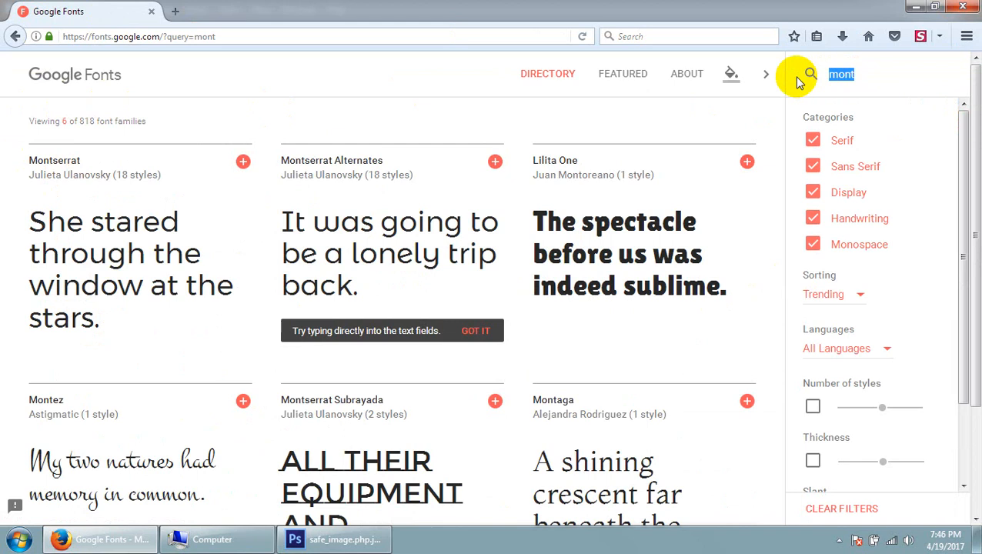
type("play")
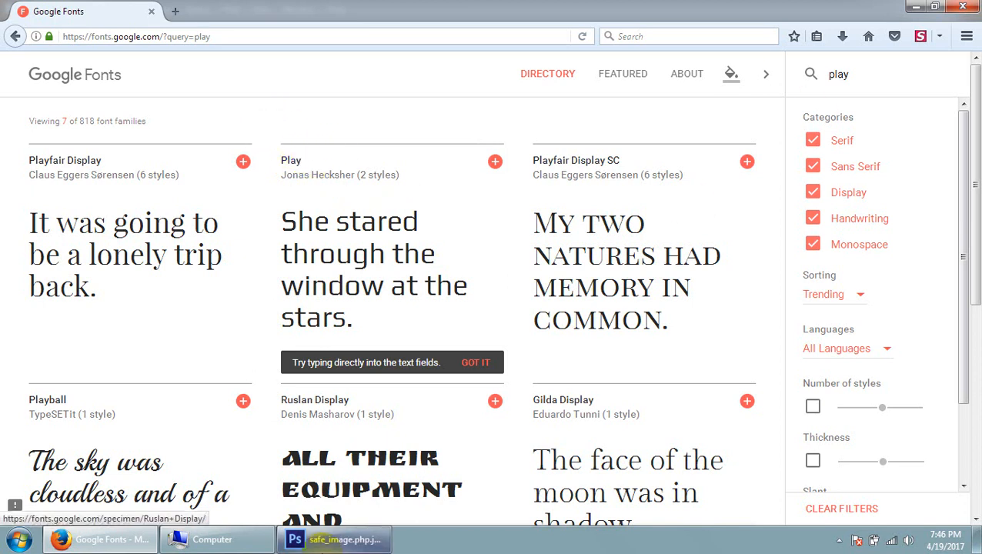
Switch to Photoshop, look up play as the selected name's font family, applying Playbill, and return to Firefox
left_click(334, 539)
type("play")
left_click(123, 34)
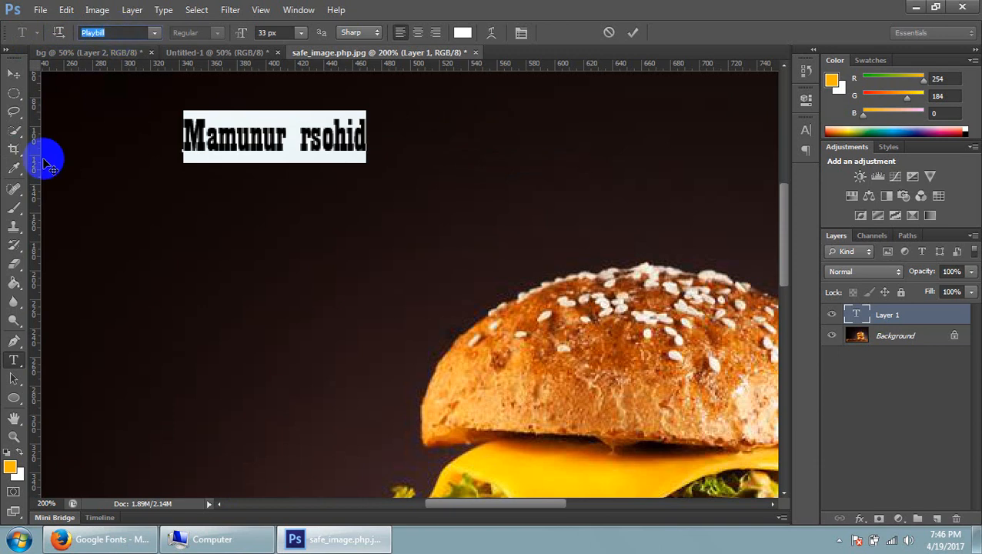
left_click(917, 9)
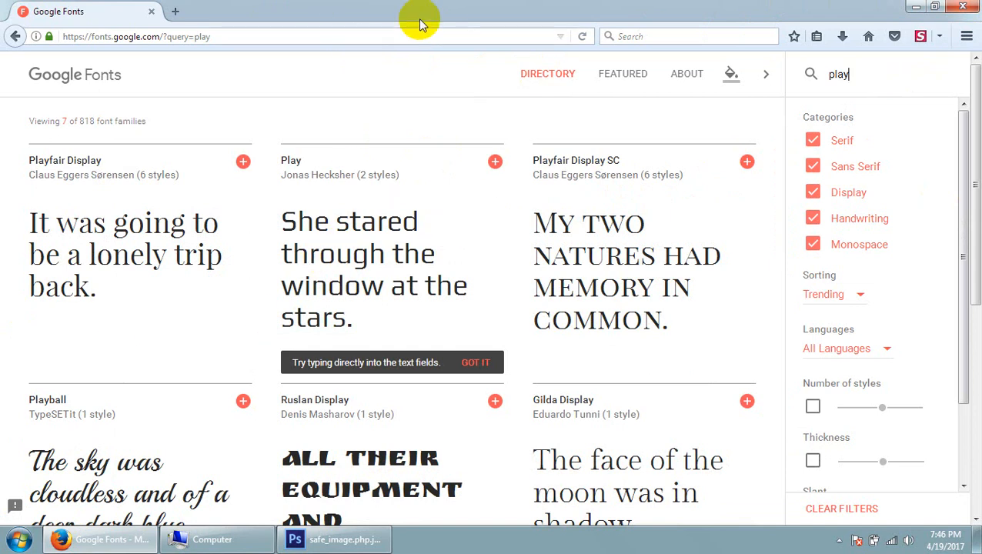
Select the Play font family on Google Fonts and download it, saving the Play.zip file
left_click(291, 163)
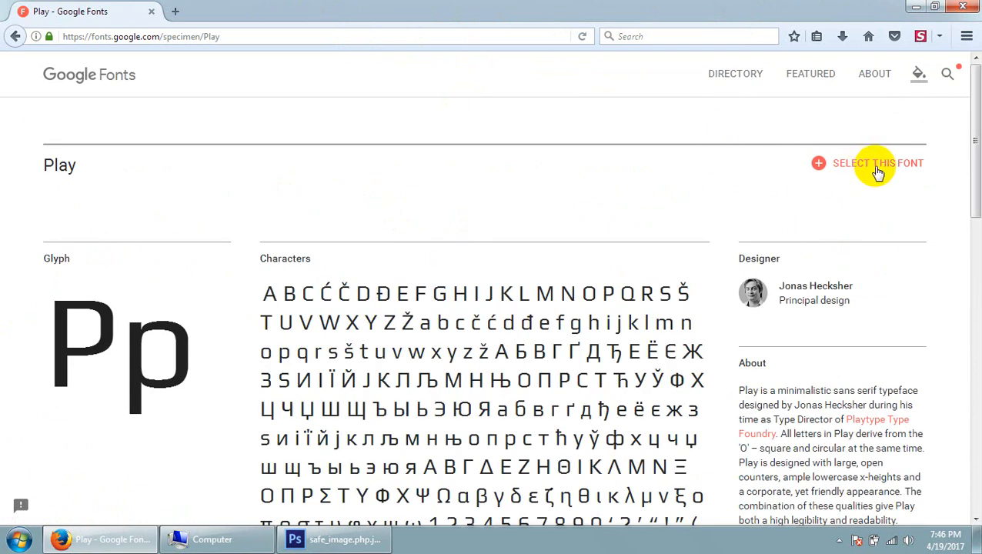
left_click(878, 169)
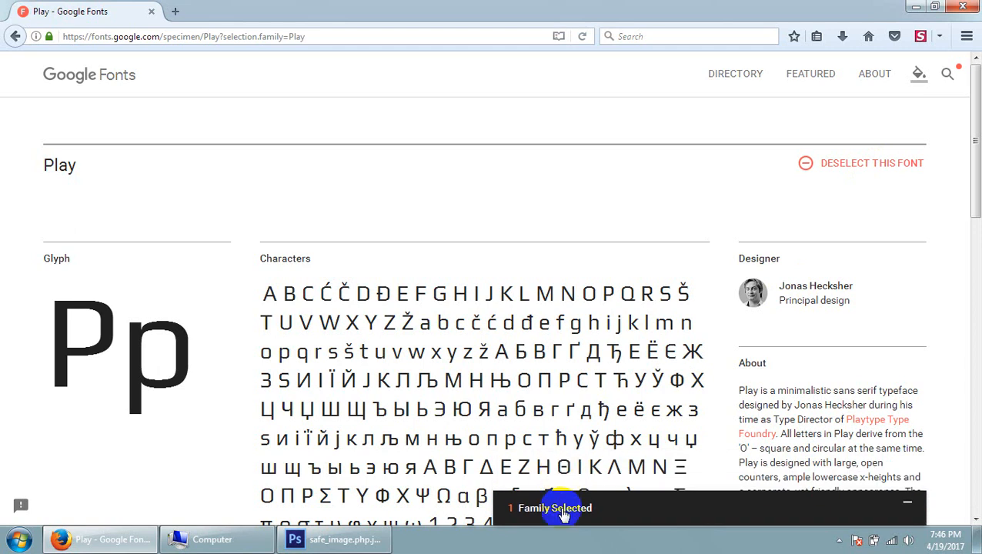
left_click(563, 515)
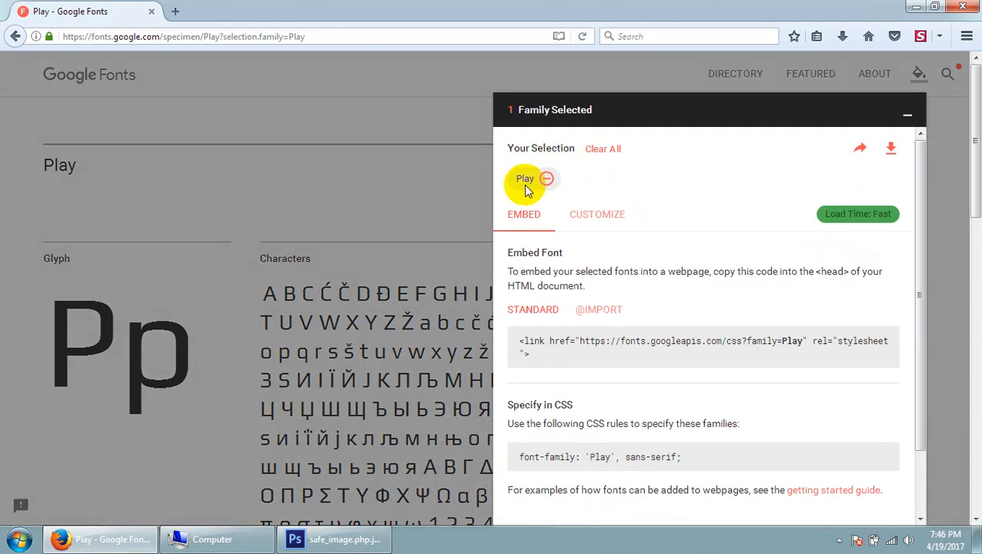
left_click(892, 154)
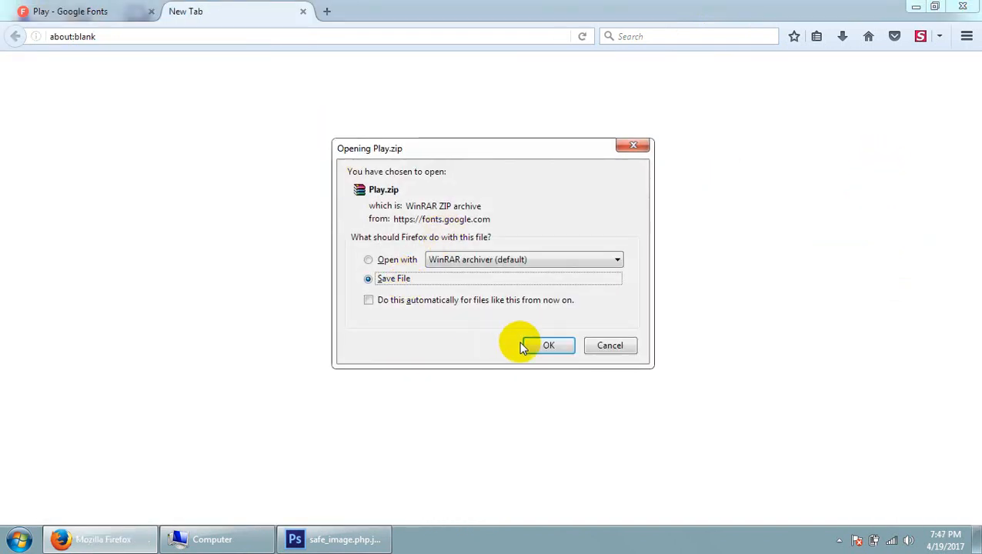
left_click(531, 346)
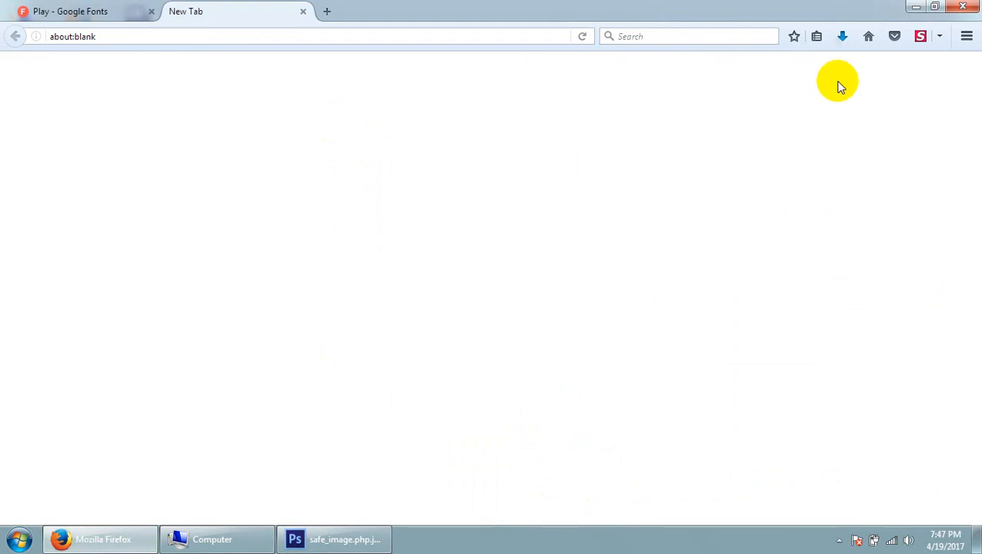
Show the downloaded Play.zip in its containing folder from the browser's download list
left_click(843, 38)
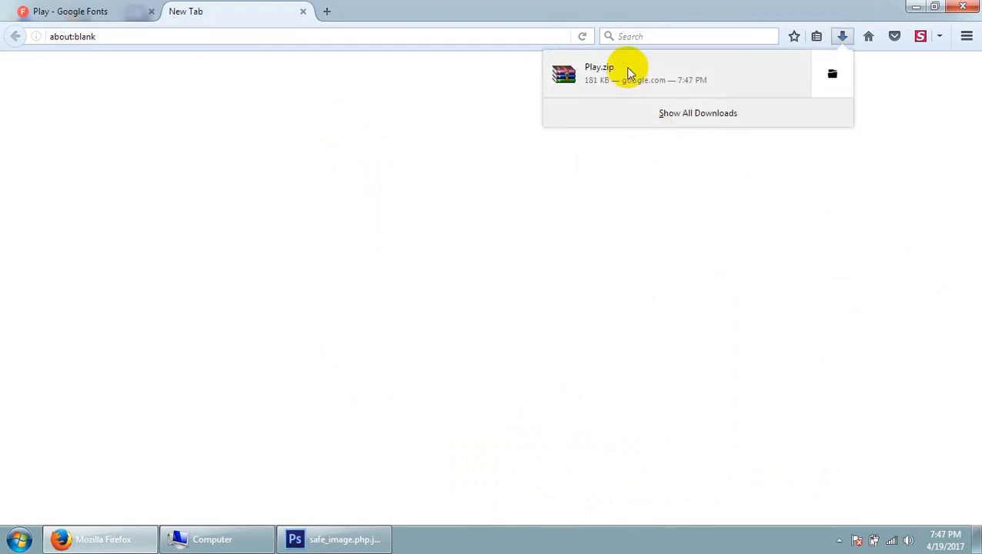
right_click(630, 72)
left_click(681, 95)
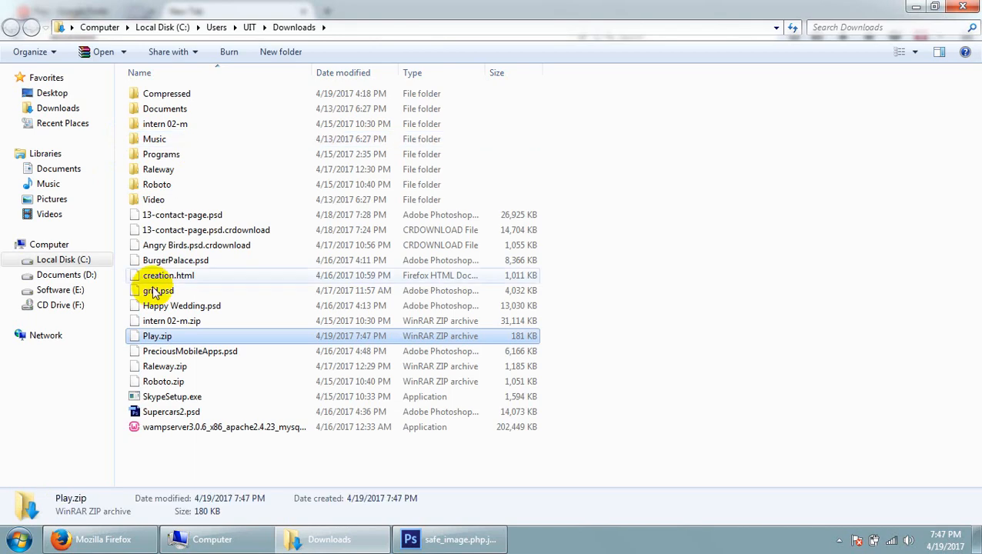
Examine the contents of Play.zip in WinRAR, and leave the archive and its folder window
right_click(163, 335)
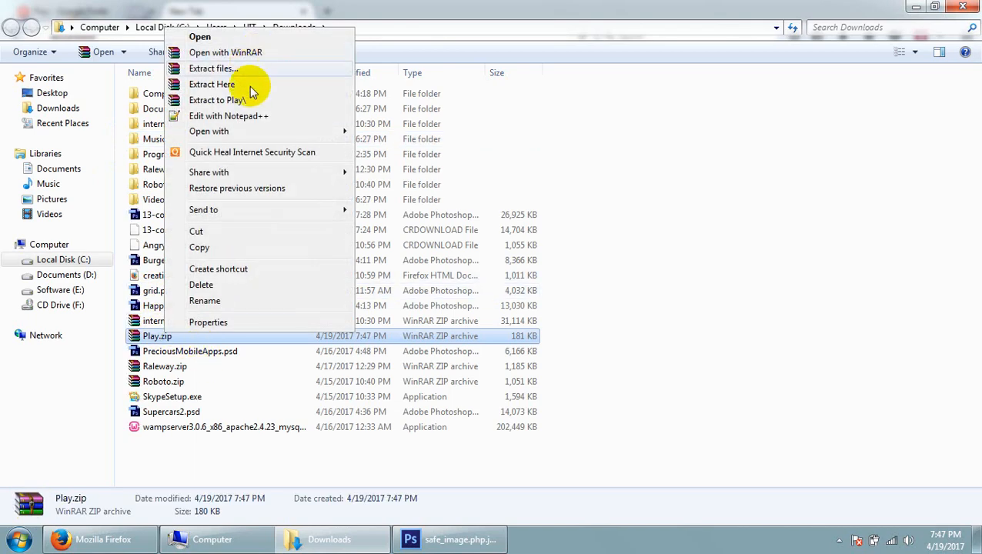
left_click(199, 339)
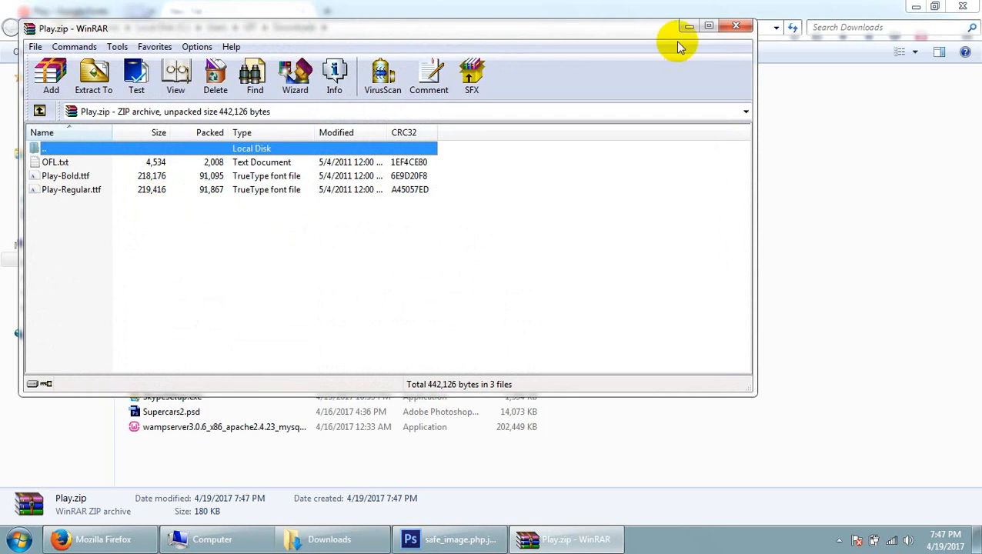
left_click(736, 26)
double_click(184, 336)
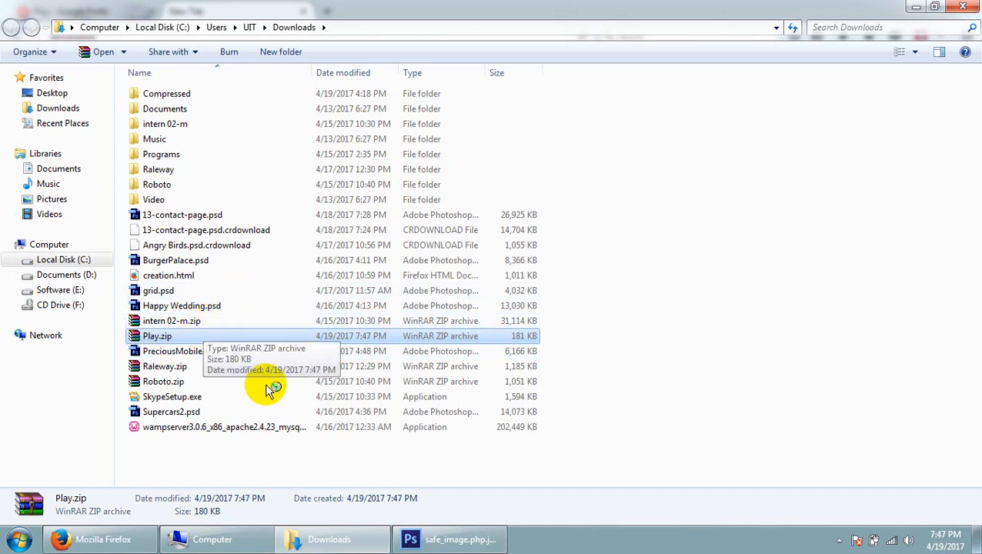
left_click(324, 539)
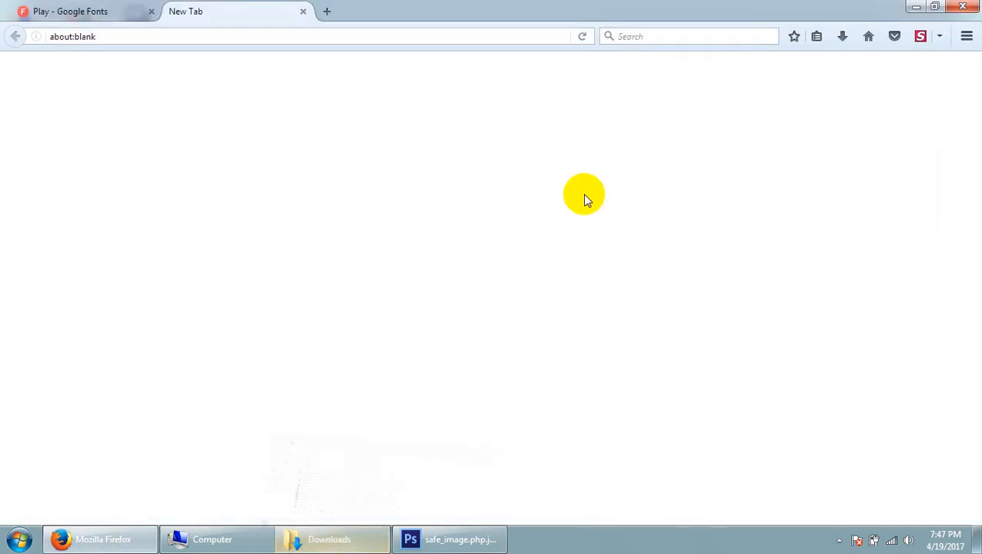
Open the Downloads folder containing Play.zip again from Firefox's download list
left_click(842, 37)
right_click(681, 77)
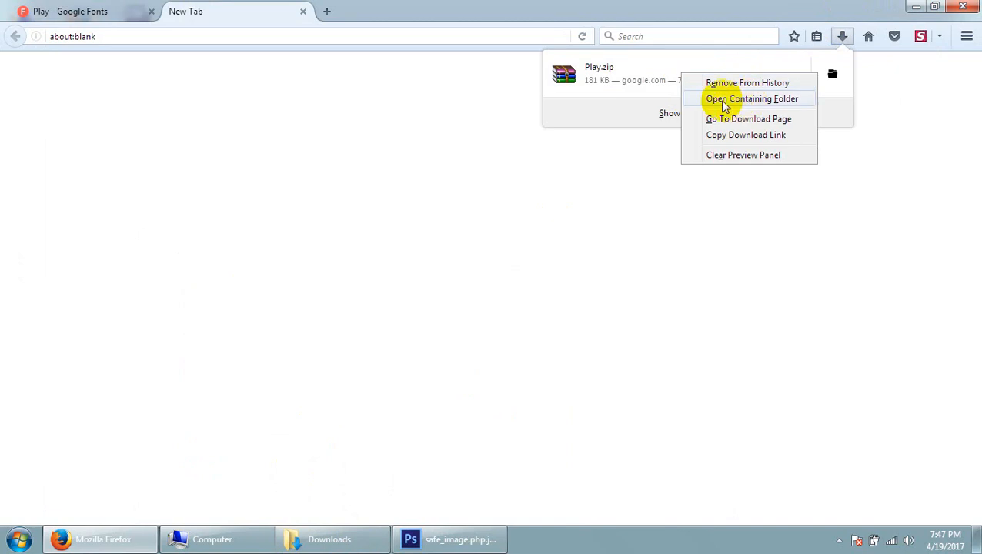
left_click(771, 103)
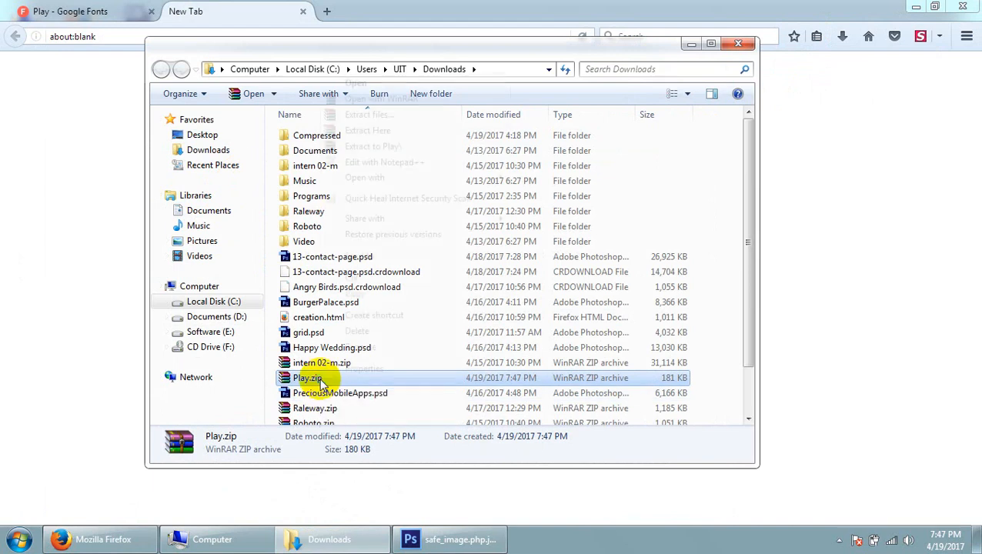
Try to extract Play.zip with WinRAR's Extract files option and check the Downloads folder for the extracted files
right_click(320, 379)
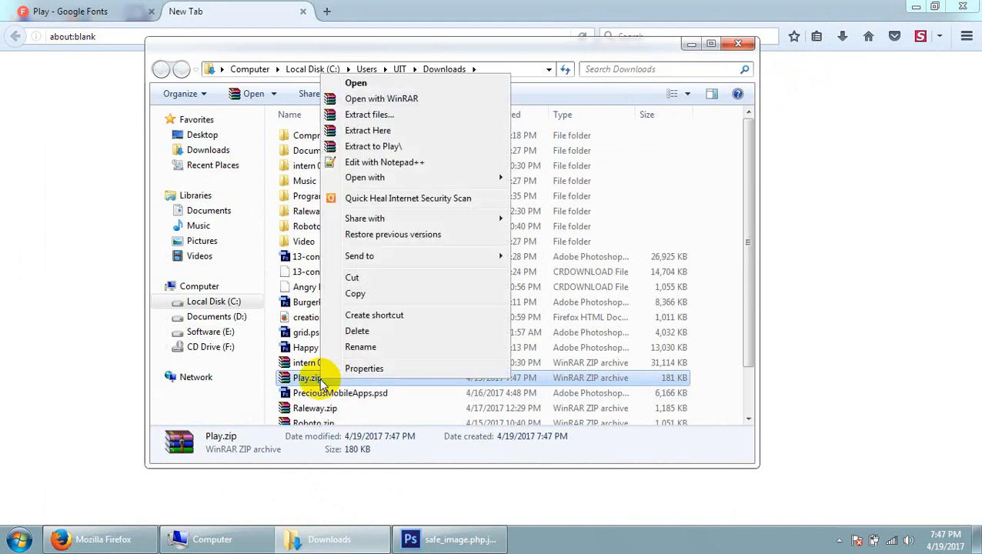
left_click(387, 120)
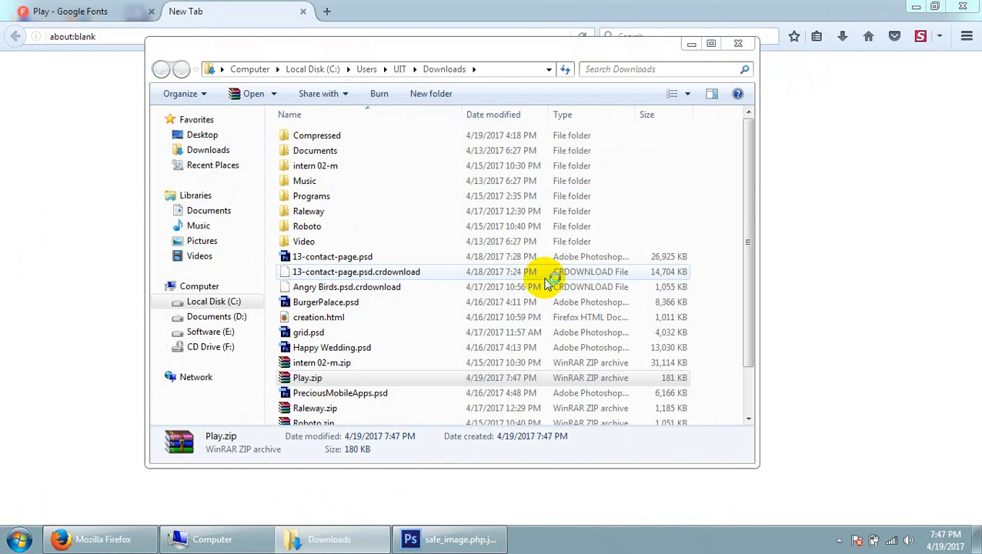
left_click(531, 414)
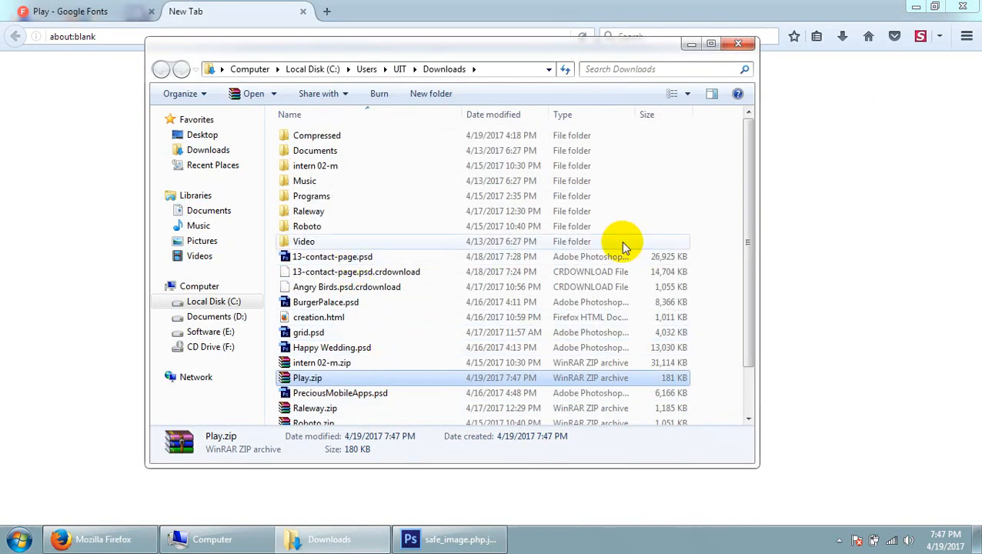
scroll(548, 309, "down", 1)
scroll(531, 318, "up", 1)
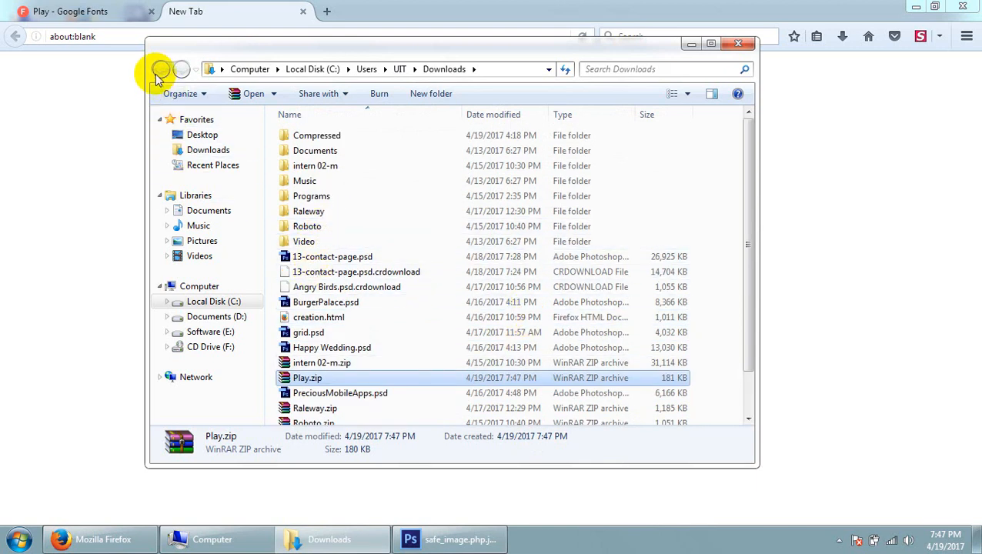
Try to extract the contents of Play.zip directly into the Downloads folder with Extract Here
right_click(325, 378)
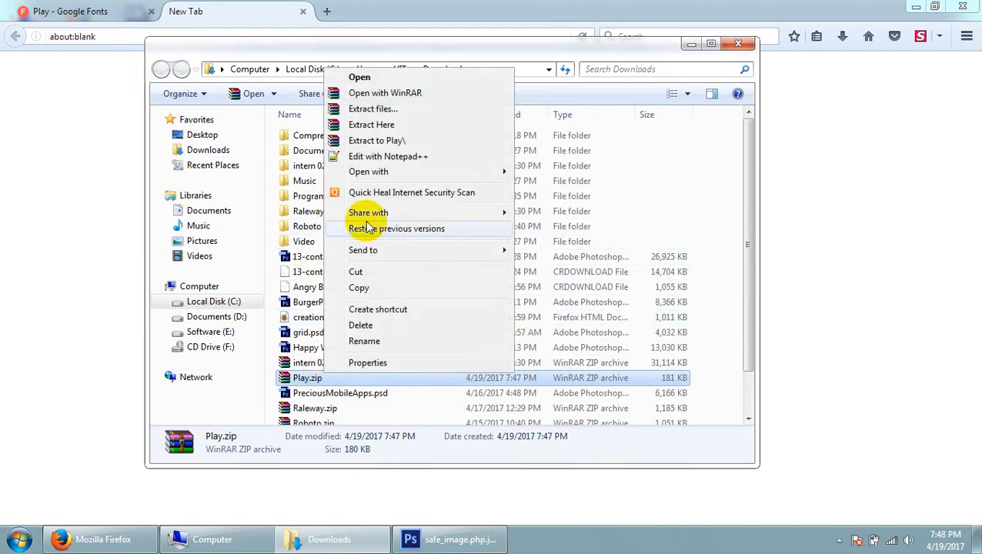
left_click(374, 124)
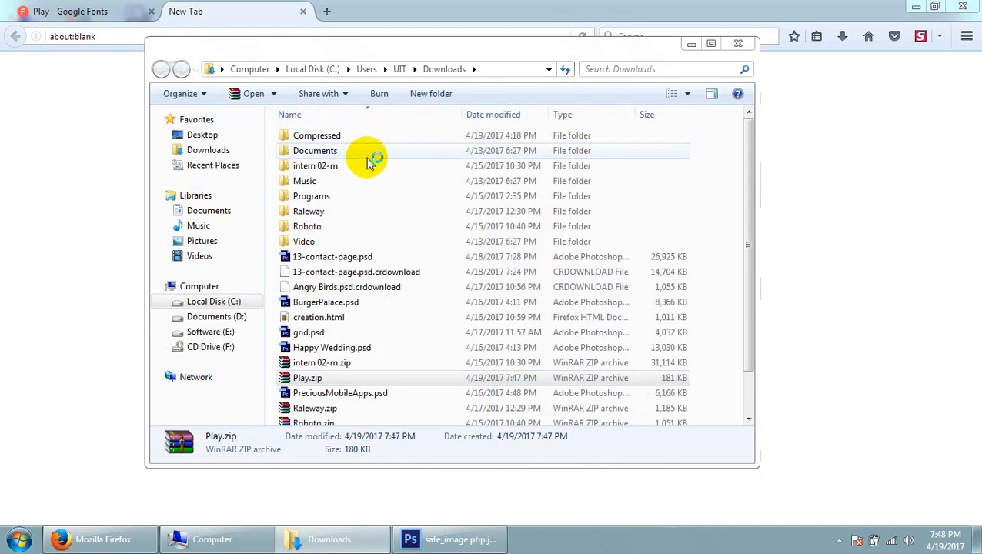
left_click(666, 98)
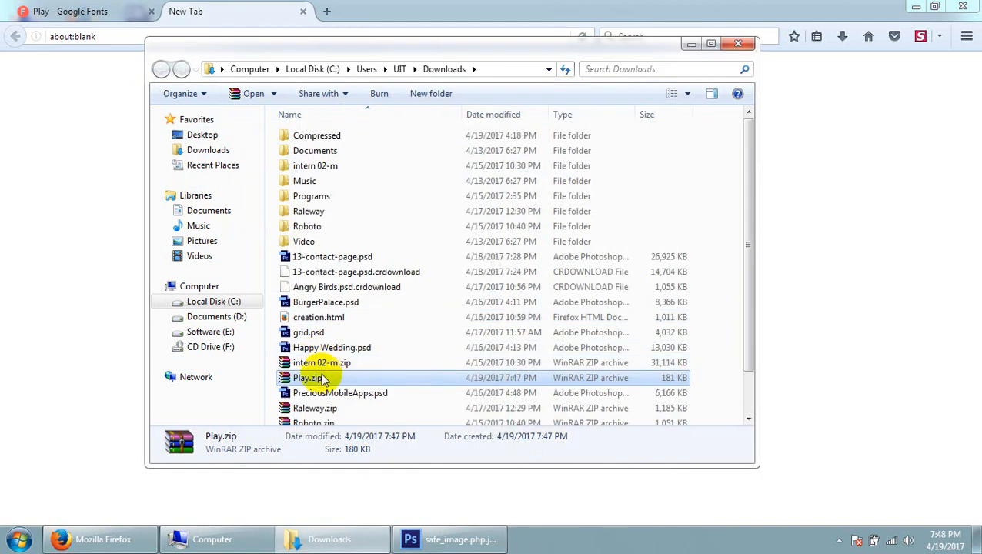
Try again to extract Play.zip into the Play folder in Downloads with WinRAR's Extract files option
right_click(324, 377)
left_click(380, 112)
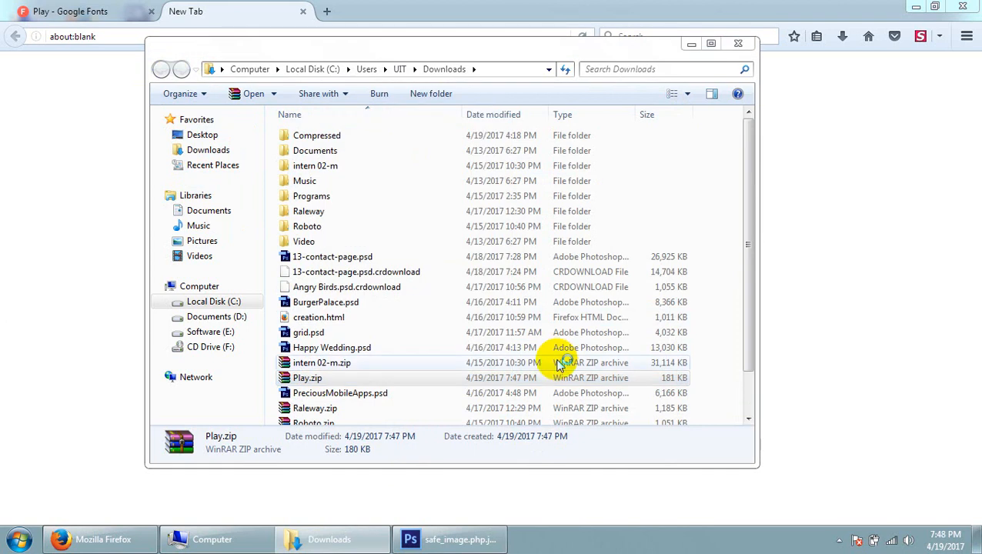
left_click(533, 412)
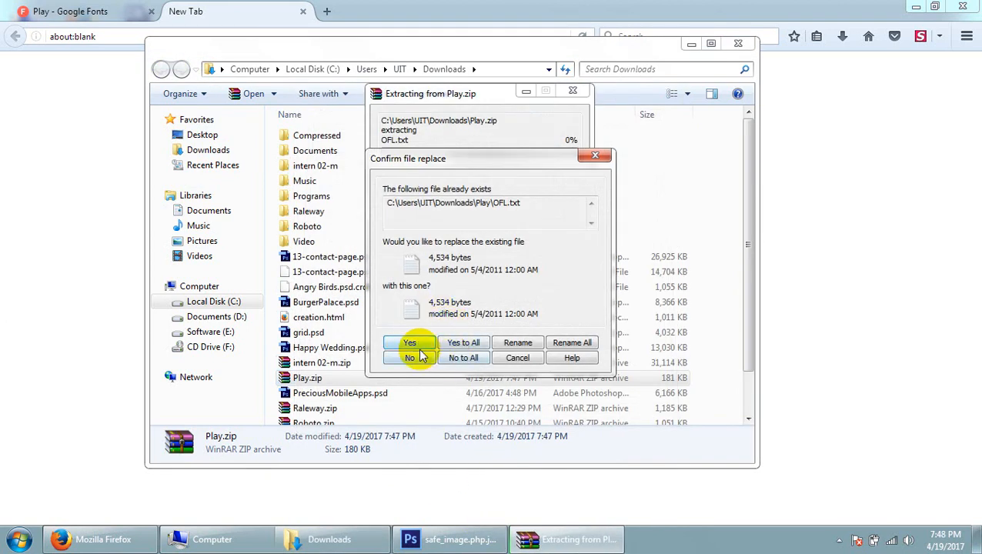
left_click(407, 344)
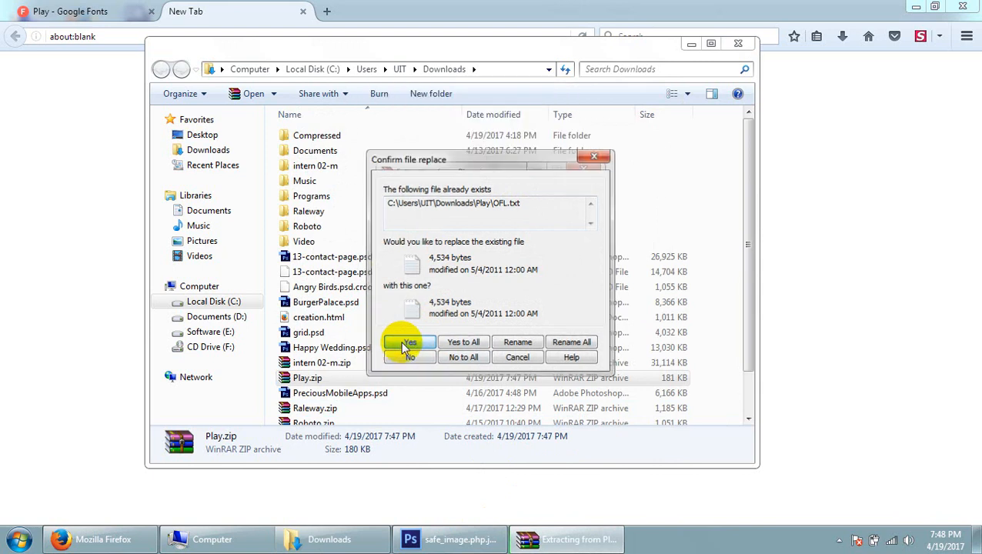
left_click(590, 155)
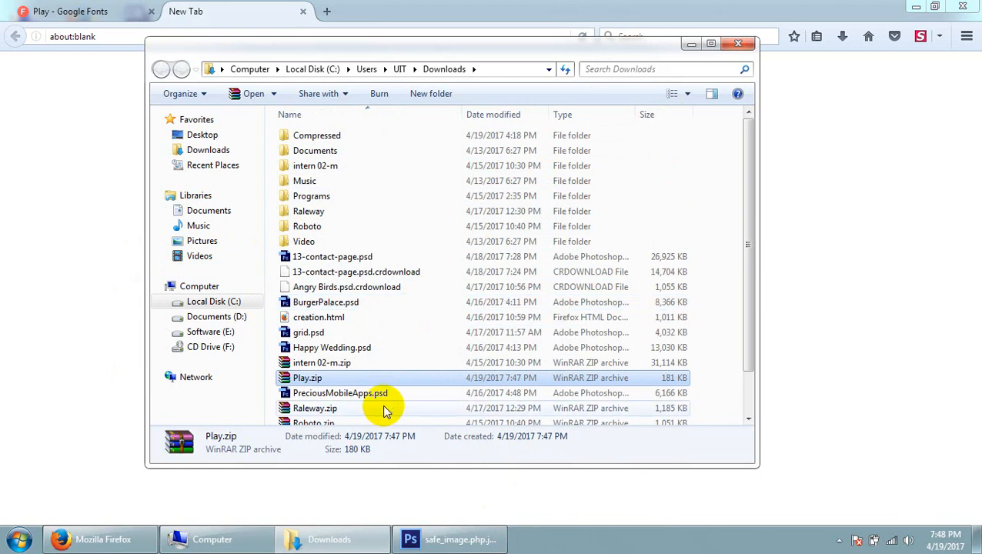
right_click(342, 378)
left_click(393, 131)
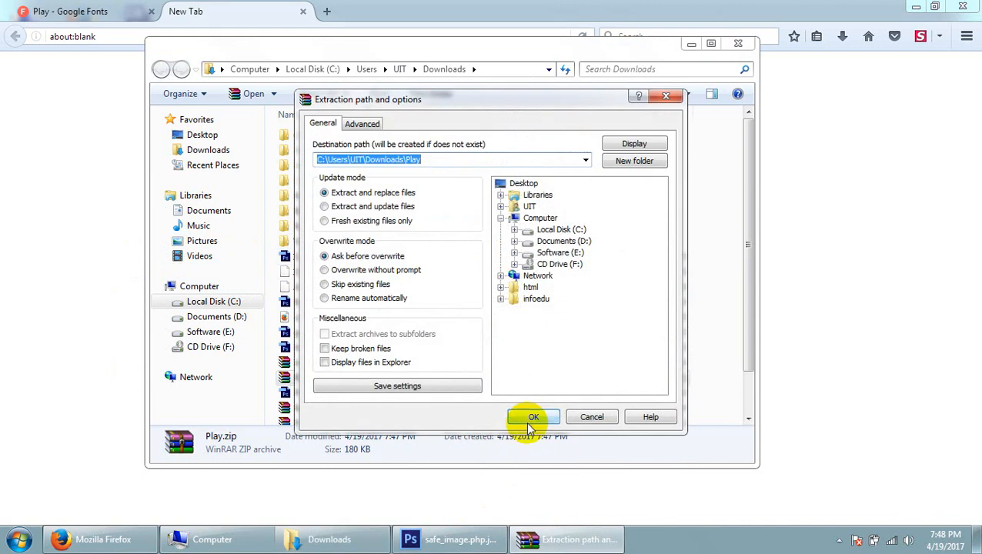
left_click(526, 417)
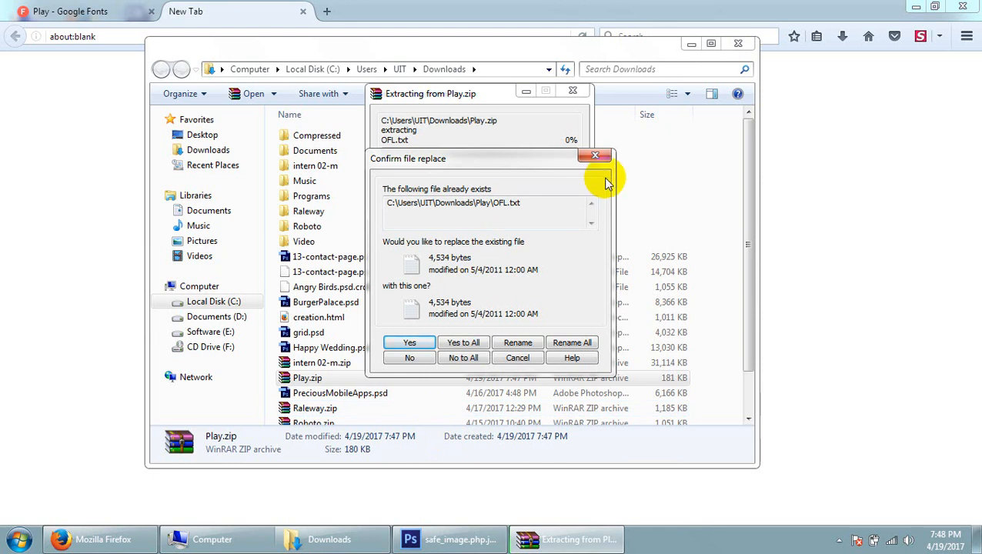
left_click(596, 155)
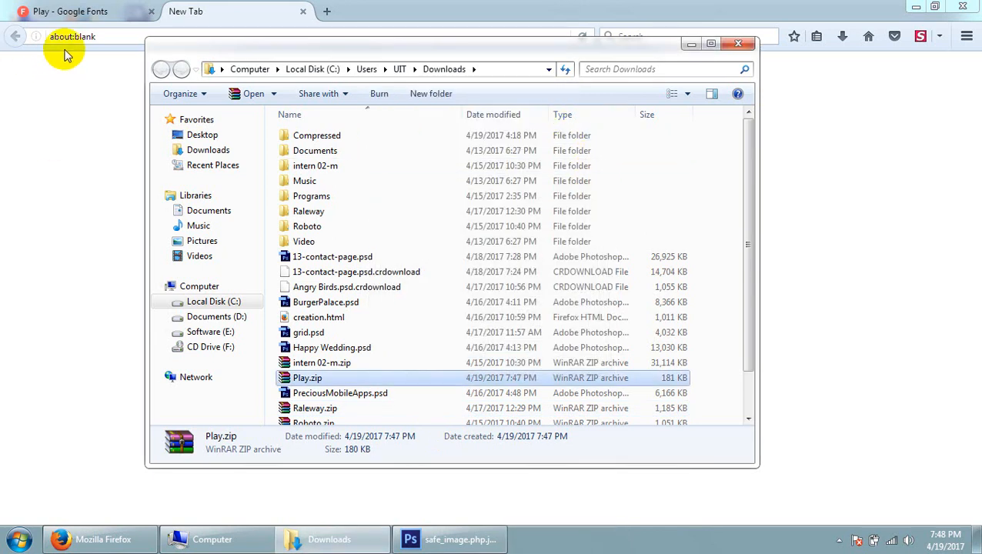
Leave the stale Downloads window and Firefox, and open the extracted Play folder in Downloads from the desktop's Computer window
left_click(740, 48)
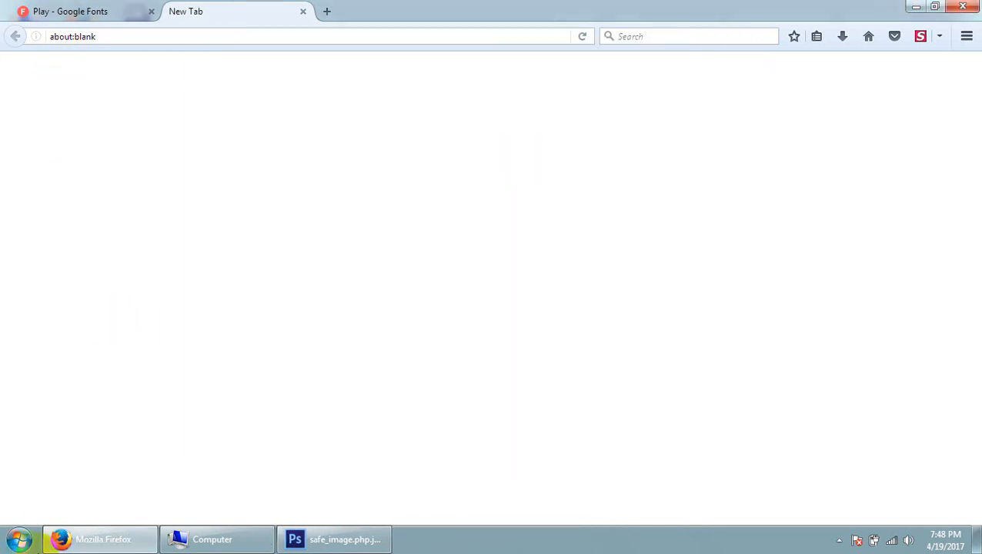
left_click(920, 7)
double_click(32, 28)
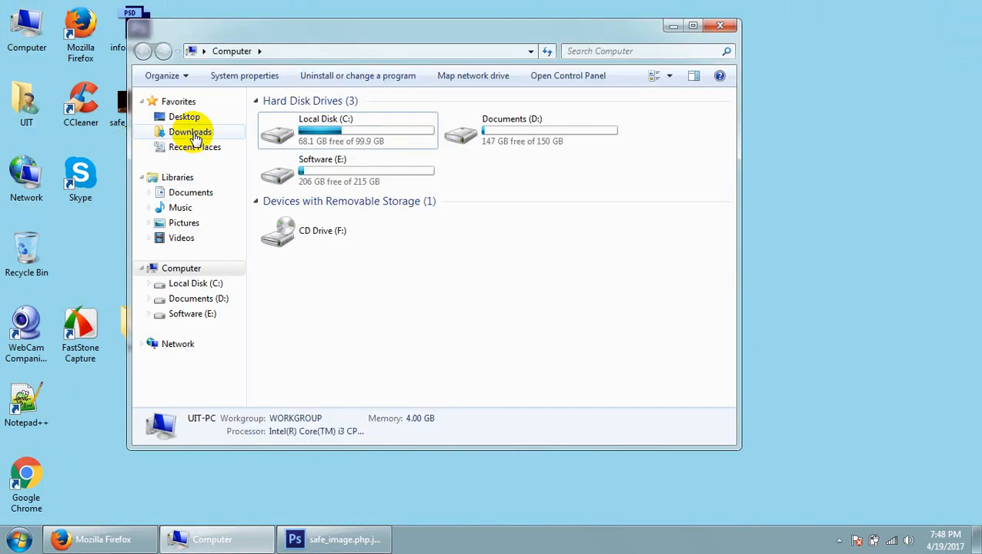
left_click(192, 134)
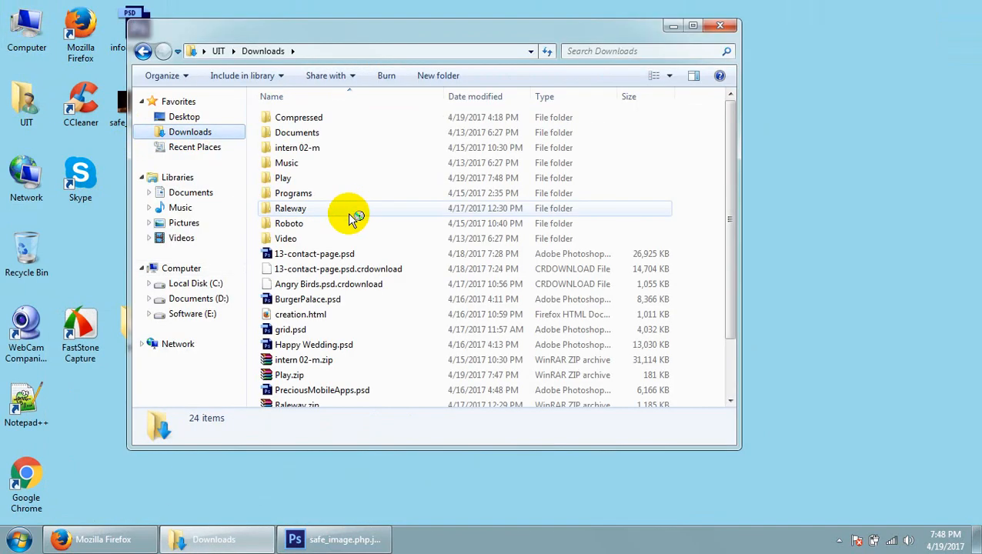
double_click(306, 177)
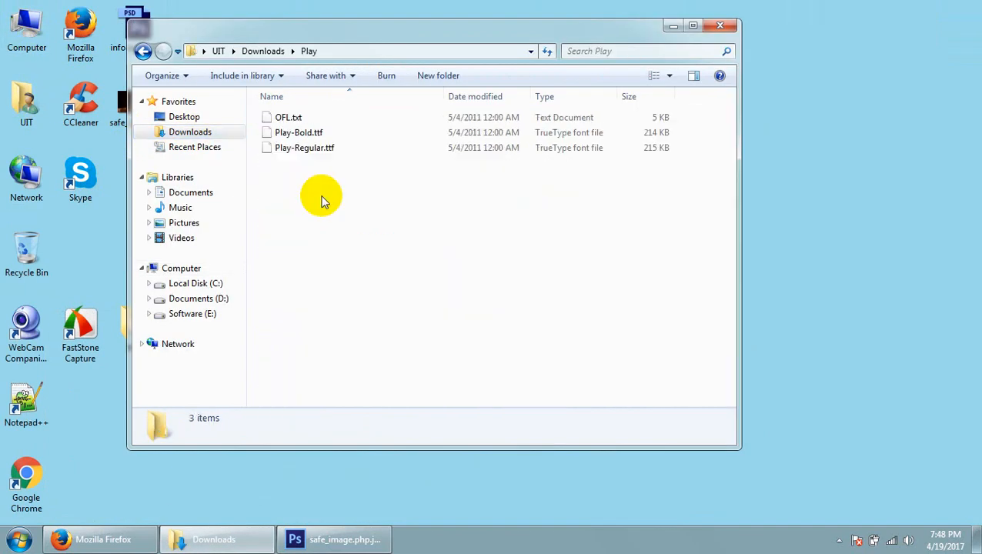
left_click(142, 51)
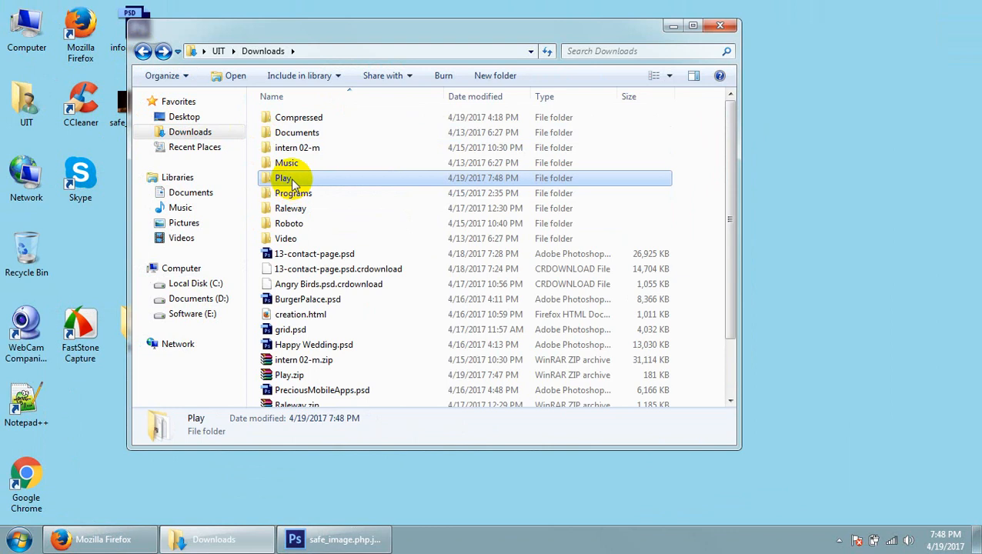
double_click(297, 180)
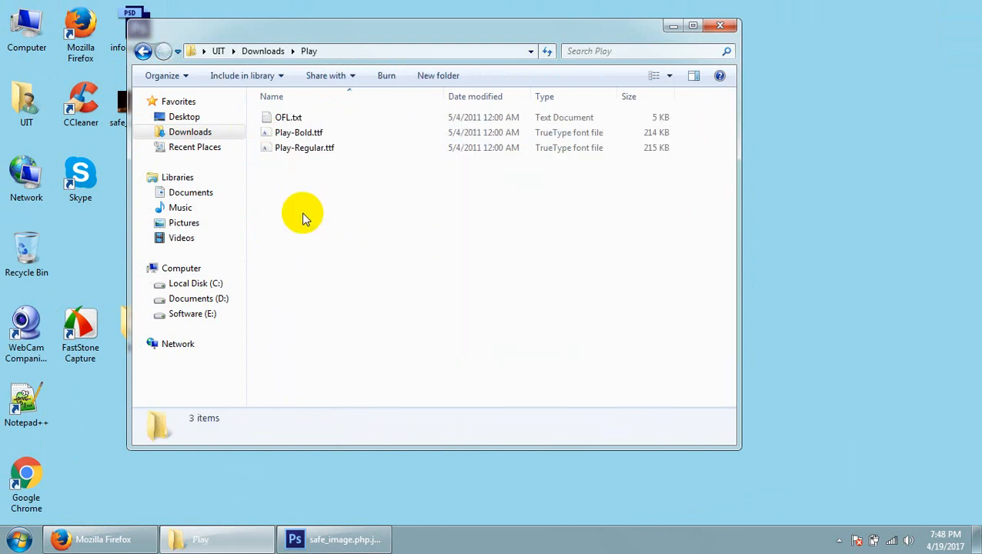
Copy OFL.txt, Play-Bold.ttf and Play-Regular.ttf from the Play folder, and return to Downloads
left_click(307, 133)
left_click(324, 150)
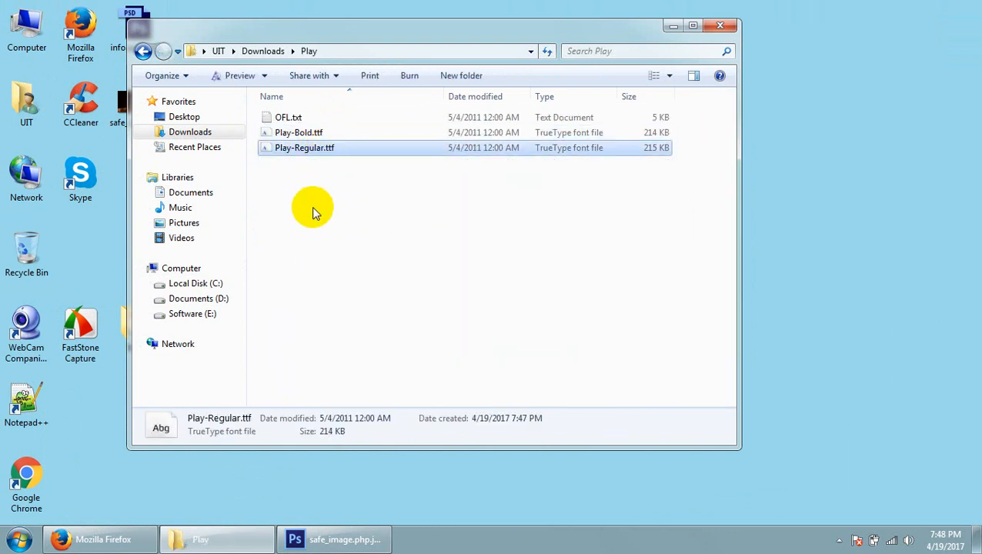
left_click_drag(312, 207, 346, 140)
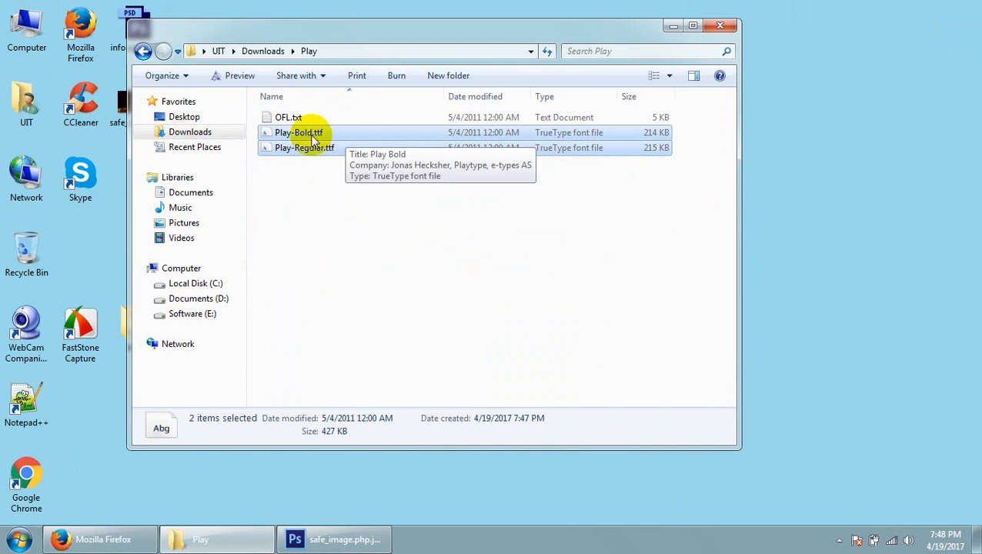
left_click(300, 119)
left_click_drag(336, 186, 367, 119)
right_click(367, 119)
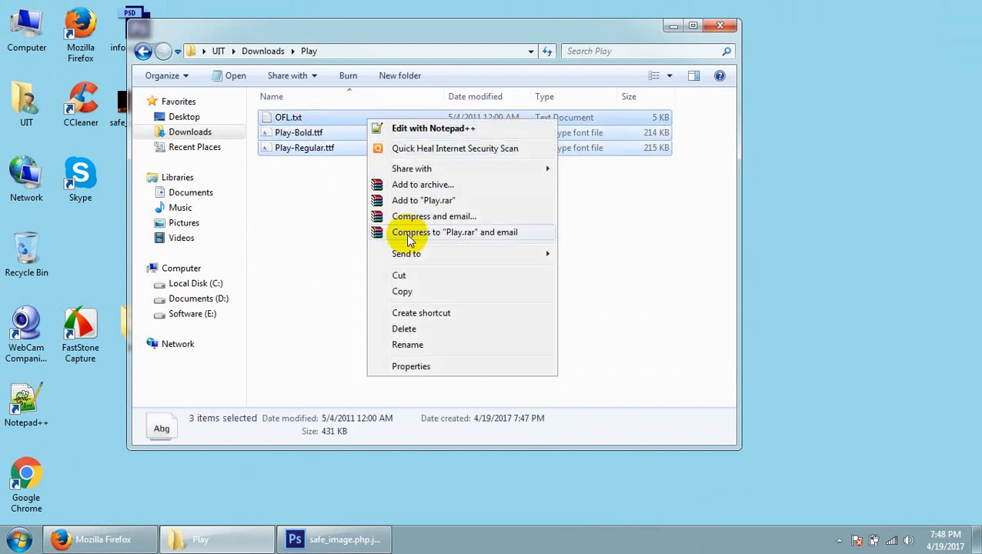
left_click(404, 288)
left_click(143, 51)
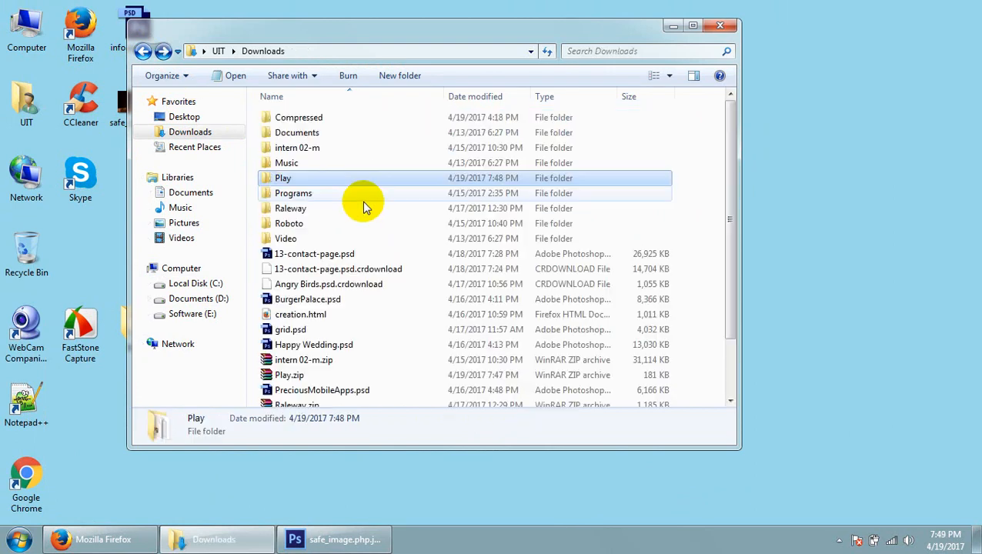
Reopen the Play folder in Downloads and copy all three files in it
left_click(322, 185)
double_click(322, 184)
left_click_drag(283, 267, 355, 117)
right_click(355, 118)
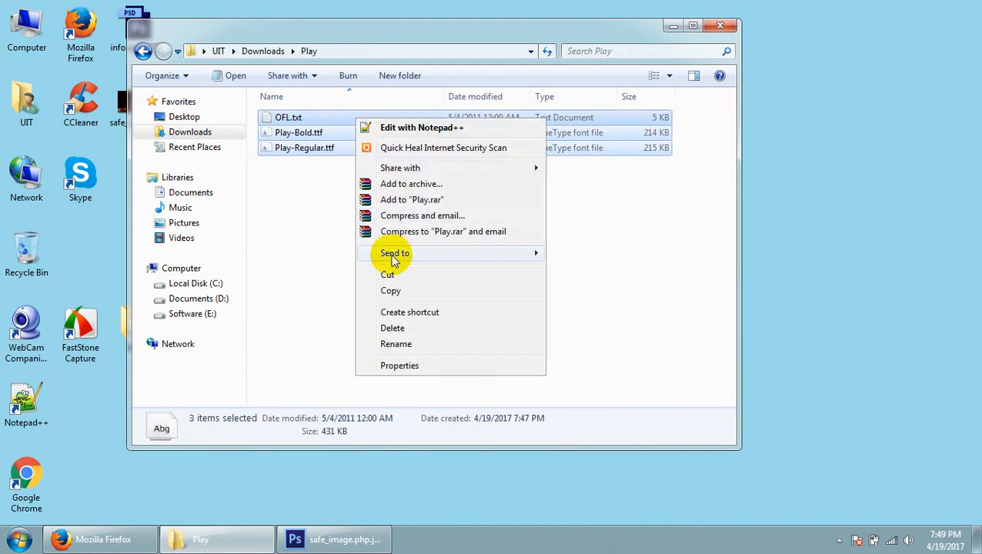
left_click(390, 293)
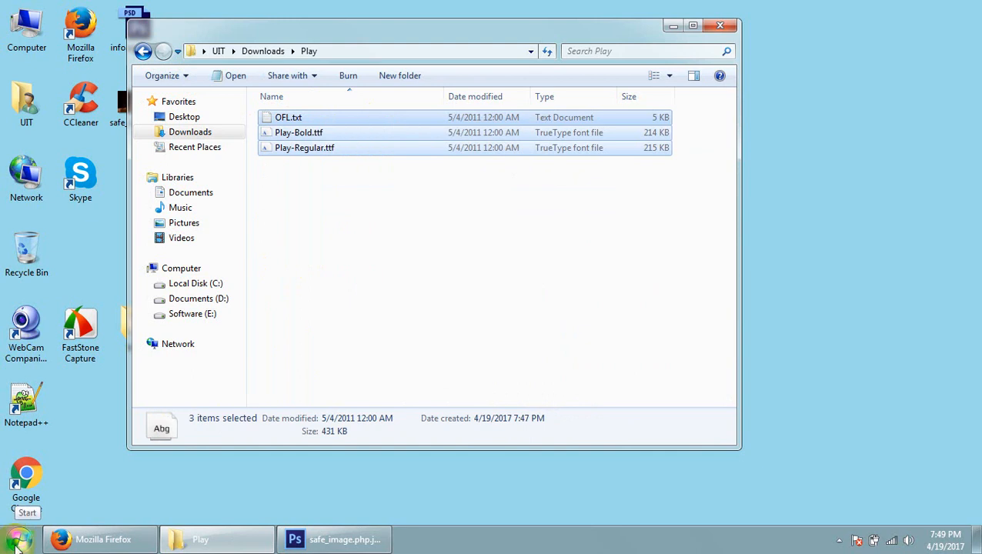
Install the copied Play fonts by pasting the files into the Control Panel's Fonts folder, skipping OFL.txt
left_click(17, 542)
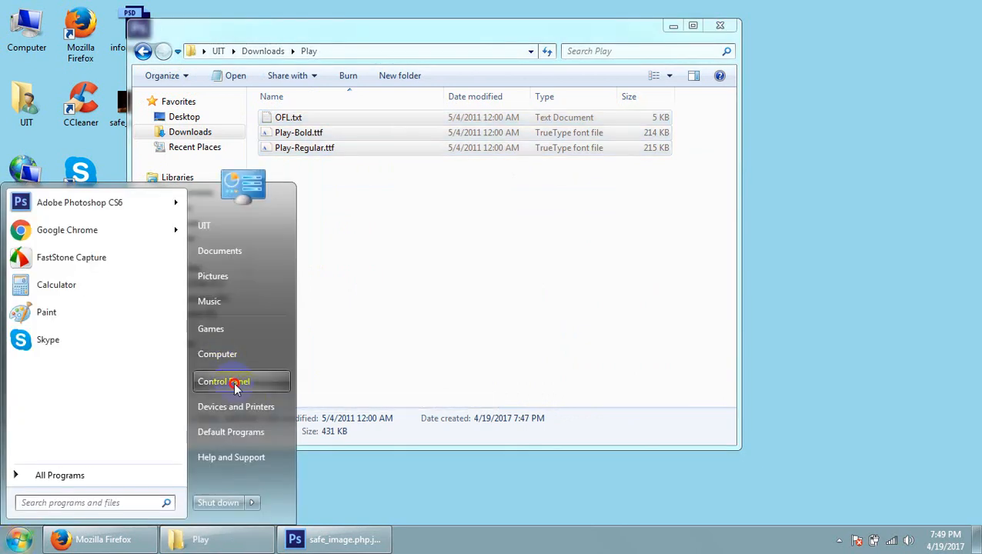
left_click(233, 382)
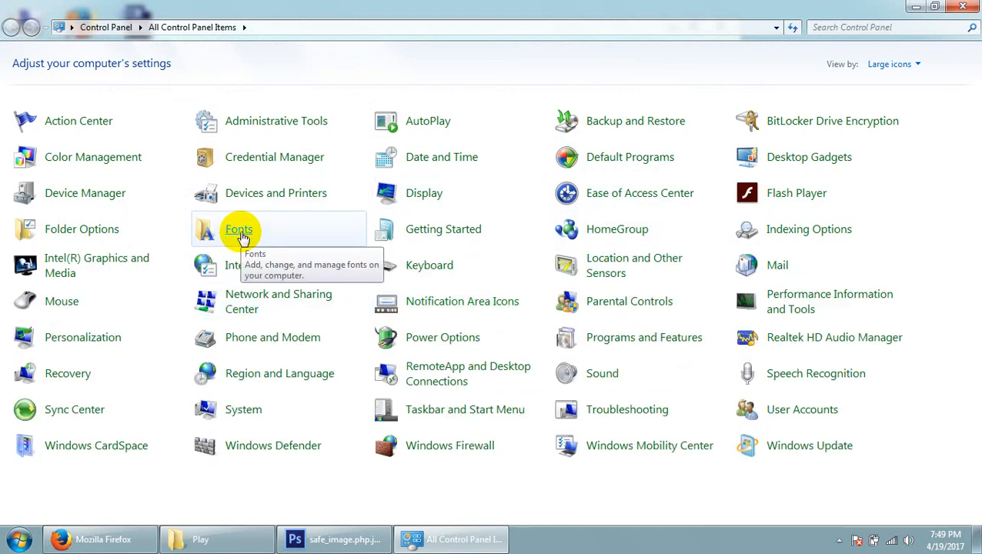
left_click(240, 231)
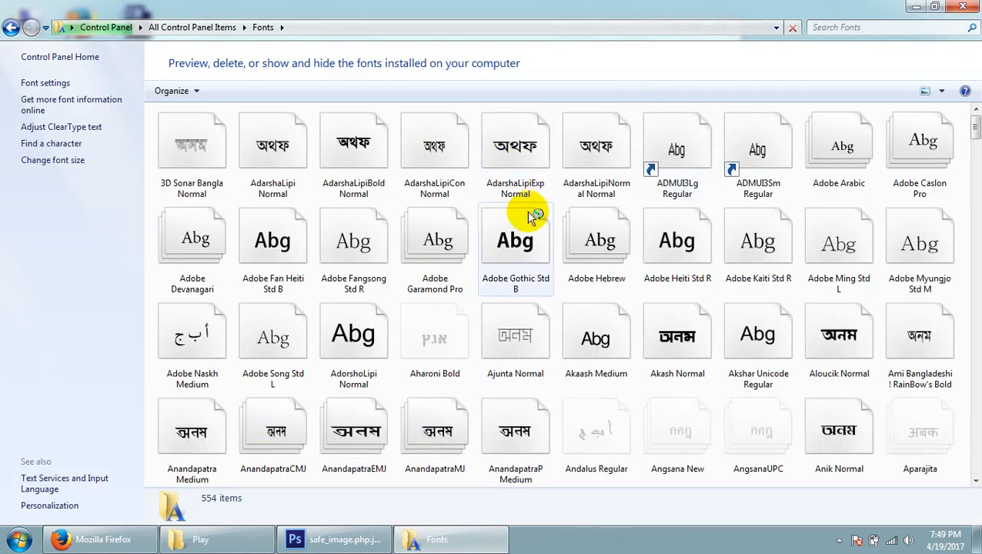
right_click(556, 198)
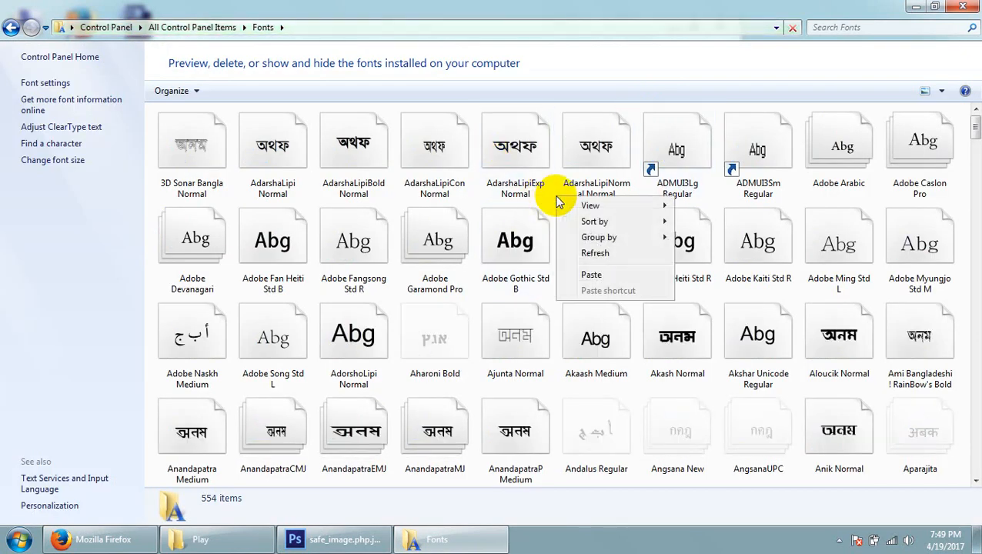
left_click(591, 276)
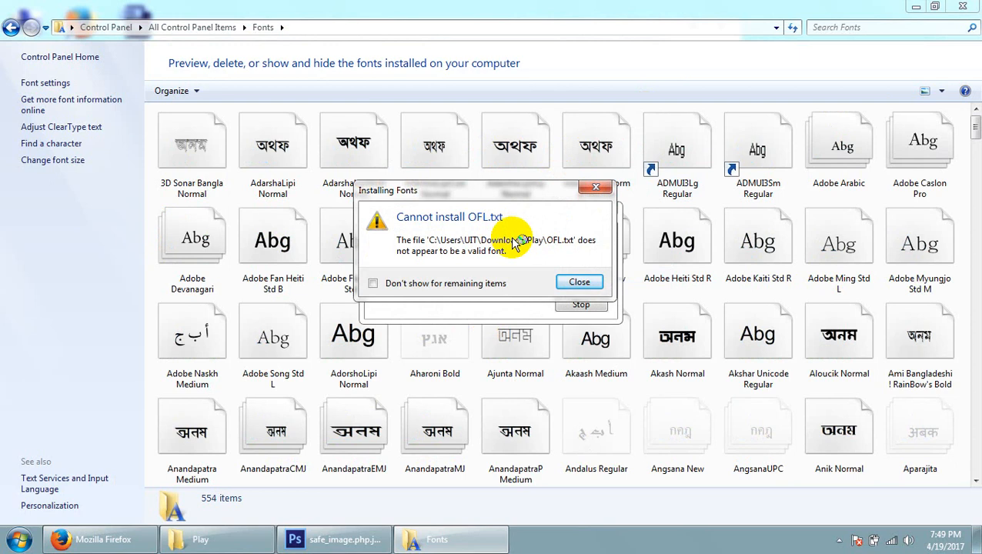
left_click(581, 285)
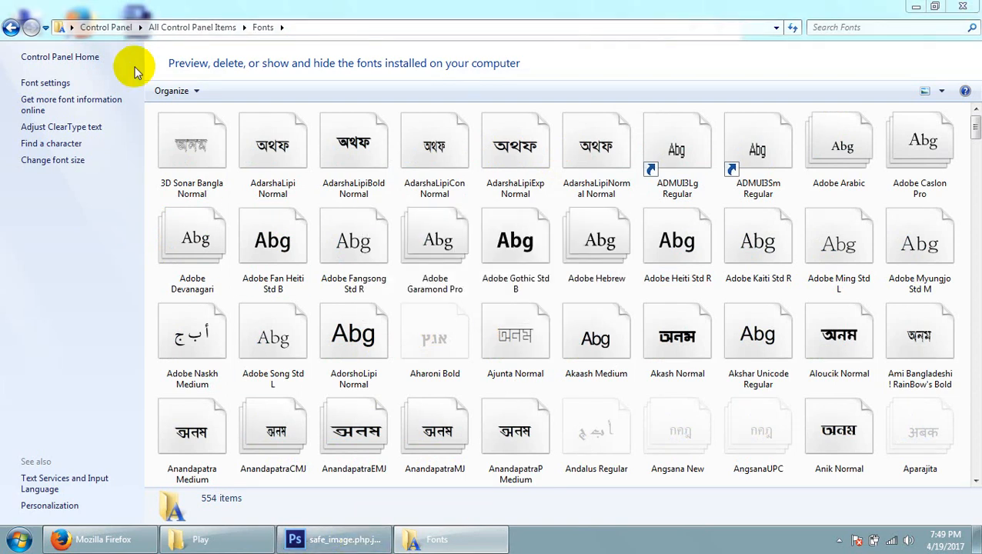
Switch to Photoshop, set the selected name text's font family to Play, and commit the text edit
left_click(308, 535)
left_click(115, 32)
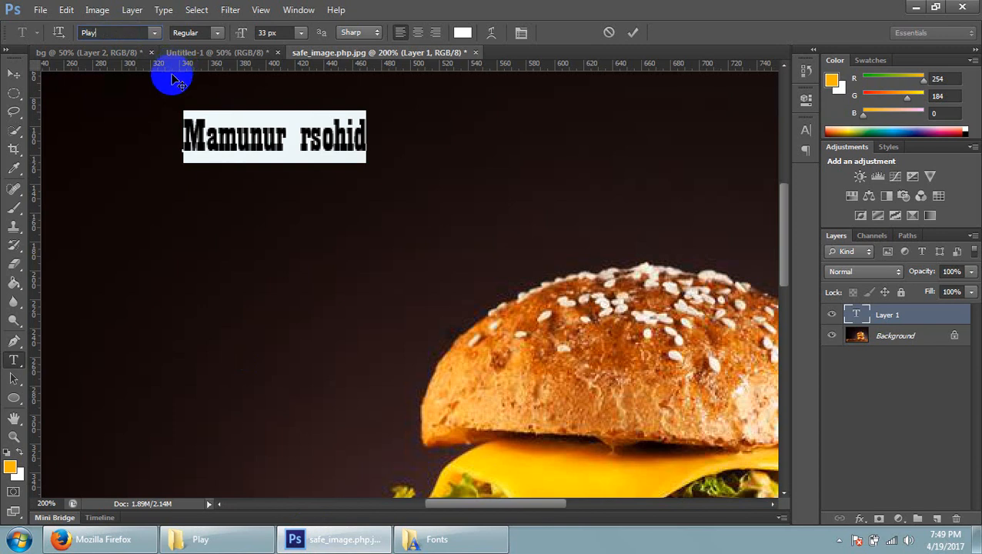
key("Return")
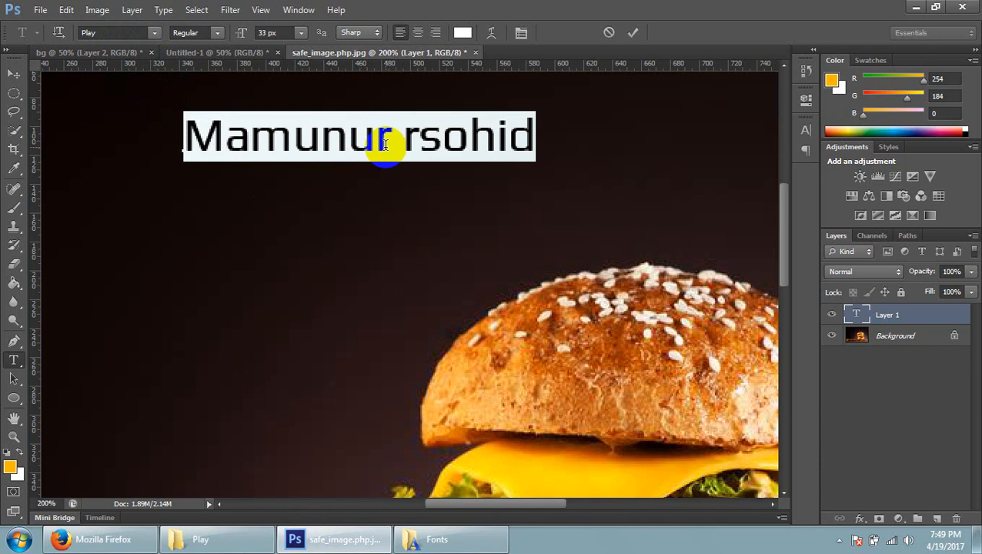
triple_click(385, 145)
left_click(82, 38)
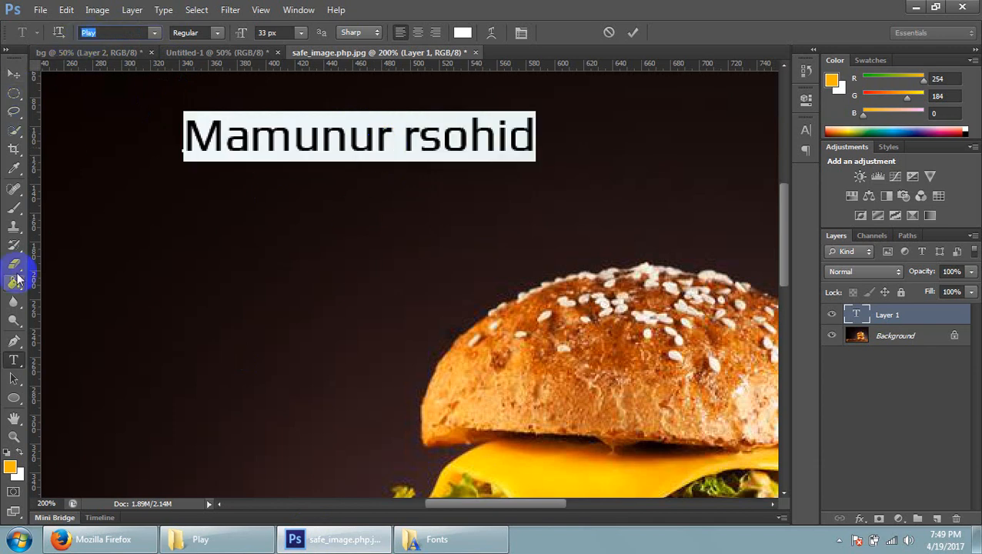
left_click(14, 73)
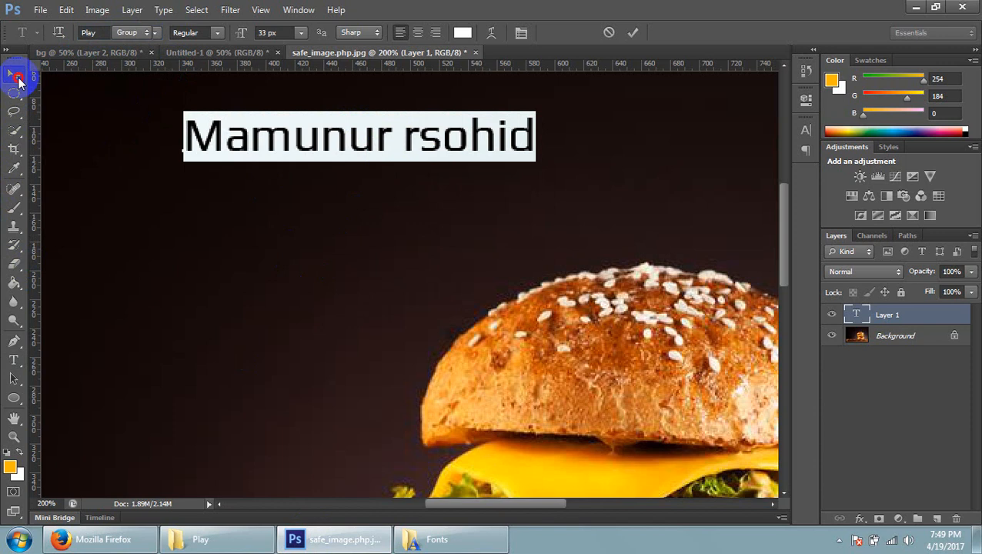
Select all of the name text with the Type tool and set its font family to Montserrat
left_click(13, 356)
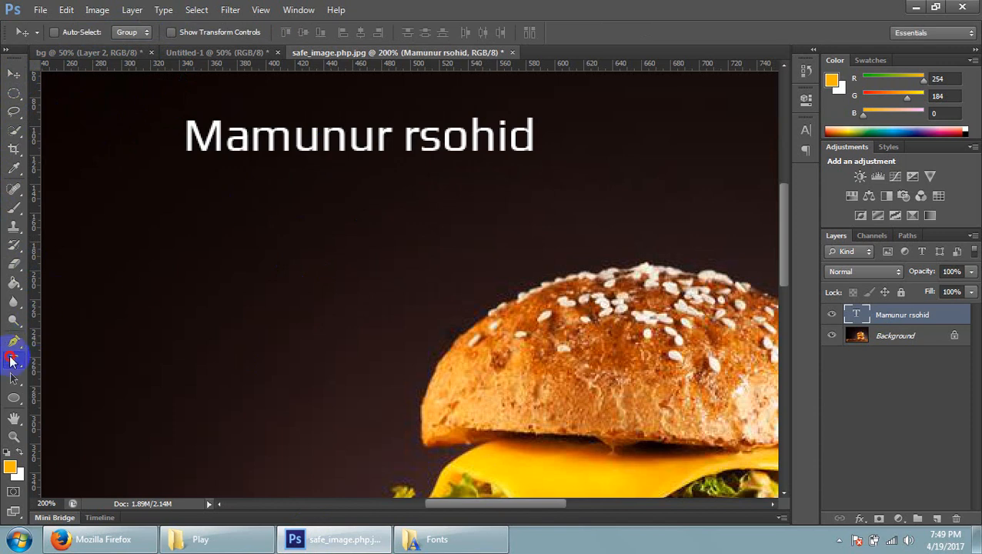
left_click(272, 136)
double_click(272, 135)
left_click(265, 140)
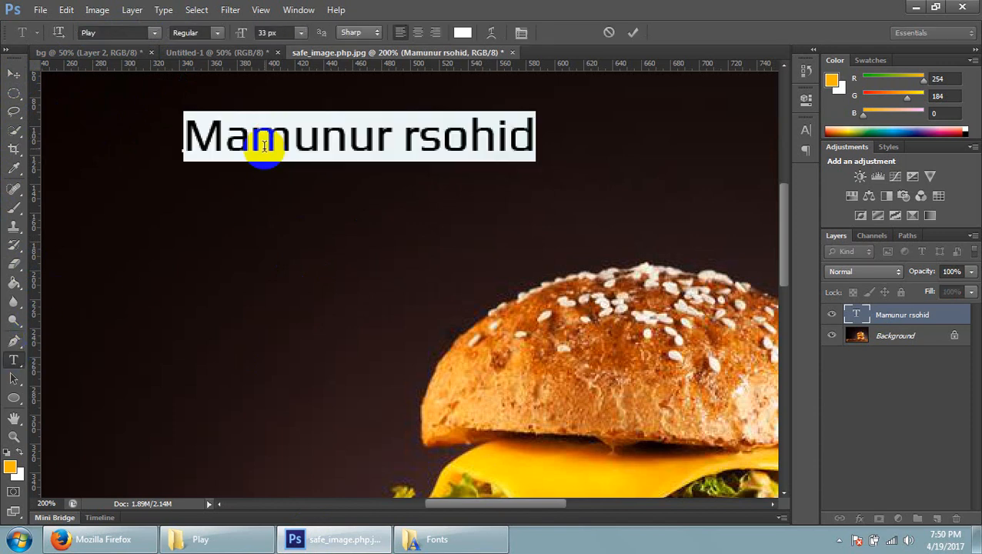
left_click(106, 32)
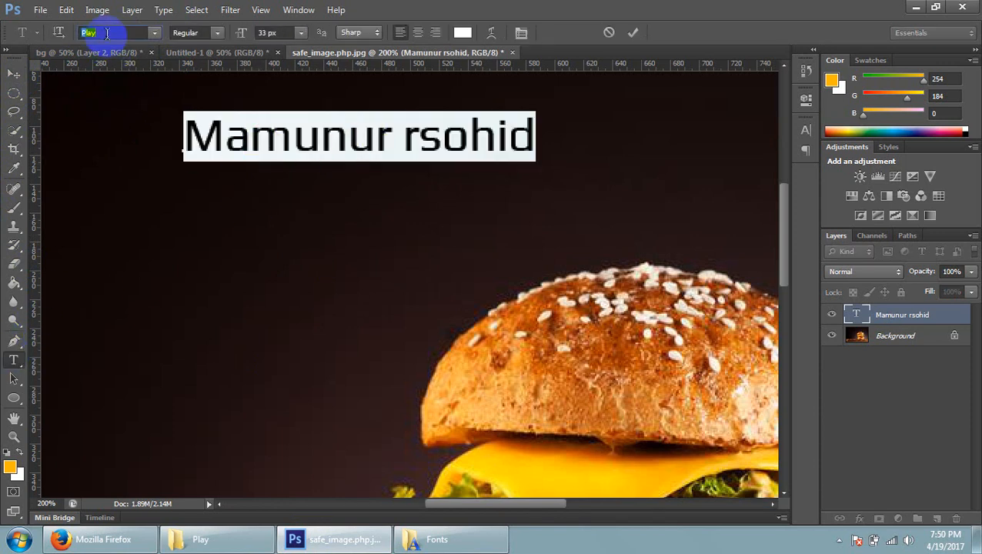
type("Montserrat")
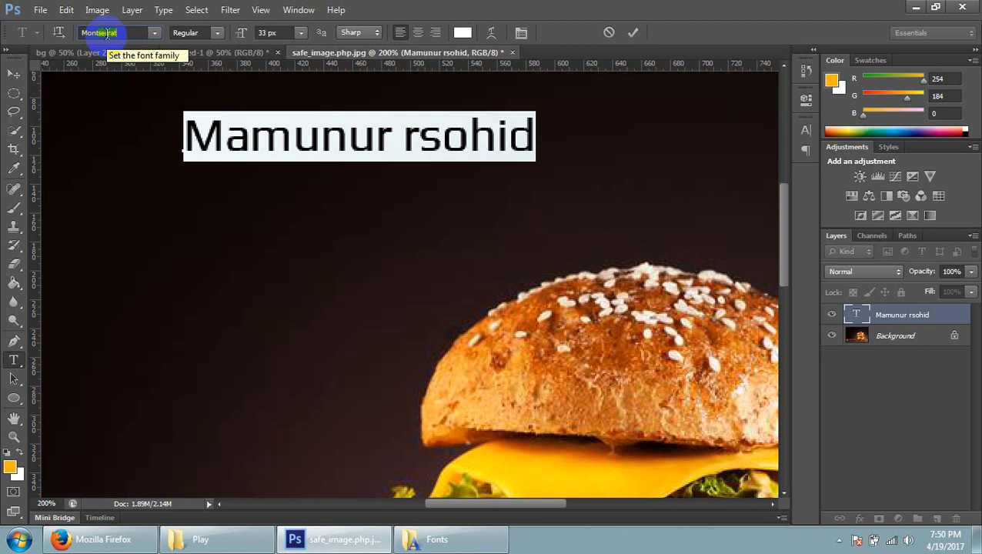
key("Return")
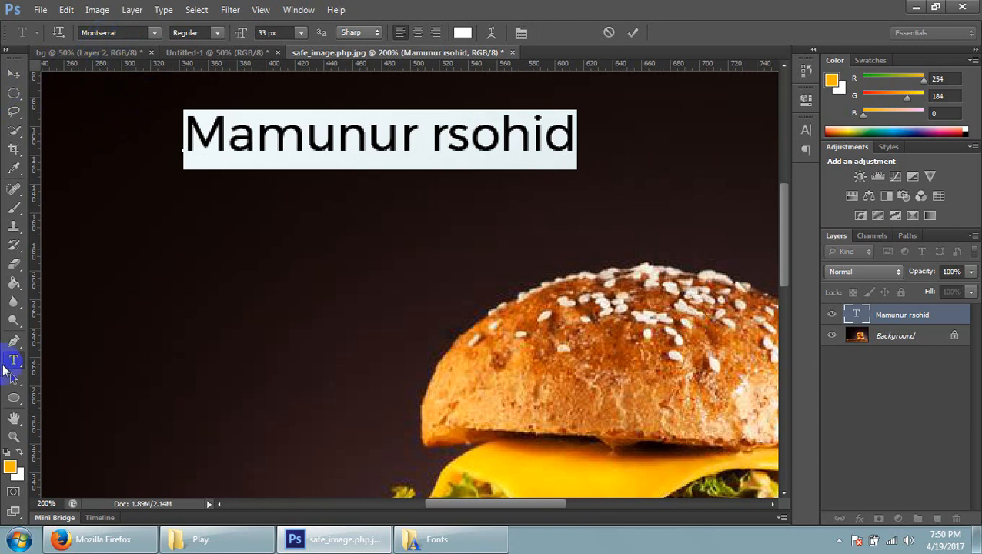
Set the selected name text's font style to Bold in the Montserrat family
left_click(122, 33)
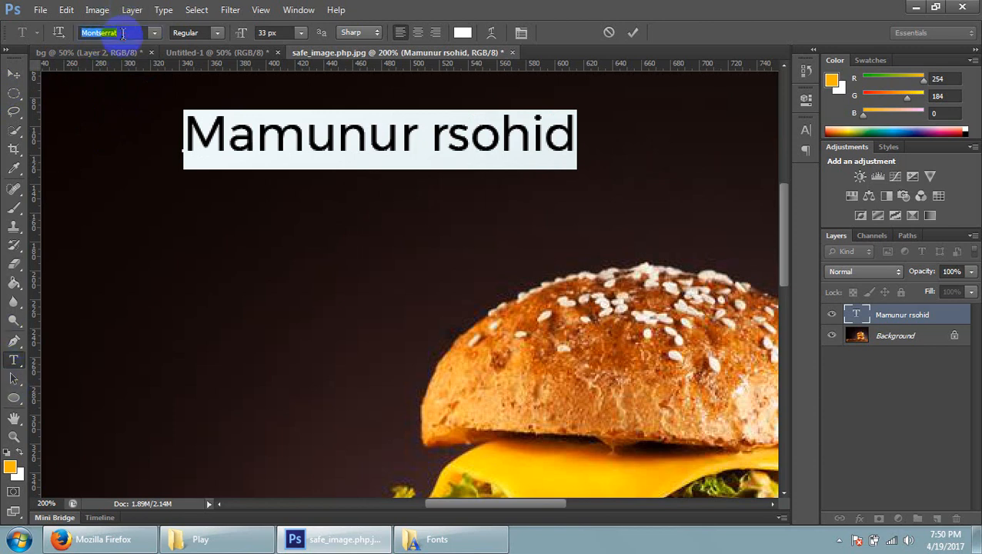
type("Play")
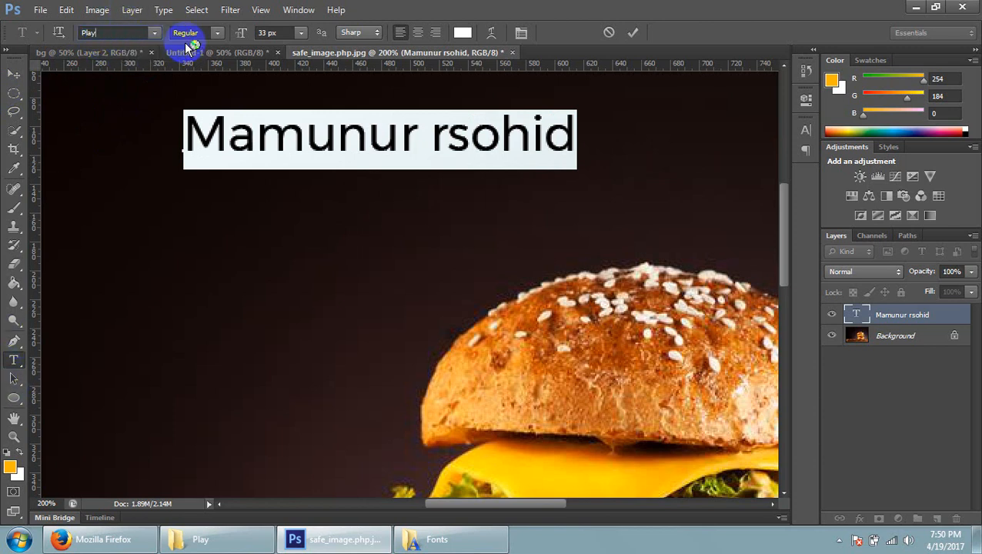
left_click(218, 32)
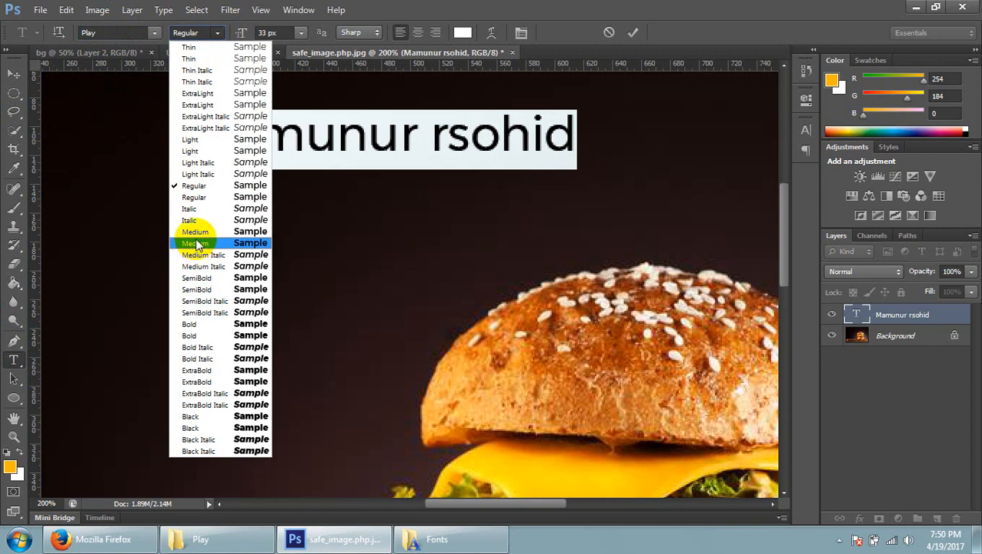
left_click(199, 337)
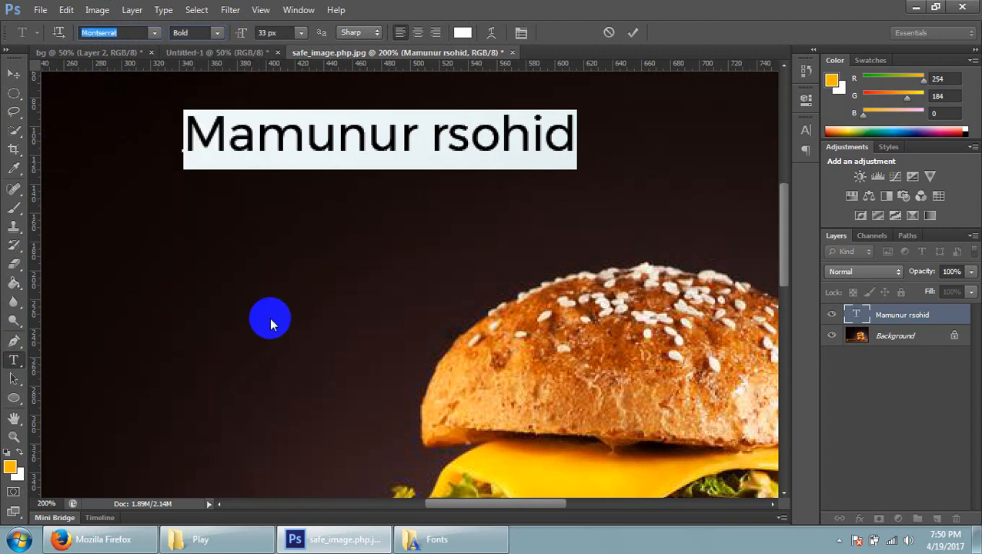
left_click(406, 145)
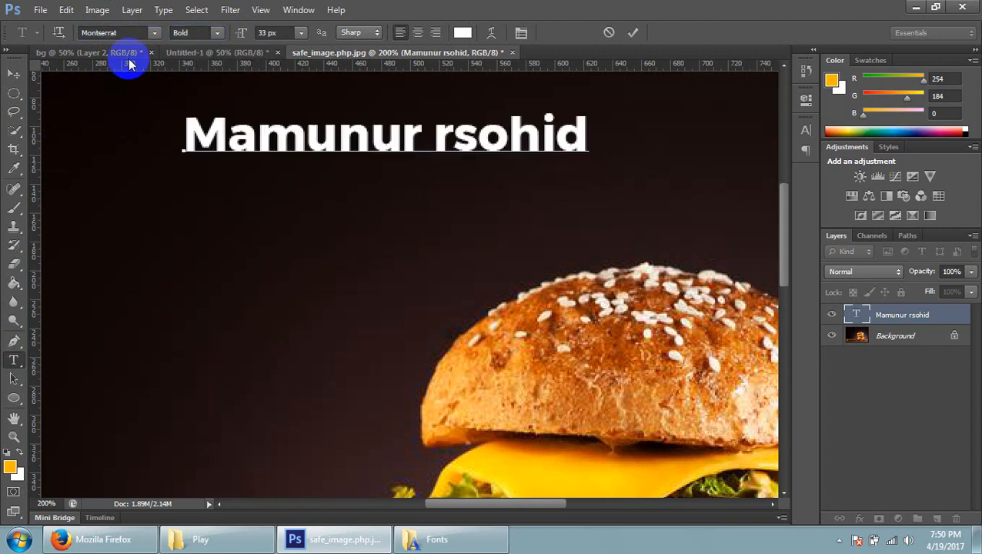
left_click(116, 33)
type("M")
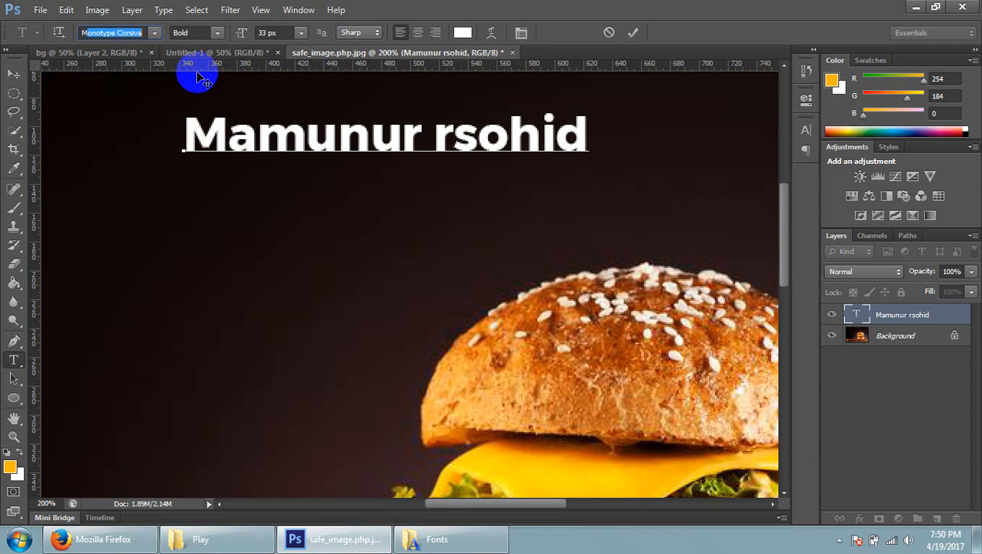
key("BackSpace")
type("Play")
left_click(258, 142)
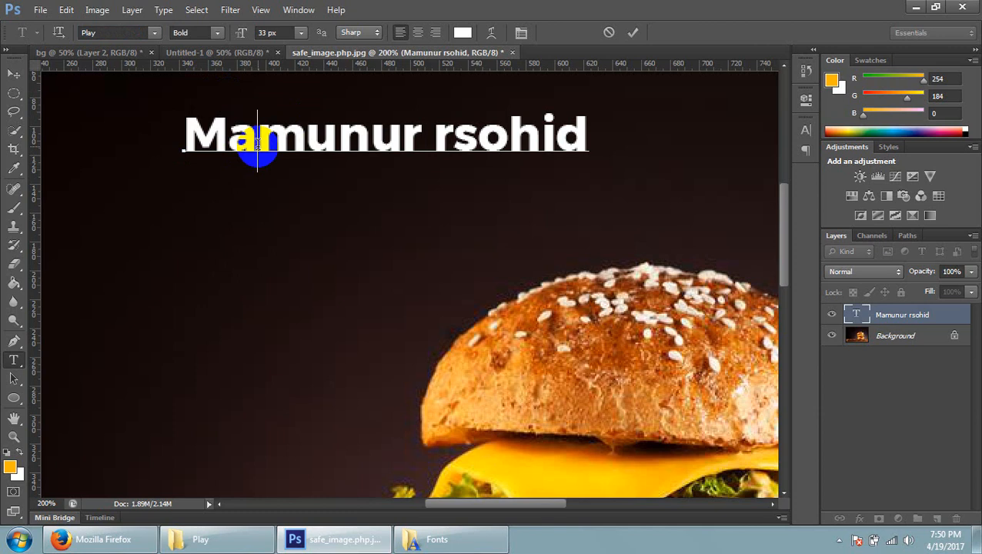
Select all of the name text, set its font family to Play, and commit the edit by switching to the Move tool
triple_click(257, 143)
left_click(136, 33)
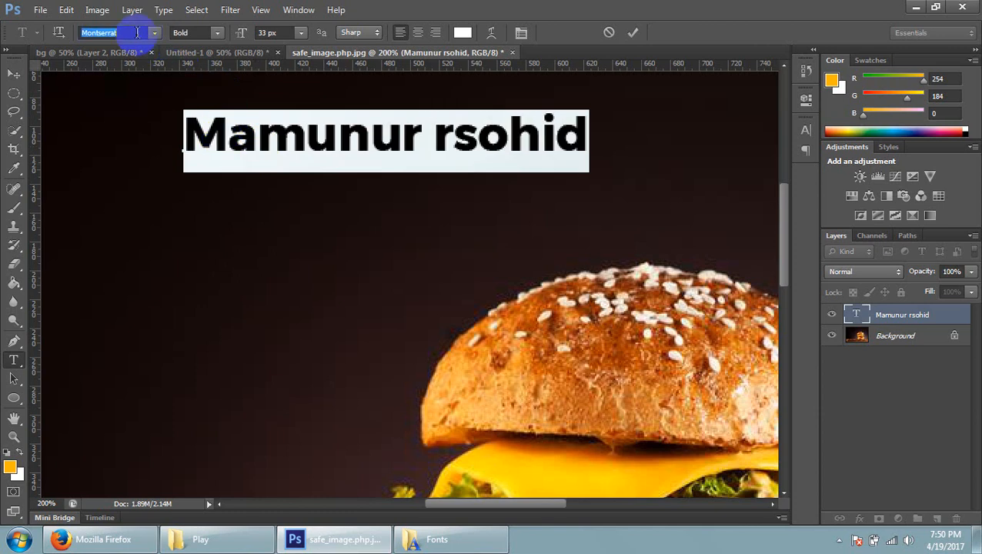
type("Play")
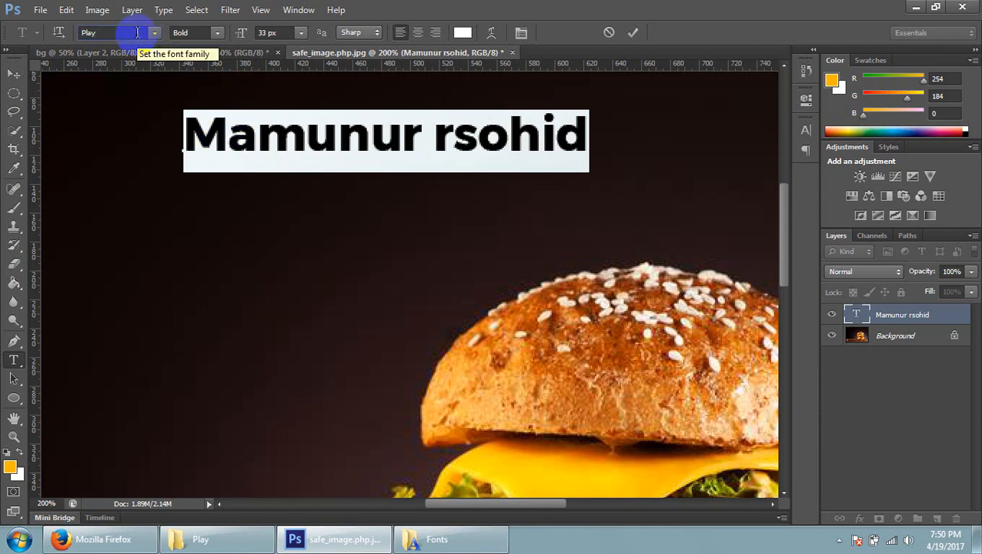
key("Return")
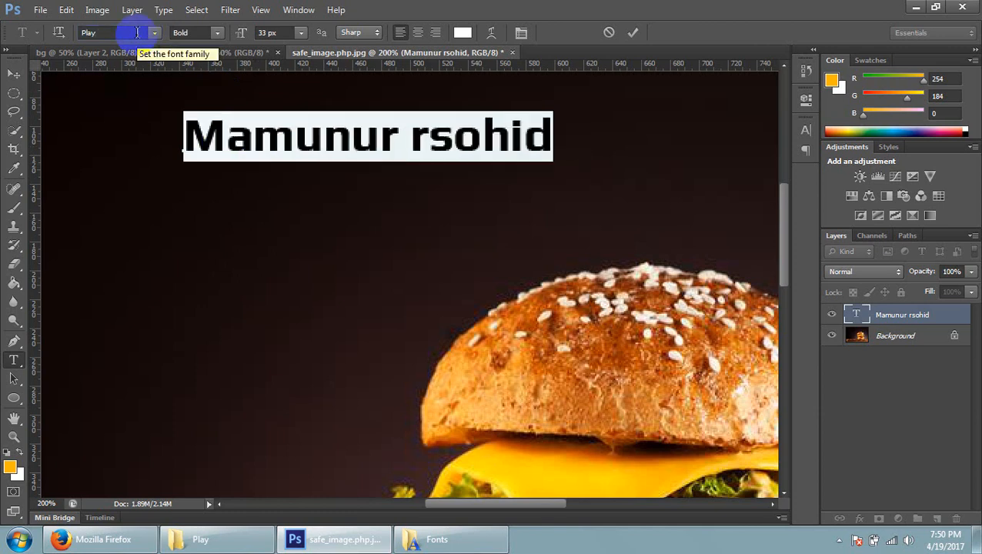
left_click(15, 77)
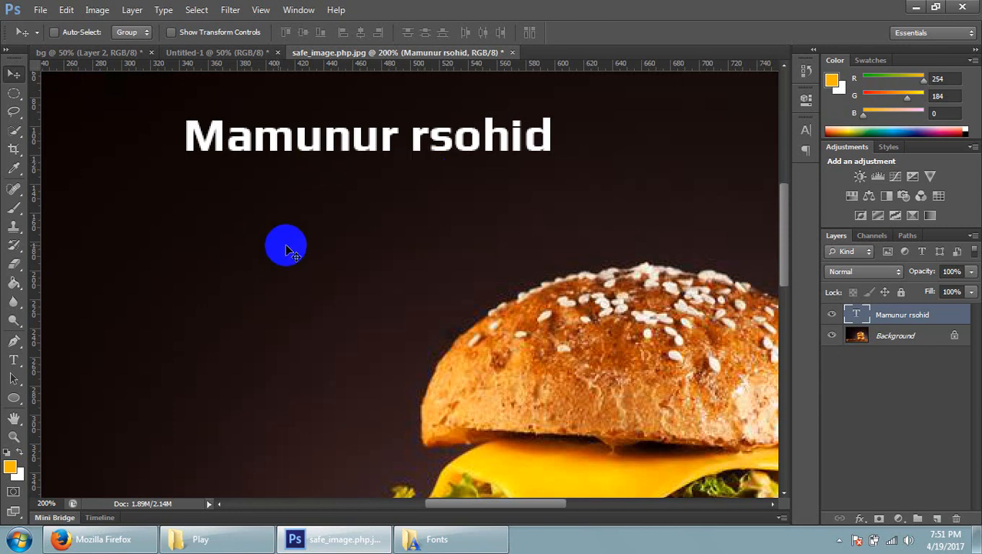
left_click(100, 540)
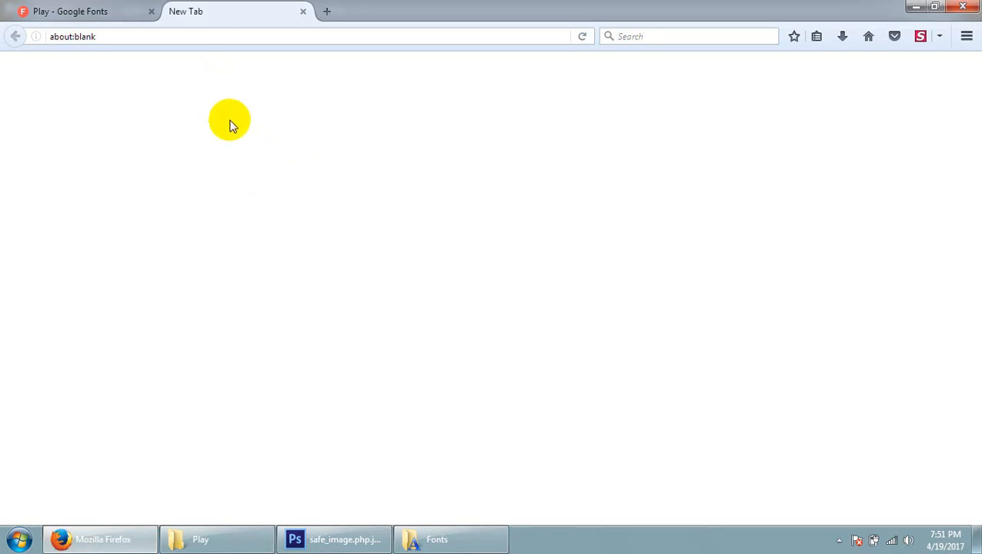
left_click(368, 538)
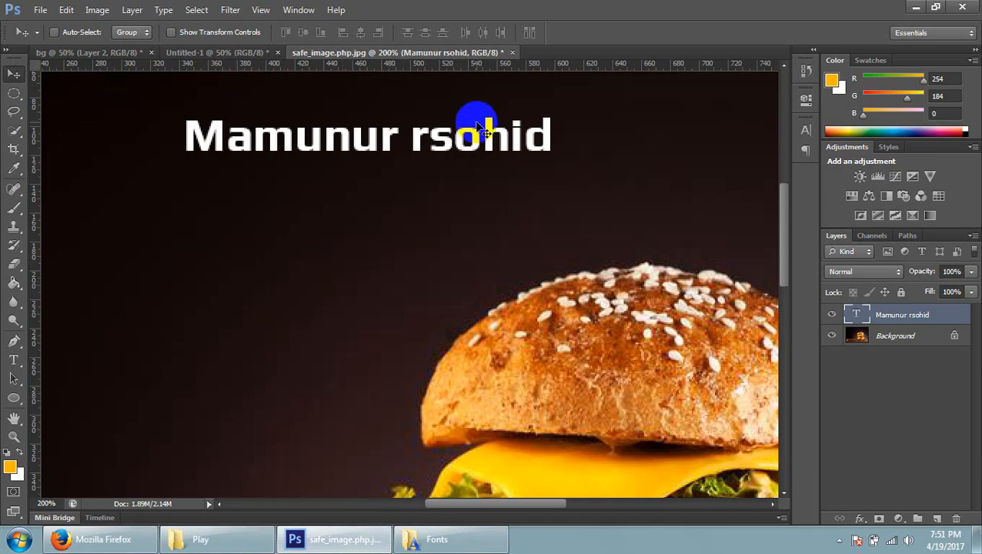
With the Type tool active, examine the font family, style, size and leading settings in the Character panel, and close it
left_click(15, 359)
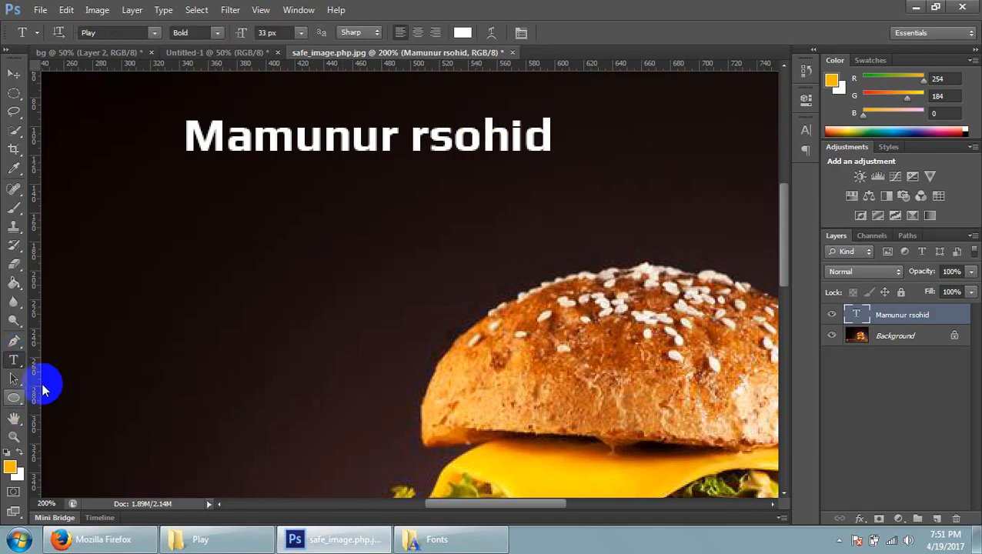
left_click(521, 32)
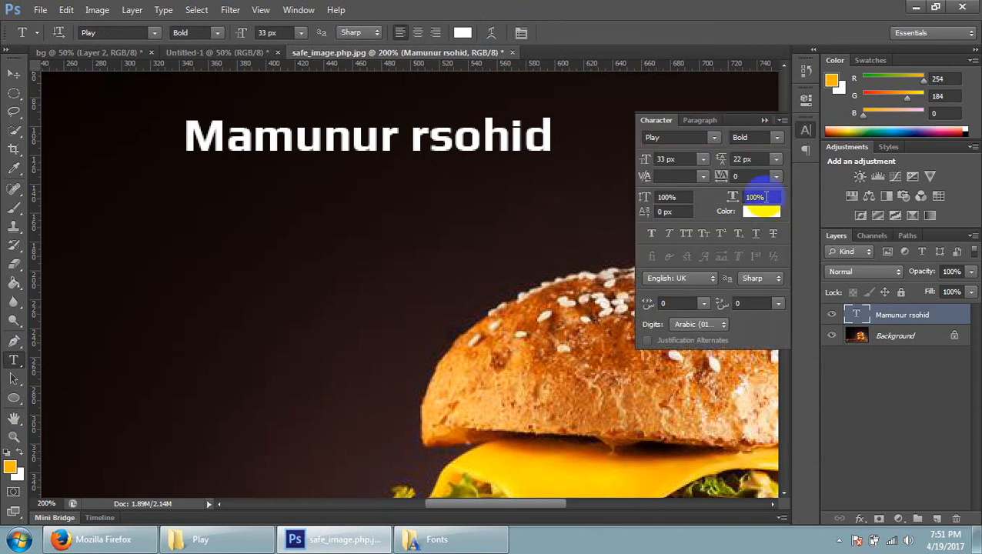
left_click(741, 160)
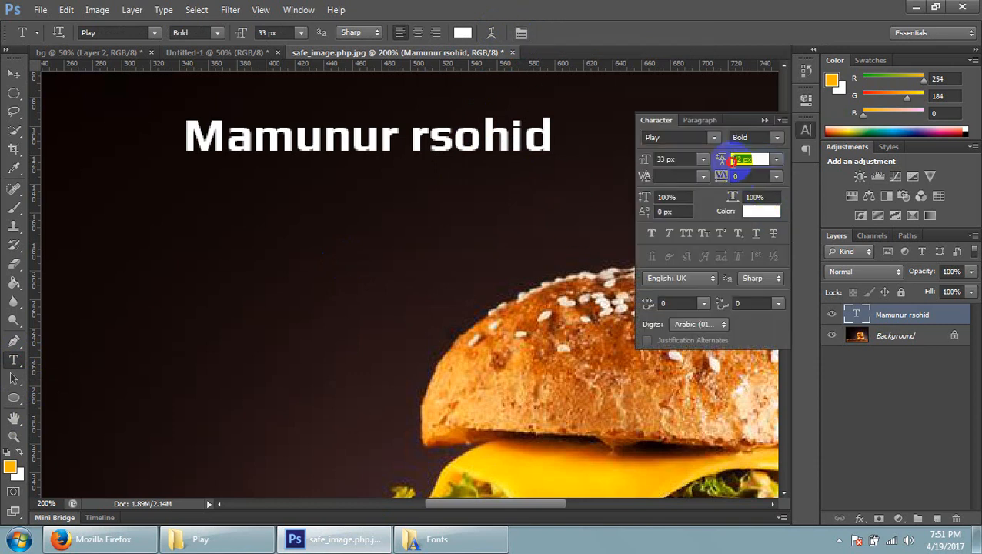
left_click(684, 160)
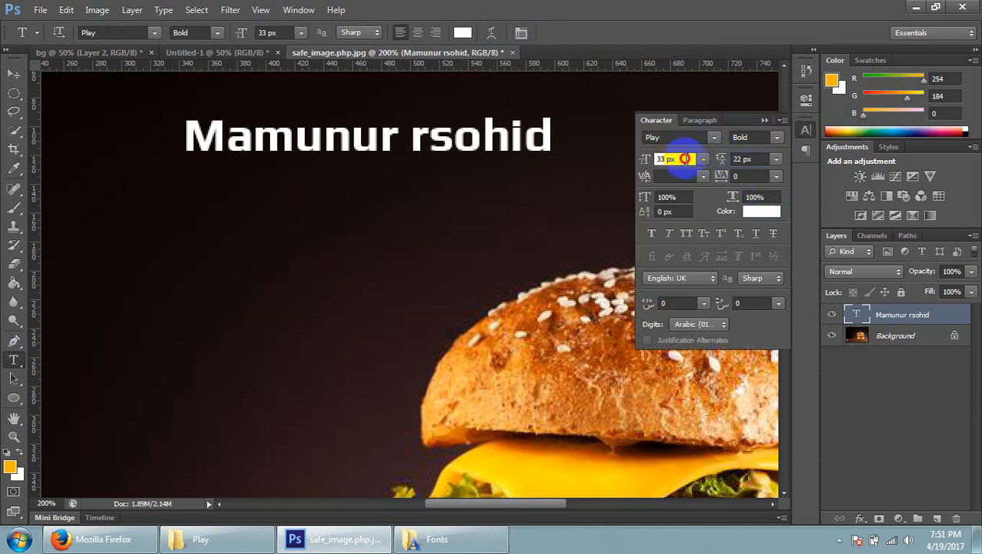
left_click(649, 137)
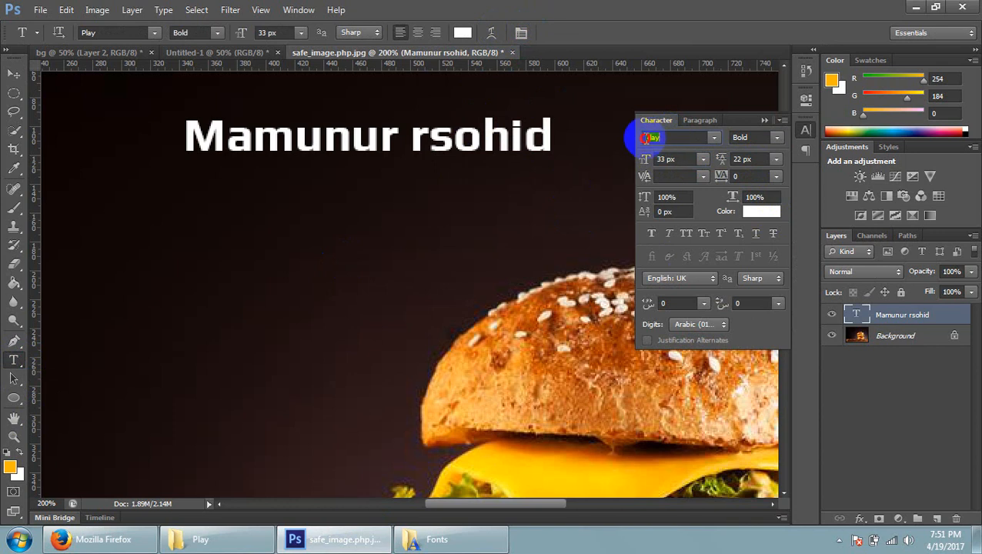
left_click(754, 138)
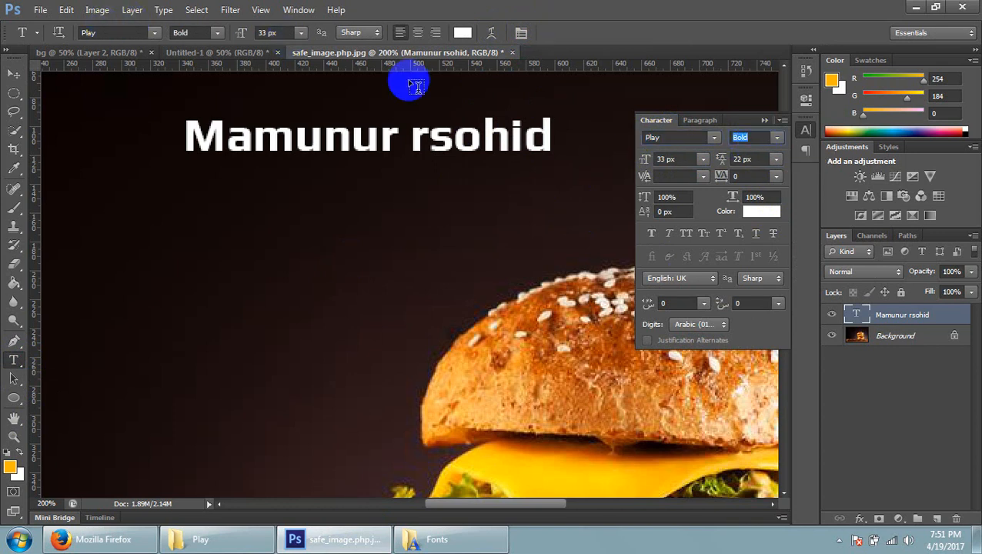
left_click(730, 162)
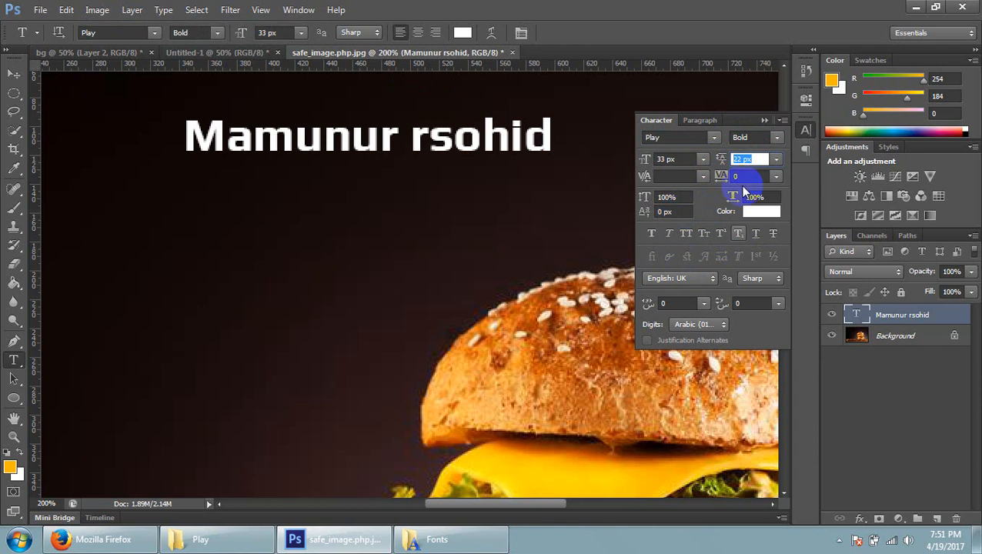
left_click(766, 120)
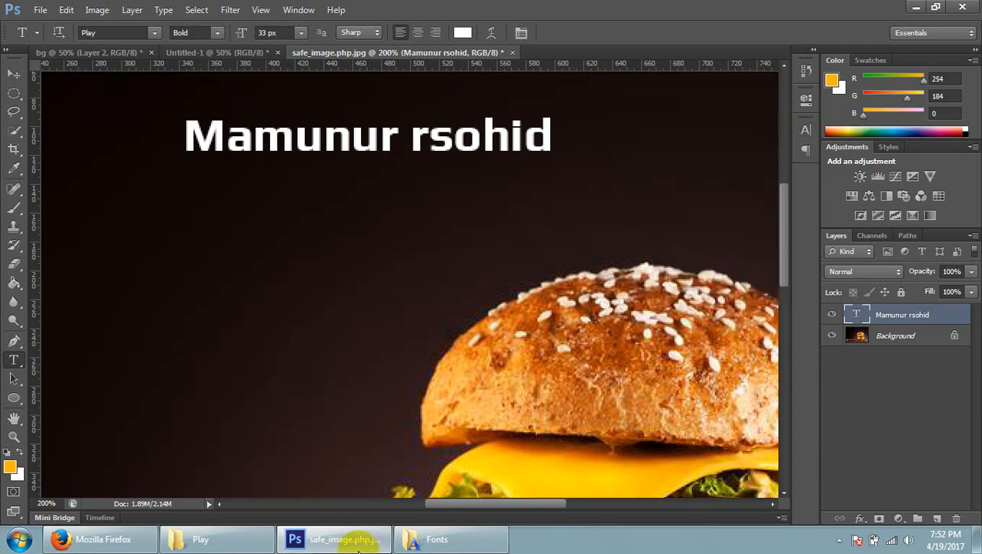
Switch to Firefox and copy the Embed Font description sentence from the Play page on Google Fonts
left_click(127, 539)
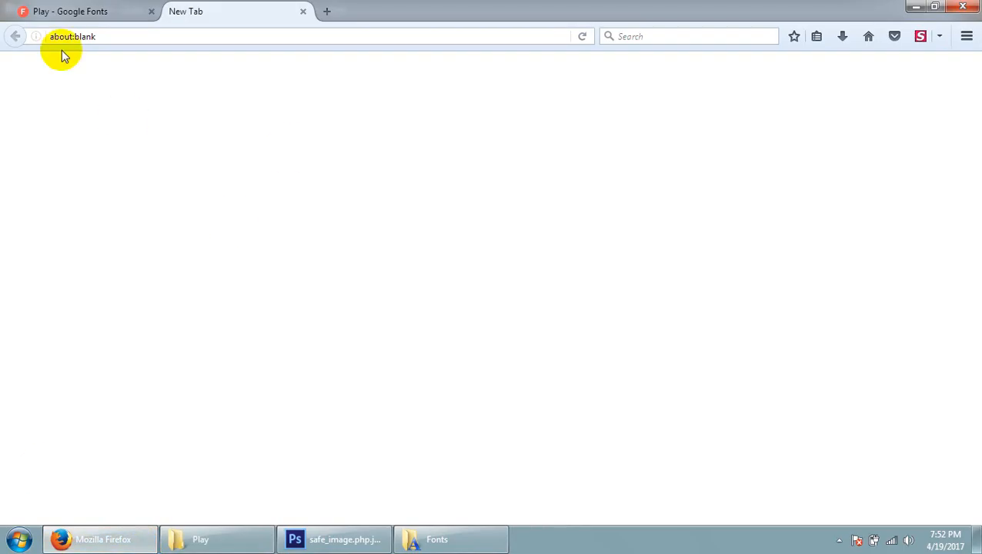
left_click(69, 11)
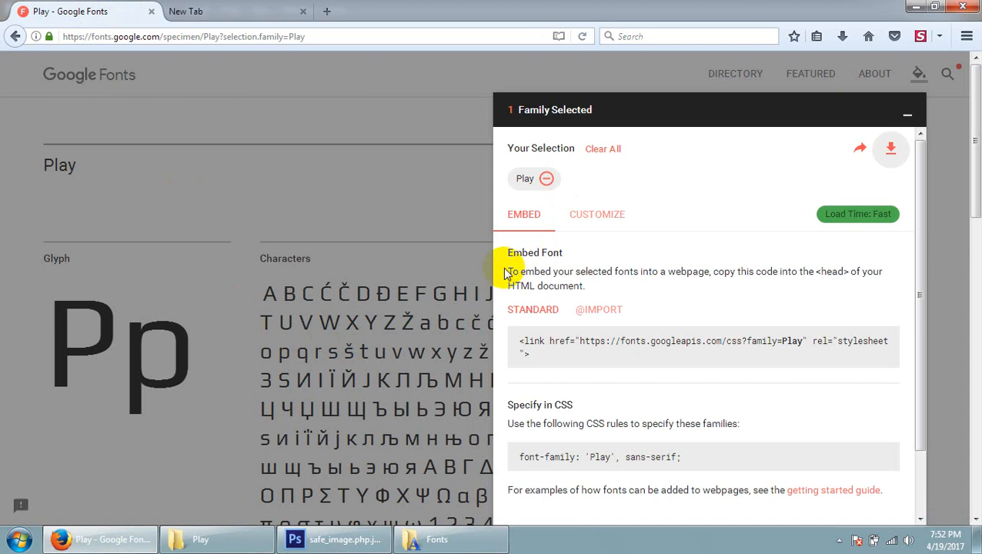
left_click_drag(506, 273, 583, 285)
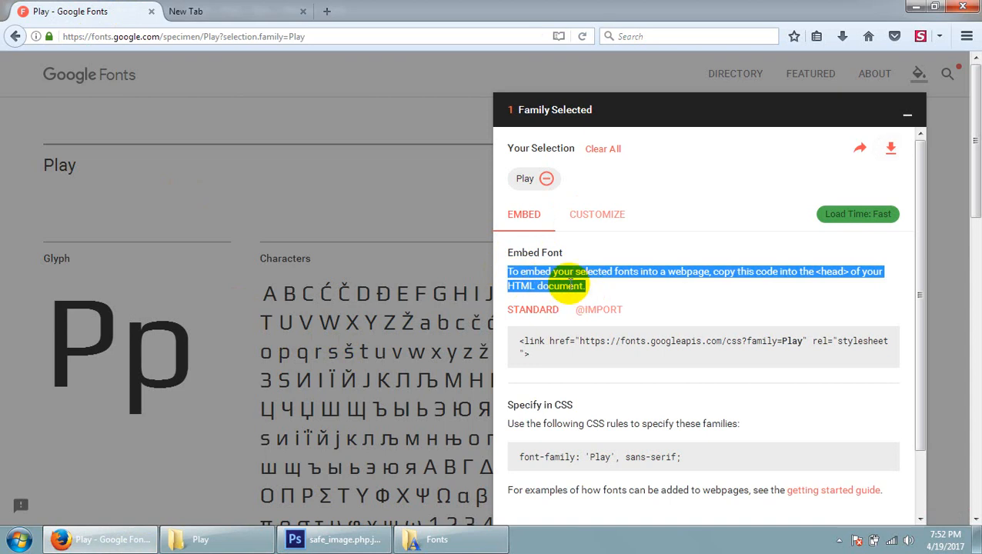
right_click(596, 286)
left_click(603, 297)
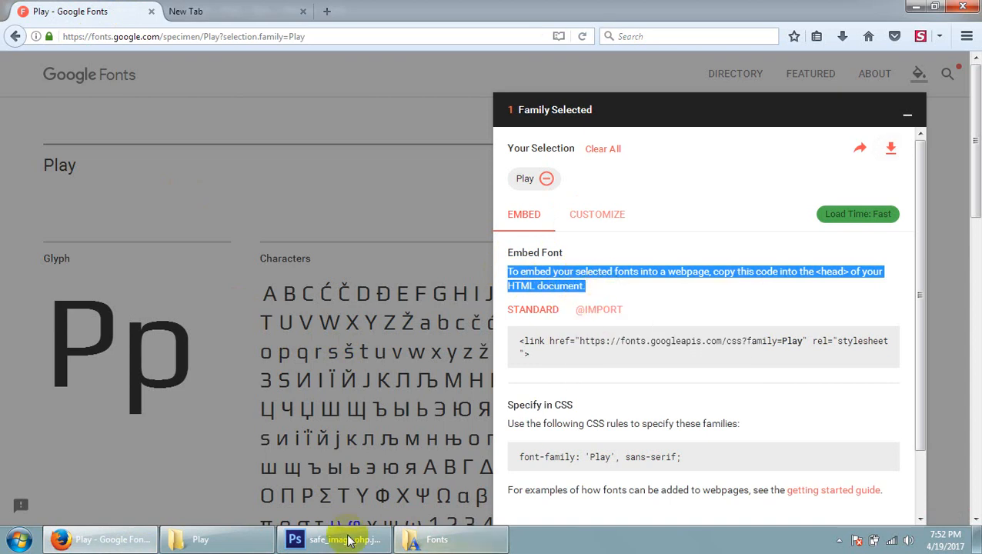
Return to Photoshop, draw a text box about 181 by 77 px below the name with the Horizontal Type tool, and paste the copied sentence
left_click(349, 542)
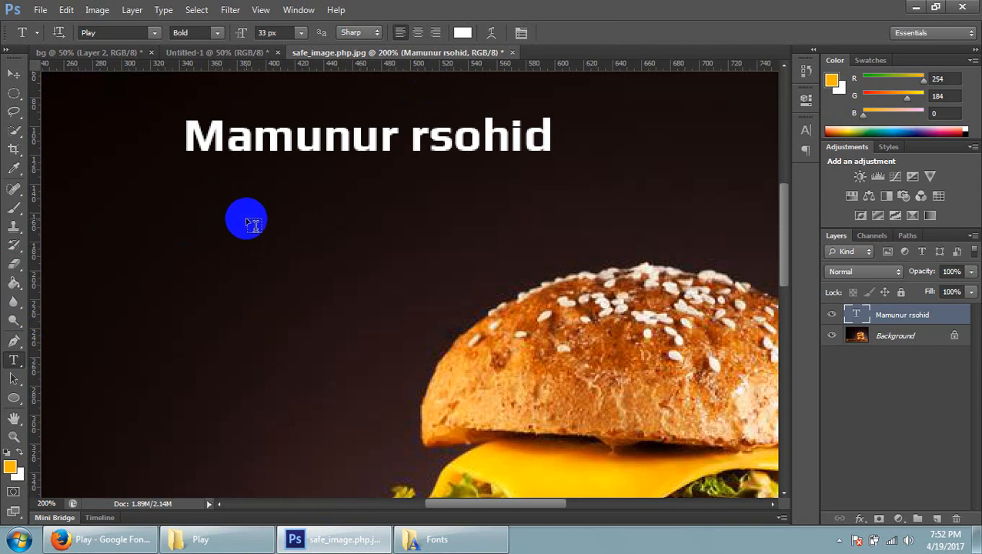
right_click(13, 360)
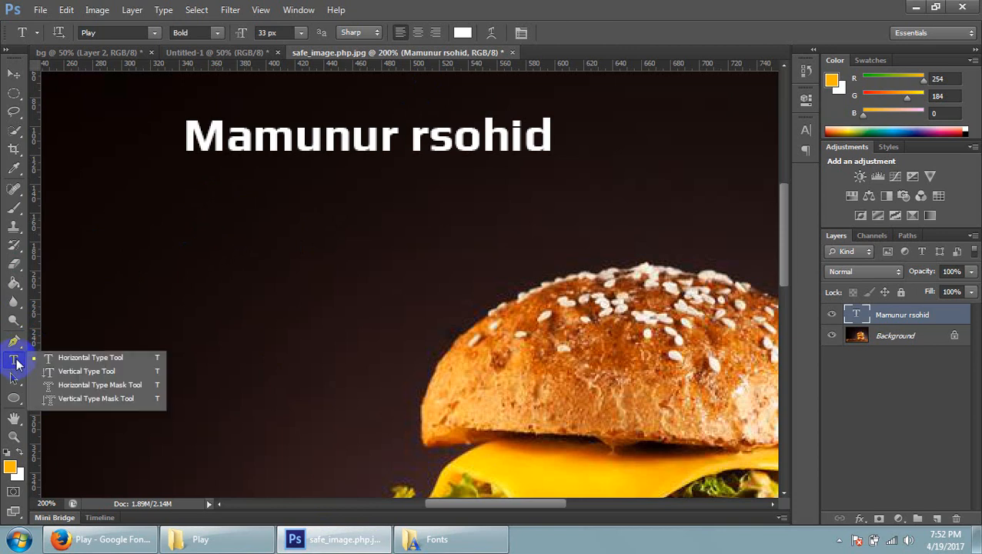
left_click(67, 359)
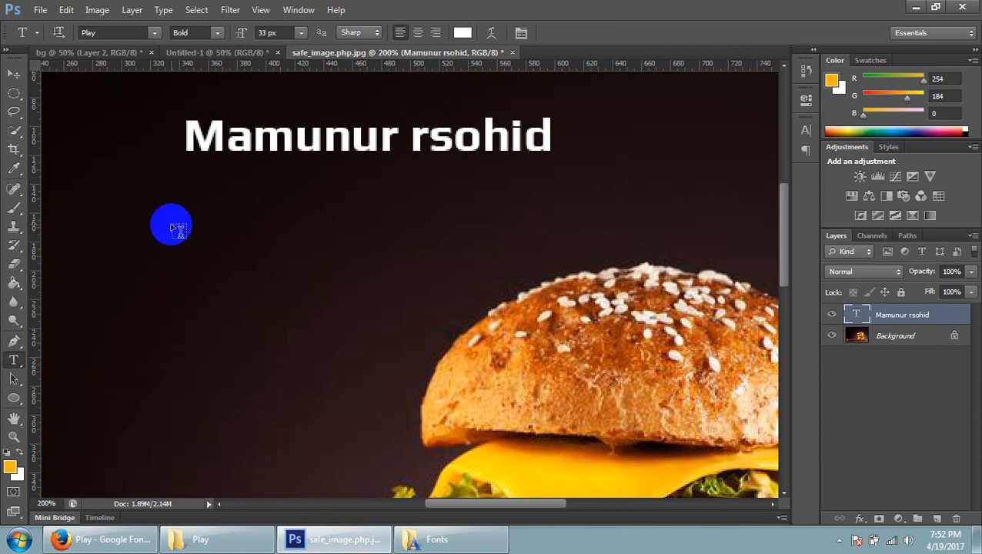
left_click_drag(167, 208, 427, 318)
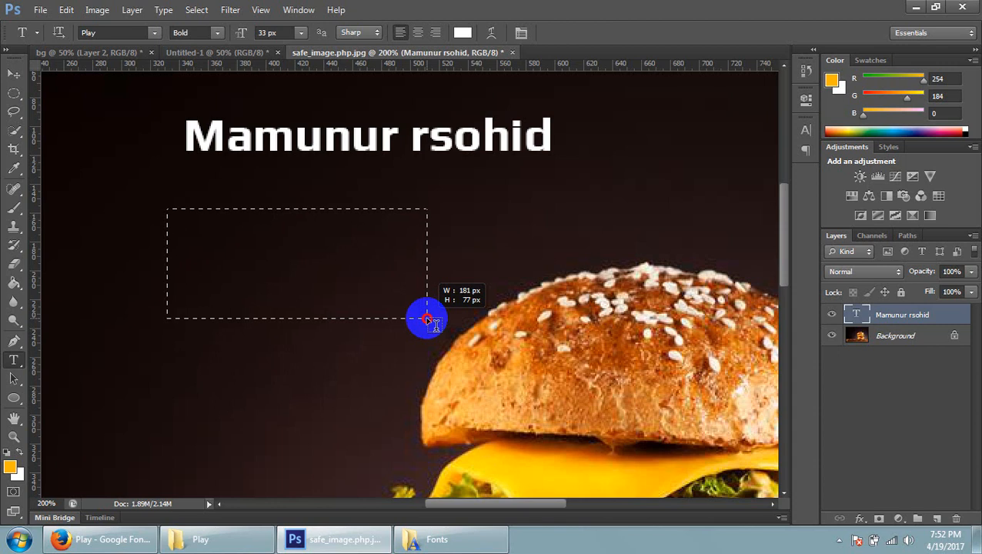
left_click_drag(427, 318, 427, 318)
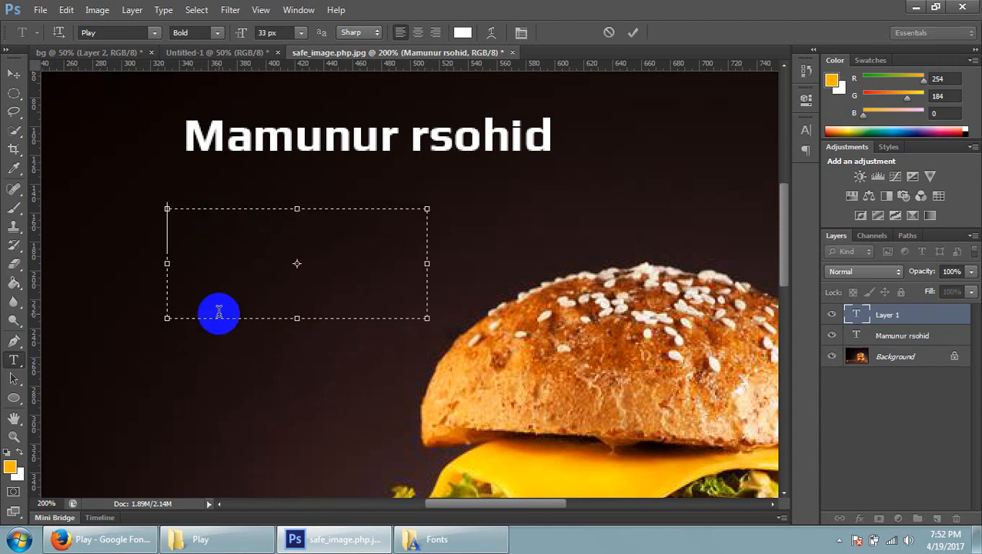
key("ctrl+v")
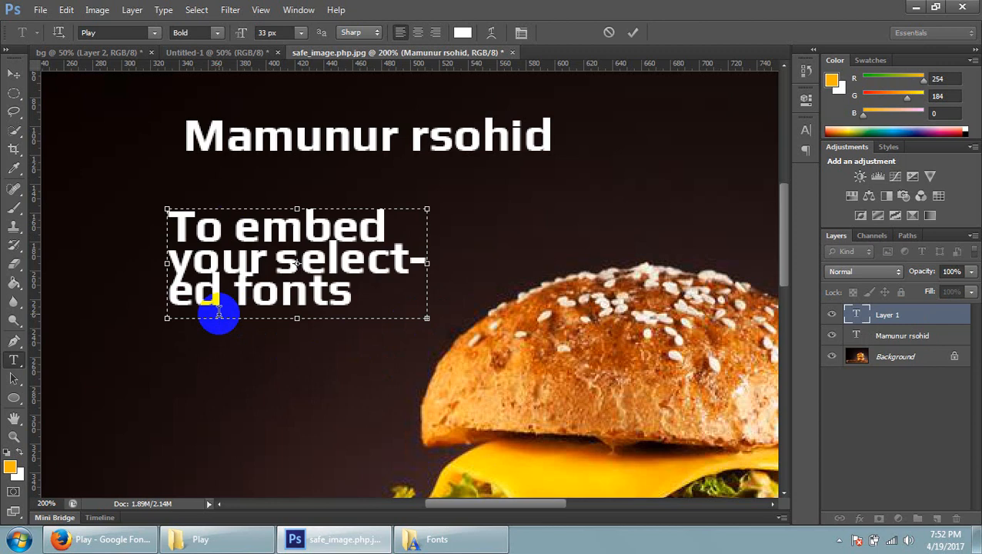
Select all of the pasted paragraph text and set its font size to 11 px
triple_click(292, 256)
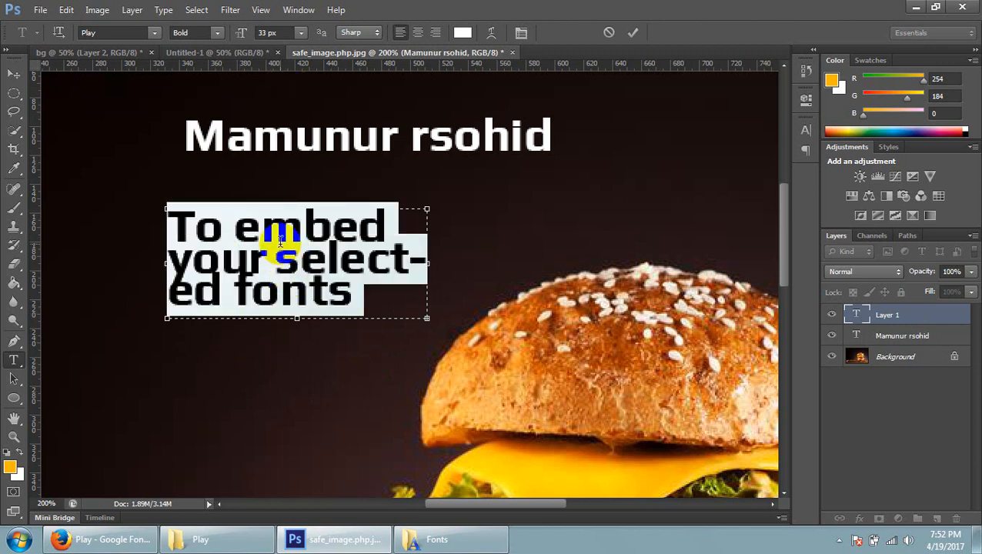
triple_click(279, 247)
left_click(274, 273)
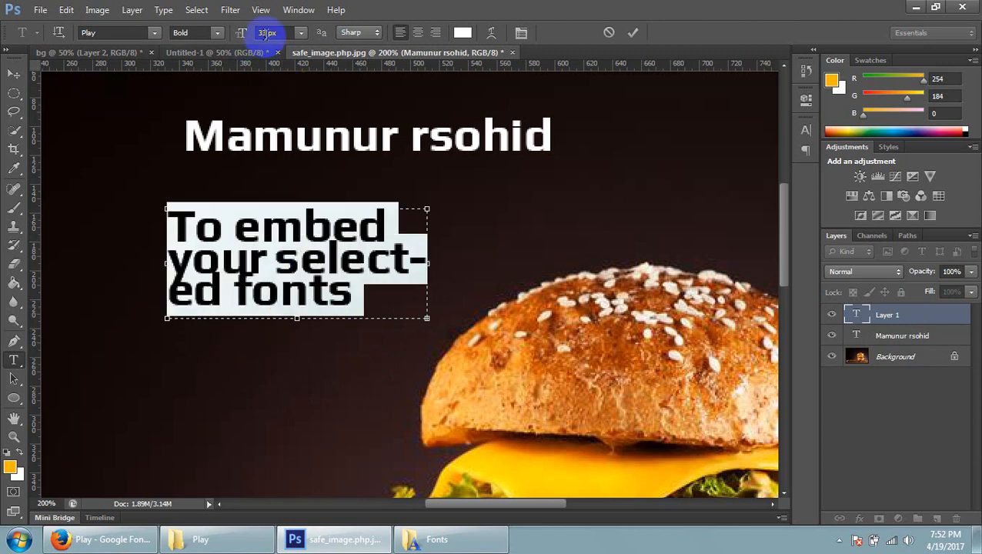
left_click(266, 32)
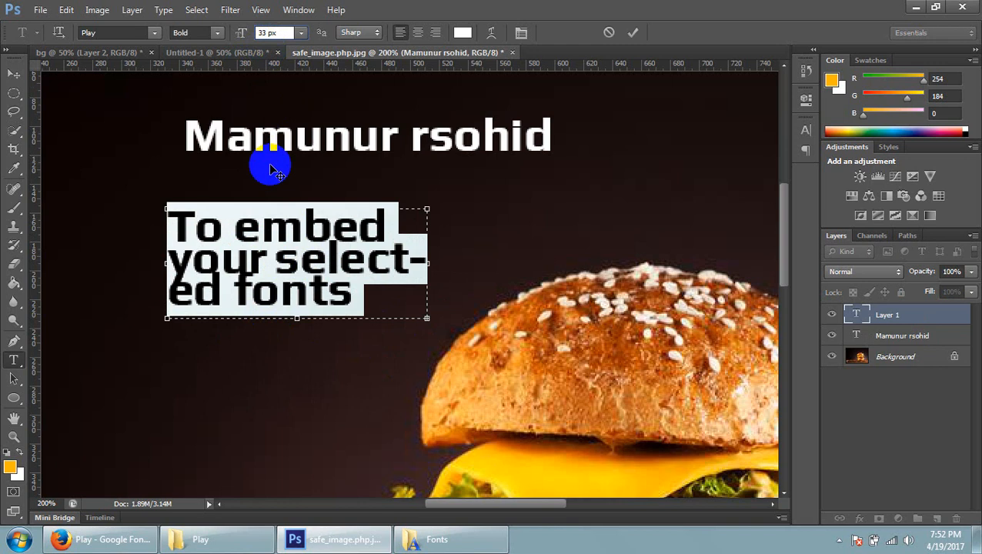
key("Down")
key("Down")
key("Down")
key("Down")
key("Down")
key("Down")
key("Down")
key("Down")
key("Down")
key("Down")
key("Down")
key("Down")
key("Down")
key("Down")
key("Down")
key("Down")
key("Down")
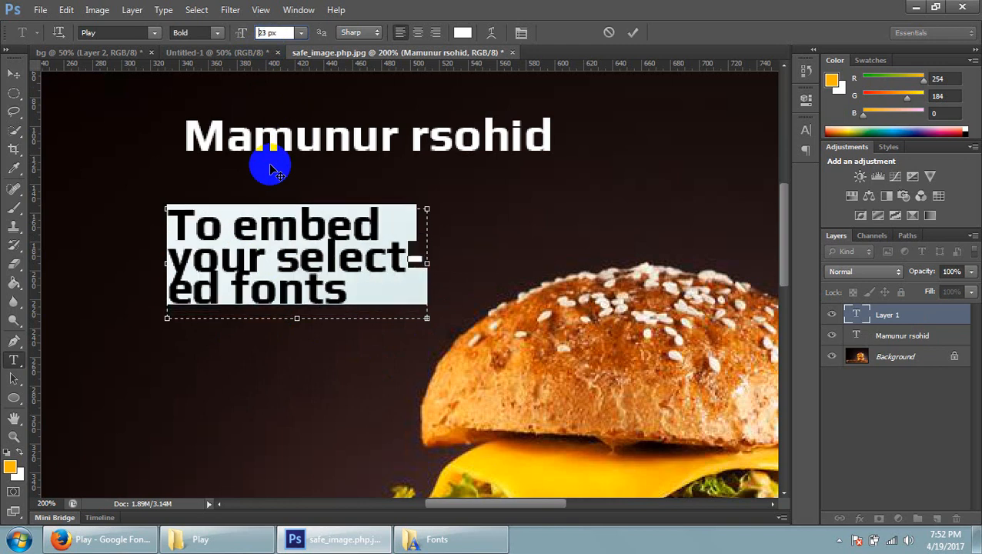
key("Down")
key("Down")
key("Down")
key("Down")
key("Down")
key("Down")
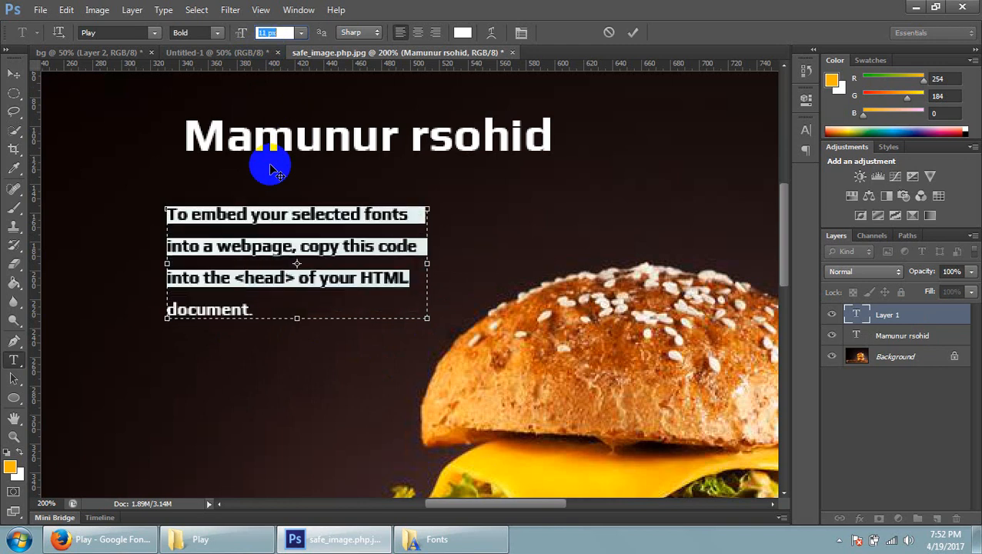
left_click(264, 32)
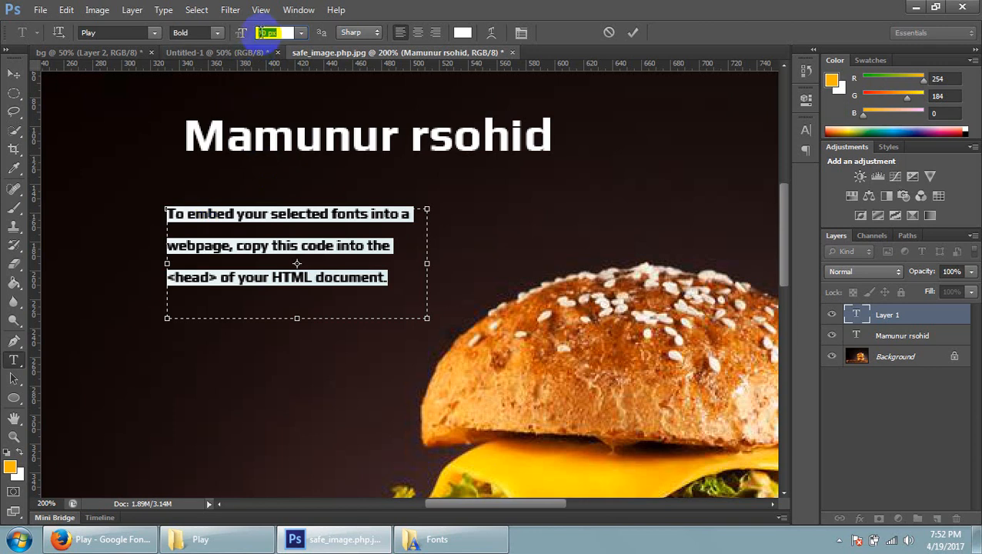
key("Up")
key("Up")
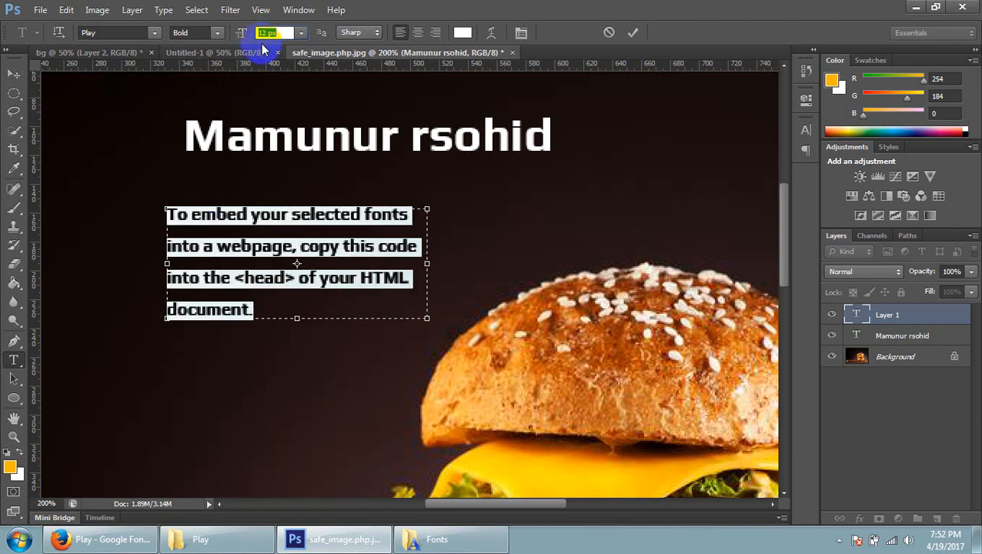
key("Down")
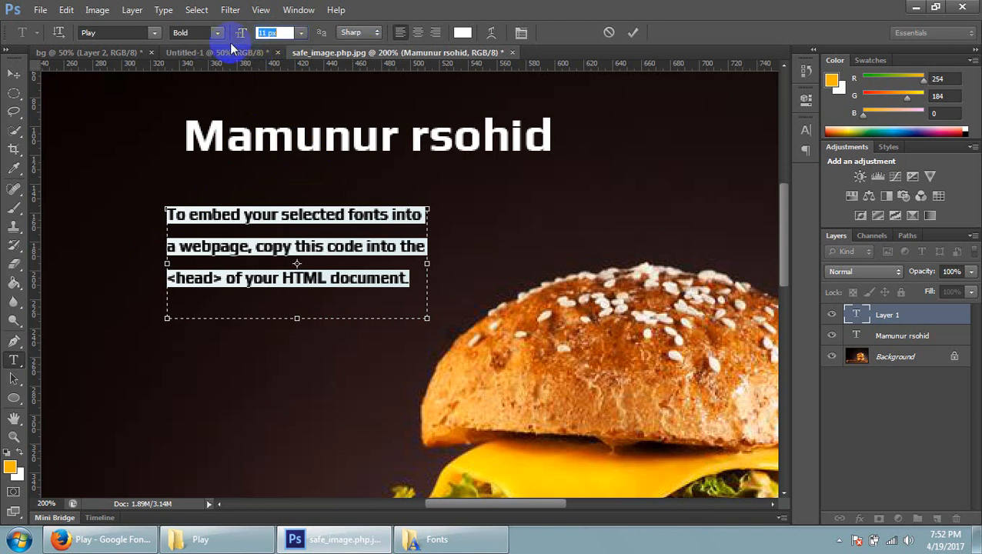
left_click(268, 32)
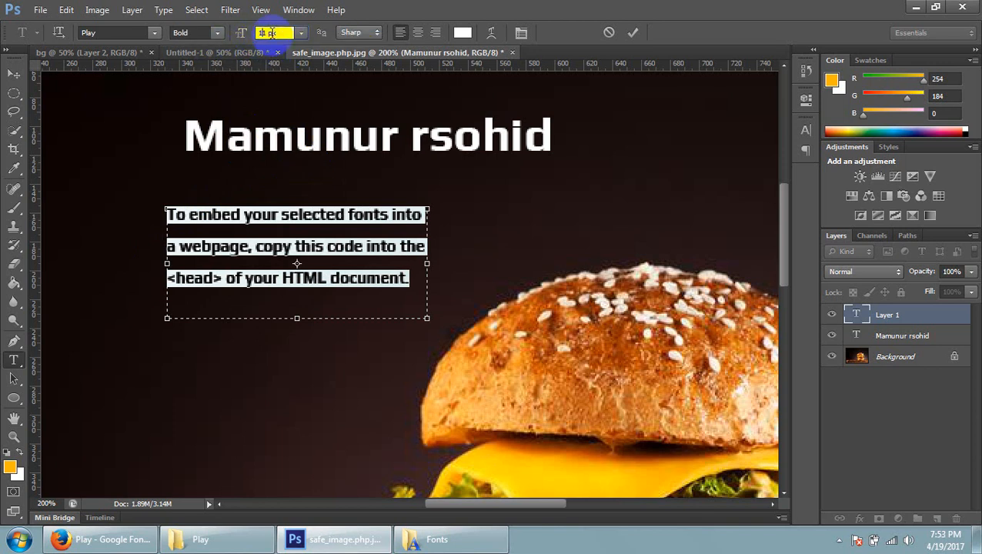
left_click_drag(264, 33, 286, 33)
left_click(287, 33)
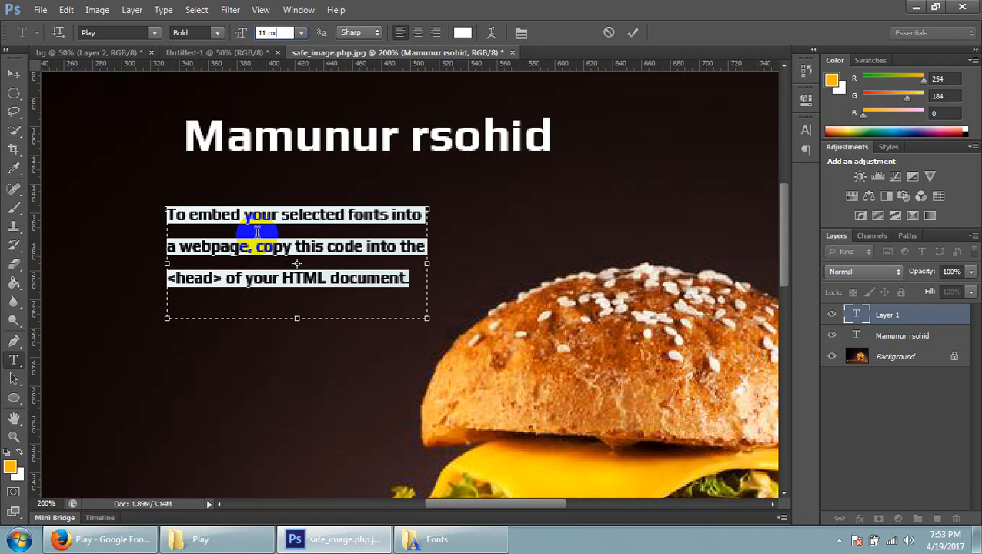
Set the paragraph text's font style to Regular, try center alignment, and settle on right alignment
left_click(217, 32)
left_click(194, 47)
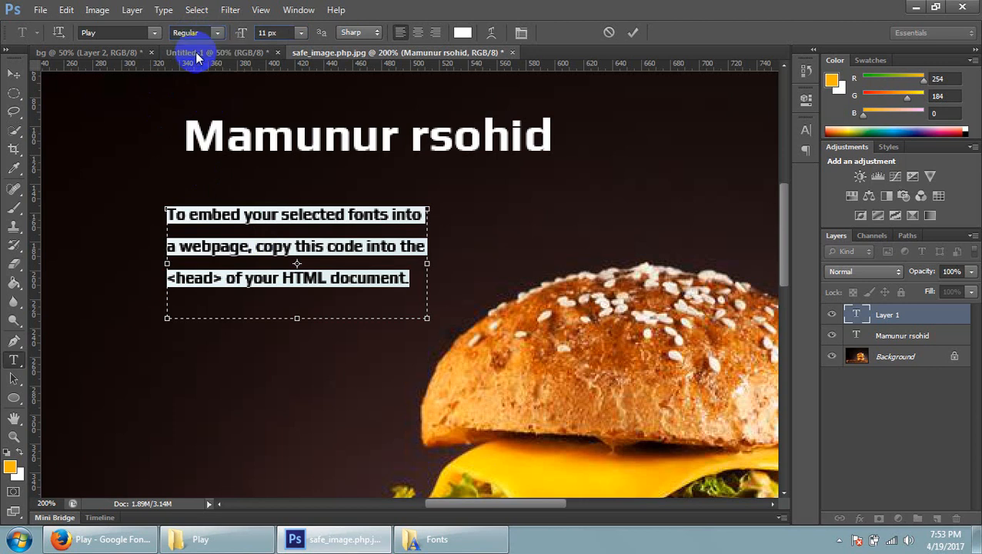
left_click(135, 33)
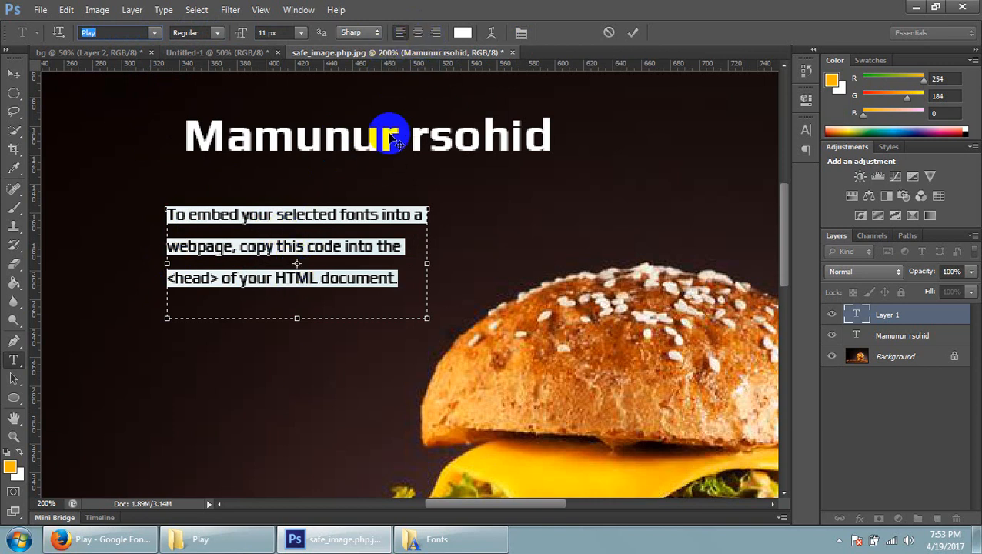
left_click(418, 33)
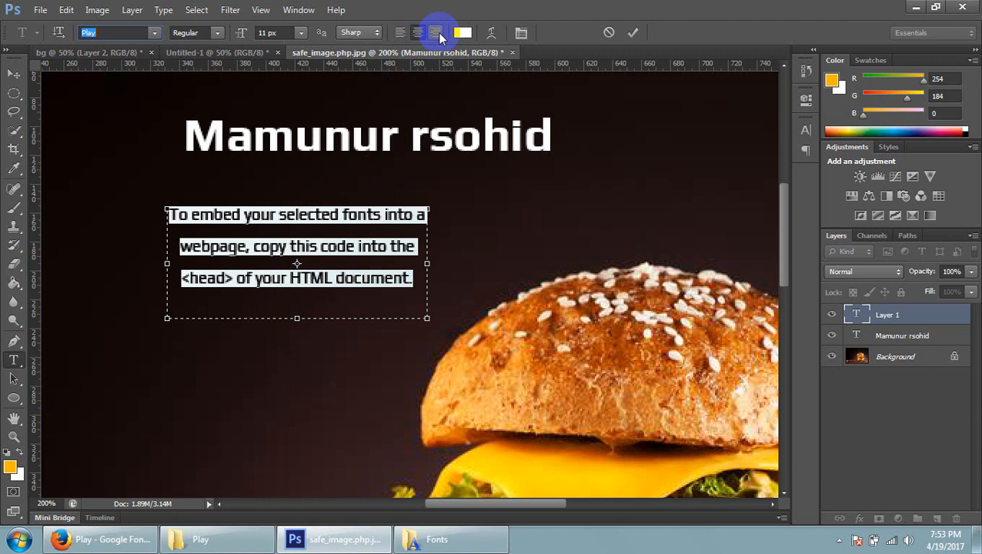
left_click(437, 33)
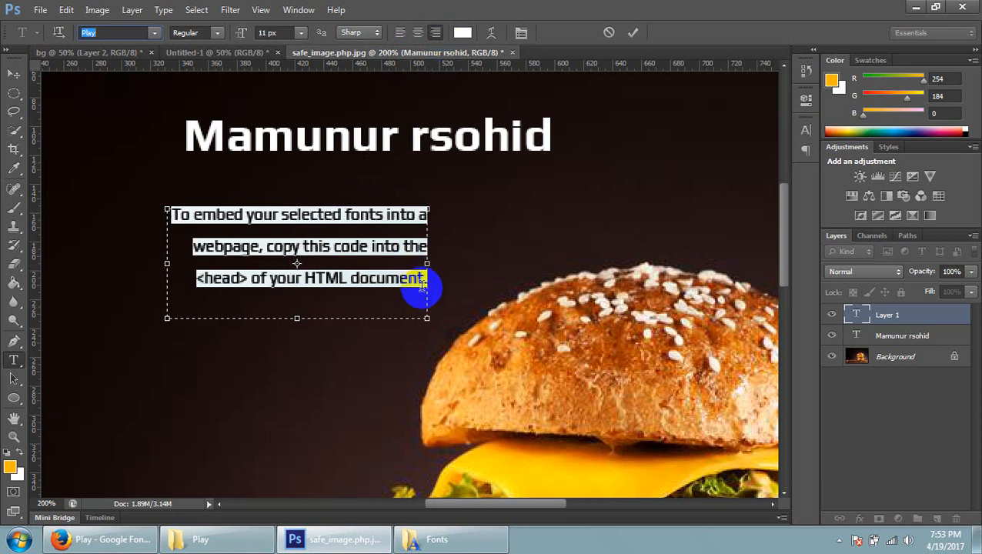
Open the Character panel, try the paragraph text at 14 px, and return its font size to 11 px
left_click(523, 33)
left_click(749, 159)
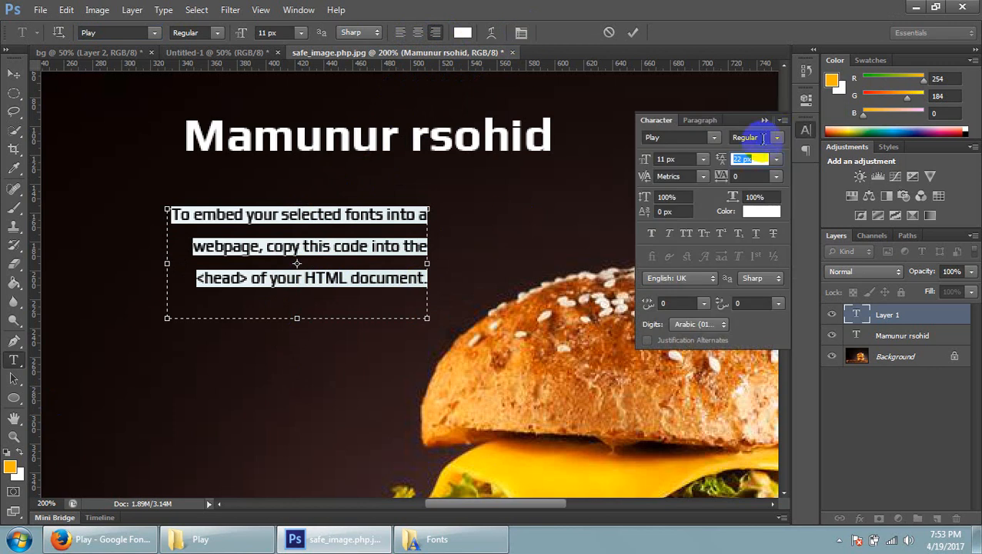
left_click(669, 159)
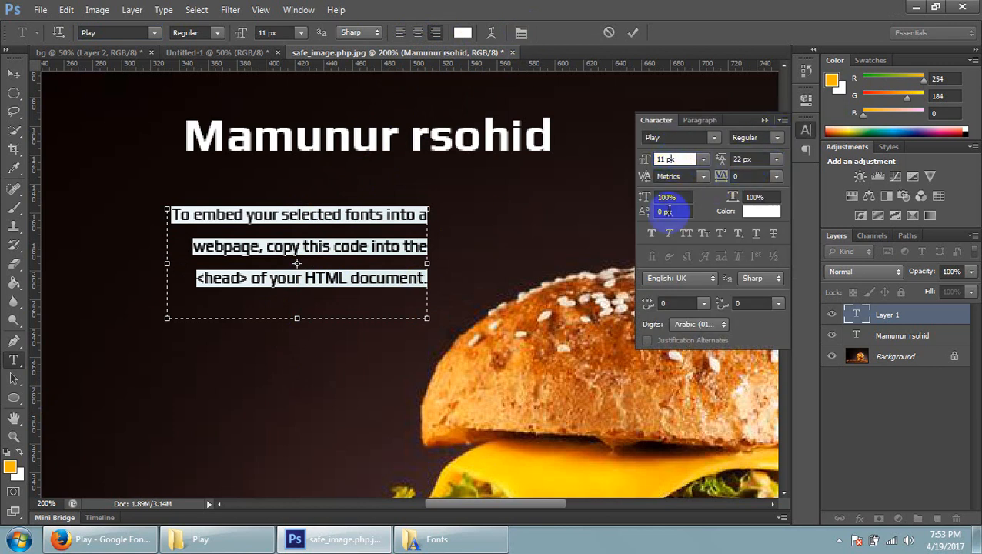
key("Up")
key("Up")
key("Up")
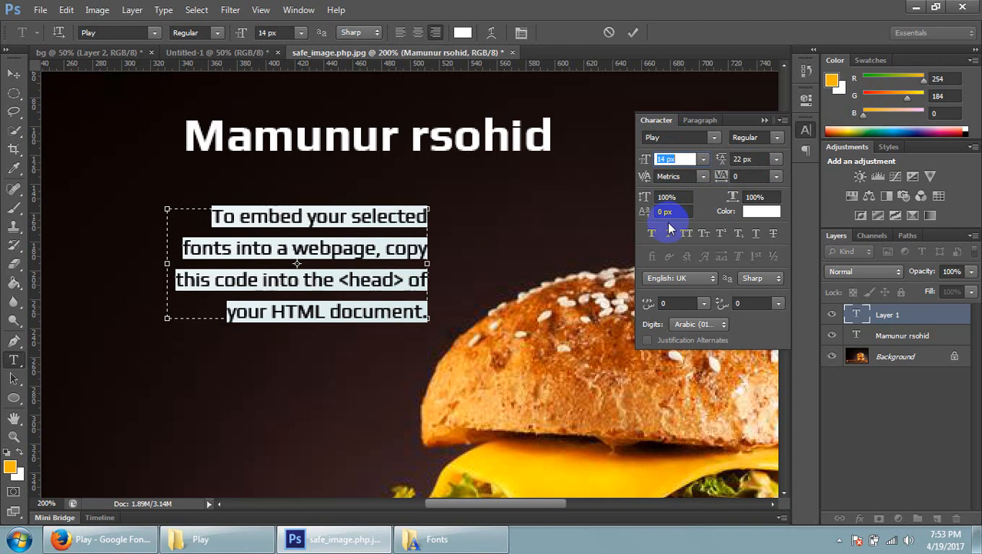
key("Down")
key("Down")
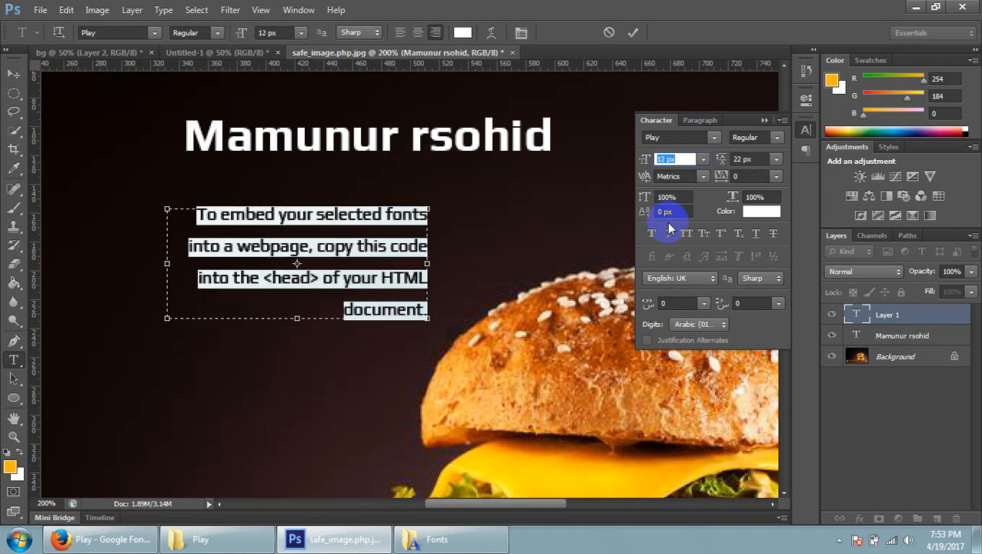
key("Down")
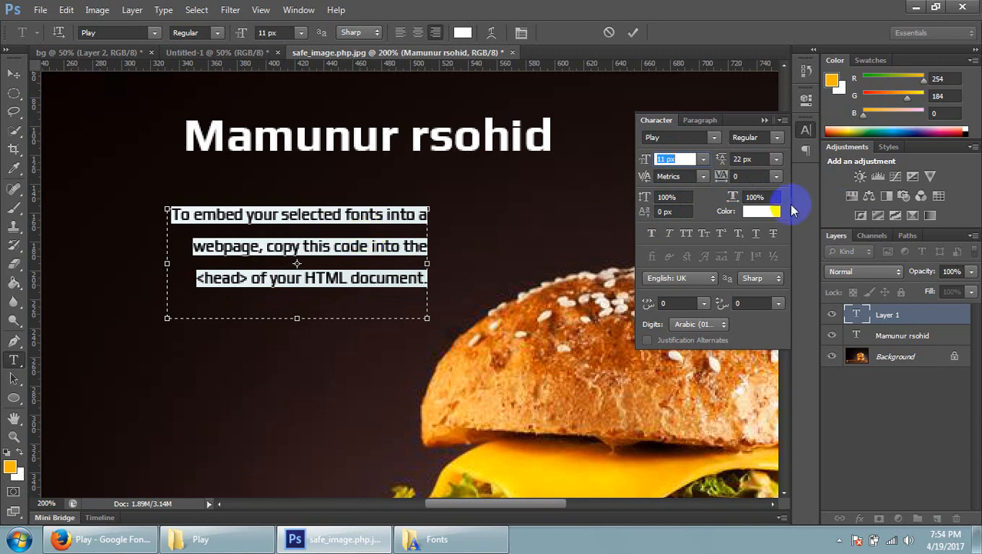
Try tighter and looser line spacing for the paragraph text, and set its leading to 19 px
left_click(743, 160)
key("Down")
key("Down")
key("Down")
key("Down")
key("Down")
key("Down")
key("Down")
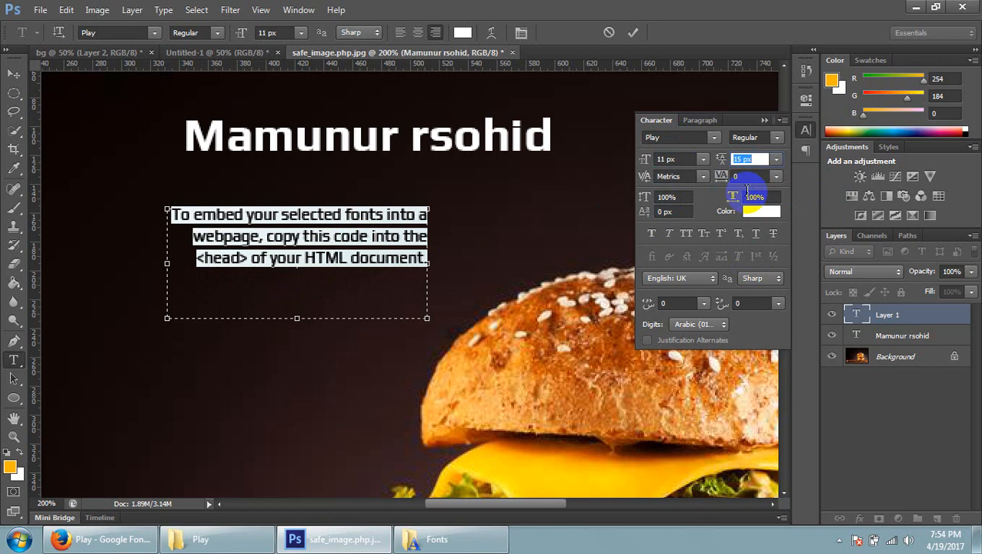
key("Up")
key("Up")
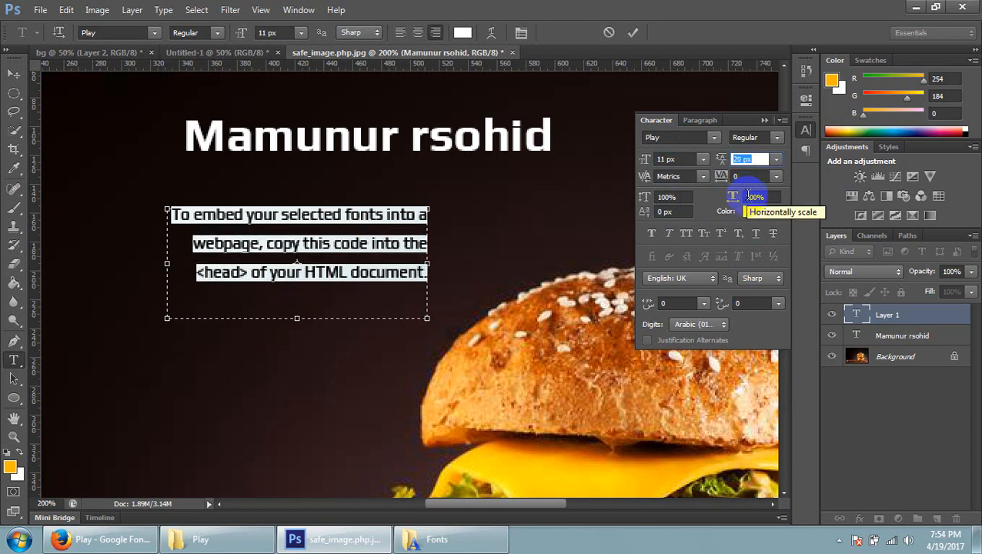
key("Down")
key("Up")
key("Up")
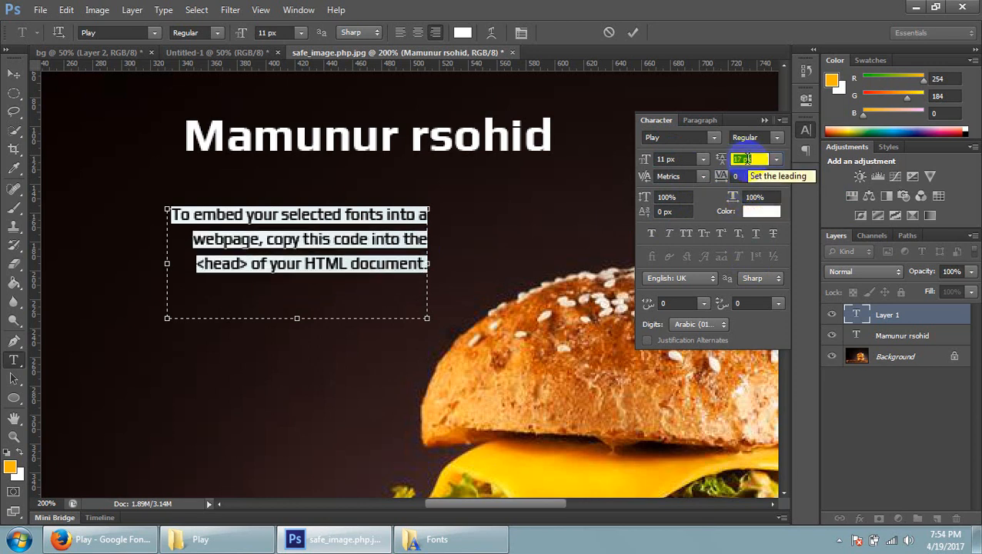
key("Up")
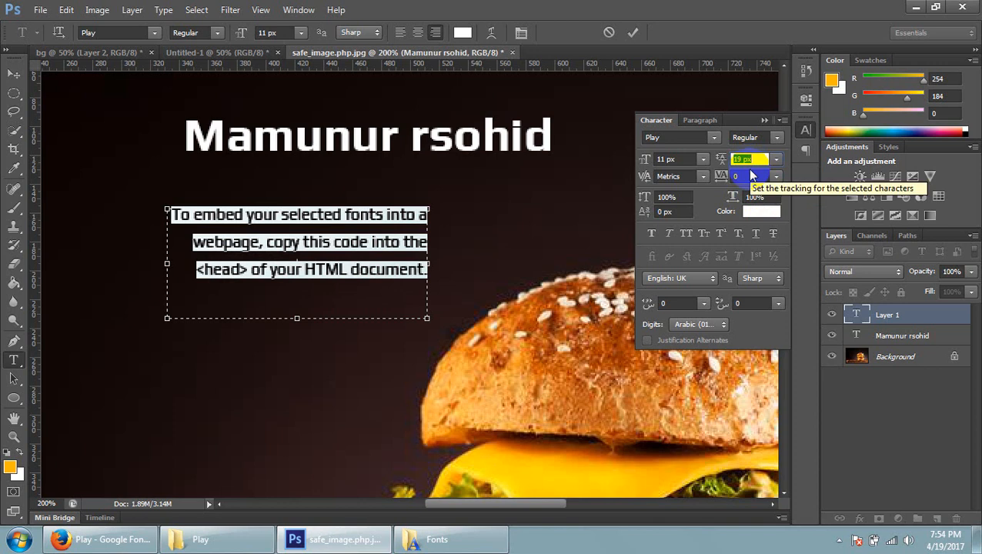
left_click(745, 175)
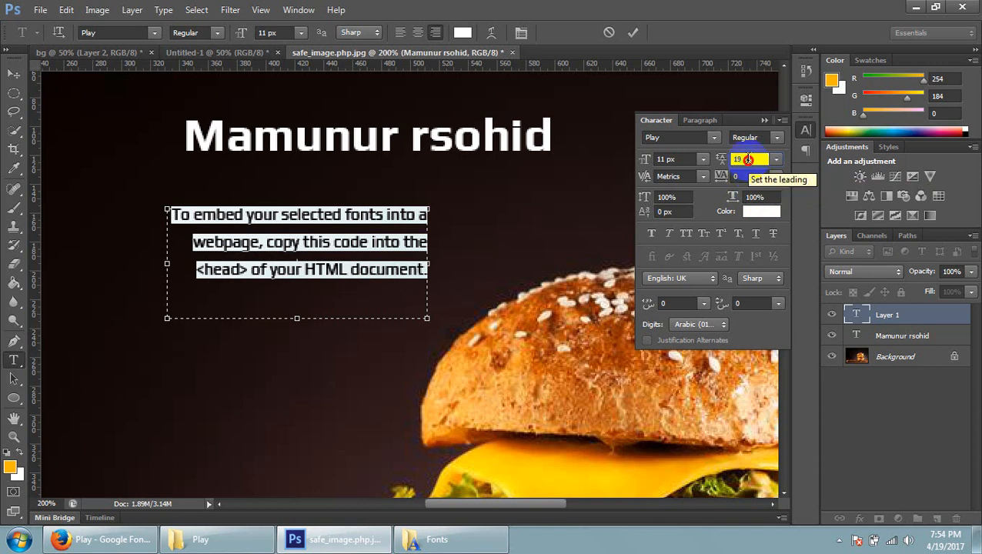
left_click(734, 177)
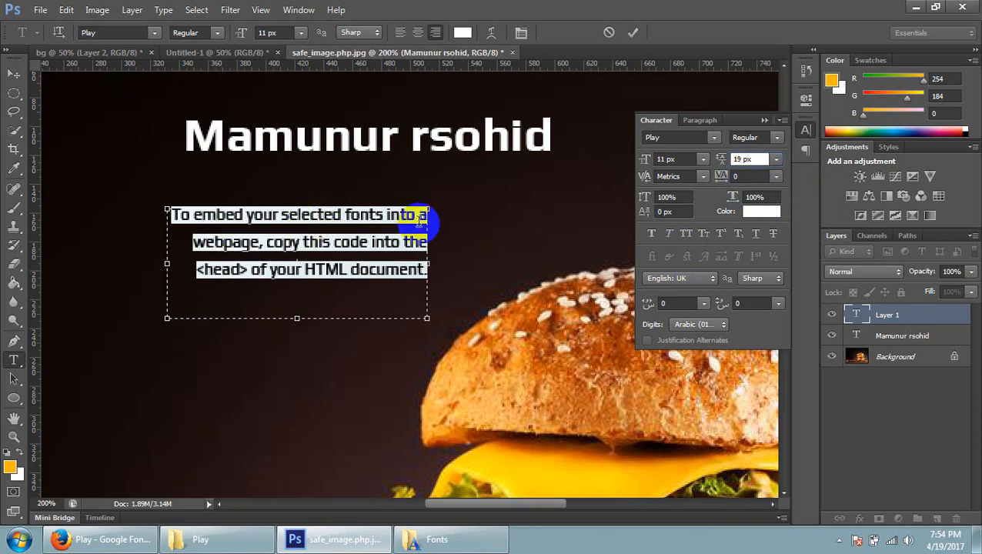
Try Faux Italic and All Caps on the paragraph text, and turn both off again
left_click(693, 236)
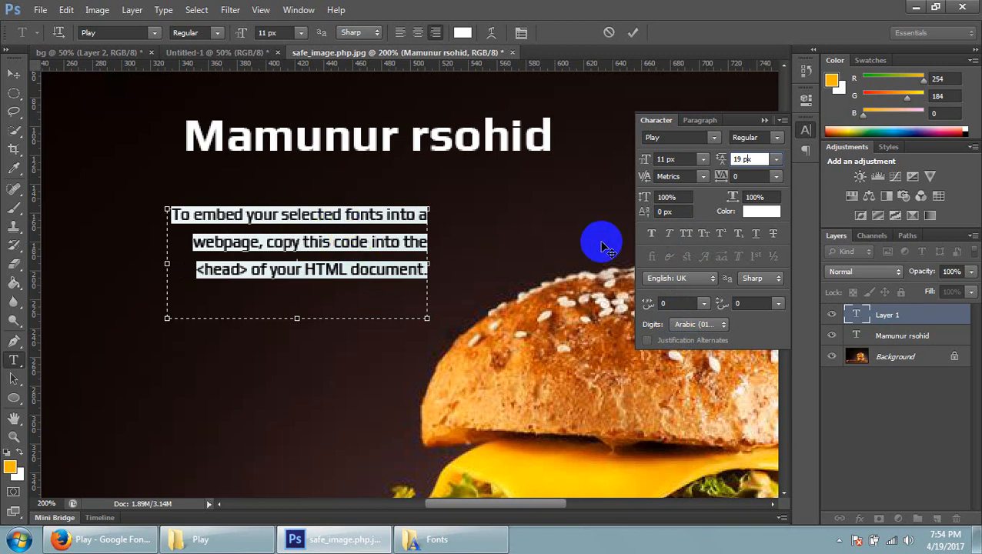
left_click(668, 234)
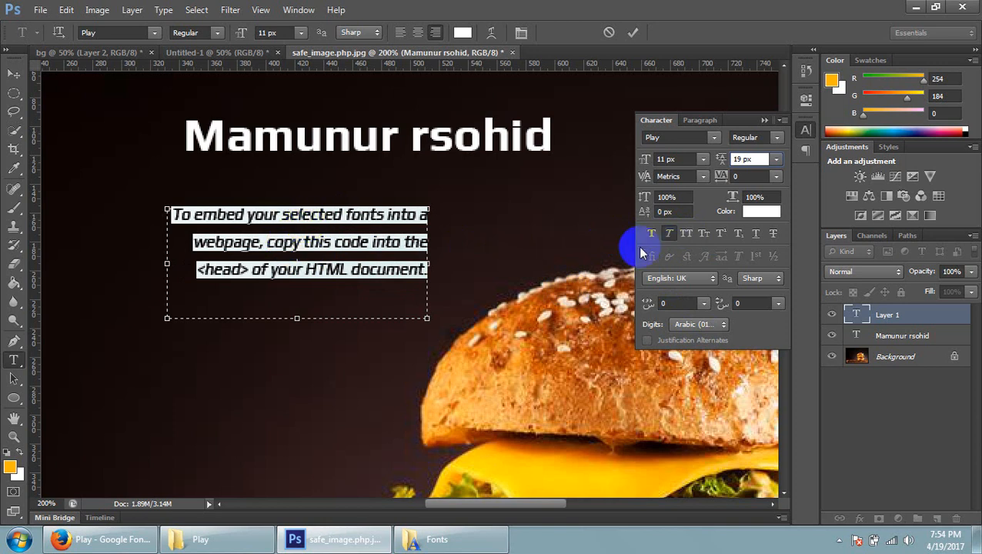
left_click(687, 240)
left_click(684, 233)
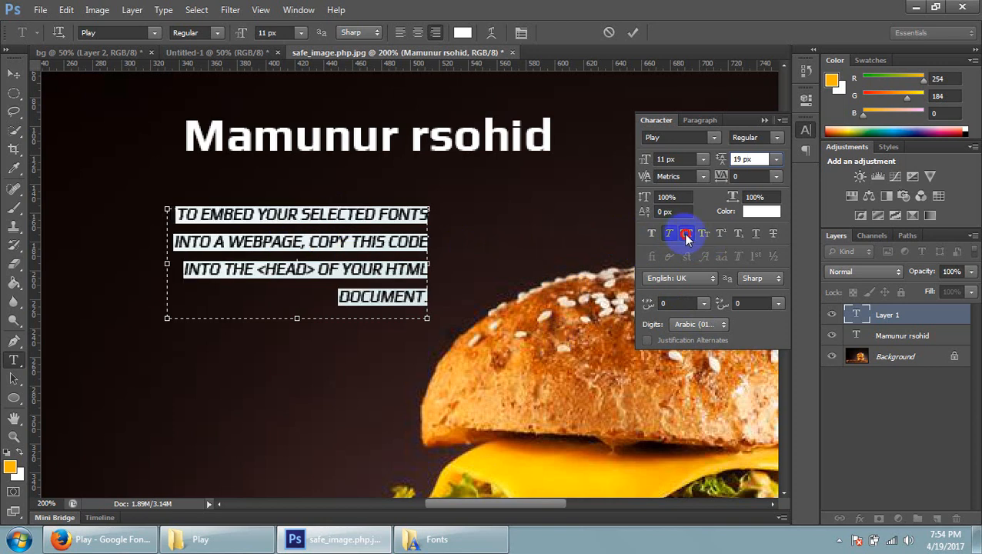
left_click(668, 232)
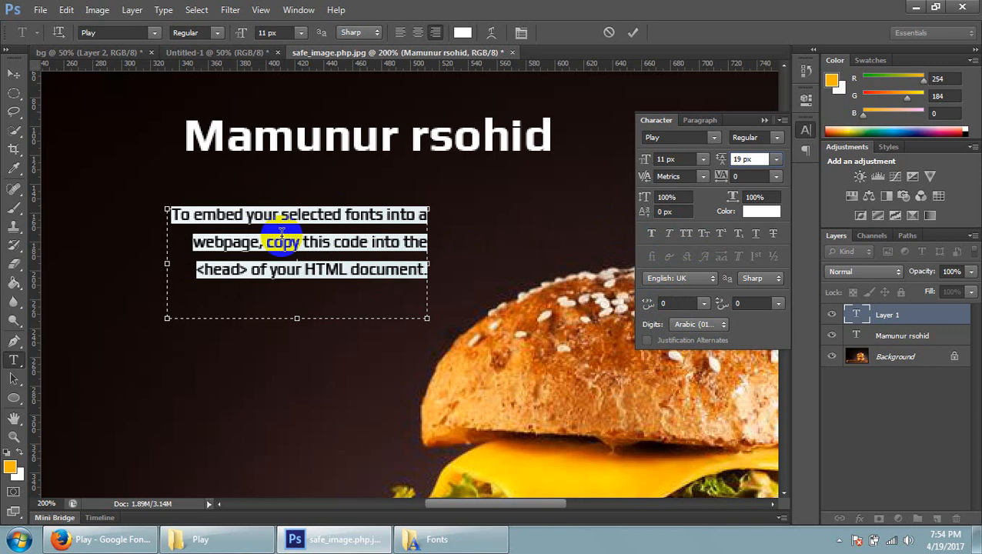
Reselect the whole paragraph, collapse the Character panel, and commit the text edit by switching to the Move tool
double_click(306, 215)
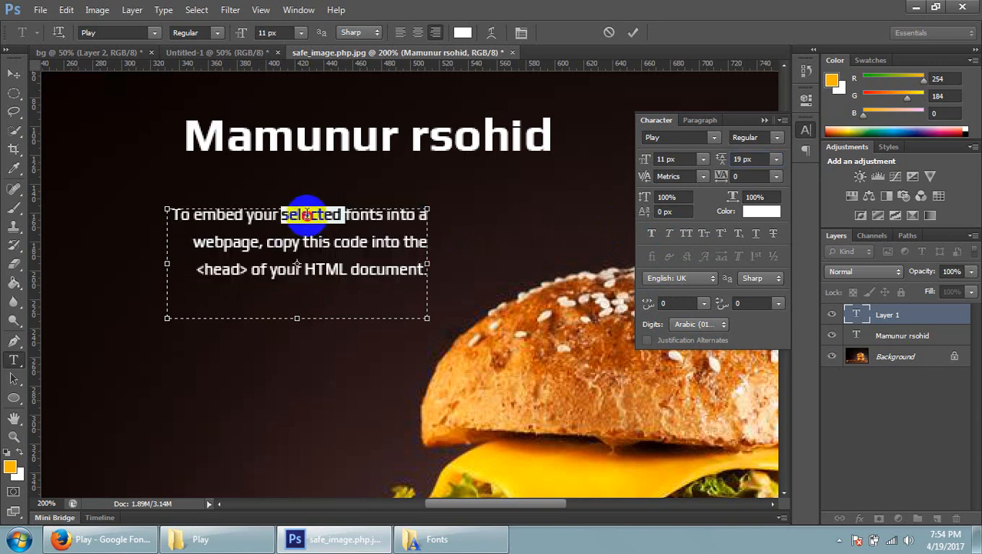
double_click(307, 215)
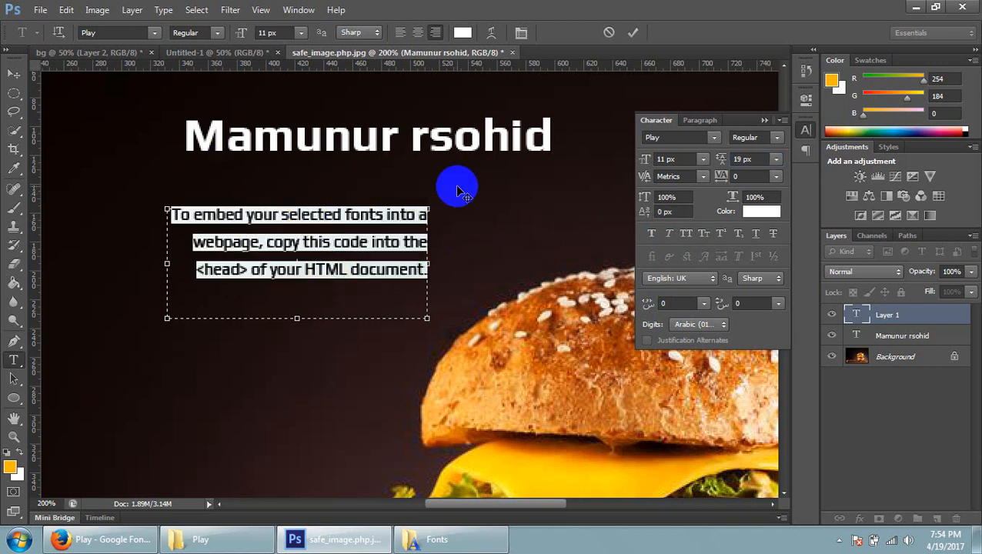
left_click(765, 121)
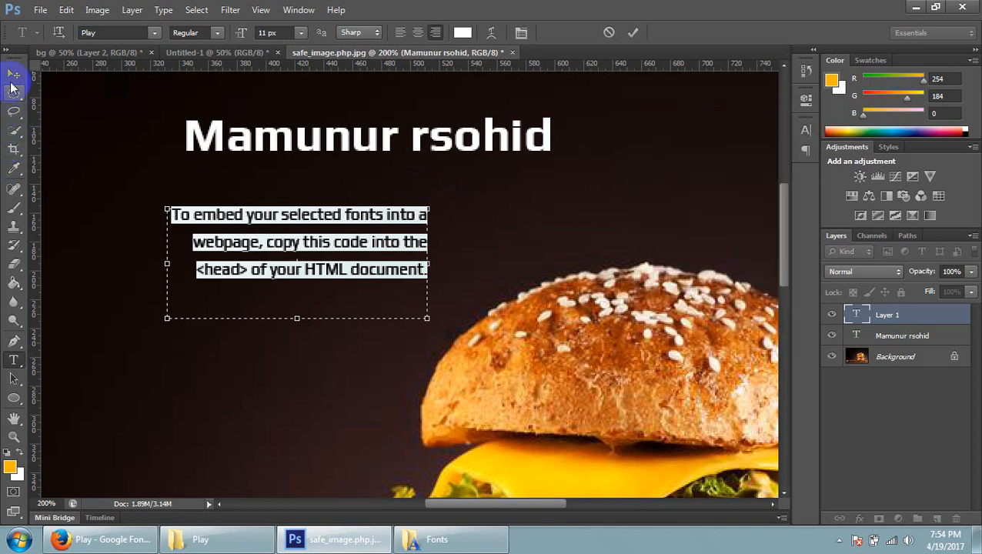
left_click(13, 77)
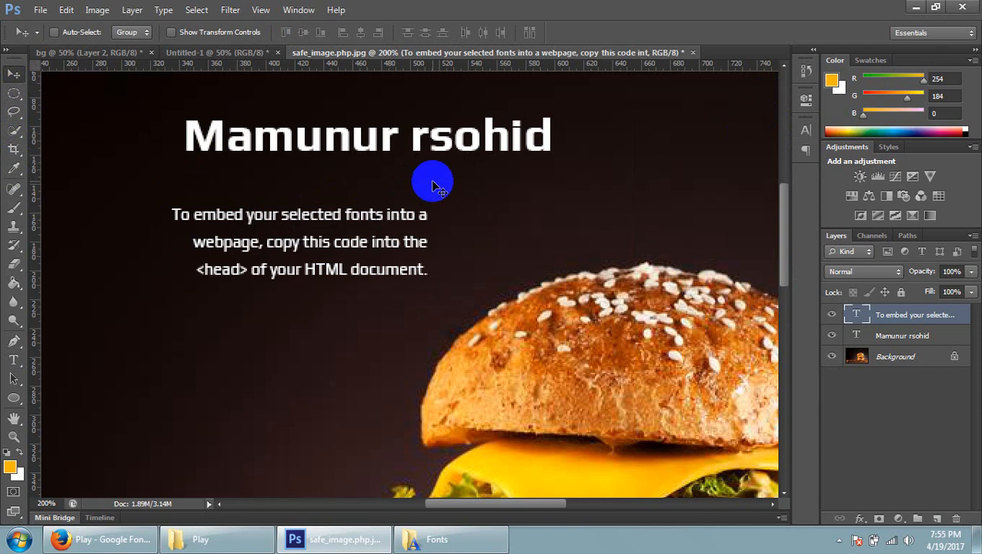
Close the safe_image.php.jpg, Untitled-1 and bg documents without saving their changes
key("ctrl+minus")
key("ctrl+minus")
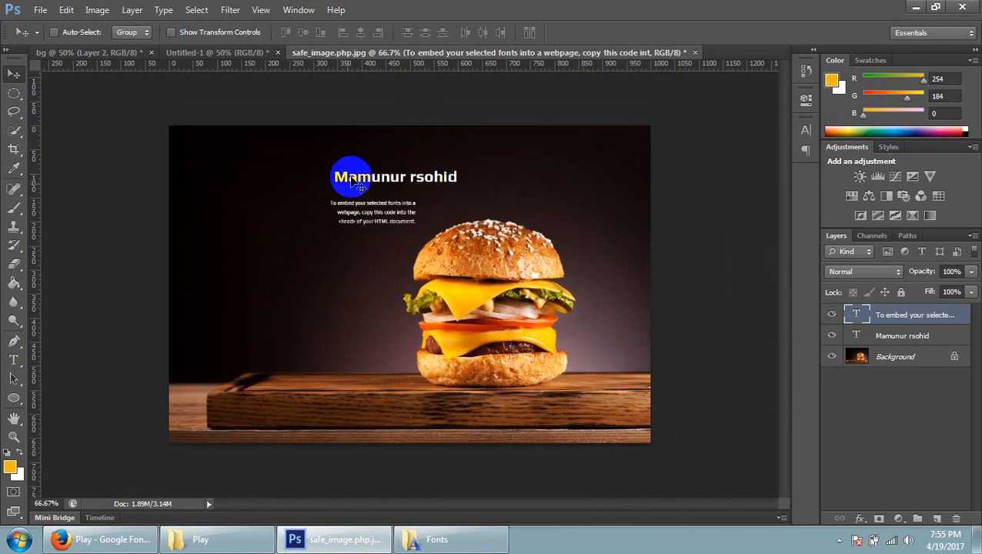
left_click(695, 53)
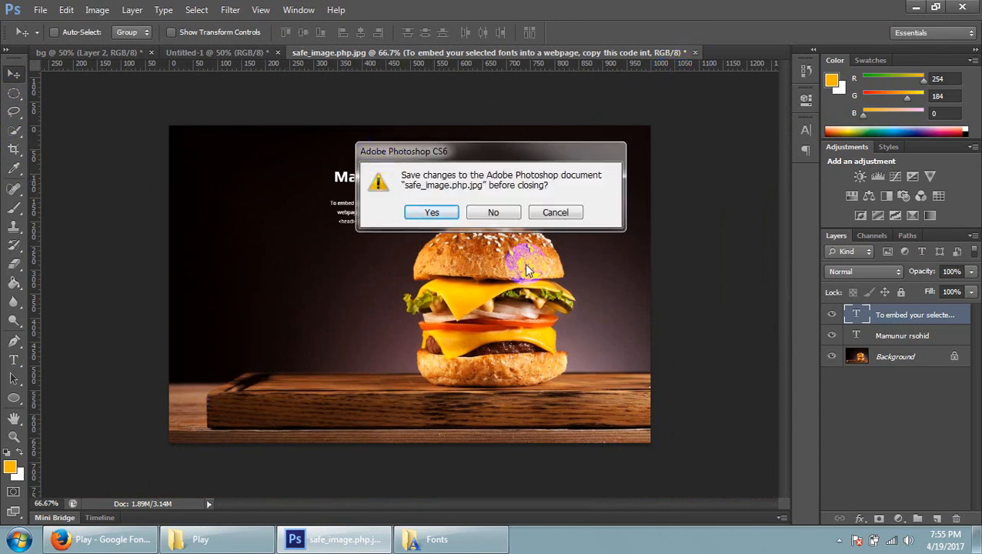
left_click(494, 213)
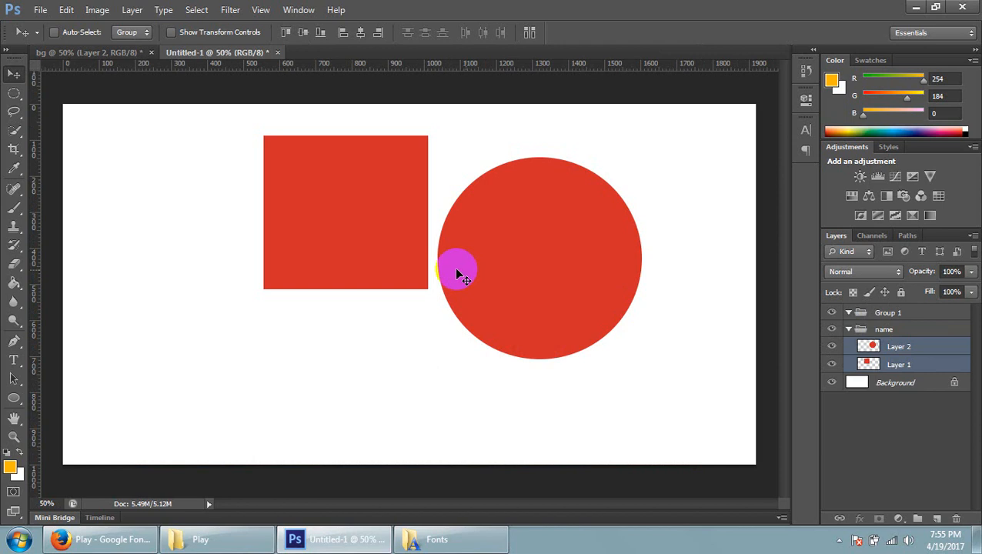
left_click(277, 53)
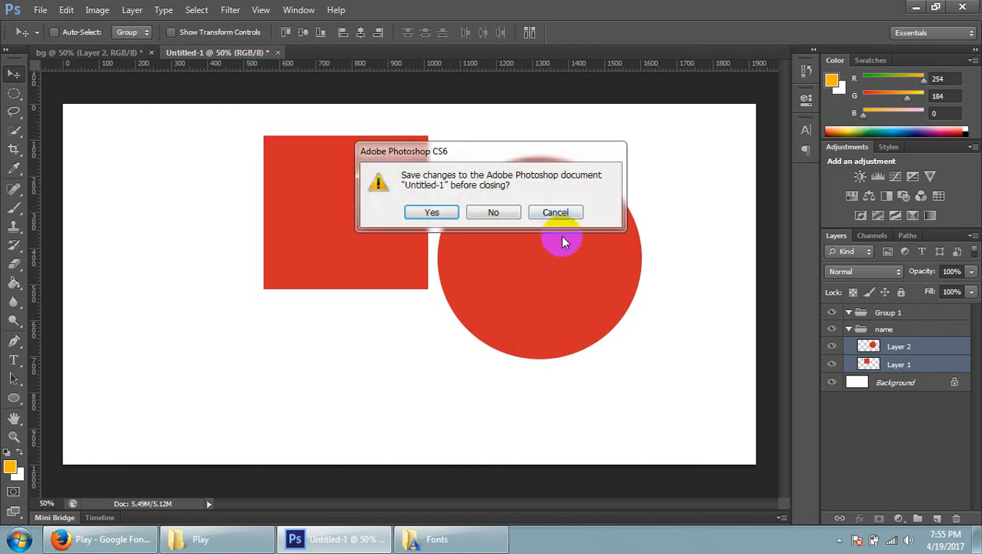
left_click(507, 212)
left_click(152, 54)
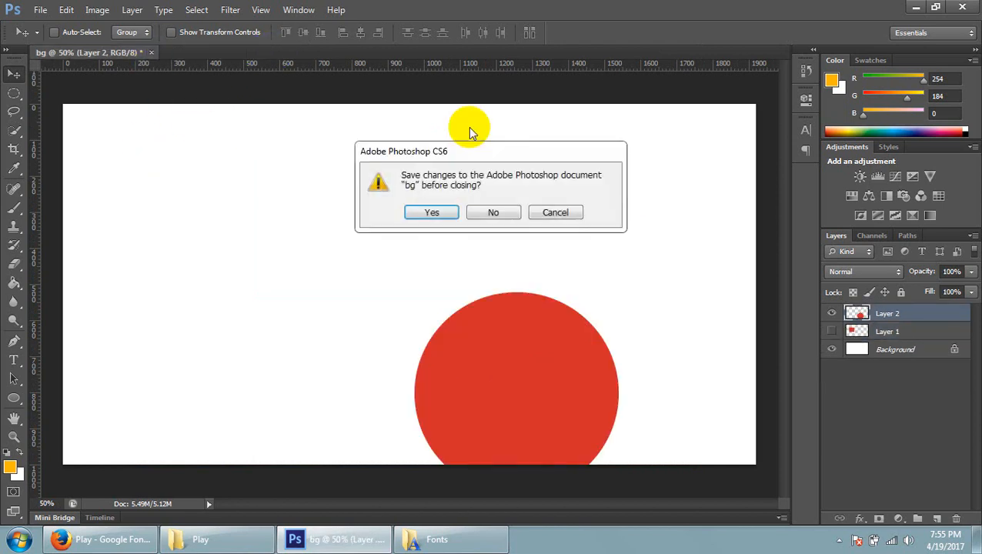
left_click(496, 216)
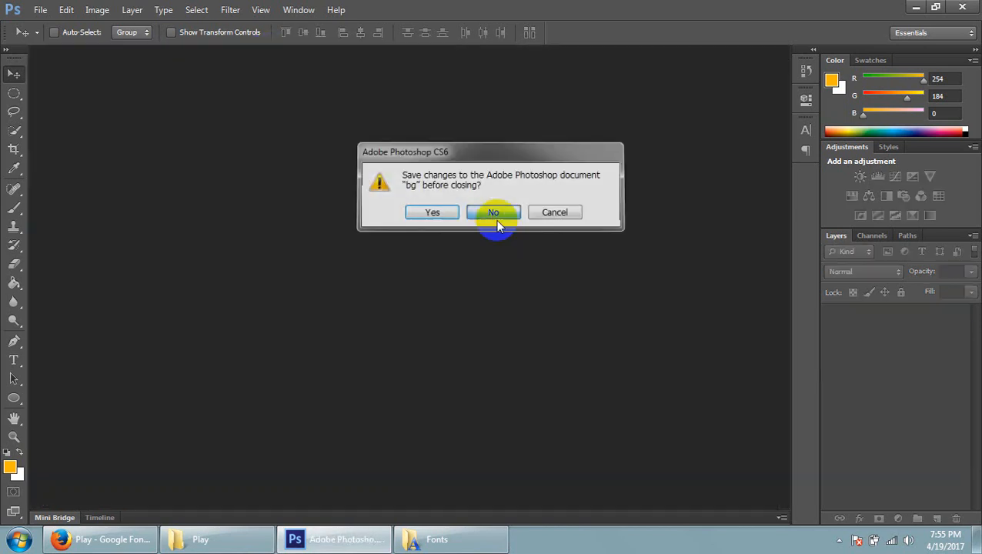
Minimize Photoshop and the Fonts window, and close the Play folder window to clear the desktop
left_click(915, 9)
left_click(914, 8)
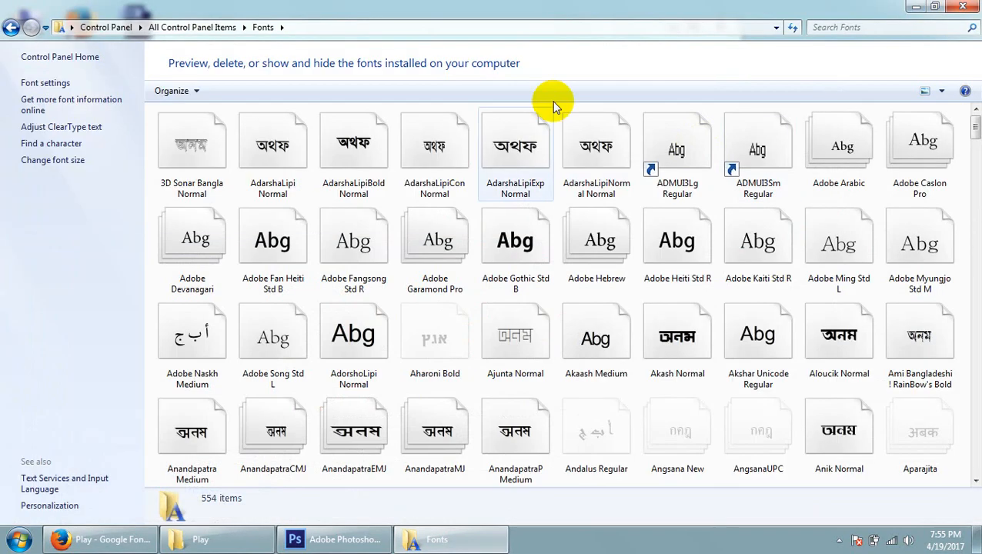
left_click(915, 7)
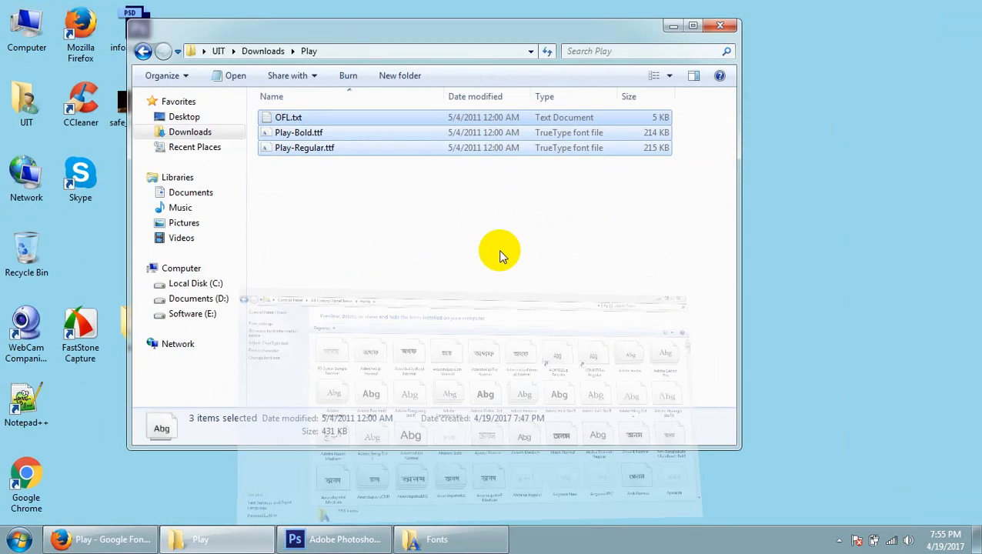
left_click(721, 27)
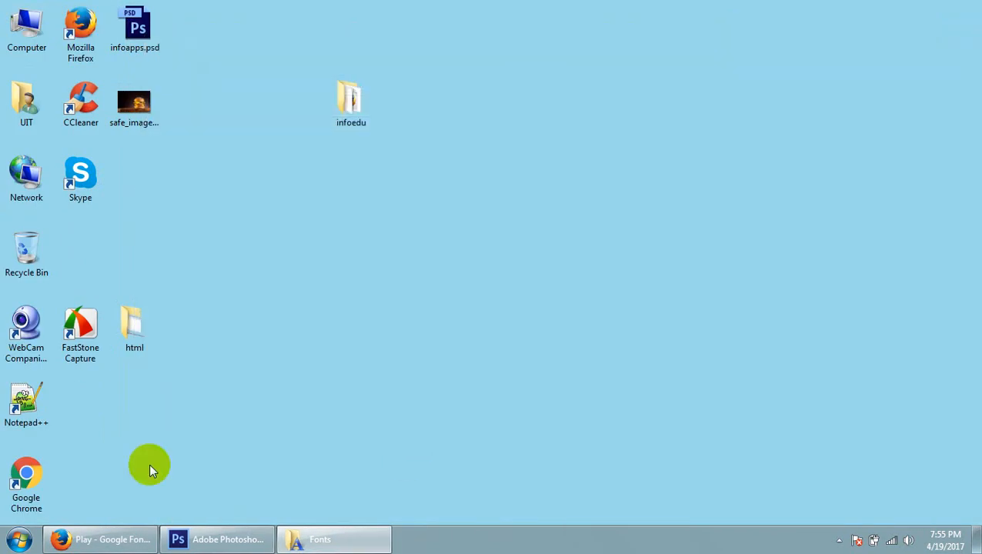
left_click(24, 37)
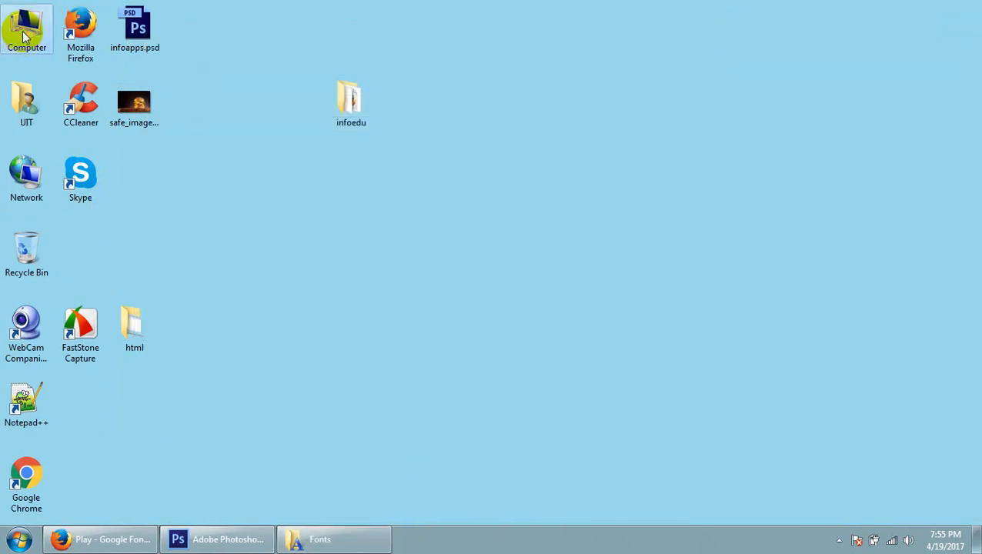
left_click(839, 541)
left_click(338, 442)
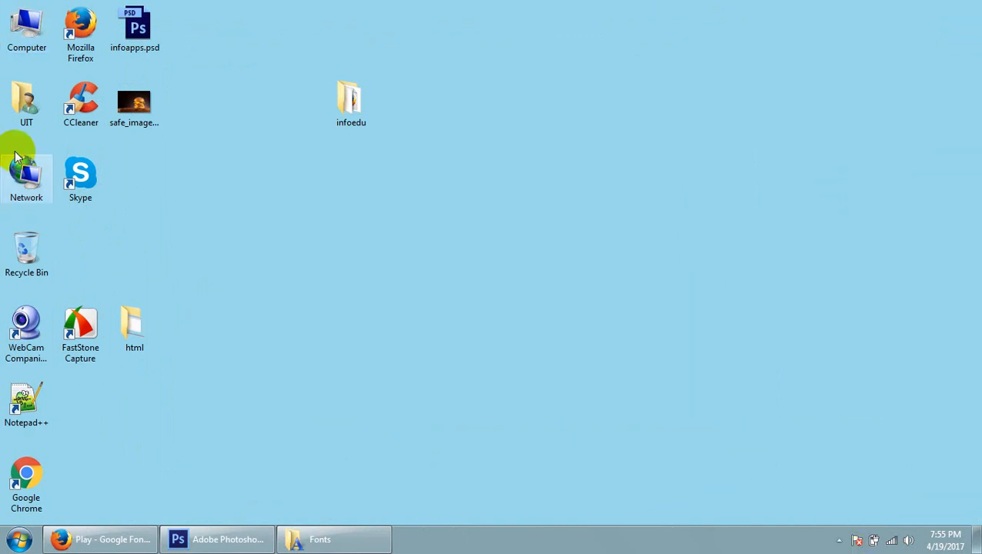
key("super+e")
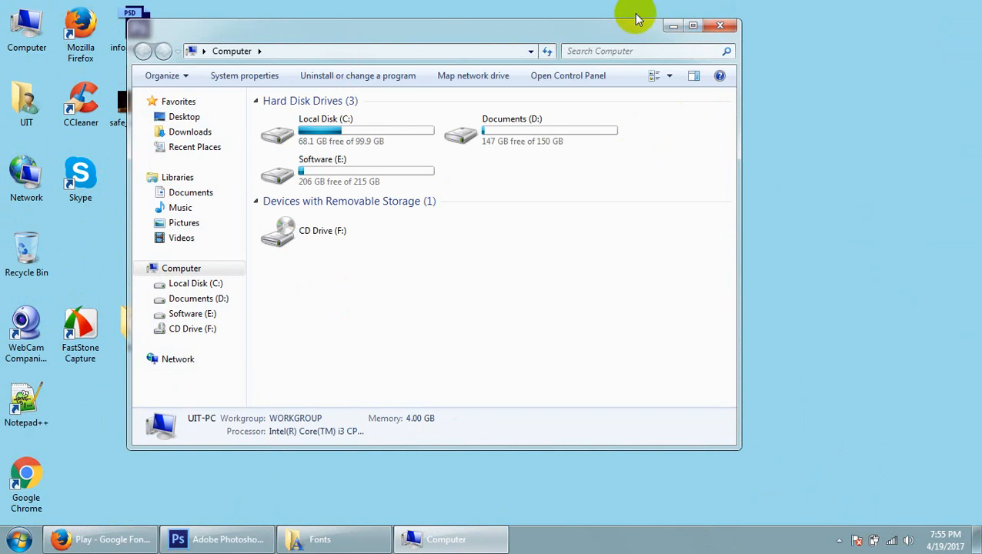
left_click(720, 26)
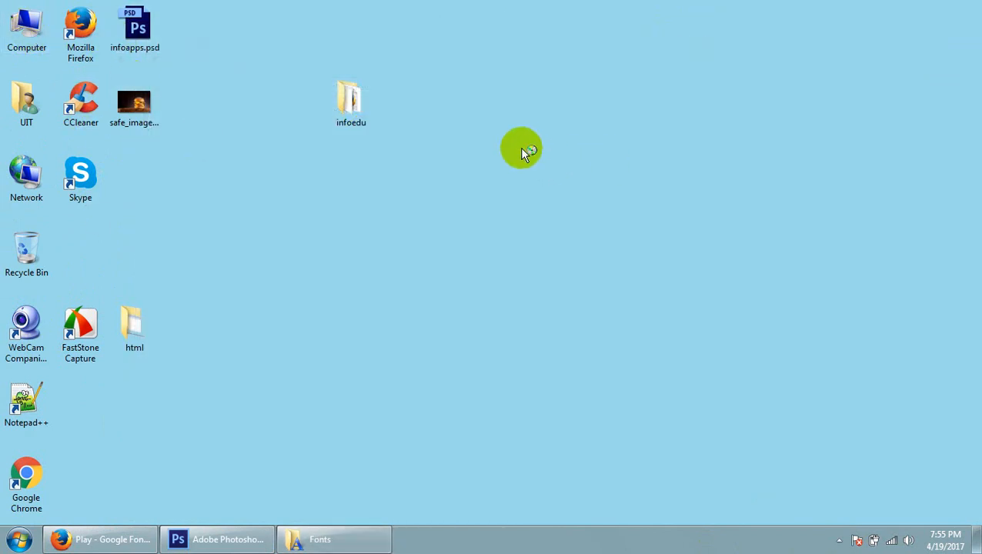
Copy grid.psd from the Downloads folder to the desktop, and close the folder window
key("super+e")
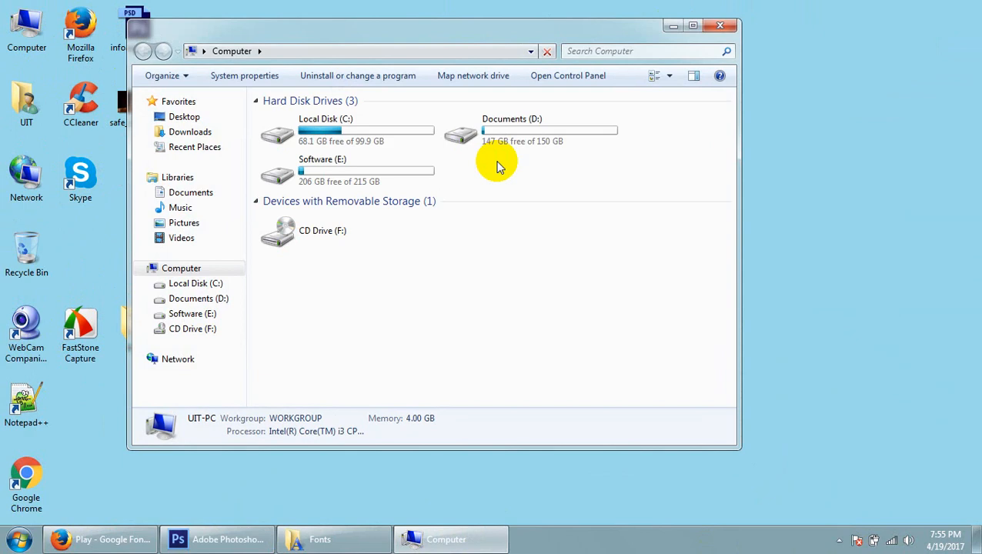
left_click(185, 133)
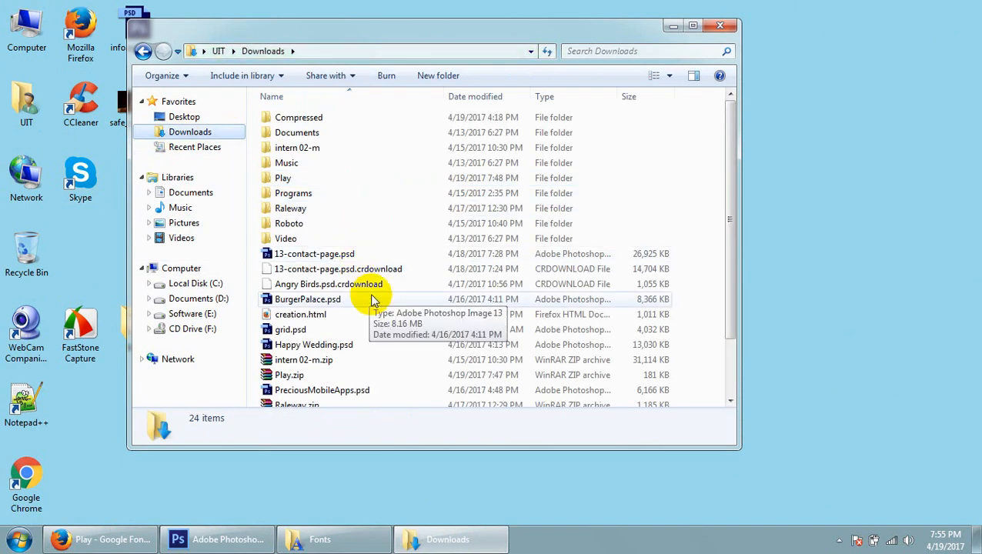
left_click(360, 332)
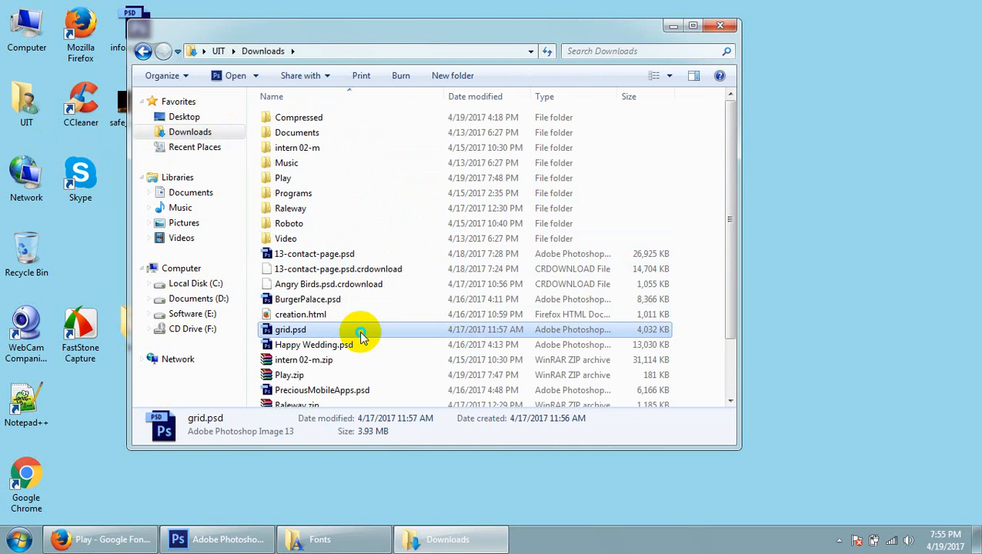
right_click(361, 332)
left_click(388, 430)
right_click(786, 229)
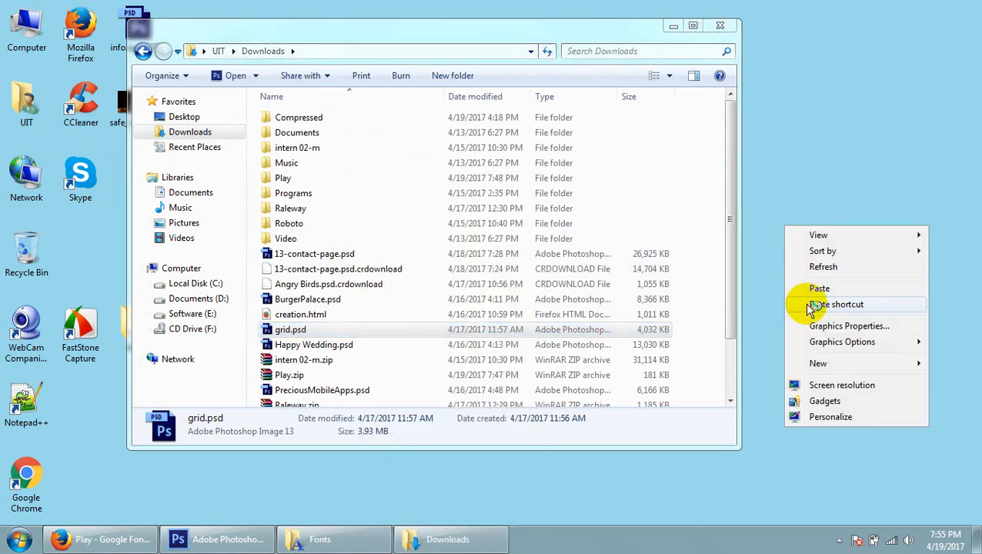
left_click(818, 287)
left_click(719, 25)
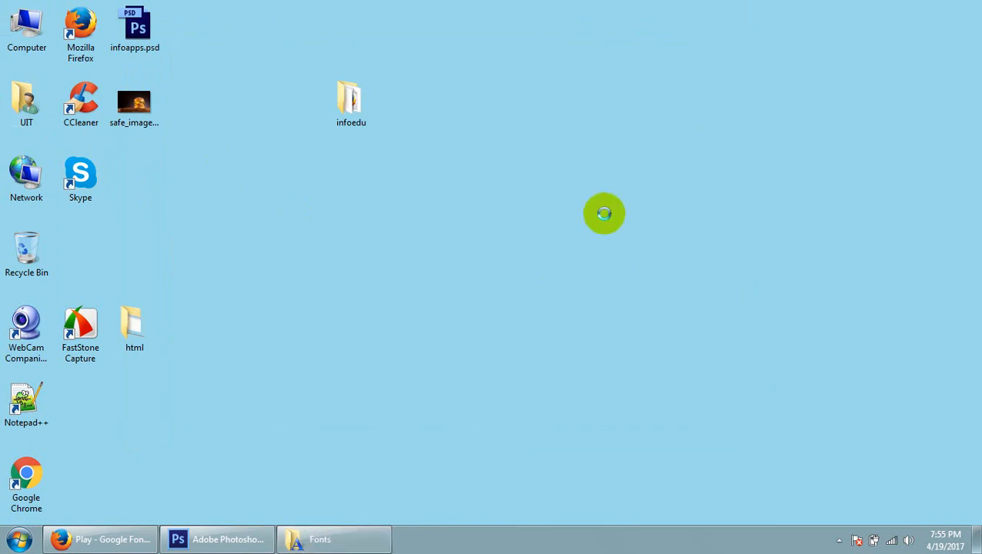
Refresh the desktop and open its copy of grid.psd in Photoshop
right_click(604, 212)
left_click(622, 187)
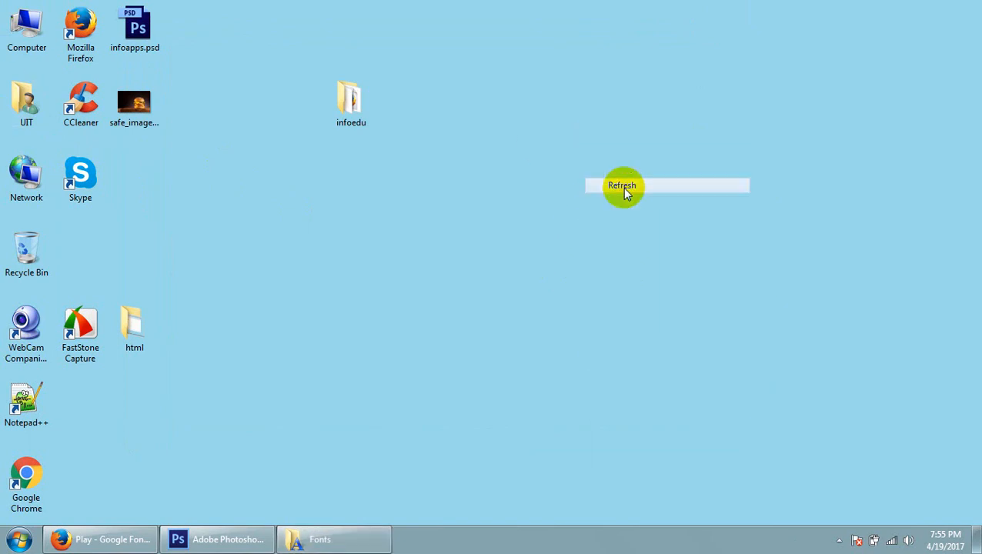
right_click(566, 175)
left_click(581, 212)
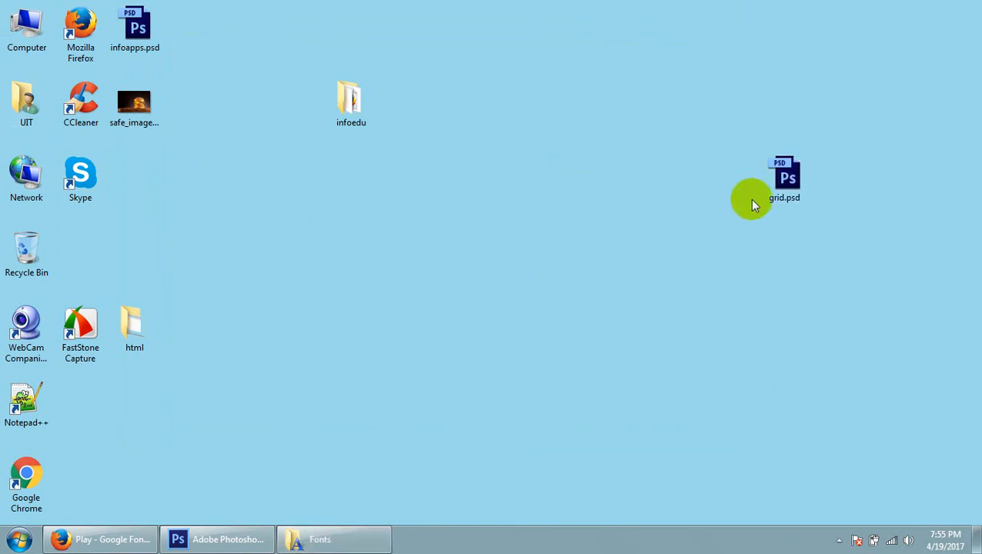
double_click(787, 176)
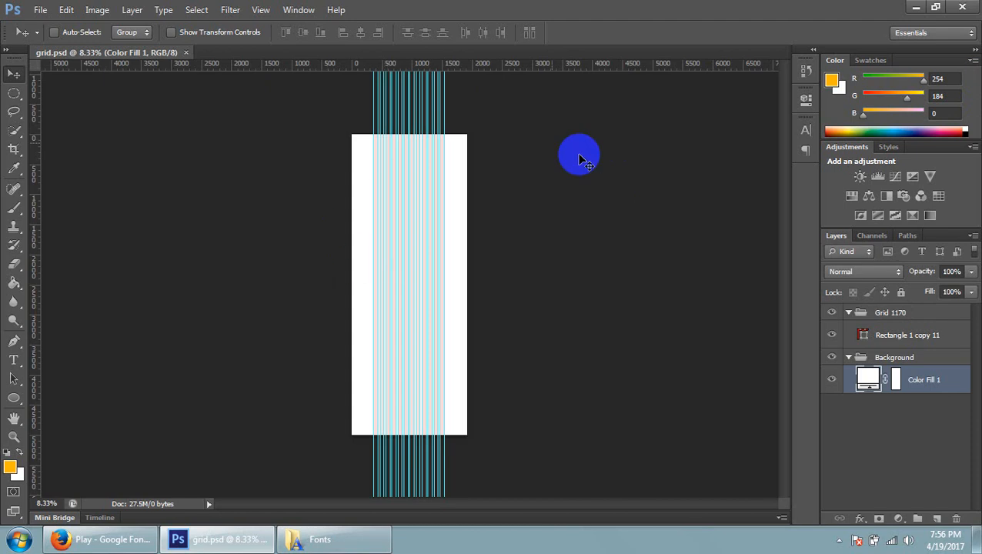
Examine the contents of the Grid 1170 and Background groups, including the Rectangle 1 copy 11 and Color Fill 1 layers
left_click(850, 358)
left_click(849, 312)
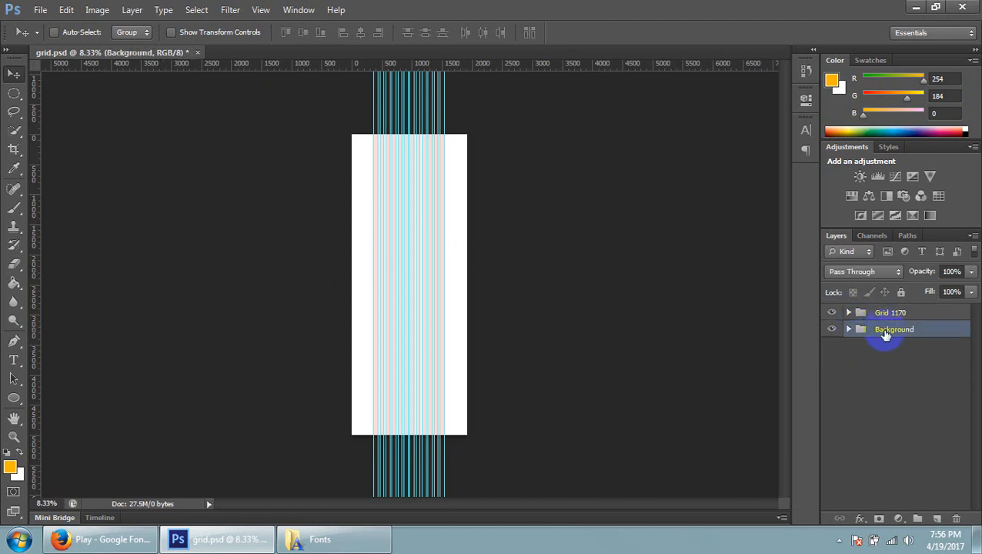
left_click(849, 329)
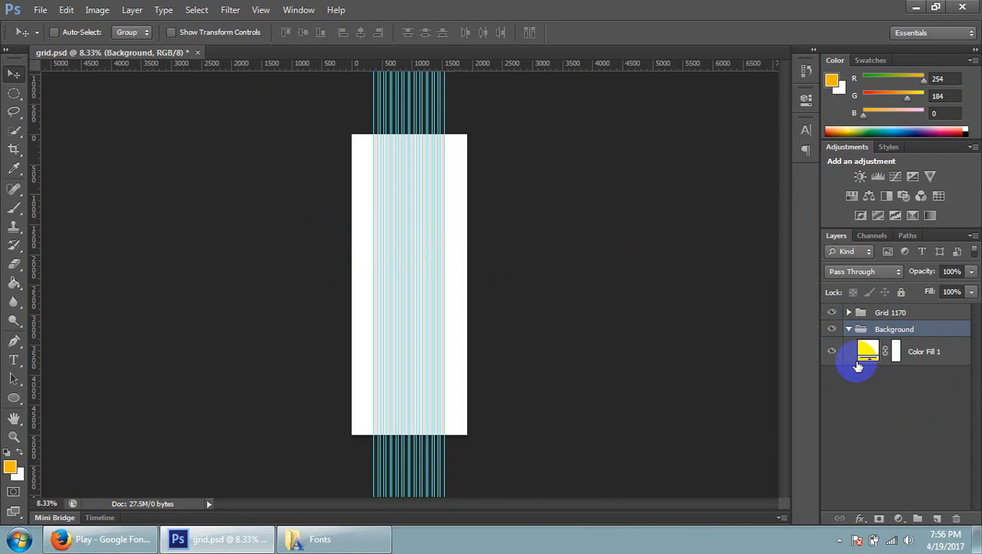
left_click(849, 312)
left_click(857, 336)
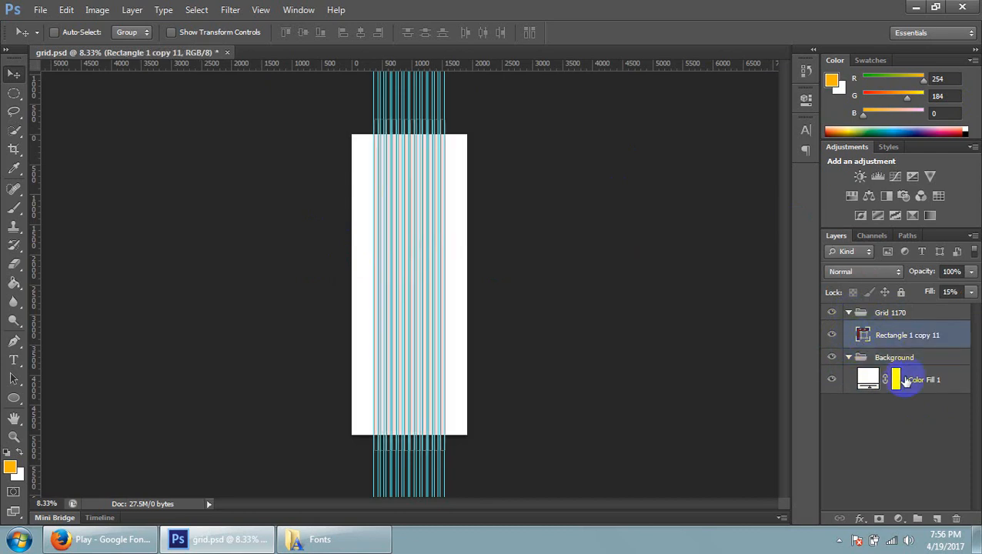
left_click(900, 378)
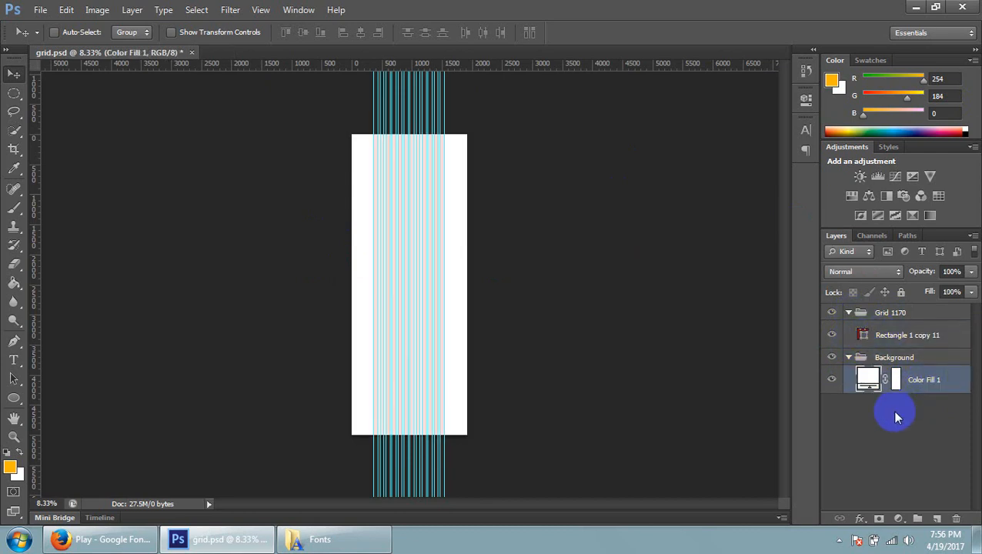
left_click(850, 313)
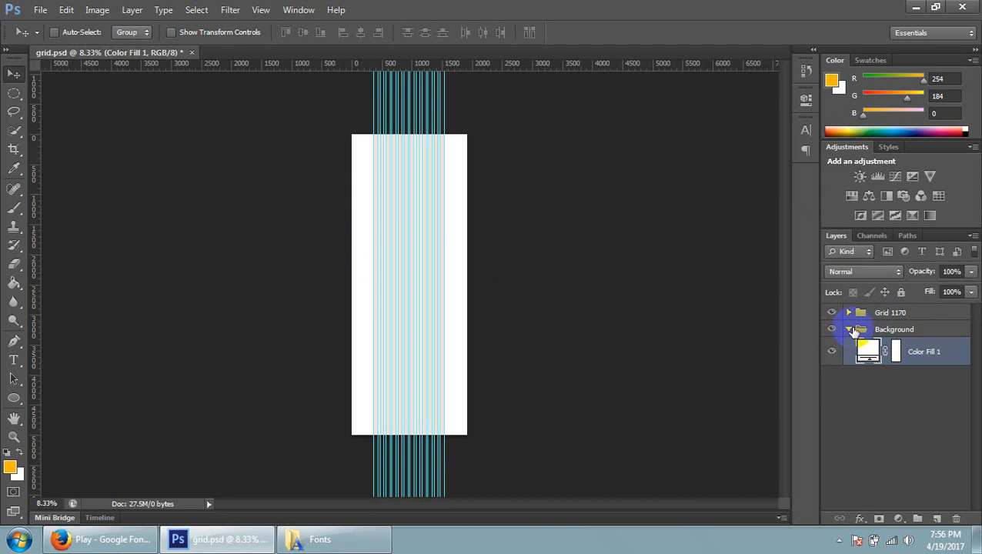
left_click(851, 331)
left_click(849, 330)
left_click(849, 313)
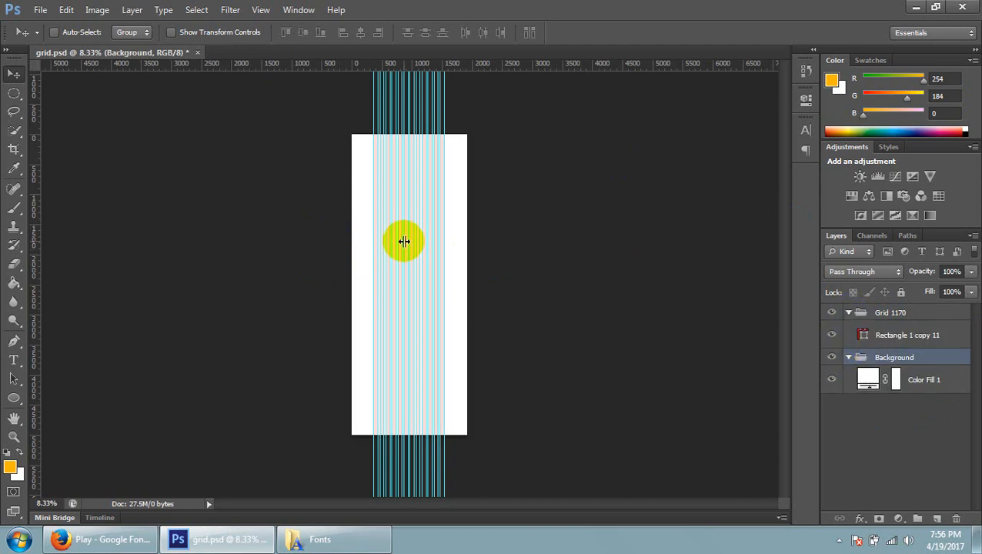
Hide the Rectangle 1 copy 11 layer, and collapse the Grid 1170 and Background groups
scroll(410, 243, "up", 3)
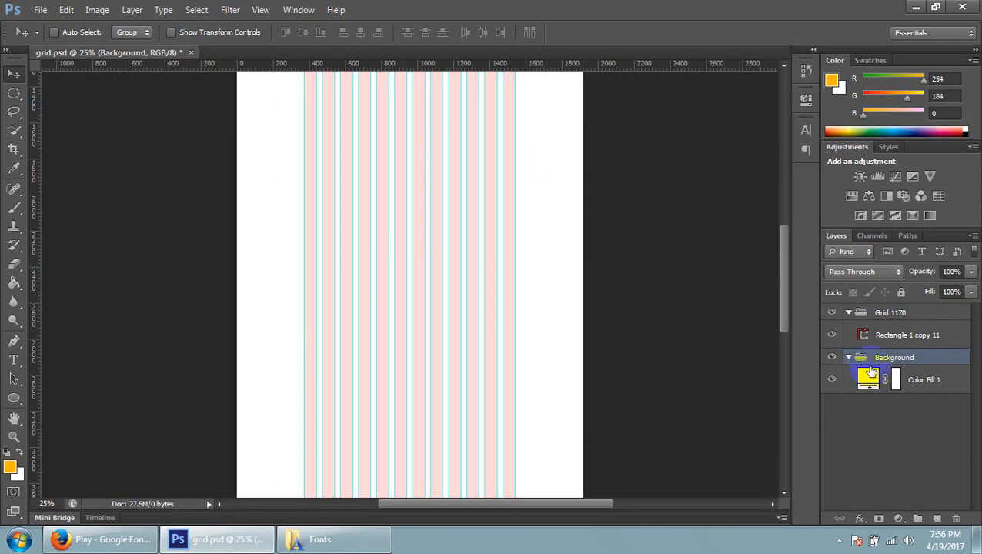
left_click(832, 335)
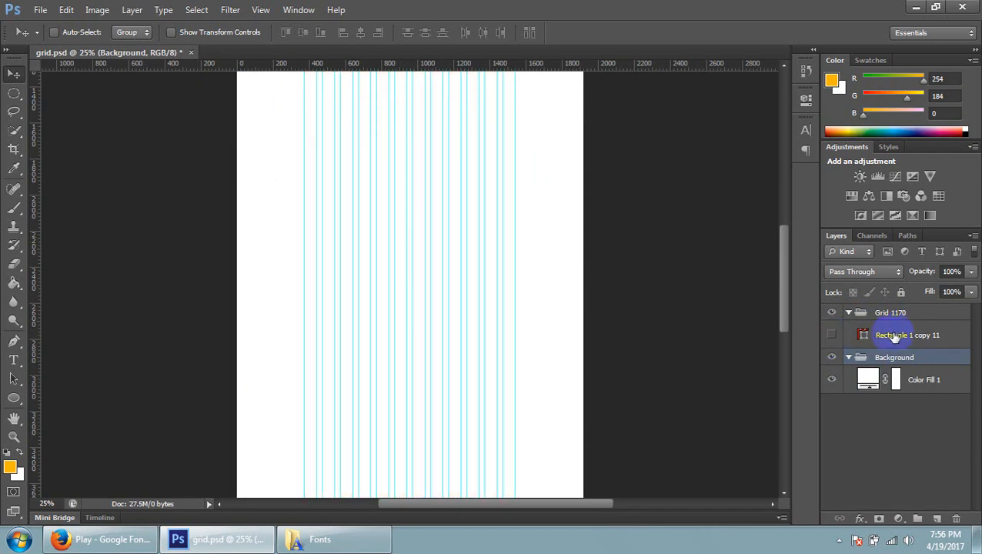
left_click(894, 336)
left_click(850, 312)
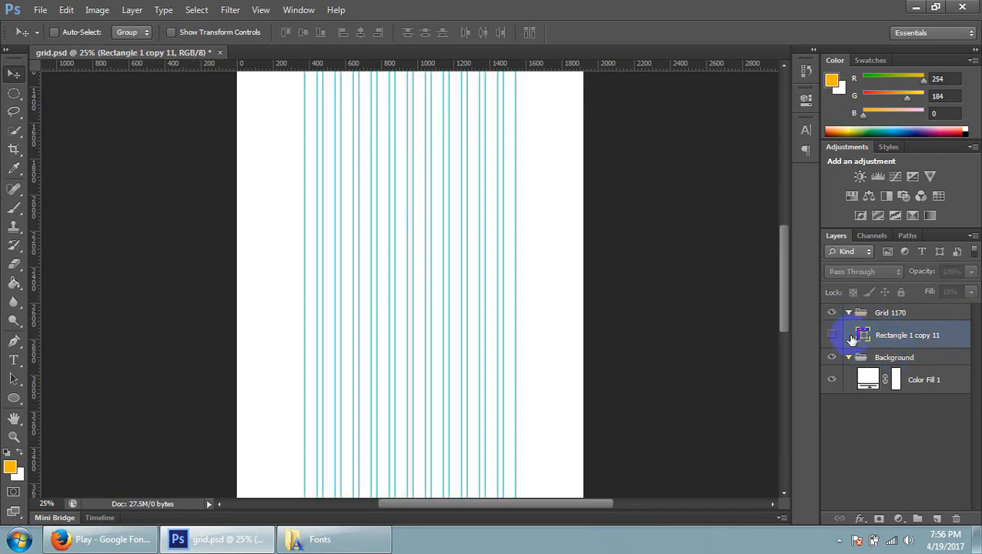
left_click(850, 331)
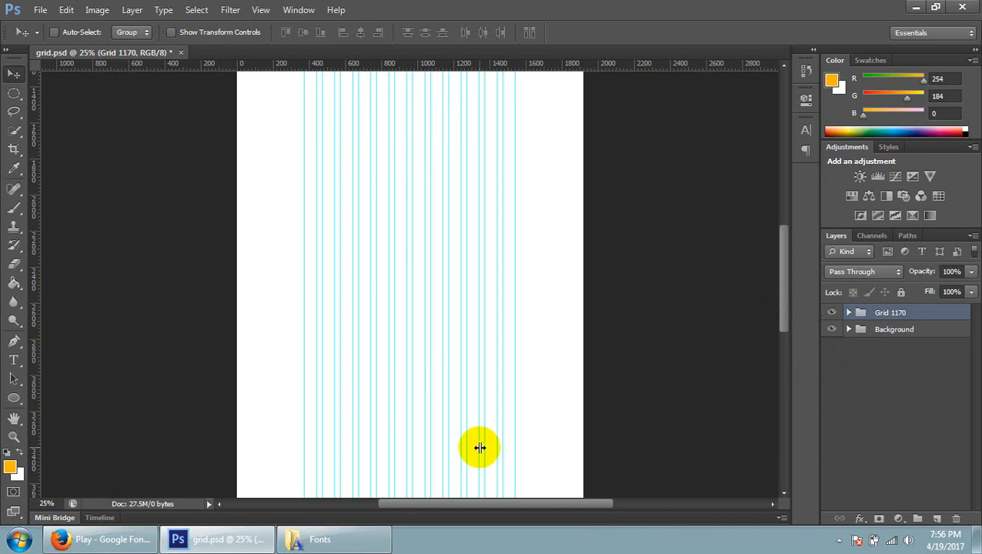
Compare the upper part of the page with the guides hidden and shown, and leave the guides visible
scroll(508, 478, "up", 3)
scroll(515, 462, "up", 6)
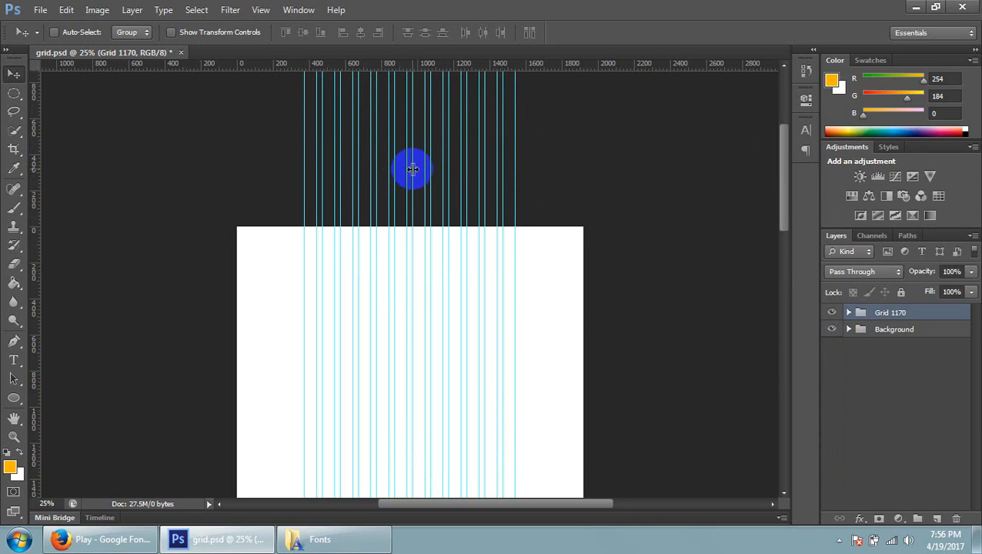
key("ctrl+semicolon")
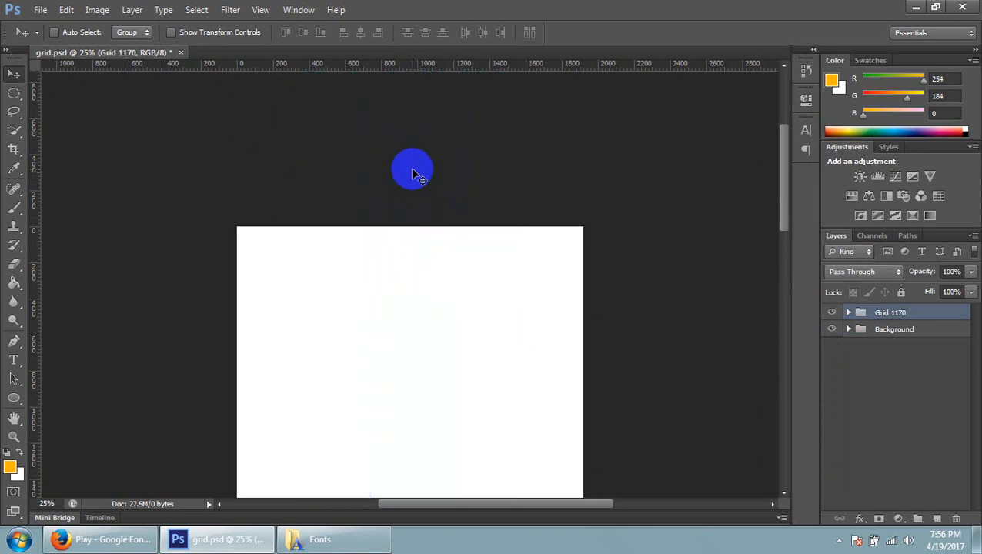
key("ctrl+semicolon")
key("ctrl+semicolon")
key("ctrl+semicolon")
key("ctrl+semicolon")
key("ctrl+semicolon")
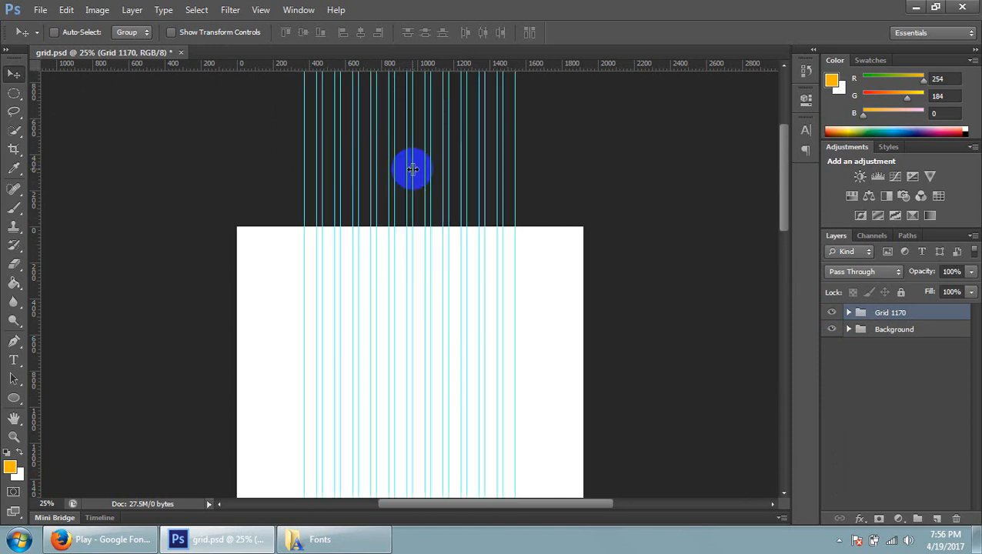
key("ctrl+plus")
key("ctrl+plus")
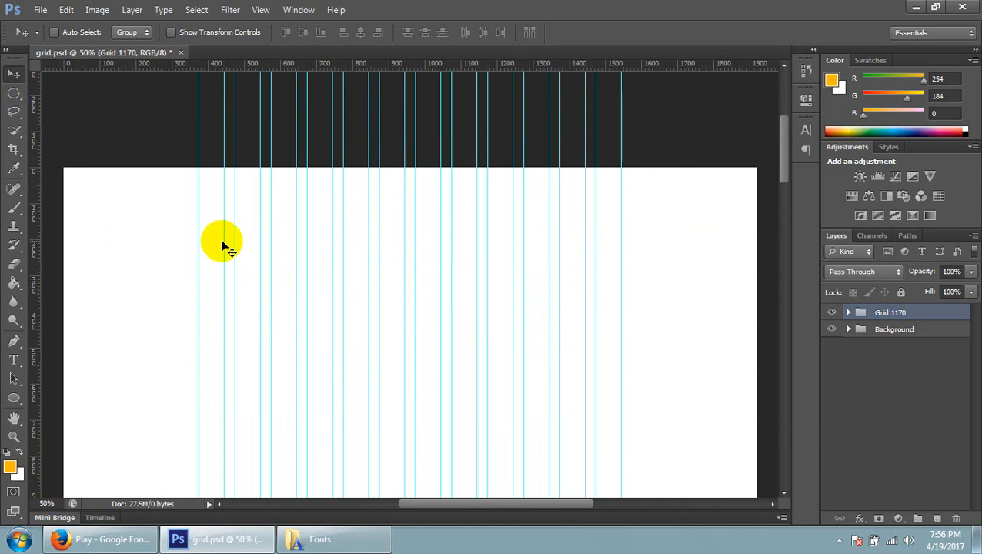
Toggle the guides off and on repeatedly over the blank page, ending with them shown
key("ctrl+semicolon")
key("ctrl+semicolon")
key("ctrl+semicolon")
key("ctrl+semicolon")
key("ctrl+semicolon")
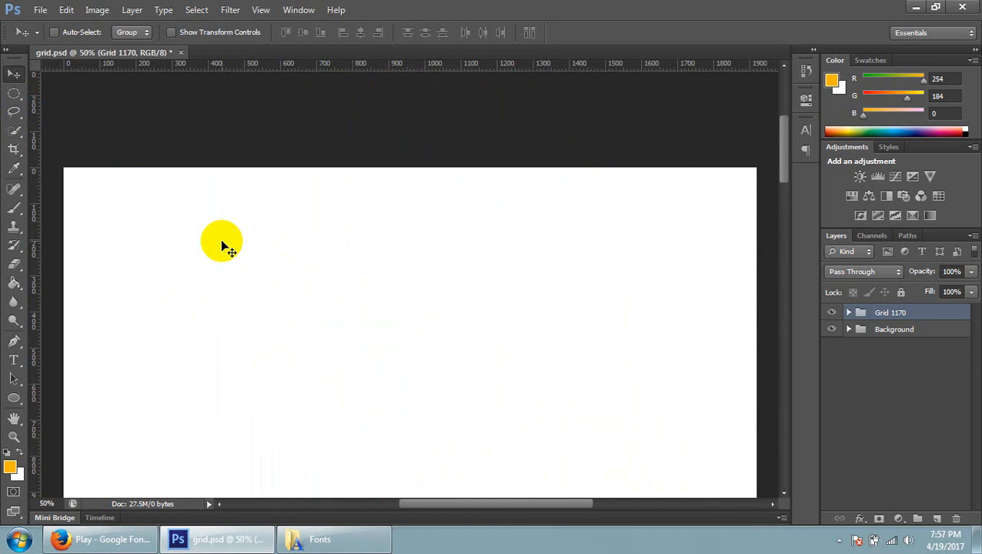
key("ctrl+semicolon")
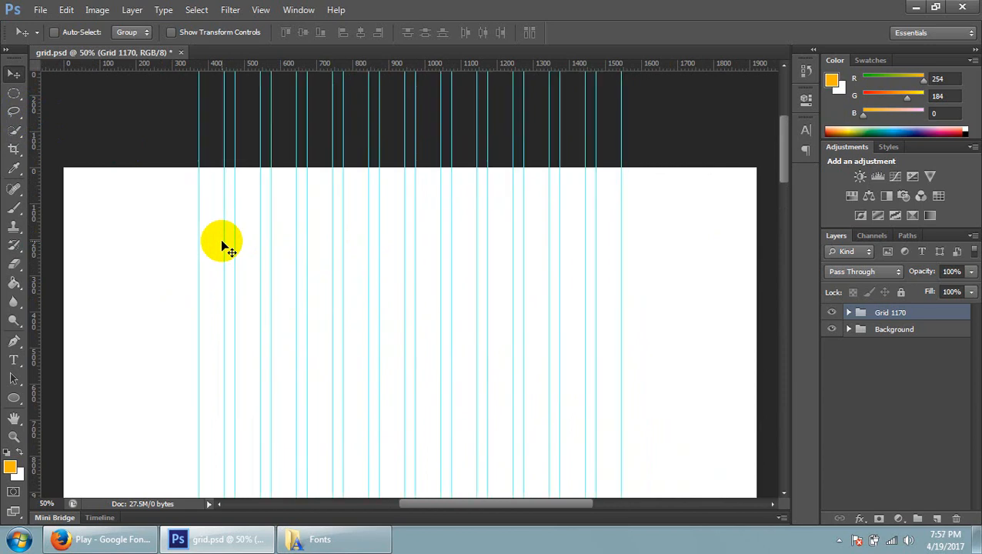
With the Rectangular Marquee tool, select a thin strip across the full page width along its upper edge, and deselect it
left_click(17, 101)
left_click(97, 93)
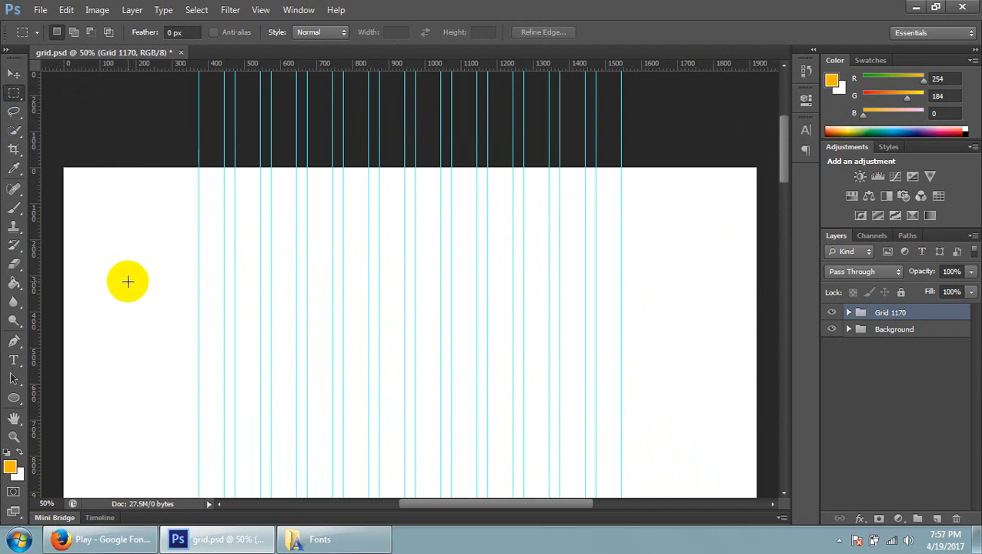
left_click_drag(59, 164, 767, 192)
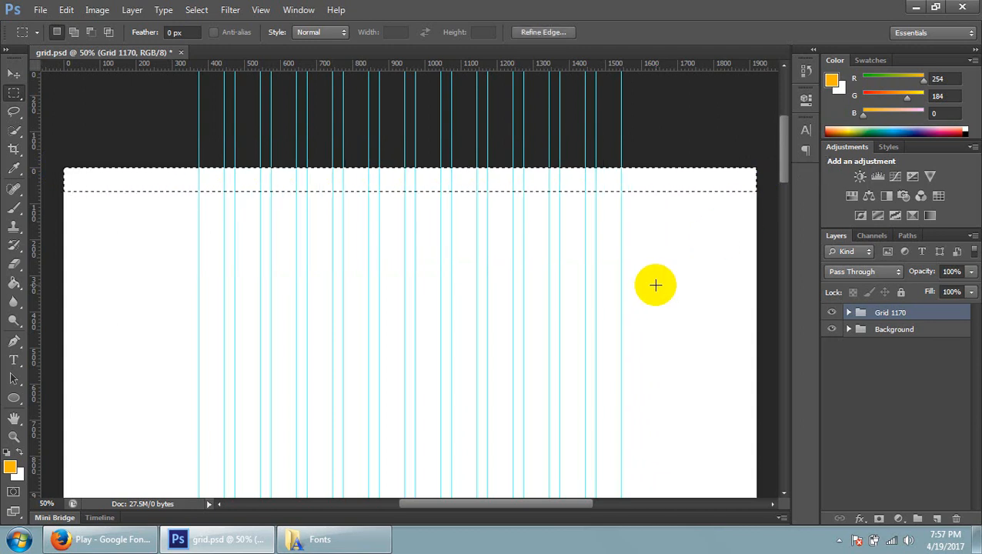
left_click(165, 158)
Marquee-select header strips between the first and last guides at different heights, clearing each selection
left_click_drag(195, 169, 618, 197)
left_click(533, 285)
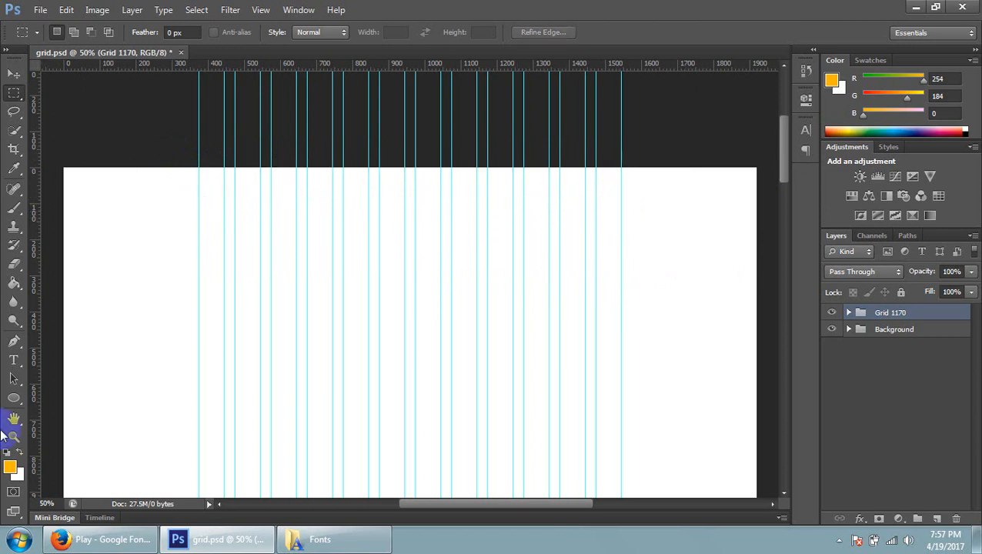
left_click_drag(200, 169, 620, 207)
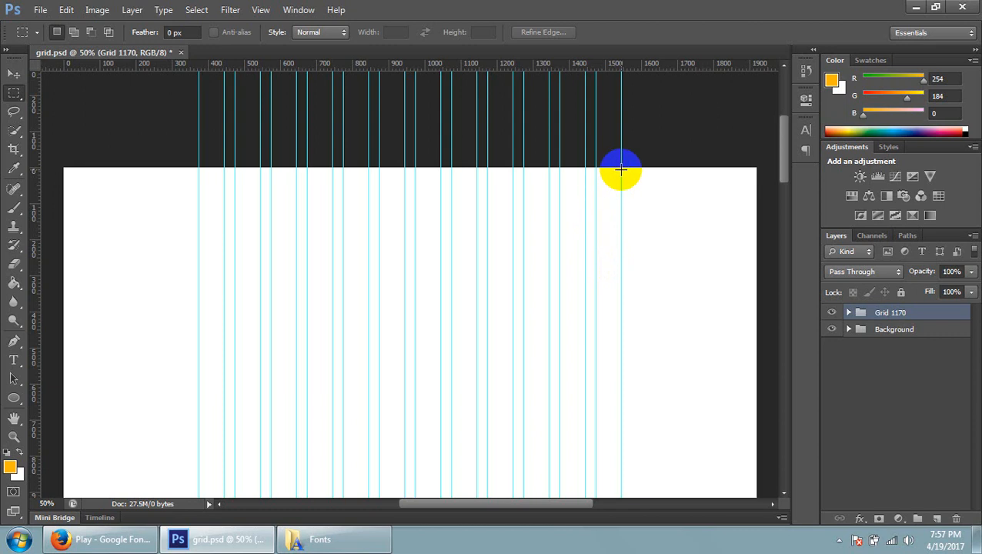
left_click_drag(621, 168, 259, 223)
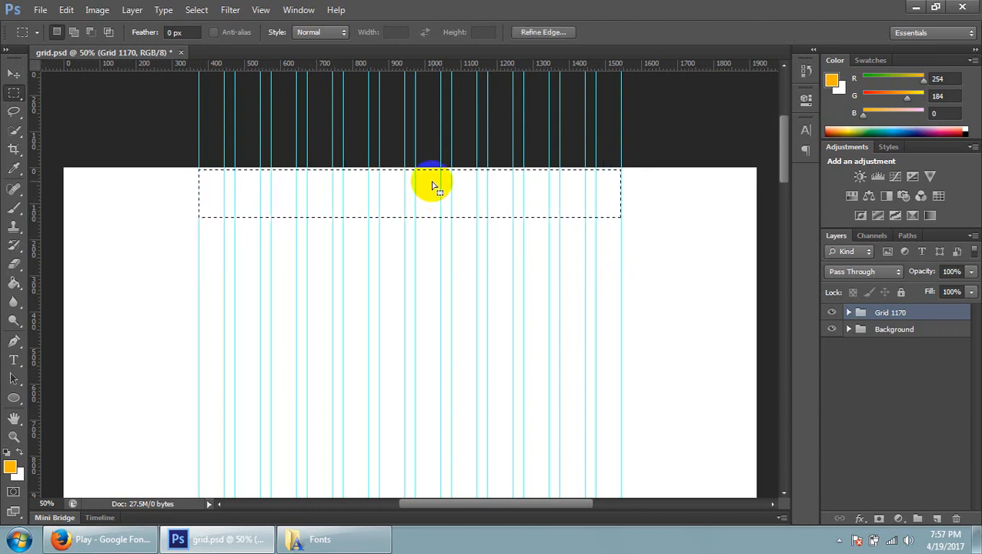
left_click(358, 352)
left_click_drag(201, 188, 620, 244)
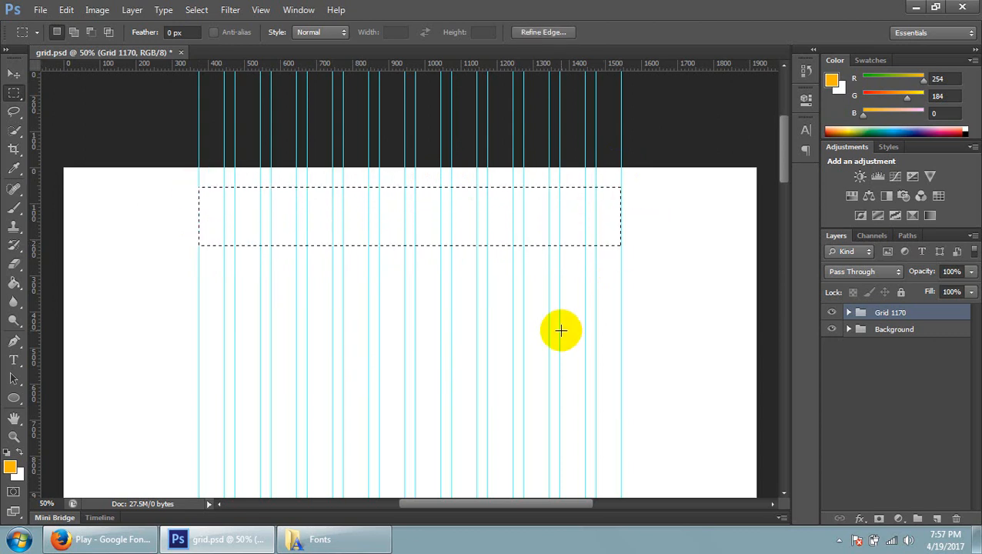
left_click(602, 204)
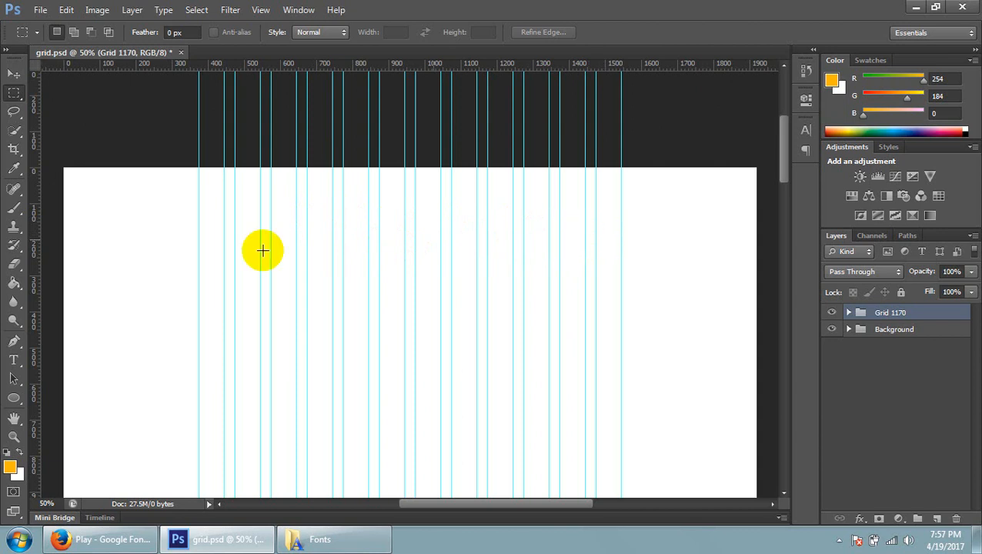
Measure the grid columns with marquees at the page's upper edge: the first column, the first three together, and the sixth column
left_click_drag(198, 170, 221, 201)
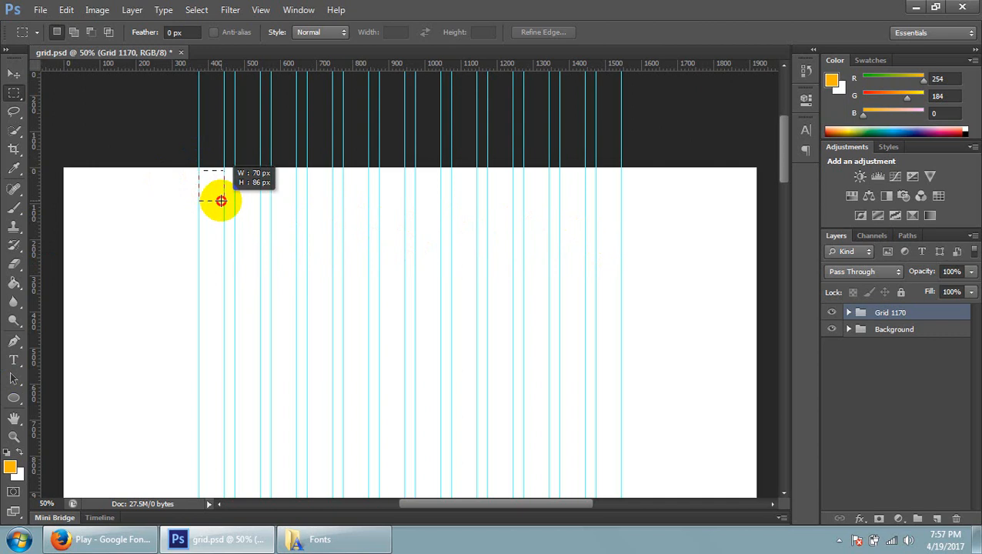
left_click_drag(221, 201, 295, 209)
left_click(531, 180)
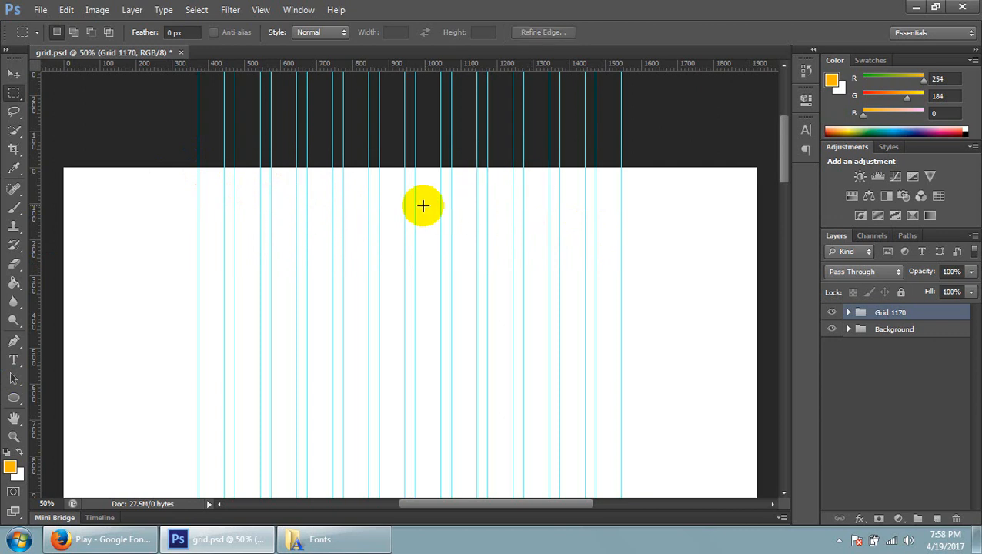
left_click_drag(379, 170, 406, 192)
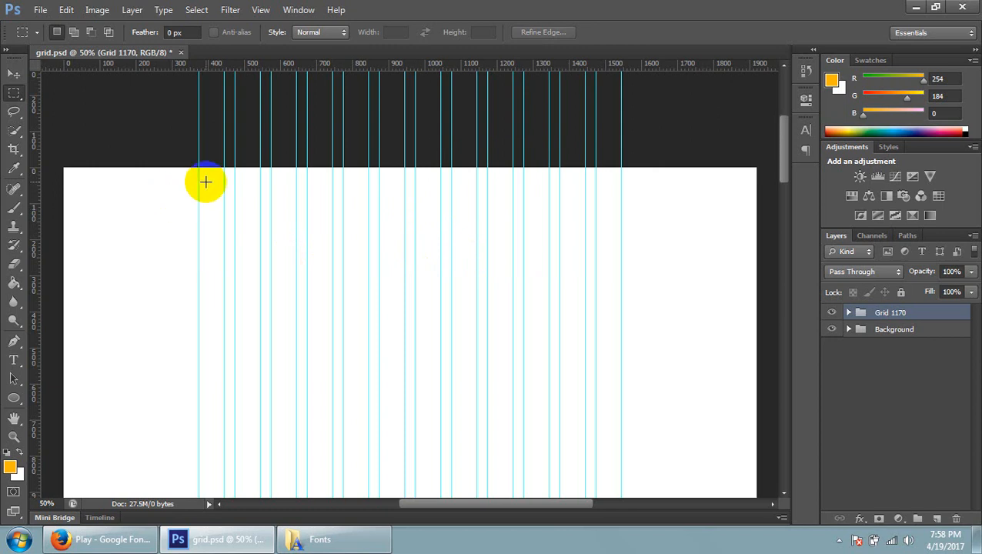
Mark header areas between the outermost guides with marquees, including one about 1170 px wide and 208 px high, clearing each
left_click_drag(198, 170, 641, 225)
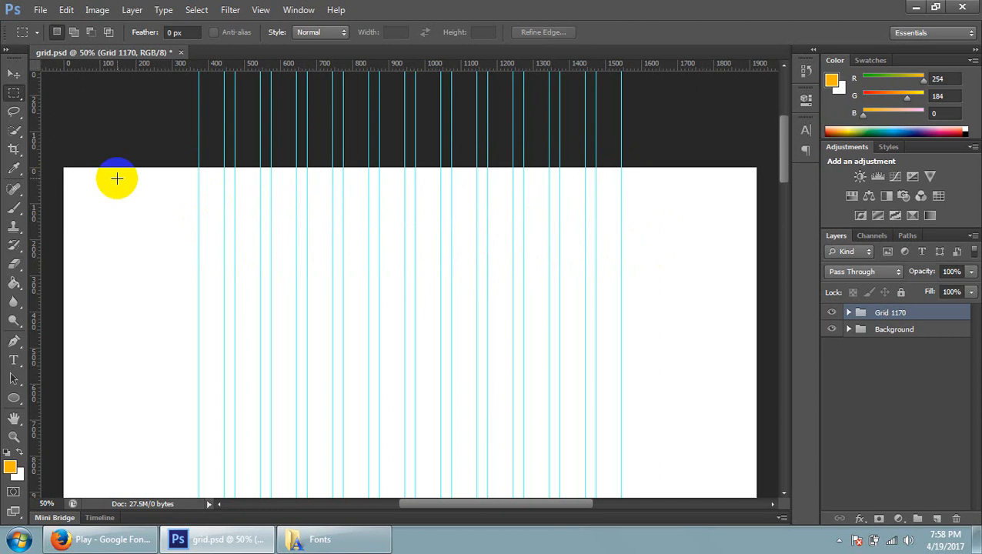
left_click(211, 178)
left_click_drag(200, 169, 620, 244)
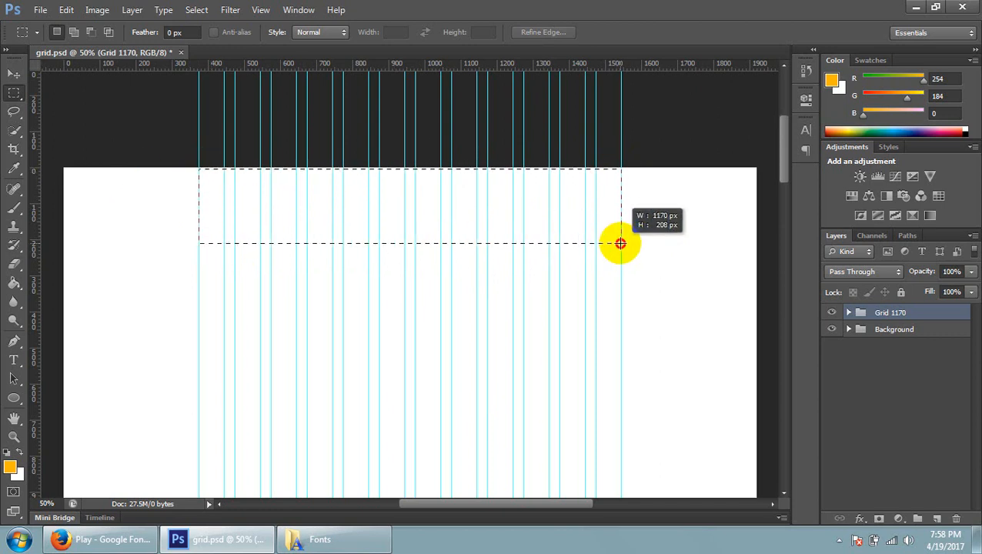
left_click(606, 281)
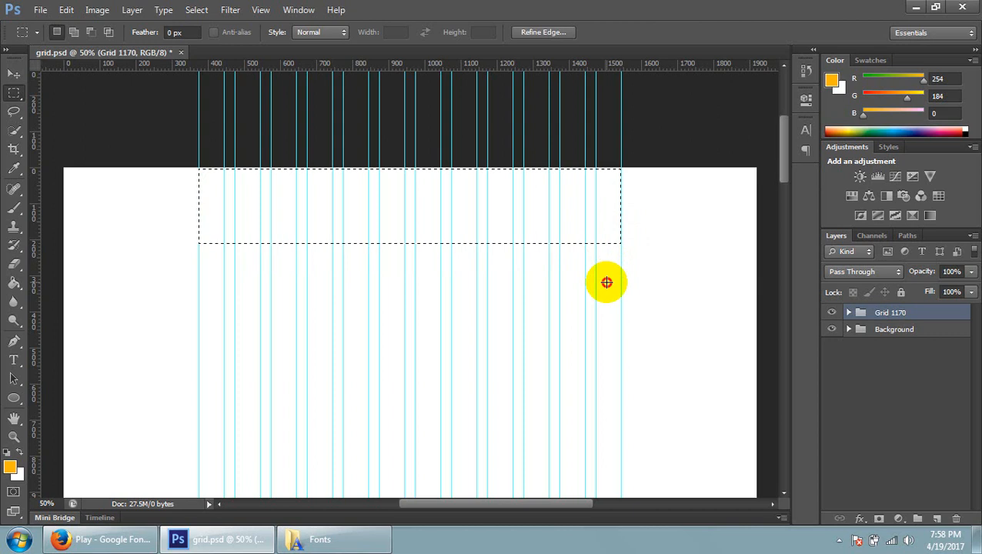
left_click_drag(621, 228, 198, 265)
left_click(342, 338)
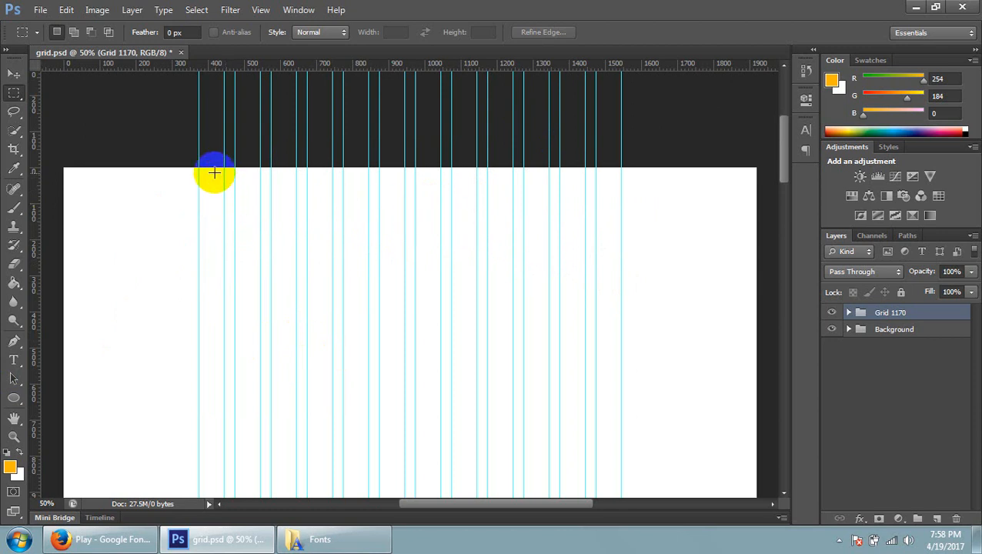
left_click_drag(230, 172, 200, 197)
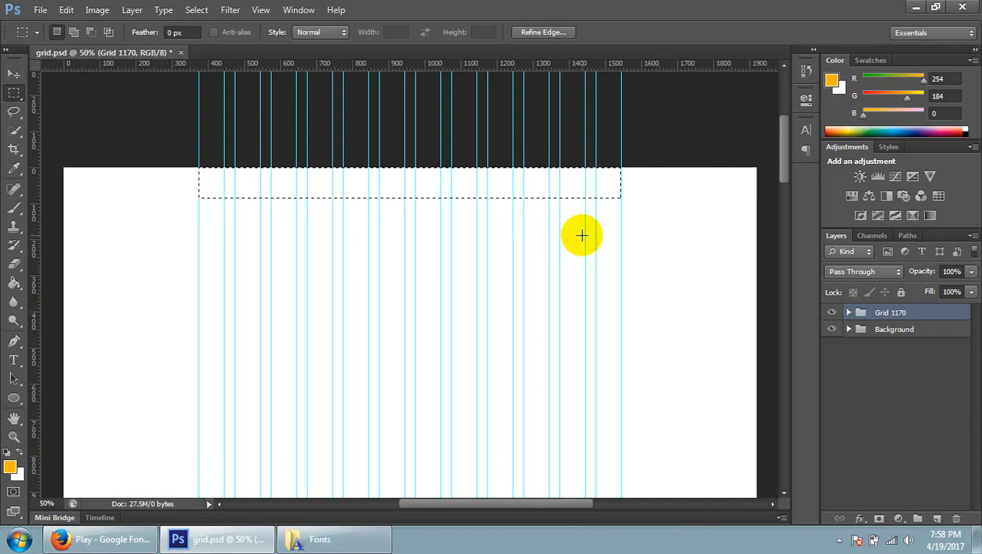
left_click_drag(620, 168, 192, 185)
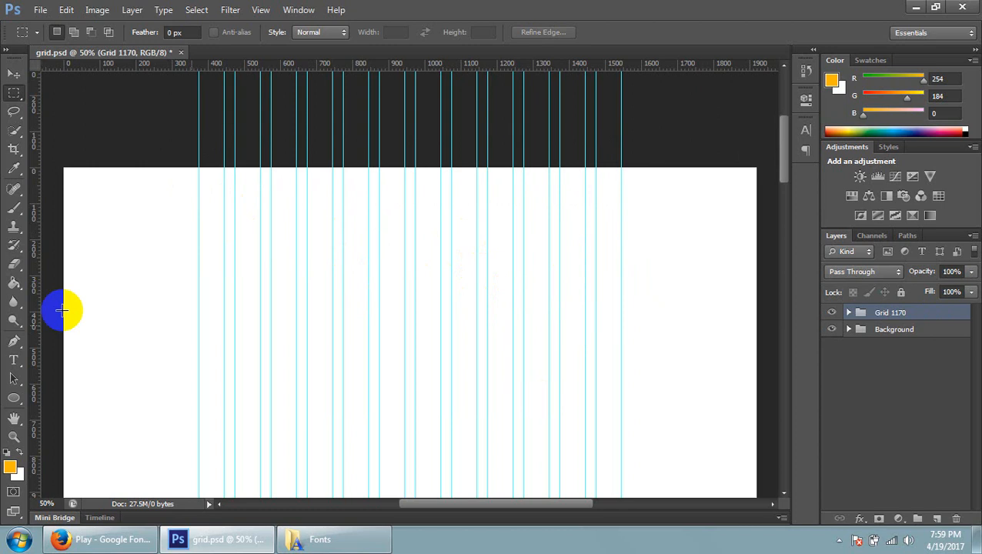
Measure the first and last gutters between the grid columns with small marquees, and clear the selection
left_click_drag(223, 176, 235, 194)
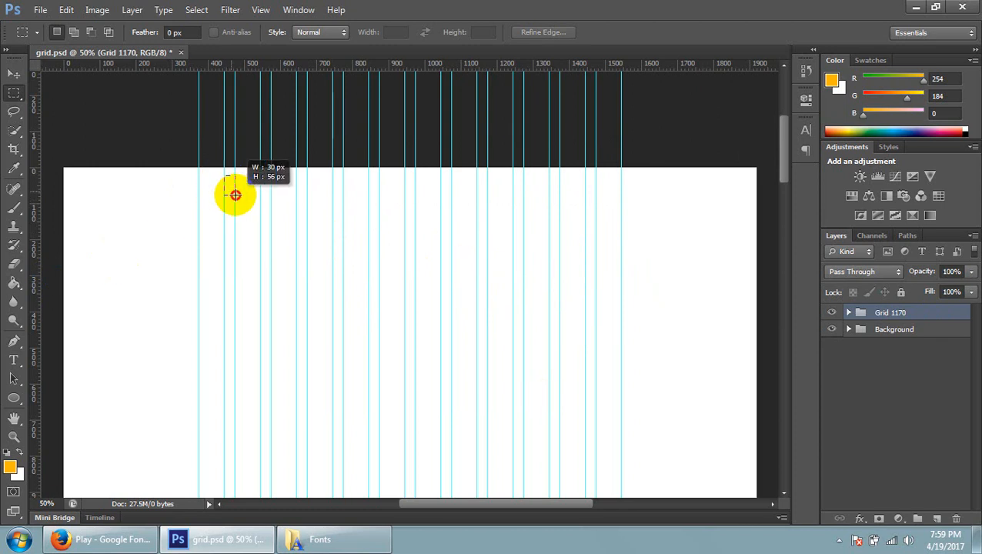
left_click_drag(584, 177, 595, 201)
left_click(591, 226)
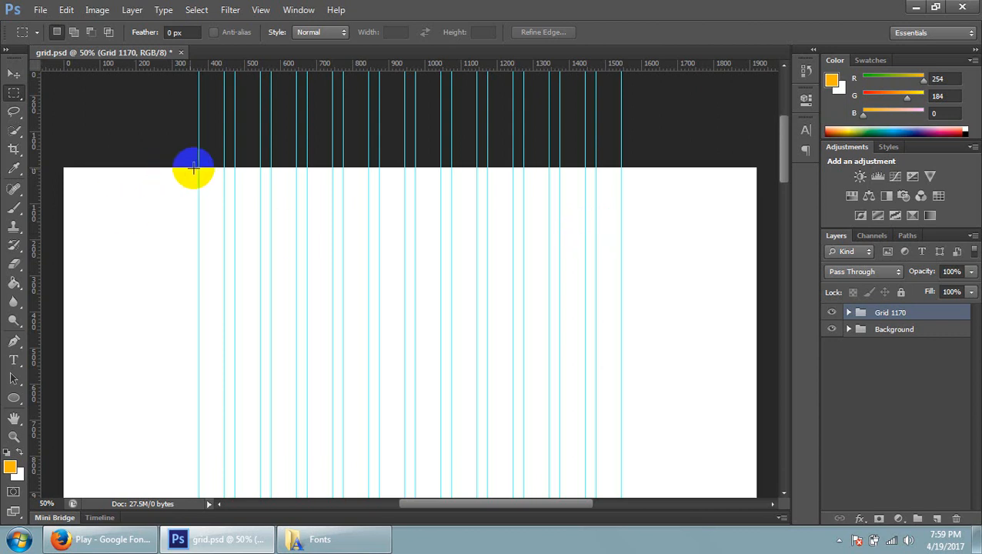
Compare a header marquee between the outermost guides with strips spanning nearly the whole page width, and clear the selections
left_click_drag(199, 168, 622, 278)
left_click(608, 339)
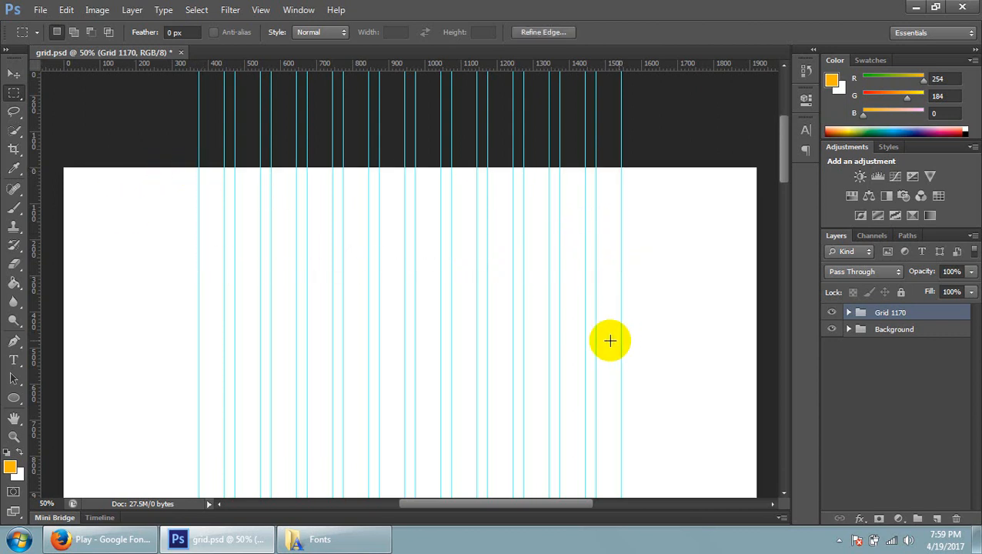
left_click_drag(77, 172, 739, 243)
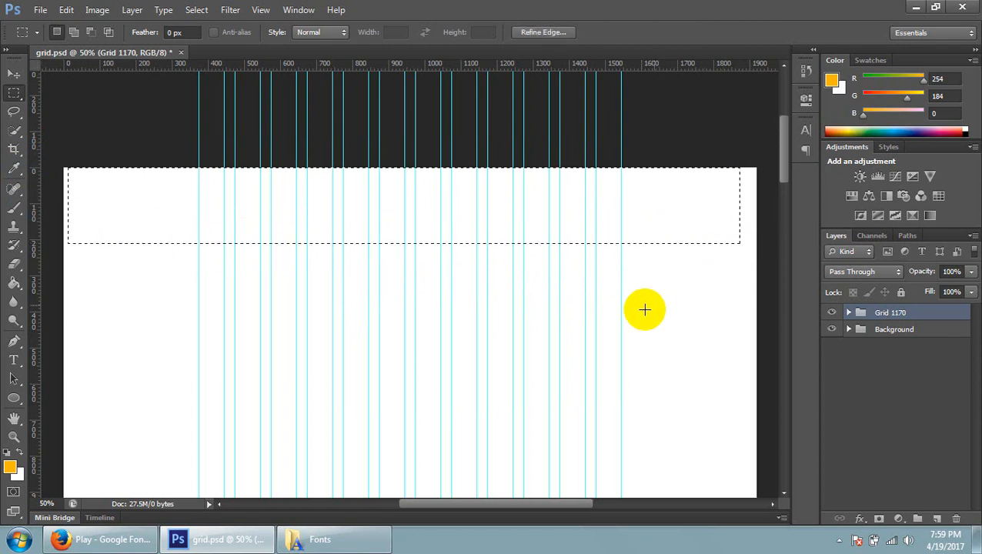
left_click(577, 325)
left_click_drag(60, 159, 751, 190)
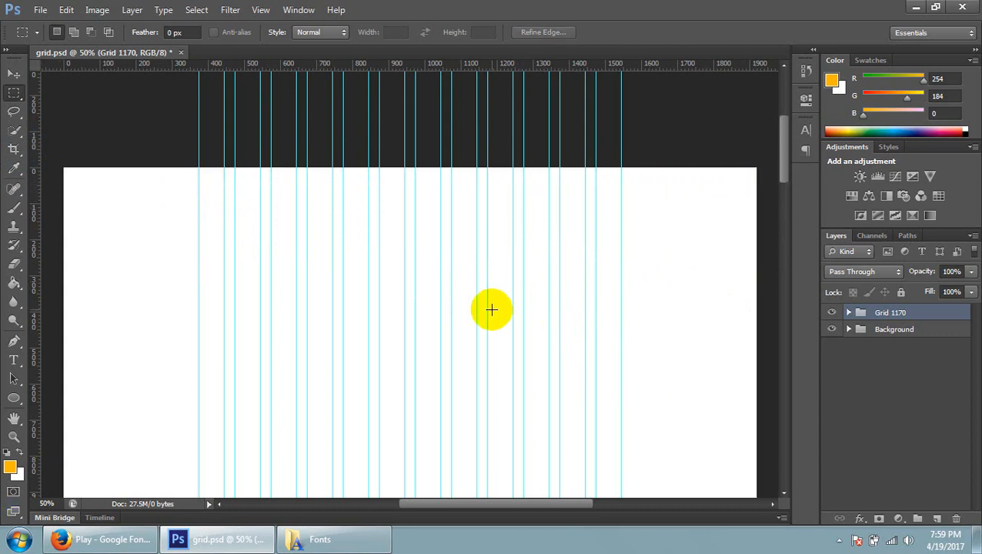
Switch to Firefox, search the web for "themeforest", and open the ThemeForest website
left_click(62, 538)
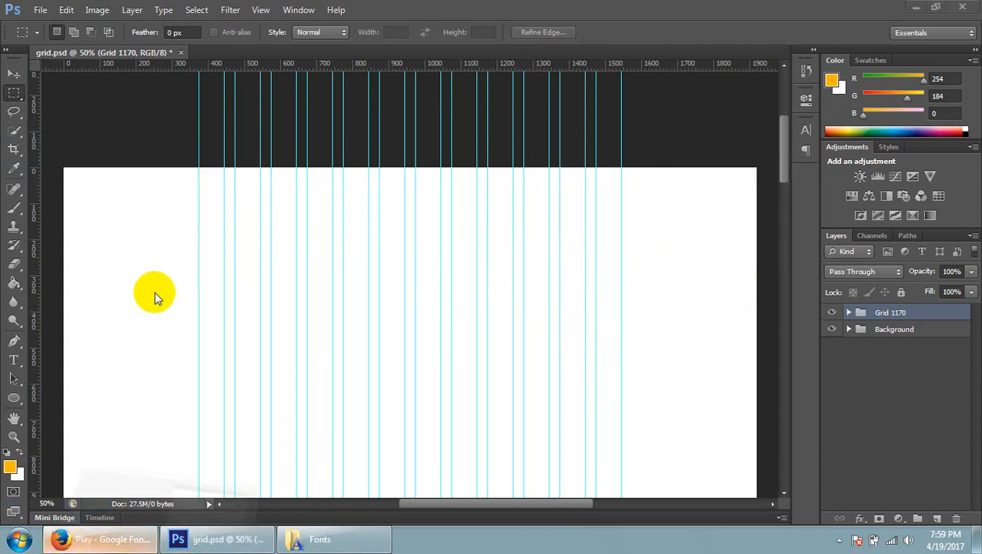
left_click(336, 15)
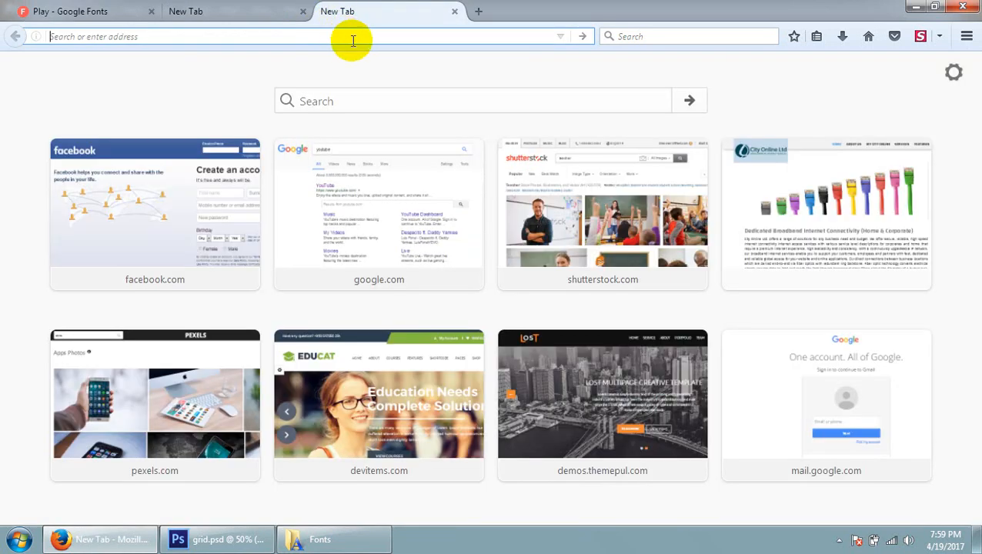
type("theme")
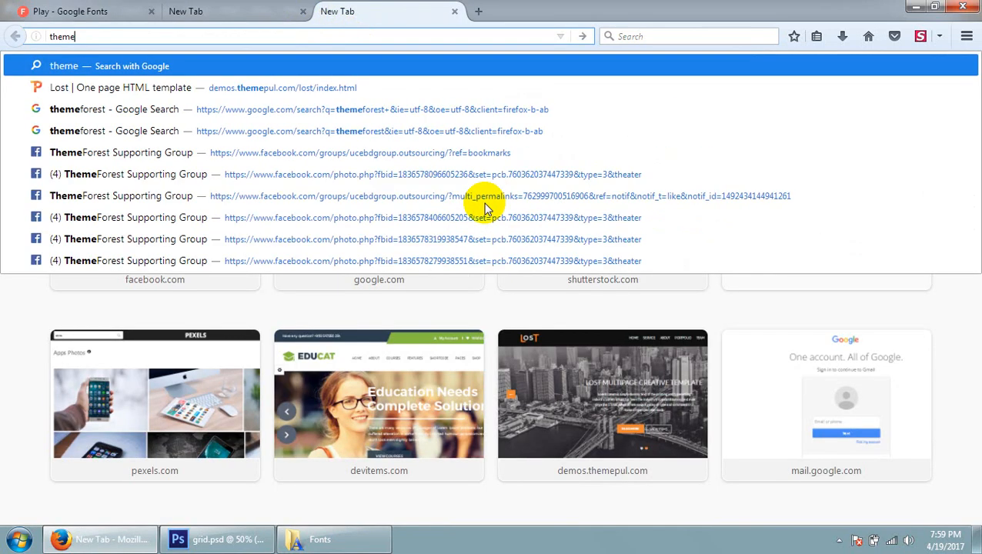
type("forest")
key("Return")
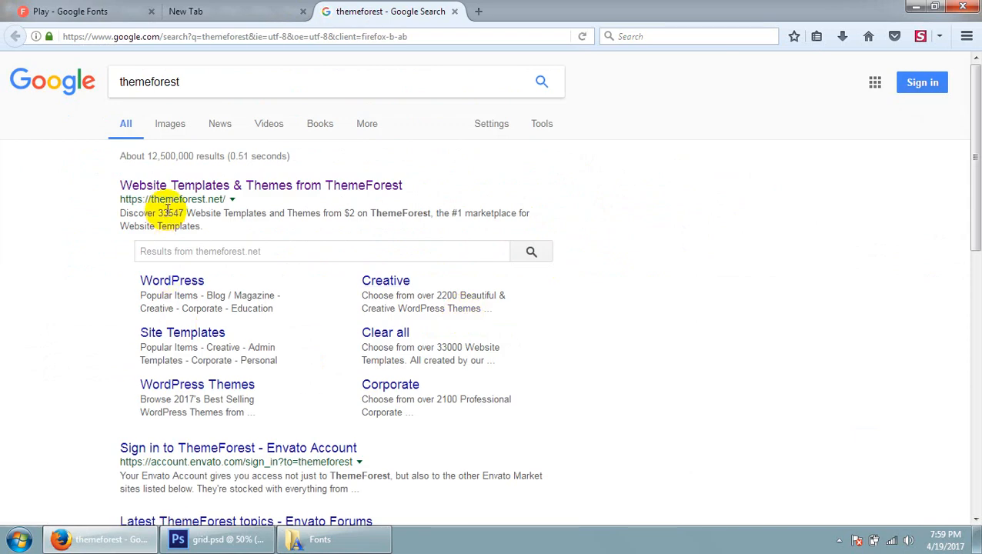
left_click(162, 186)
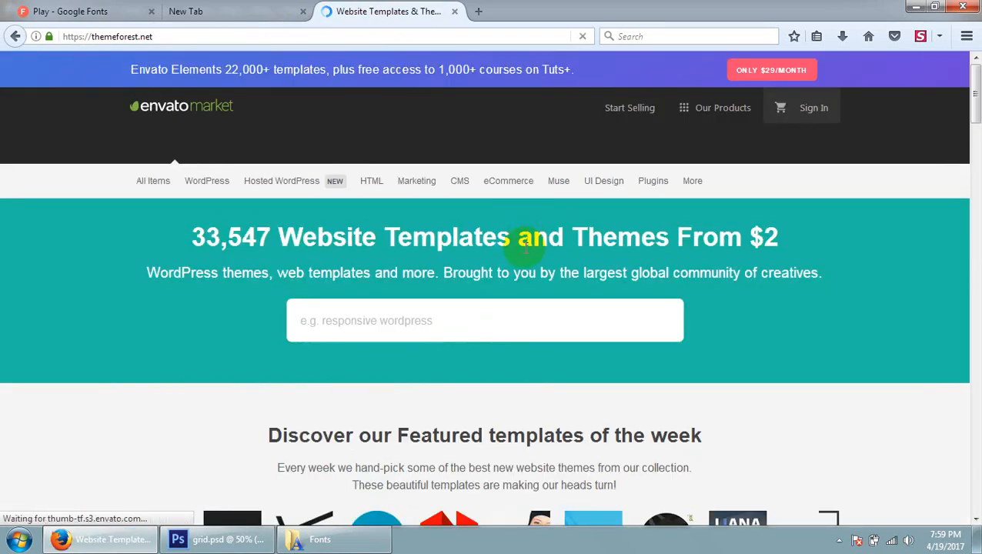
Search ThemeForest for "anika" and open the Anika-Responsive eCommerce Template item
left_click(442, 327)
type("anika")
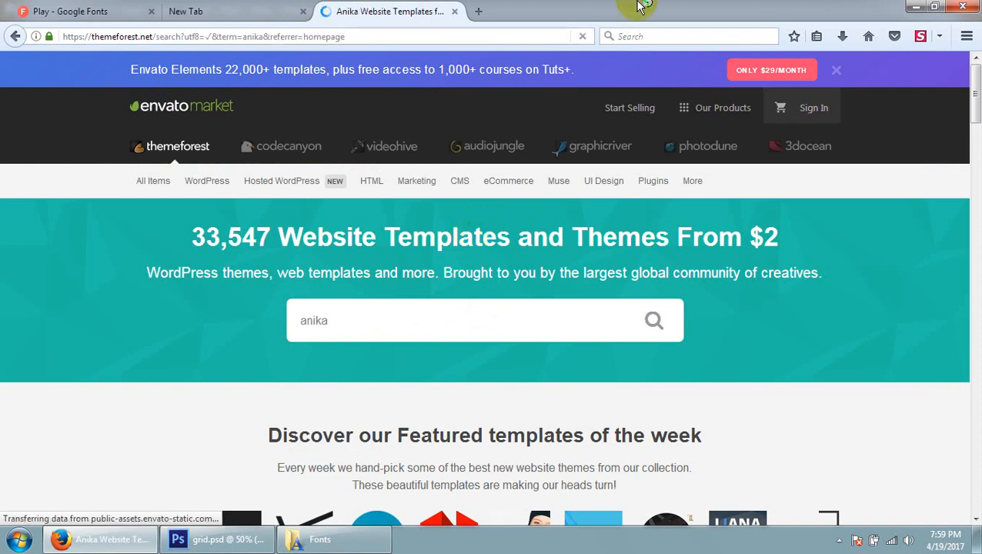
scroll(408, 389, "down", 5)
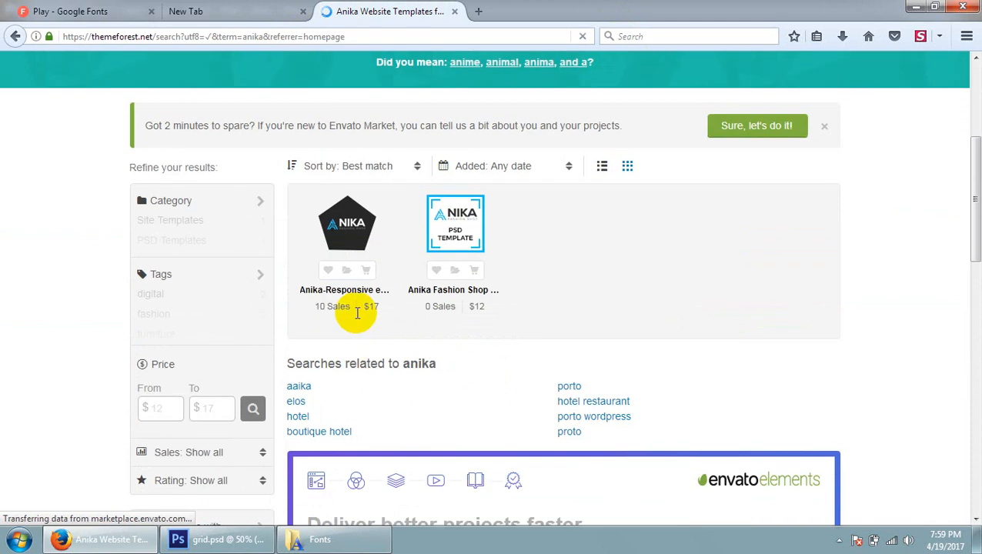
left_click(358, 290)
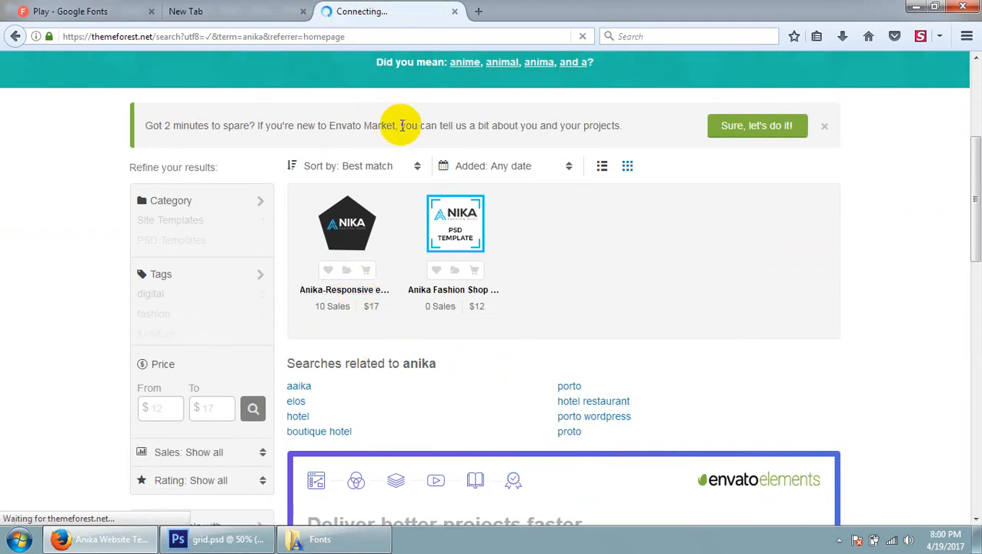
Open the live preview of the Anika template and close the duplicate preview tab
mouse_move(439, 220)
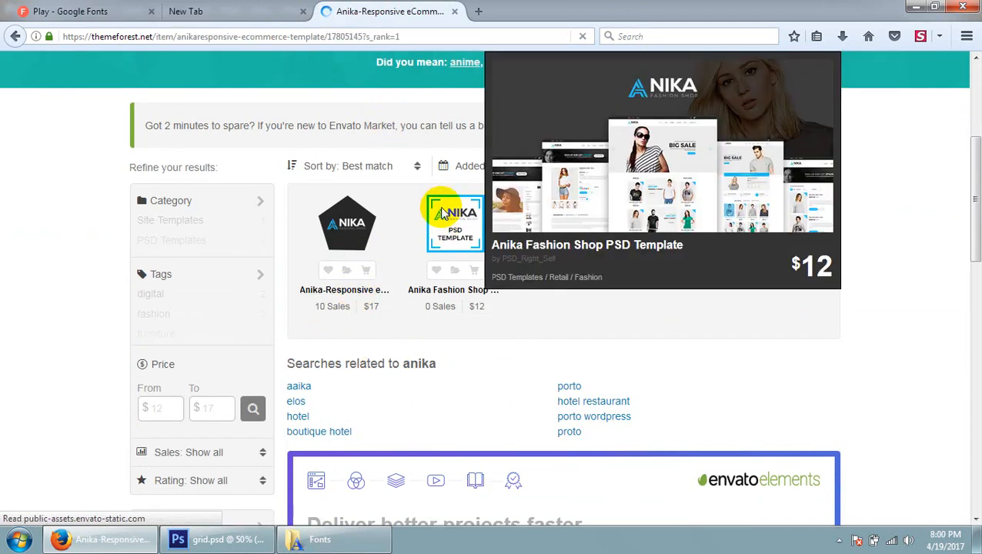
scroll(441, 201, "down", 5)
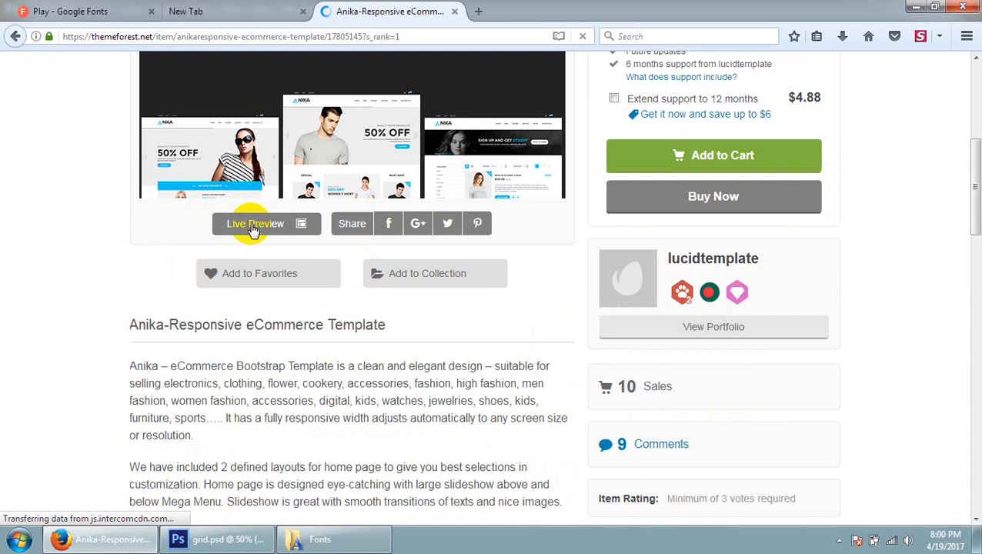
left_click(253, 225)
left_click(443, 11)
left_click(500, 11)
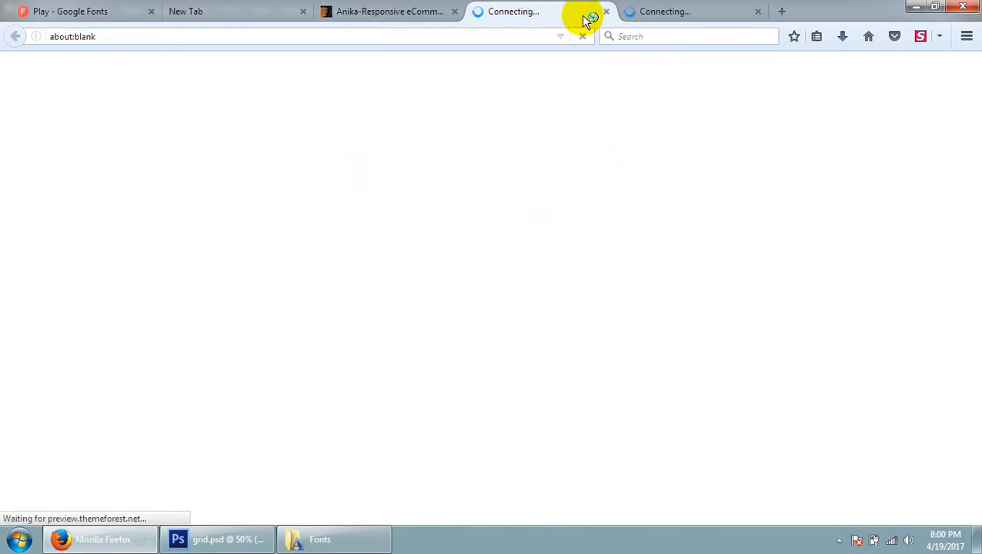
left_click(606, 12)
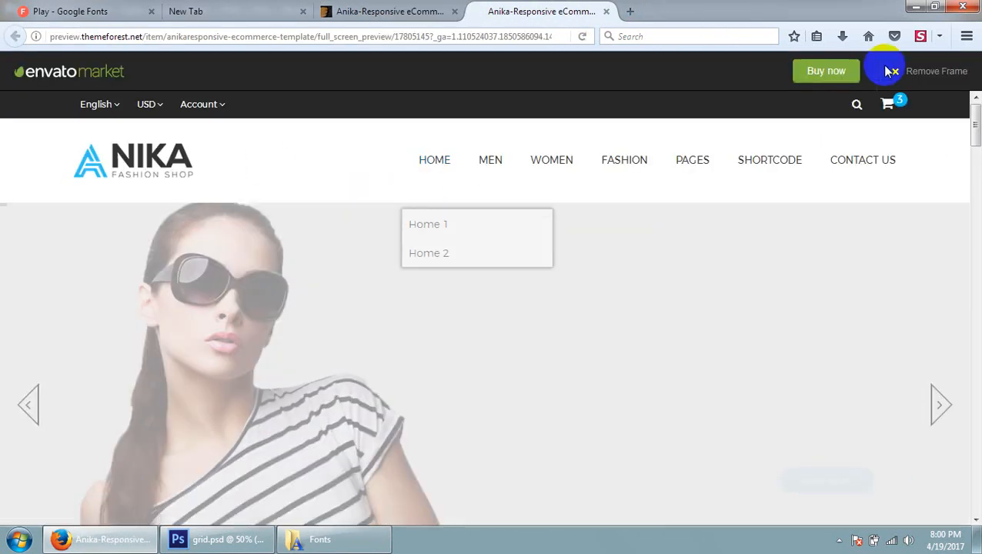
Remove the ThemeForest preview frame and skim the Anika home page's sections, returning to its header
left_click(923, 72)
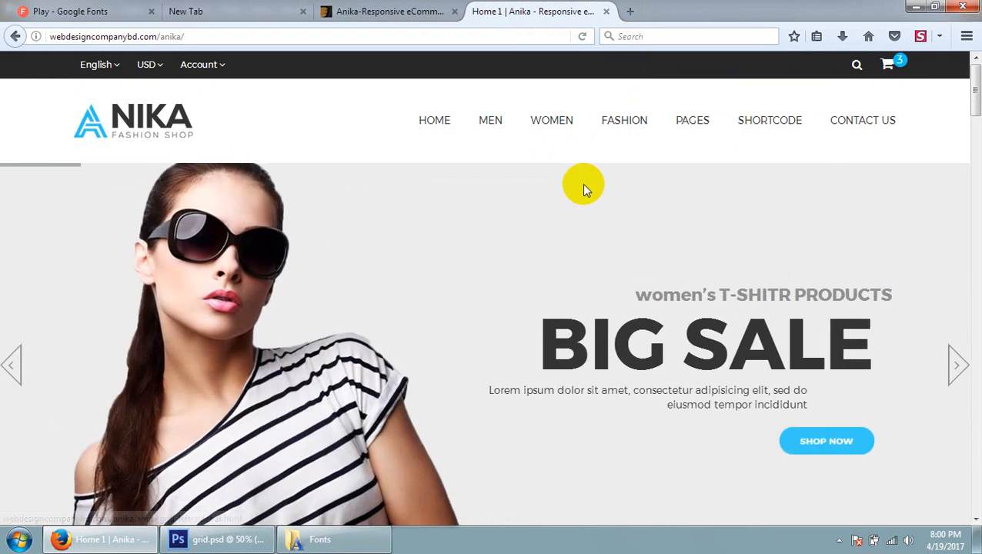
scroll(564, 258, "down", 5)
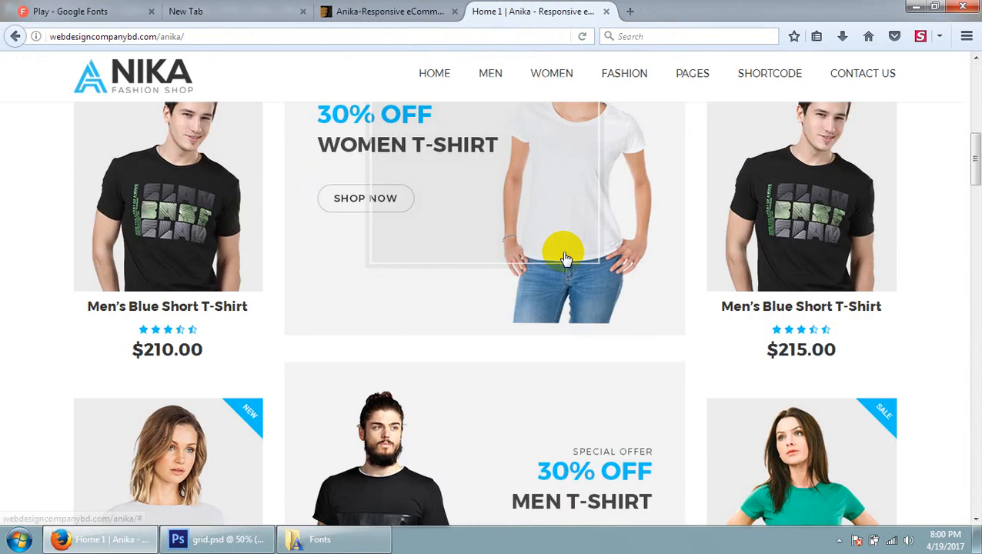
scroll(566, 258, "down", 10)
scroll(571, 208, "up", 6)
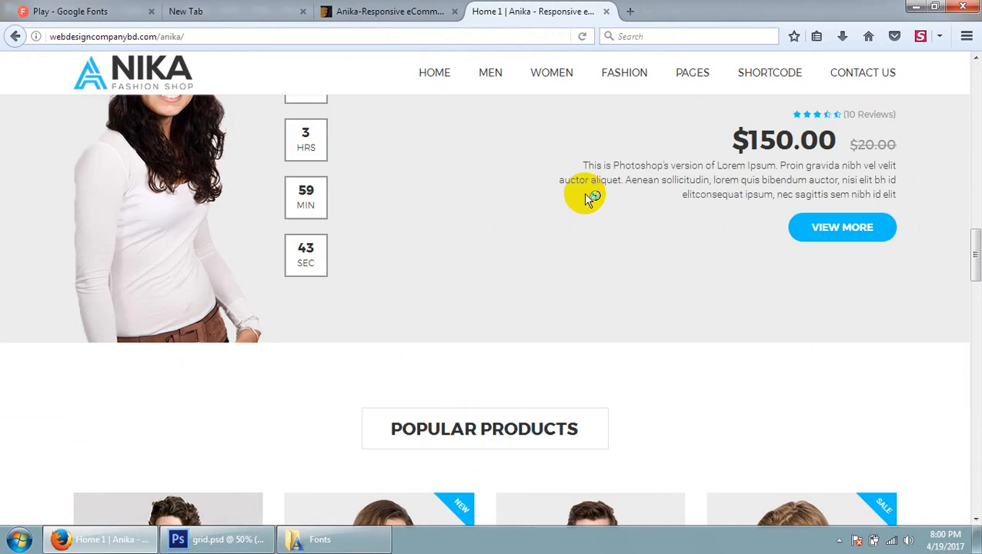
scroll(596, 181, "up", 10)
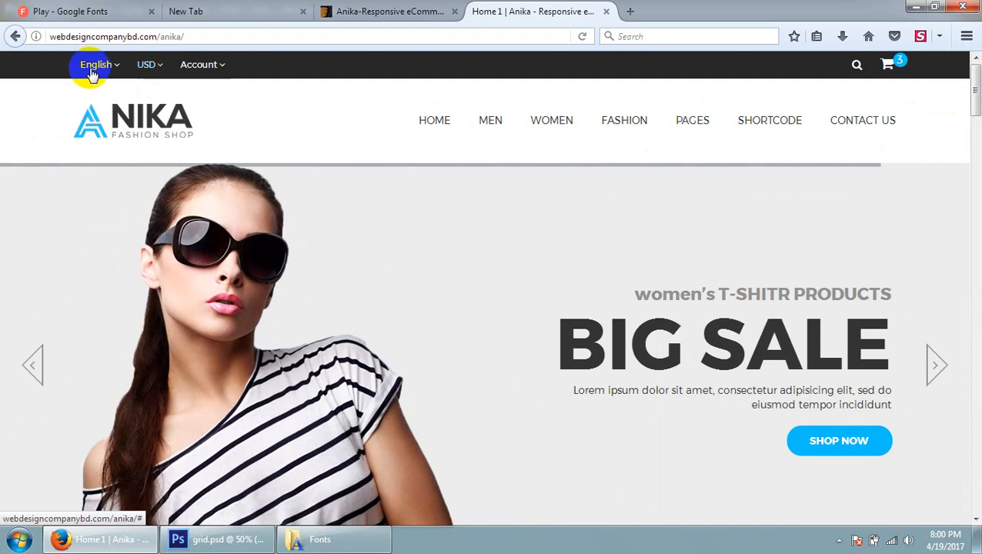
Examine how the Anika page content lines up within its side margins, from the header through the product rows to the footer text
mouse_move(628, 96)
scroll(625, 208, "down", 10)
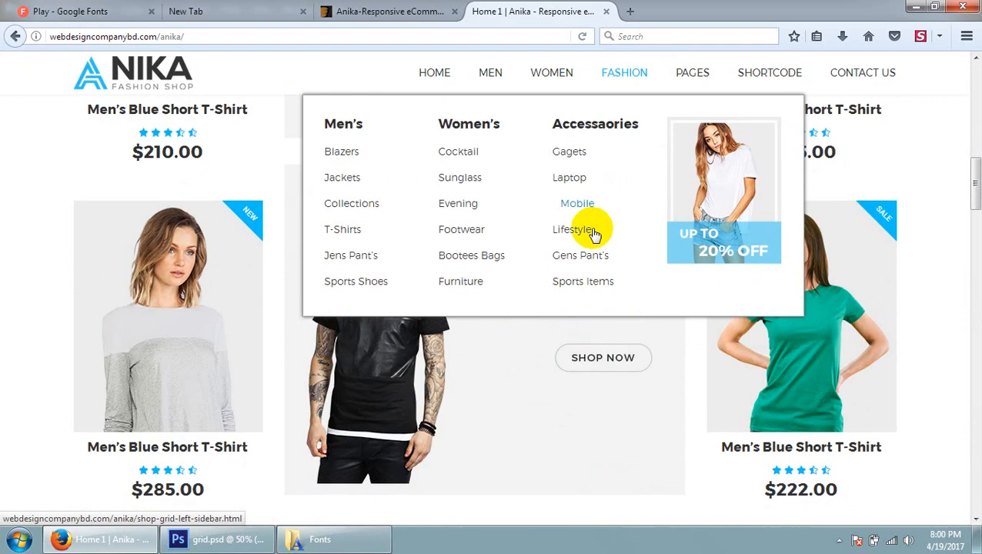
scroll(262, 348, "down", 15)
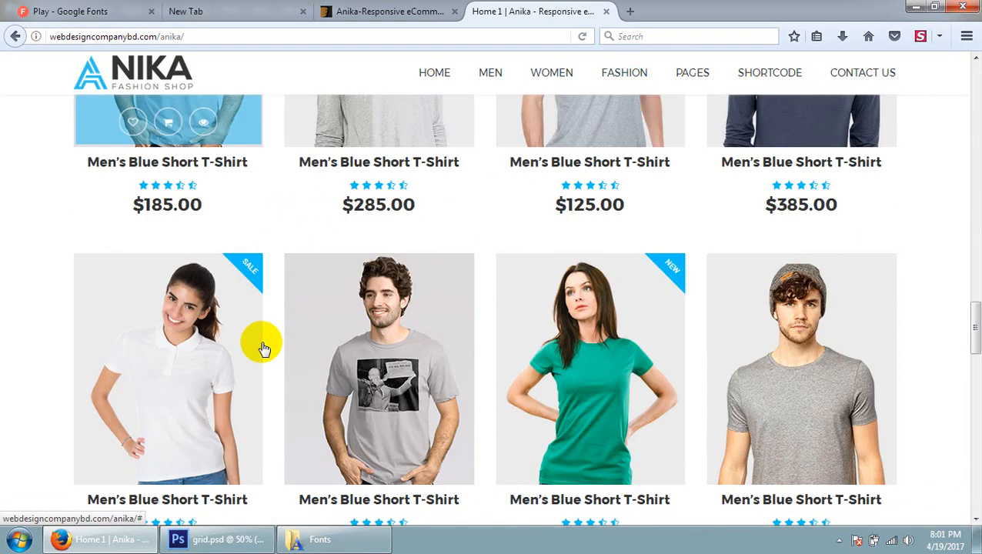
scroll(231, 385, "up", 4)
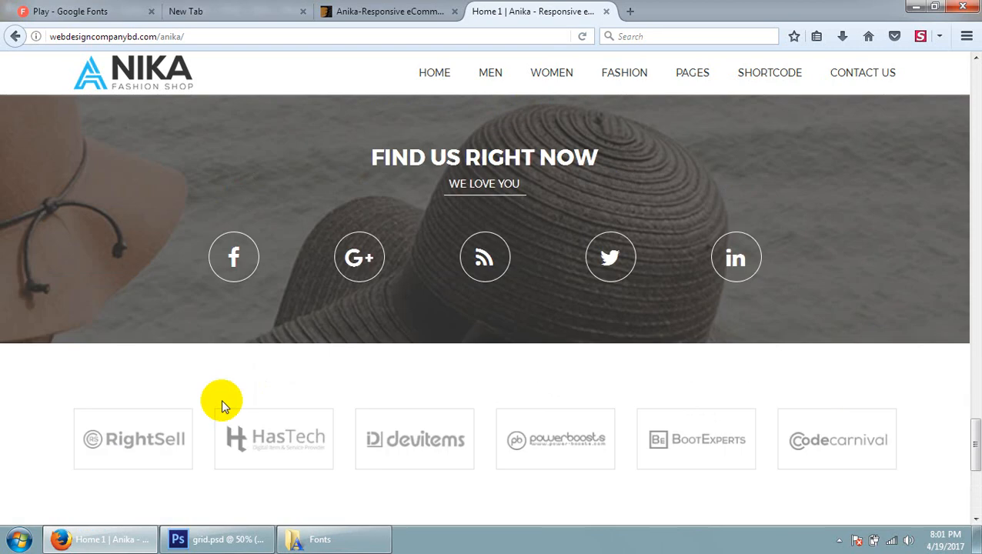
scroll(177, 424, "down", 4)
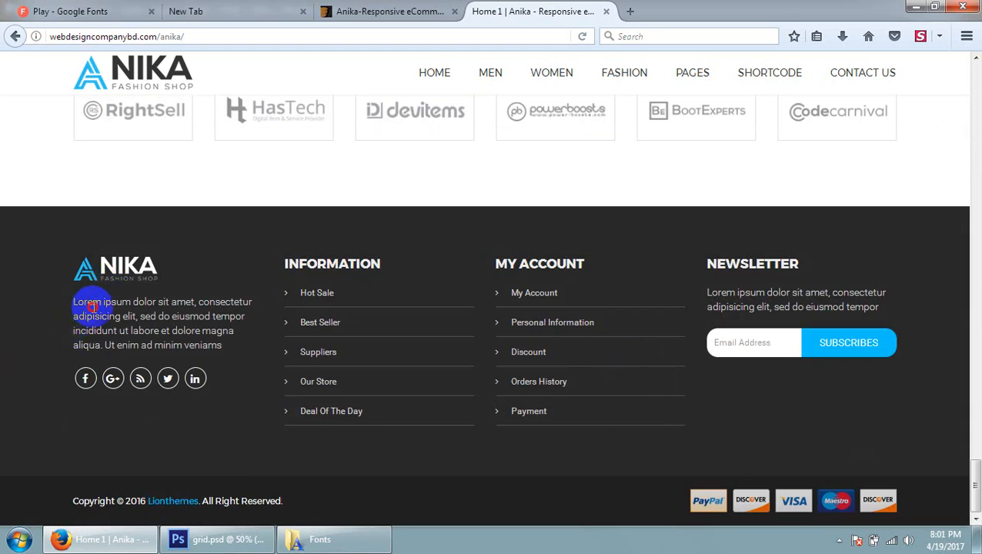
left_click_drag(92, 307, 209, 350)
left_click(214, 356)
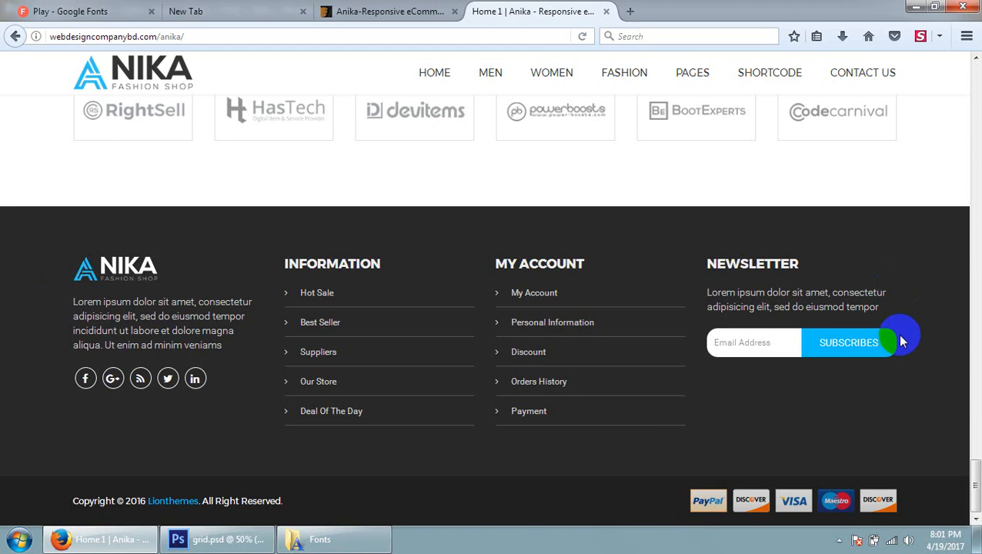
Return to the Anika page header, compare it with the grid.psd guides in Photoshop, and minimize Photoshop to show Firefox again
scroll(647, 274, "up", 15)
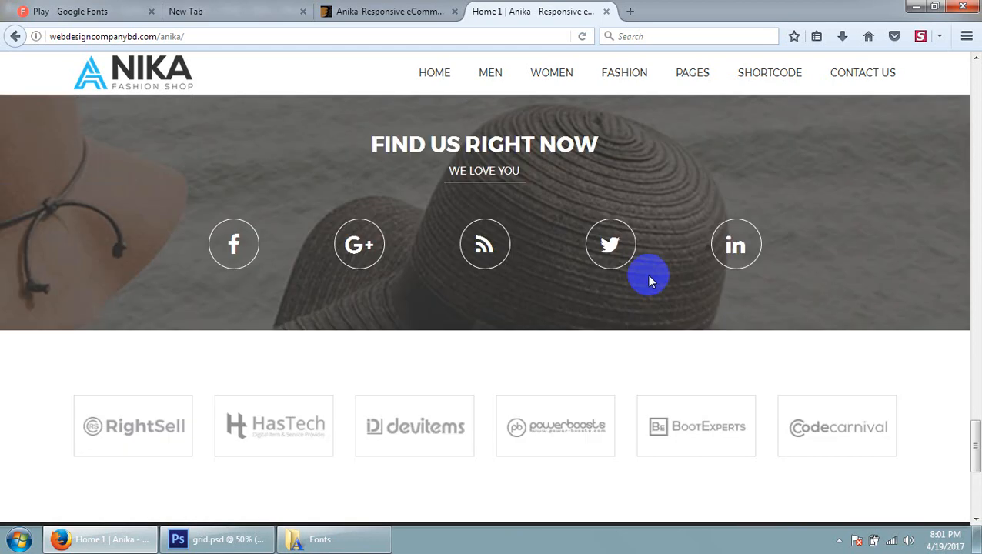
scroll(668, 288, "up", 10)
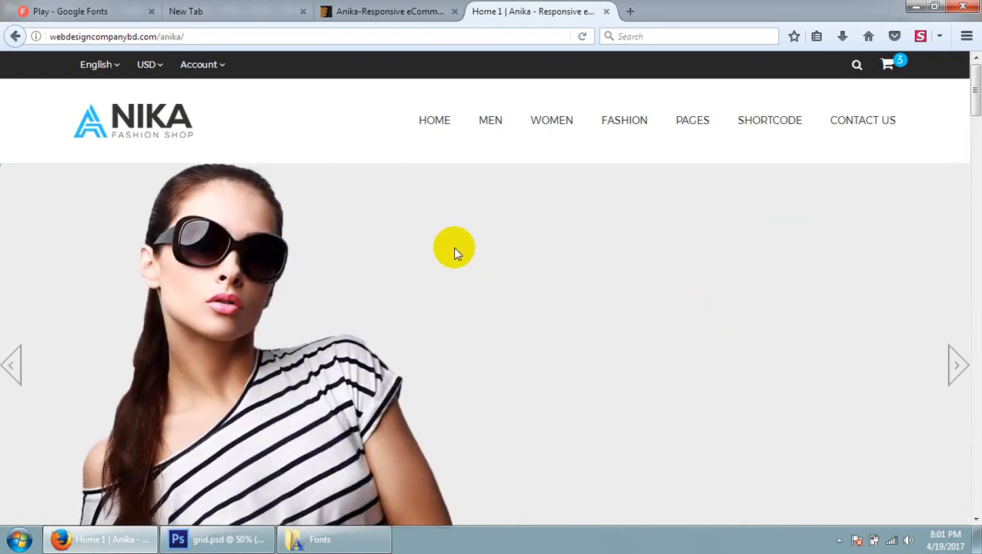
left_click(252, 542)
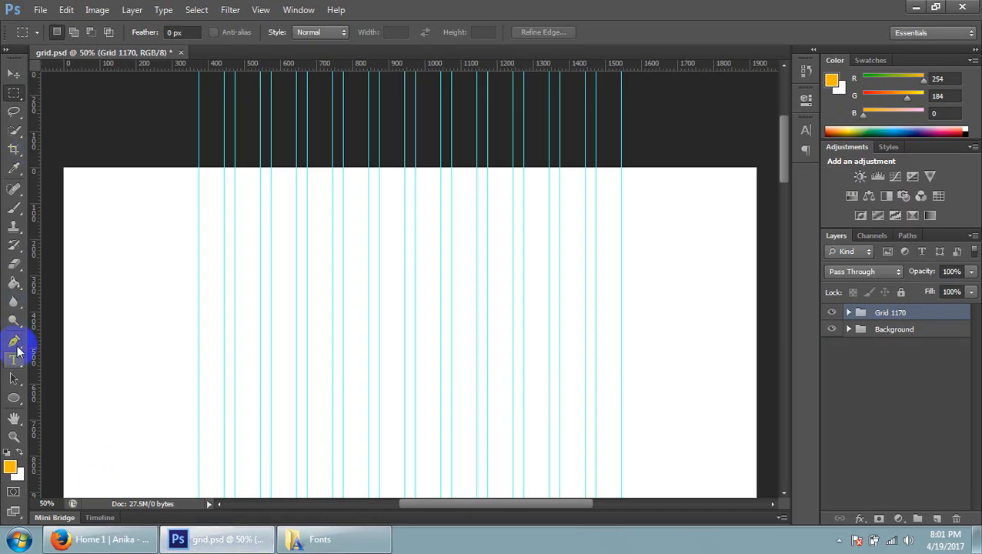
left_click(914, 7)
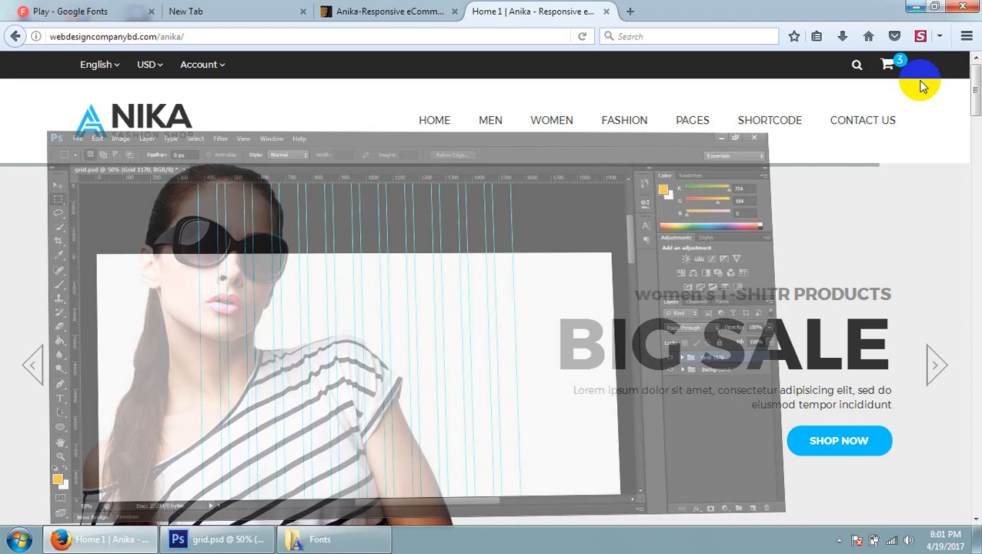